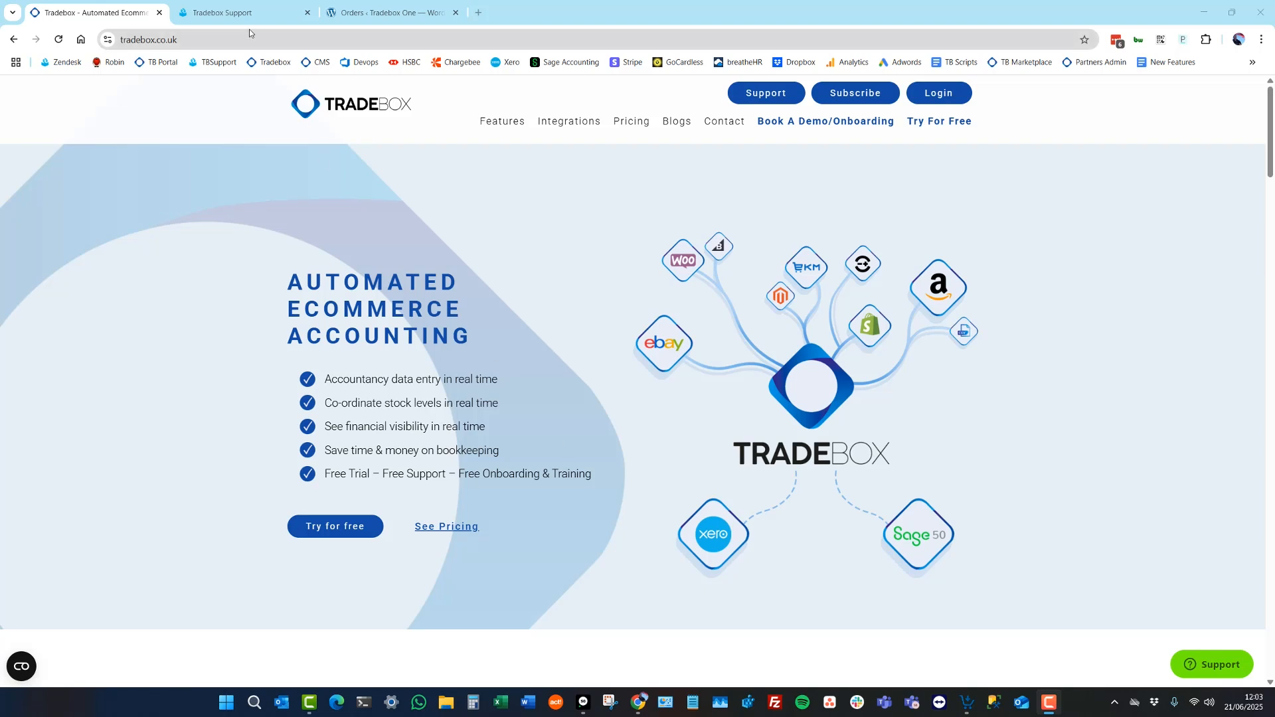
Step: Read the System Requirements for Tradebox One article on the support site and return to the Tradebox home page
click(775, 98)
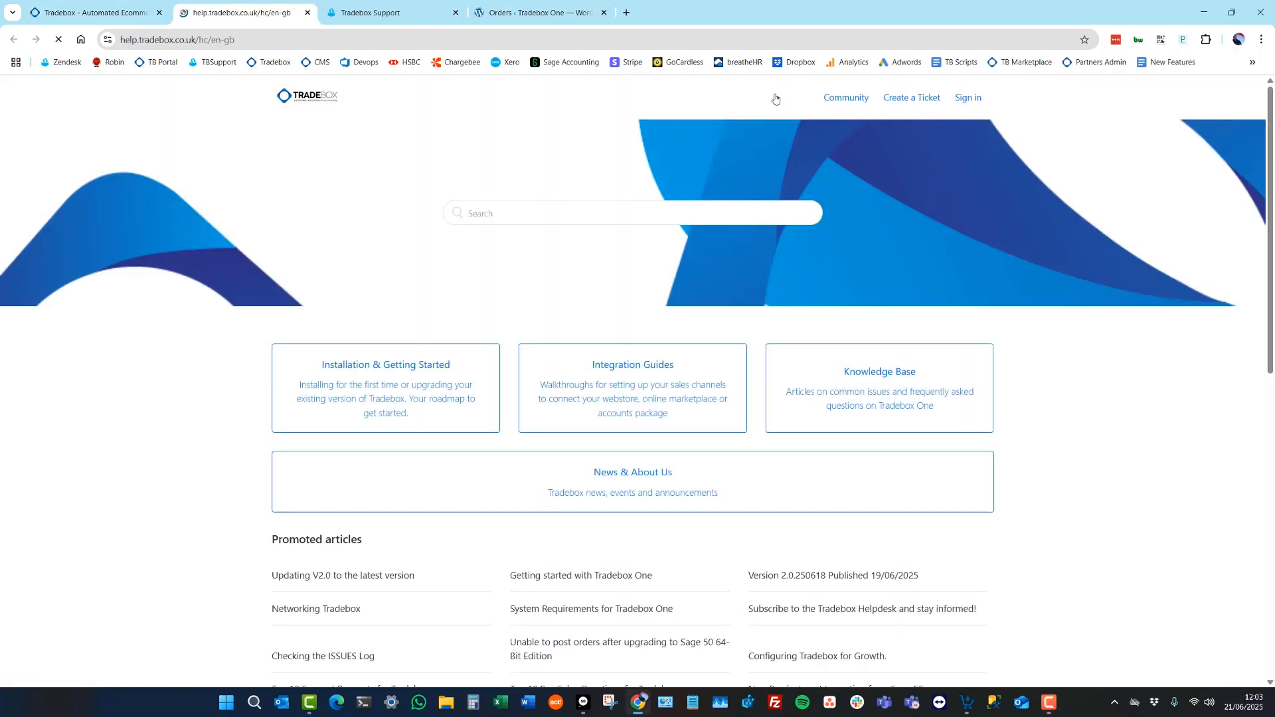
click(573, 610)
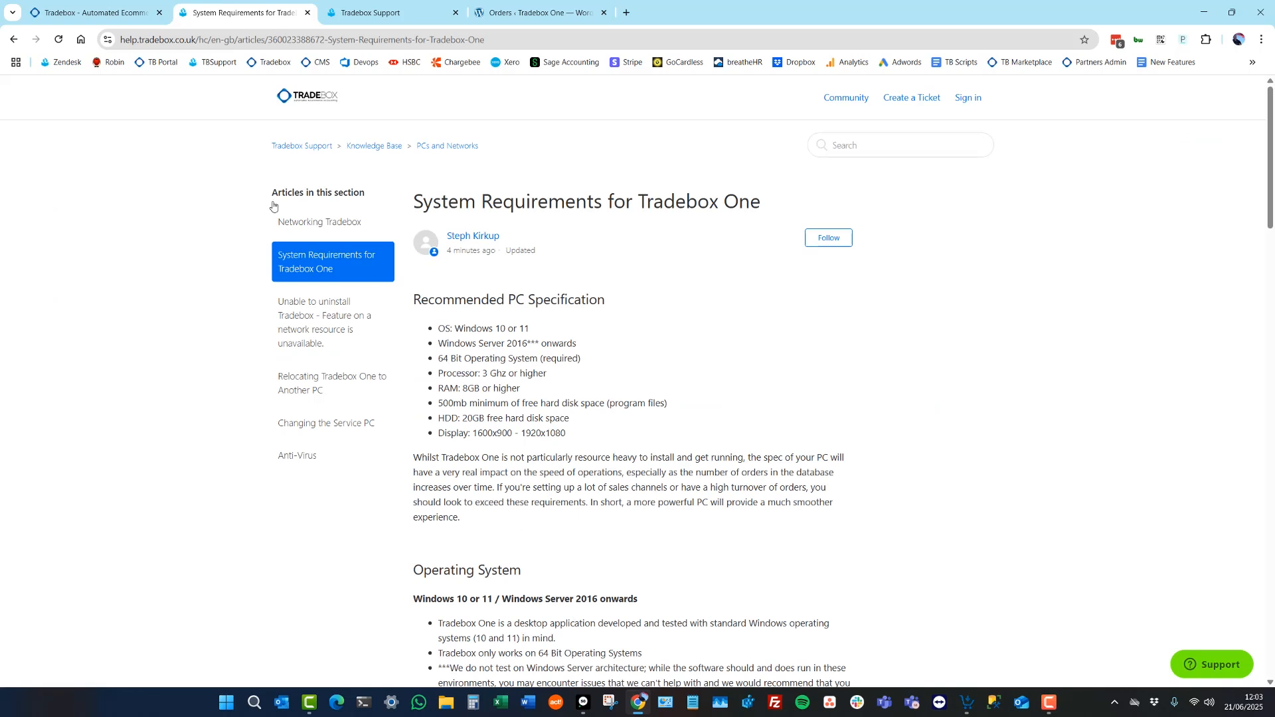
click(63, 14)
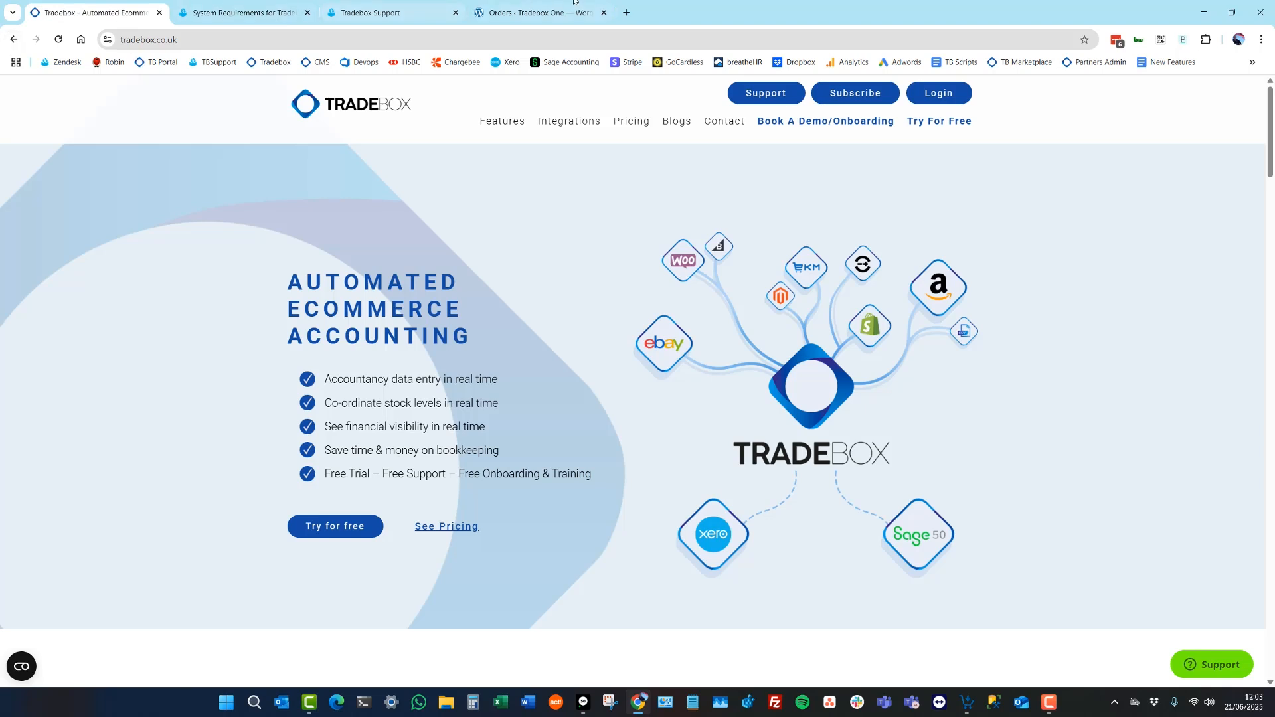
Step: View the contact request form from the Tradebox home page and close it together with the remaining support pages
click(730, 126)
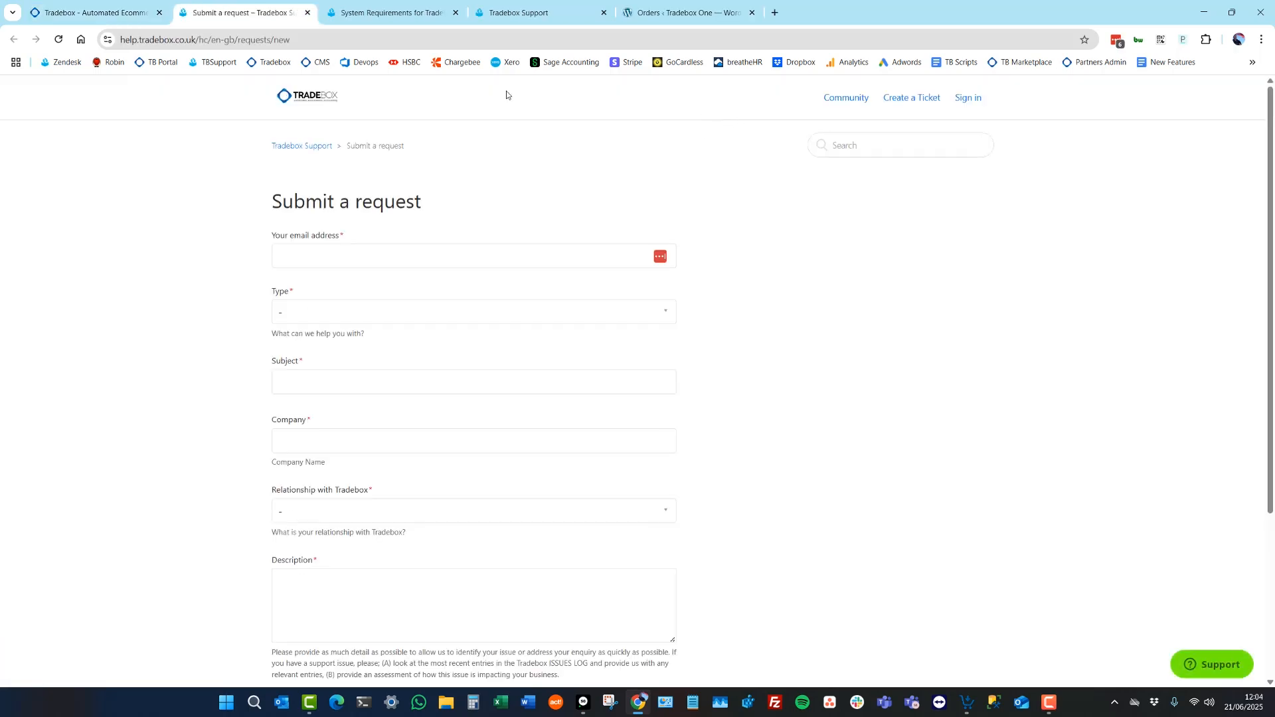
click(308, 12)
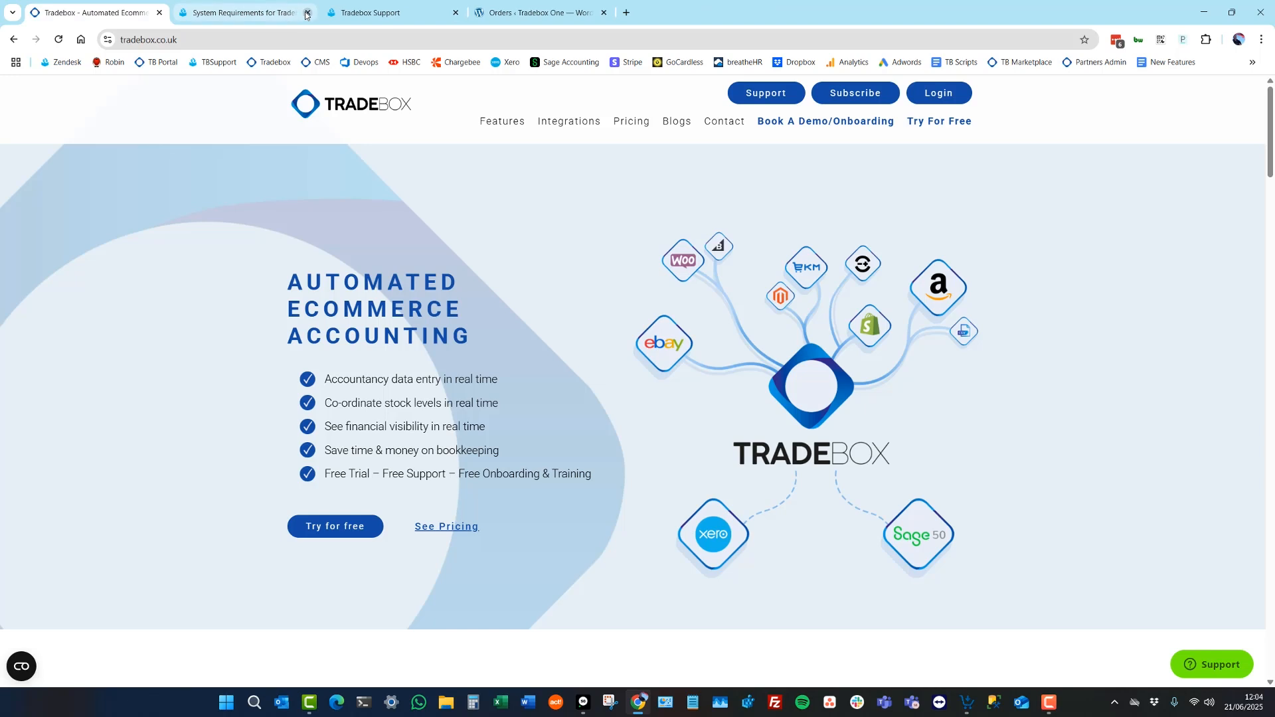
click(307, 14)
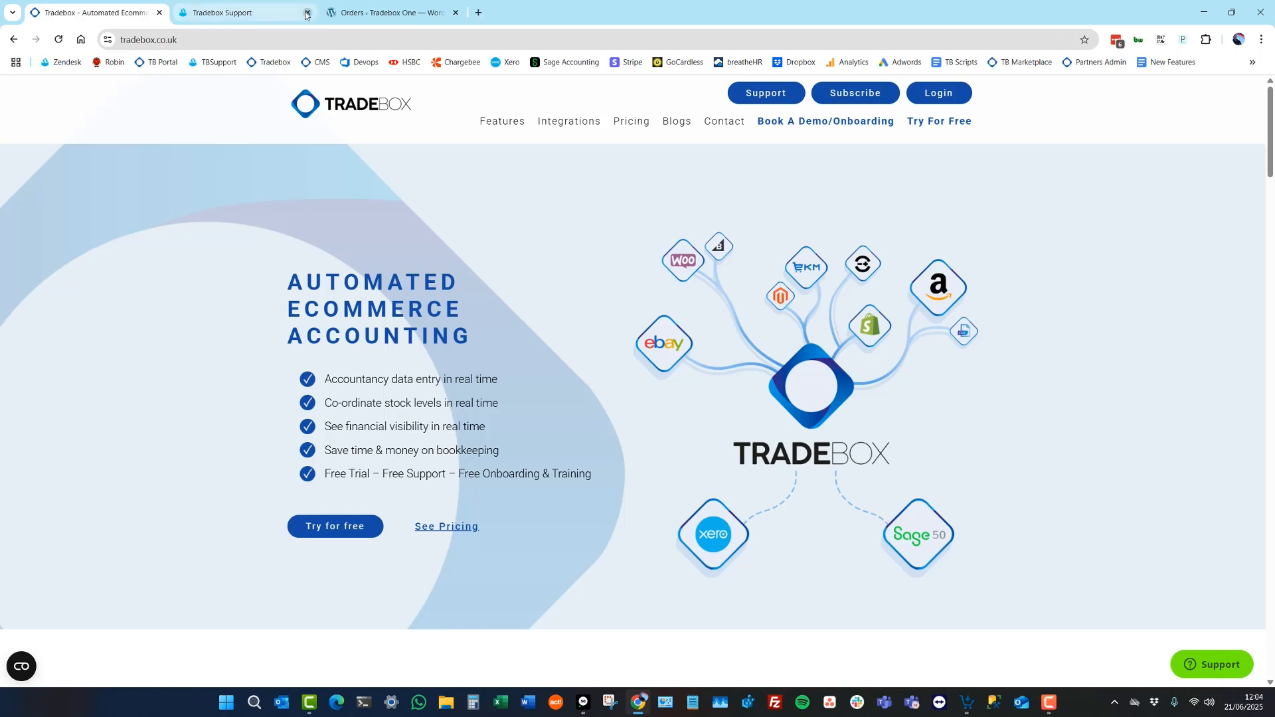
click(307, 13)
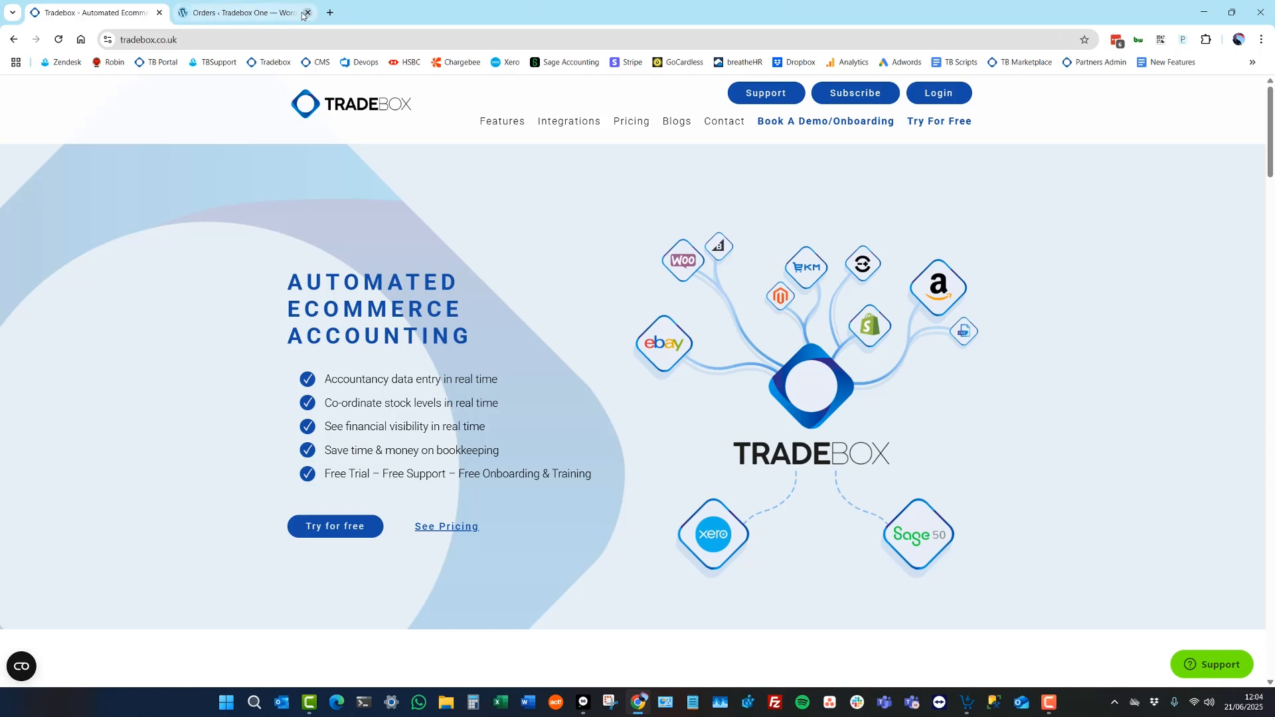
Step: Look through the WooCommerce orders list of the demo web store
click(256, 15)
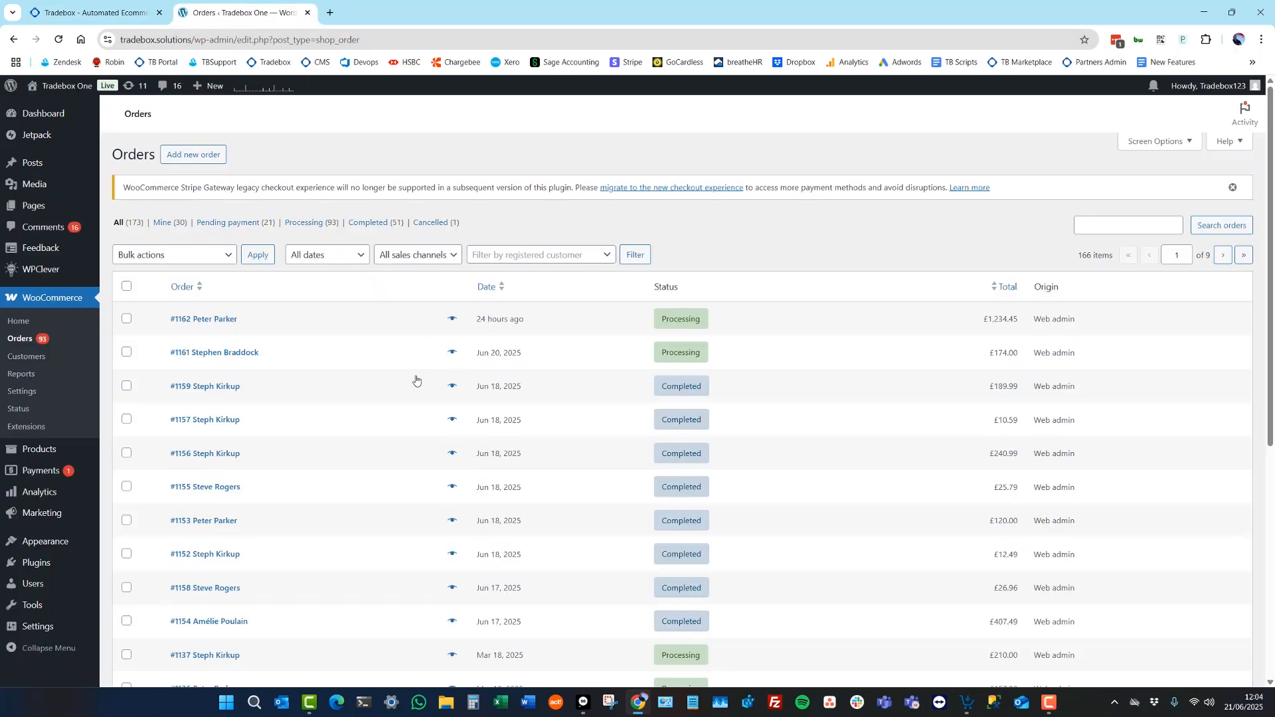
scroll(413, 376, down, 1)
scroll(413, 376, down, 2)
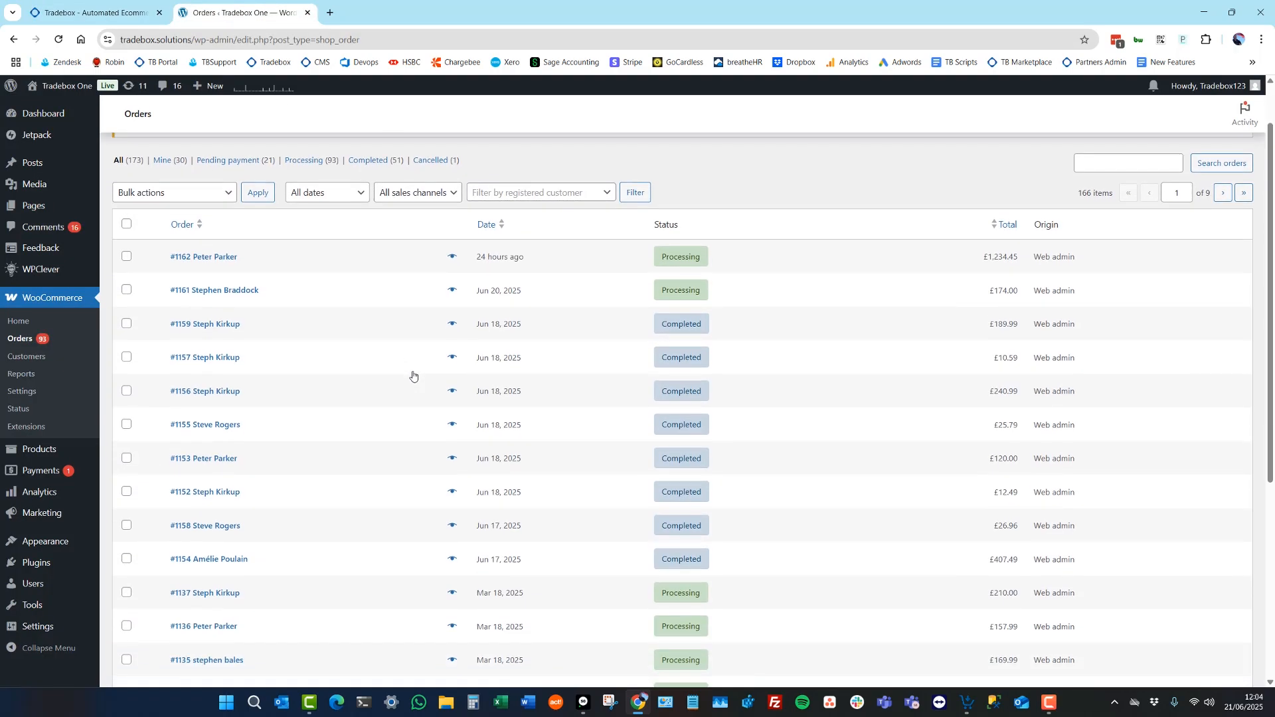
scroll(412, 375, up, 3)
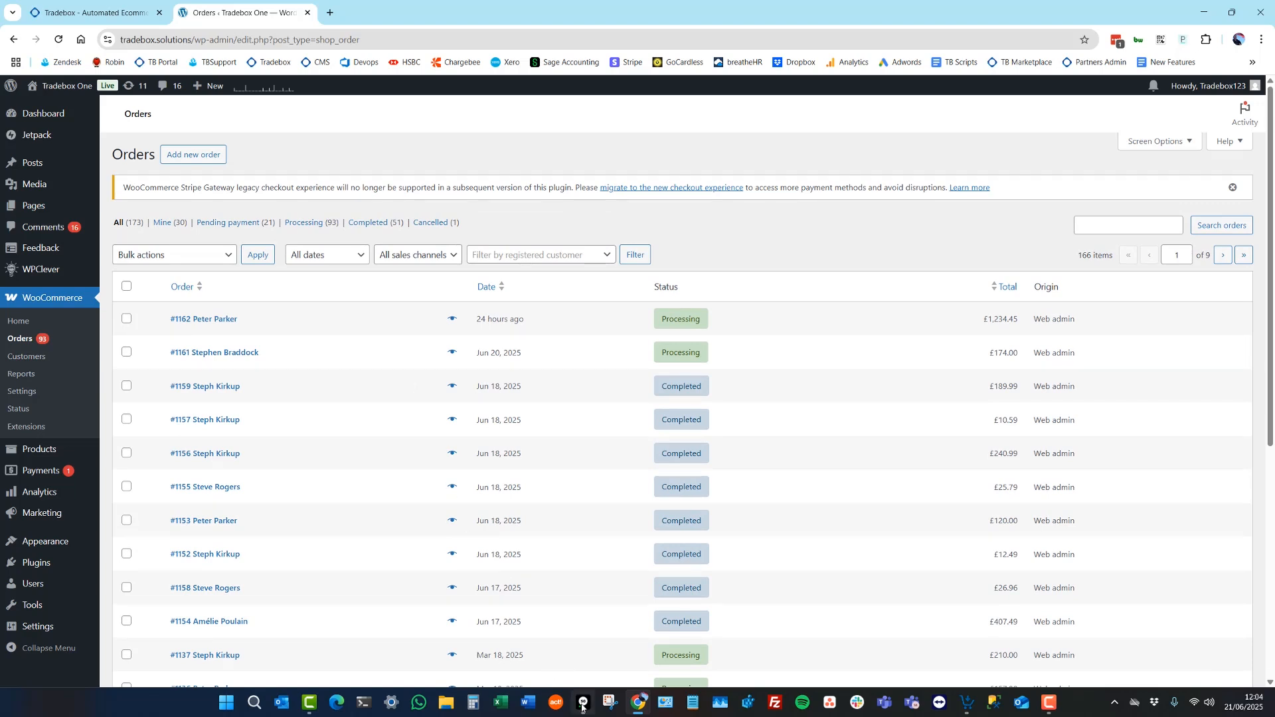
Step: Switch to Sage 50 Accounts and inspect the sales orders, invoices and credits, and transactions lists
click(564, 634)
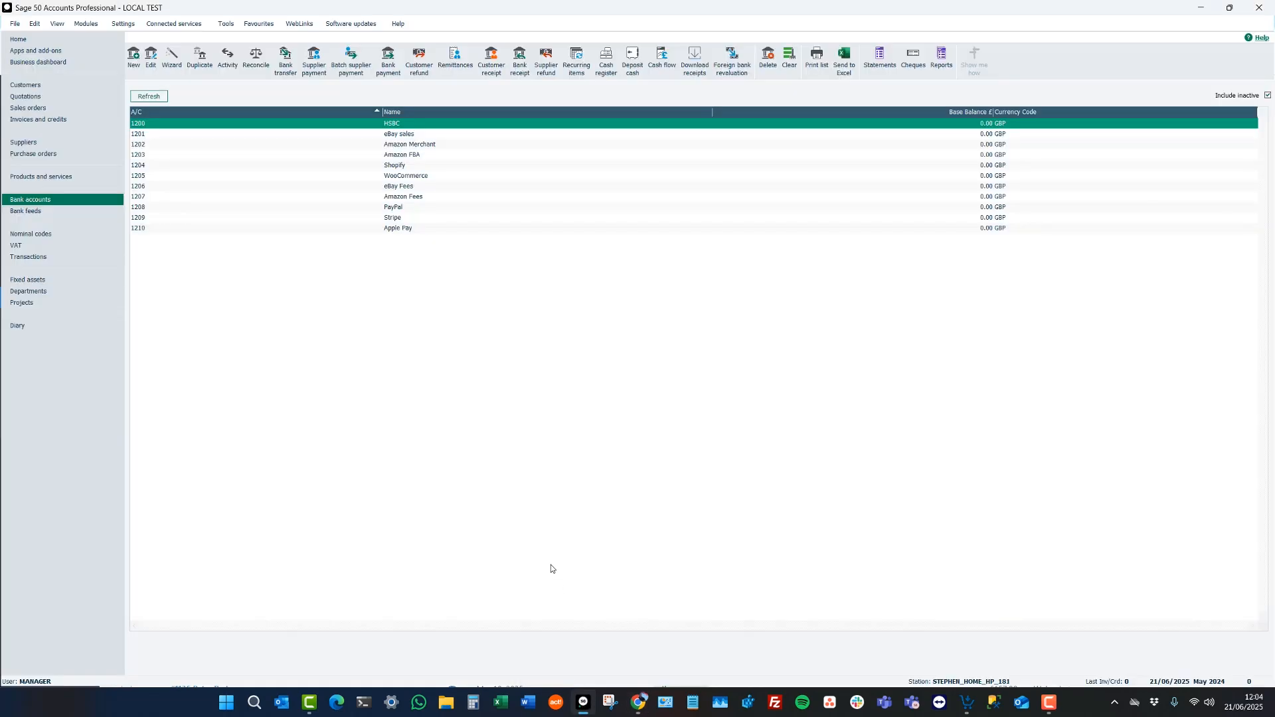
click(53, 109)
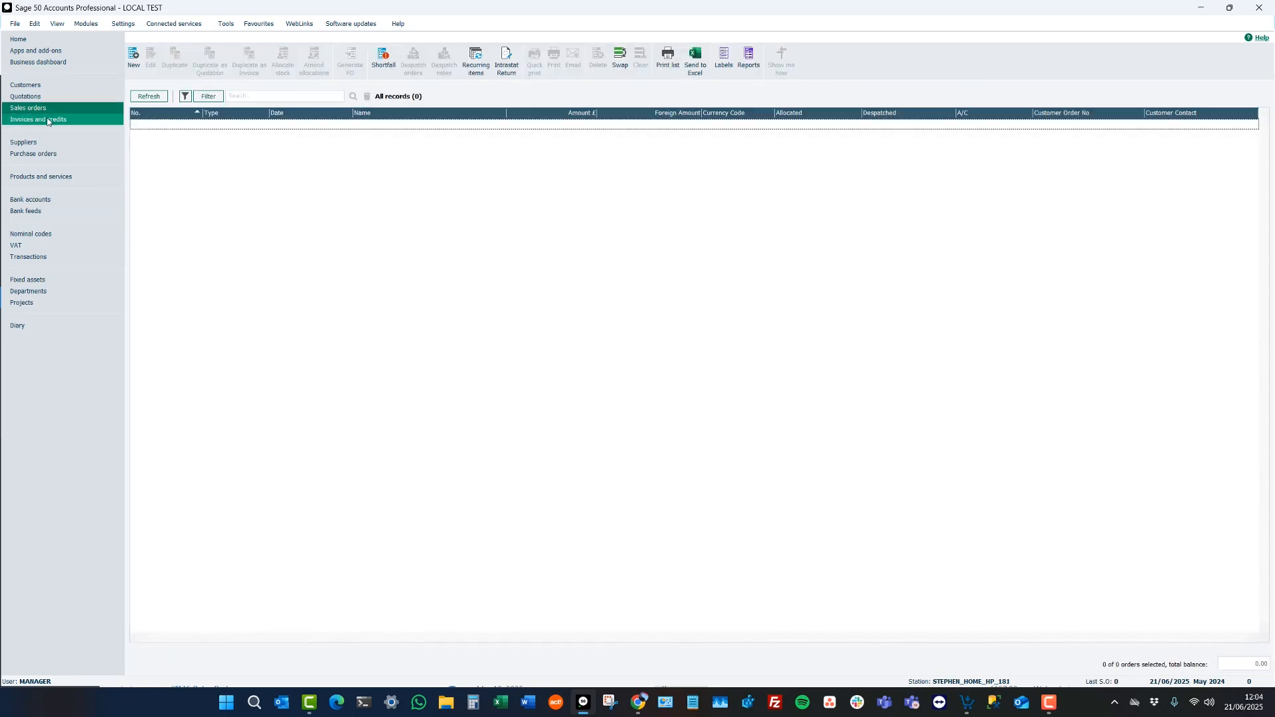
click(49, 120)
click(40, 258)
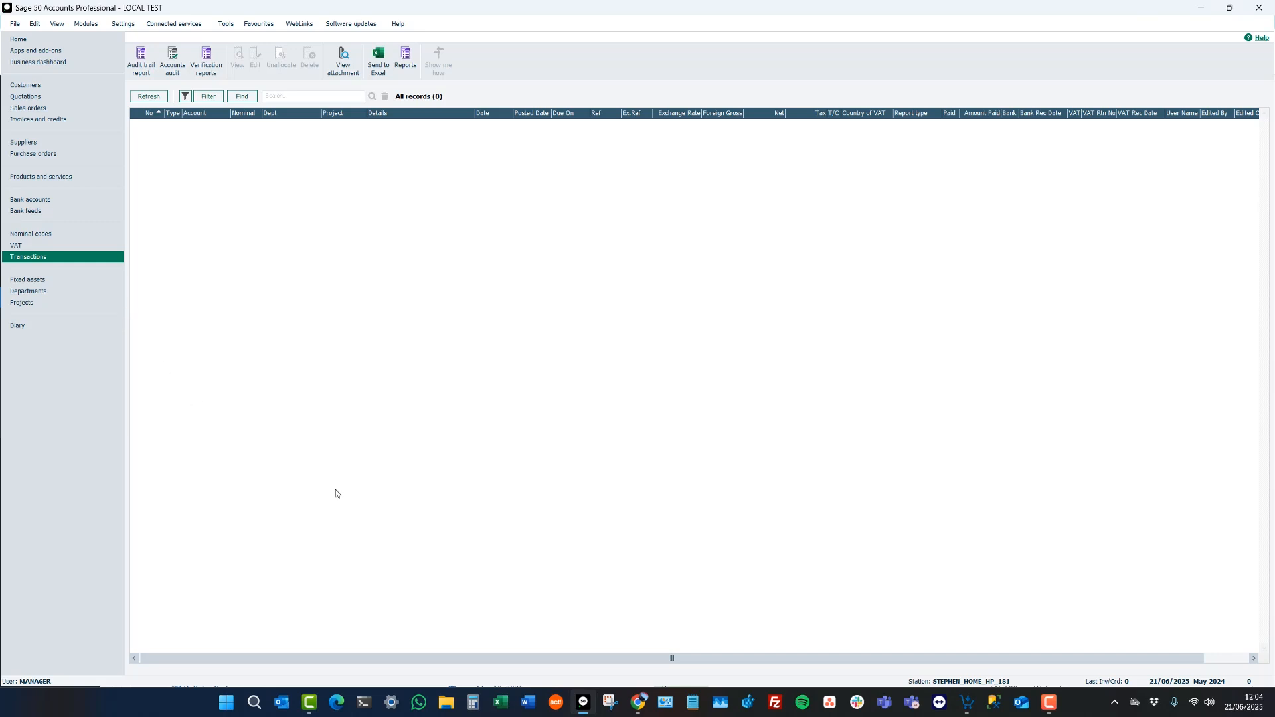
Step: Switch to Tradebox One and look over the orders, products, shipping and reports areas
click(968, 703)
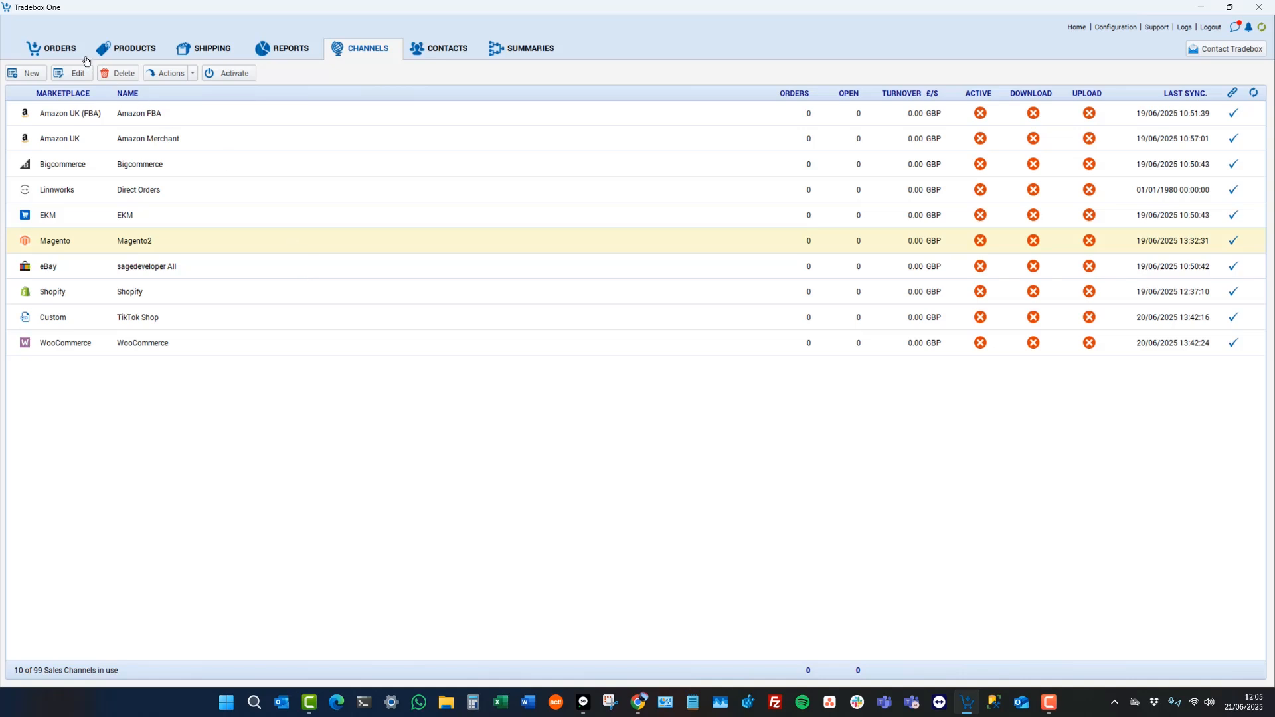
click(47, 52)
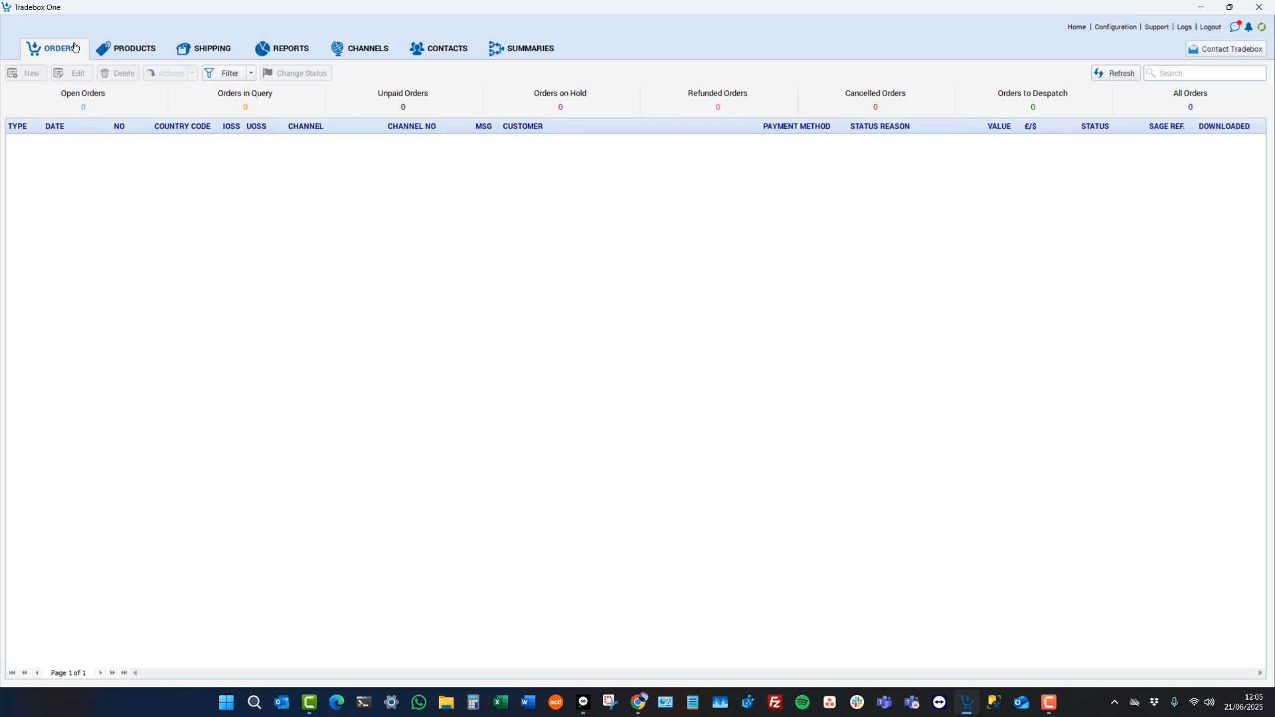
click(143, 52)
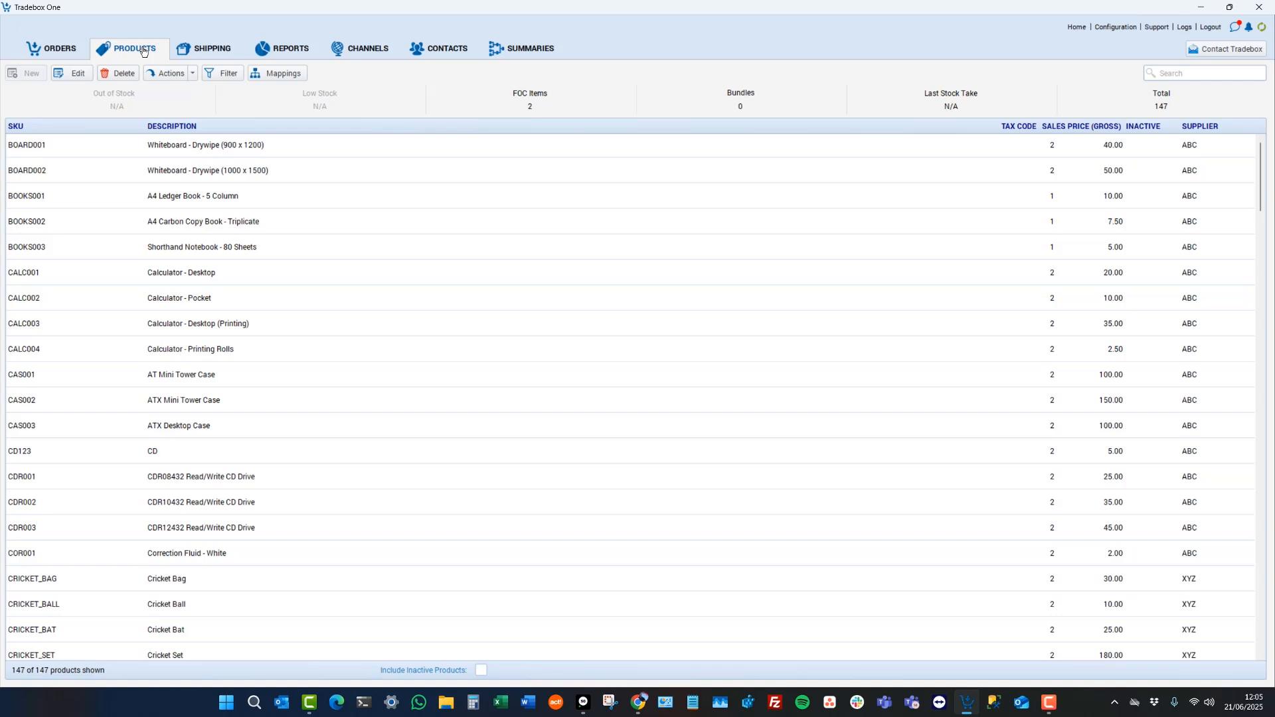
click(191, 48)
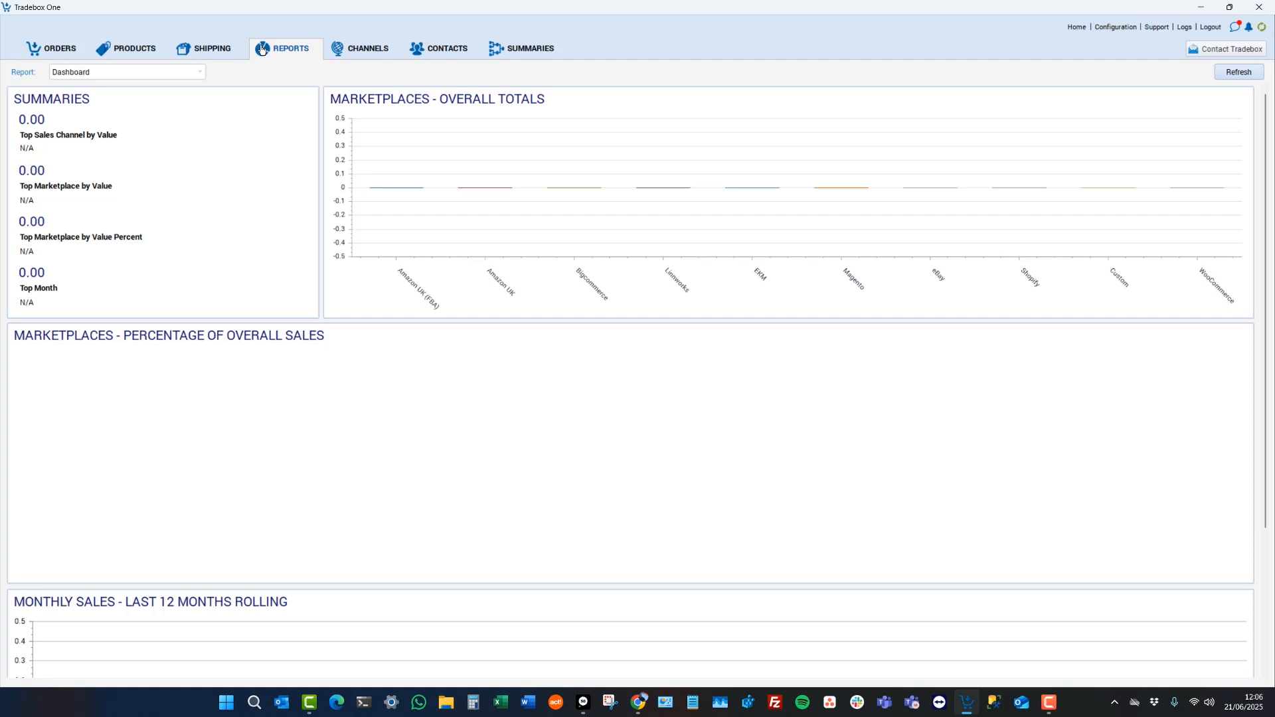
Step: Go to the sales channels list and open the details of the WooCommerce channel
click(358, 48)
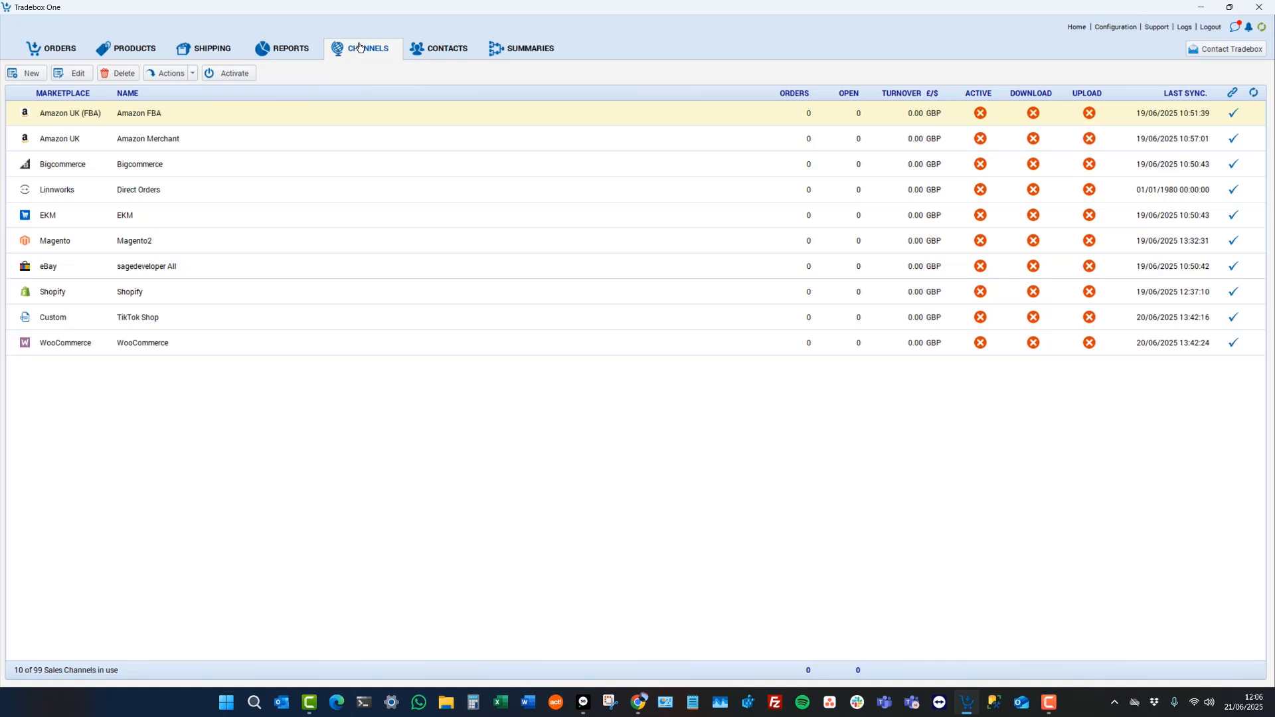
click(116, 325)
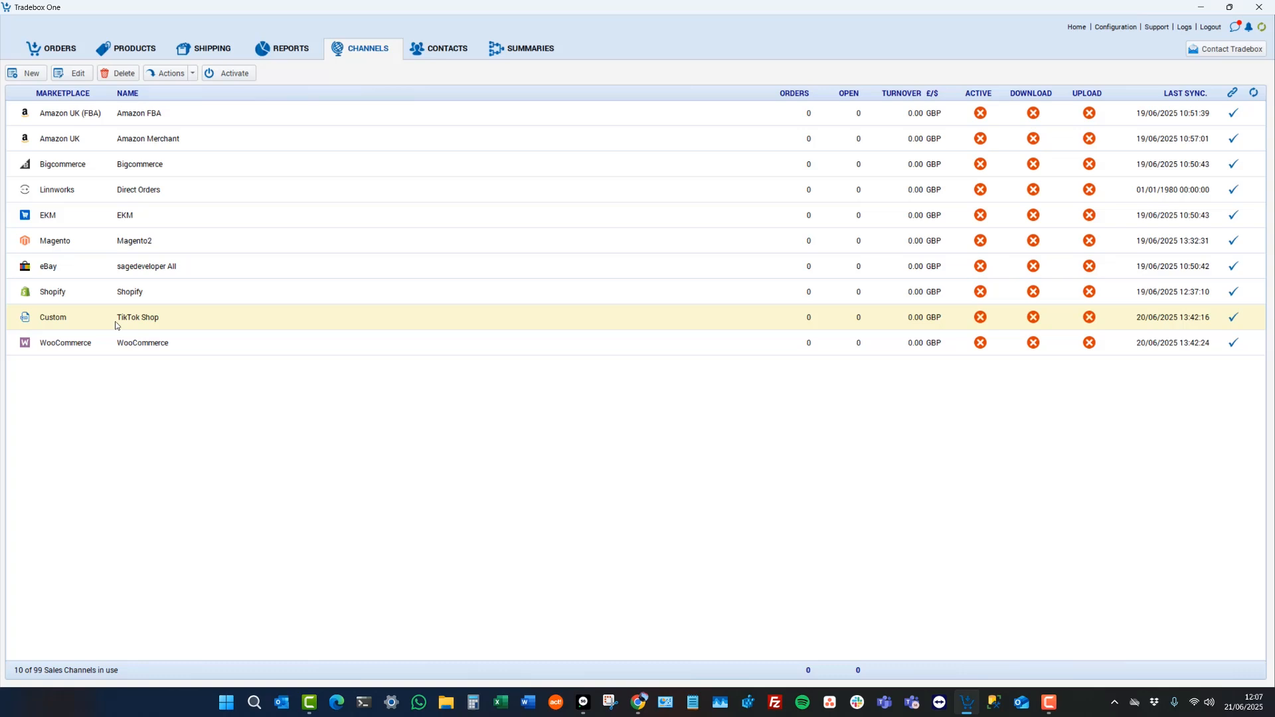
click(198, 344)
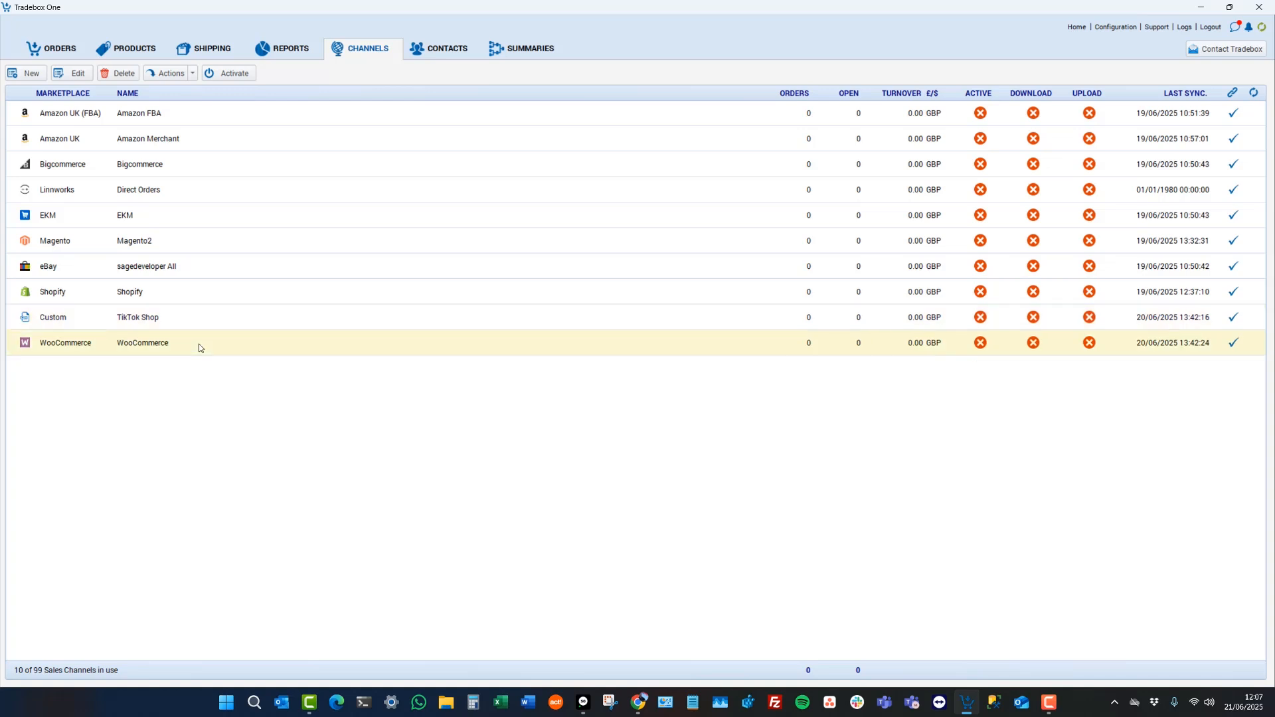
double_click(198, 346)
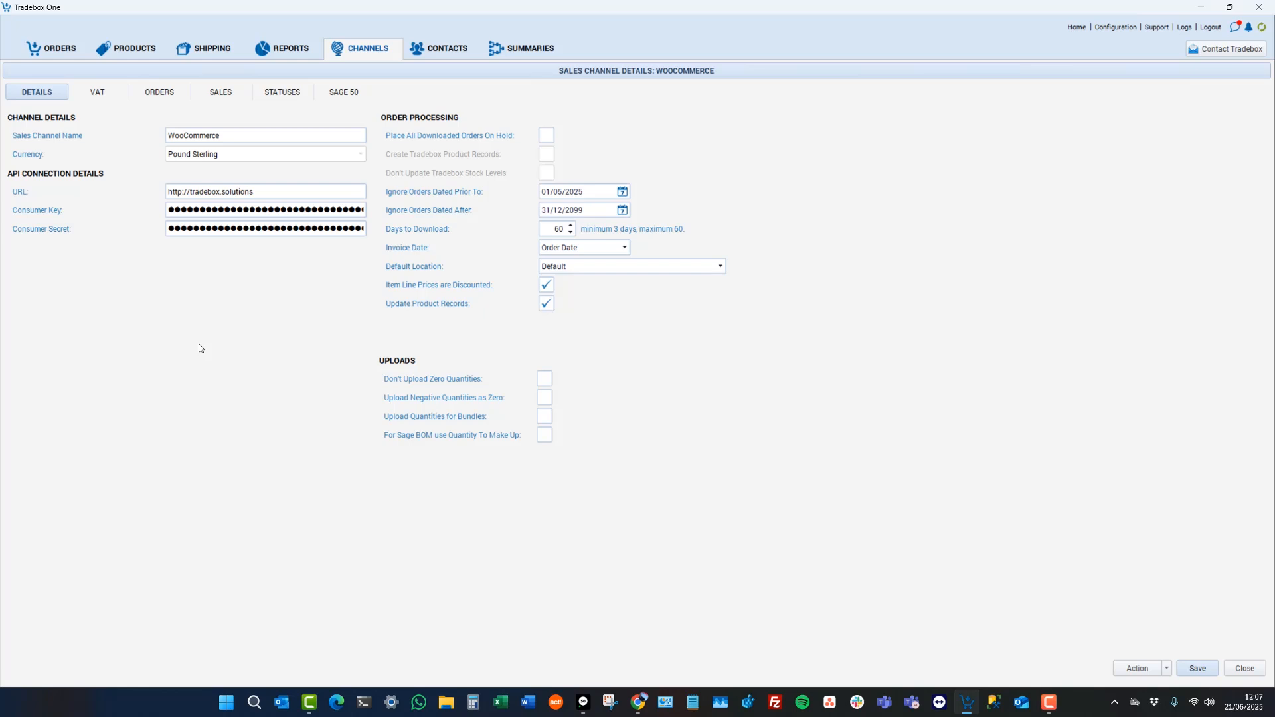
Step: Review the WooCommerce channel's name and its API connection URL, consumer key and consumer secret fields
click(236, 133)
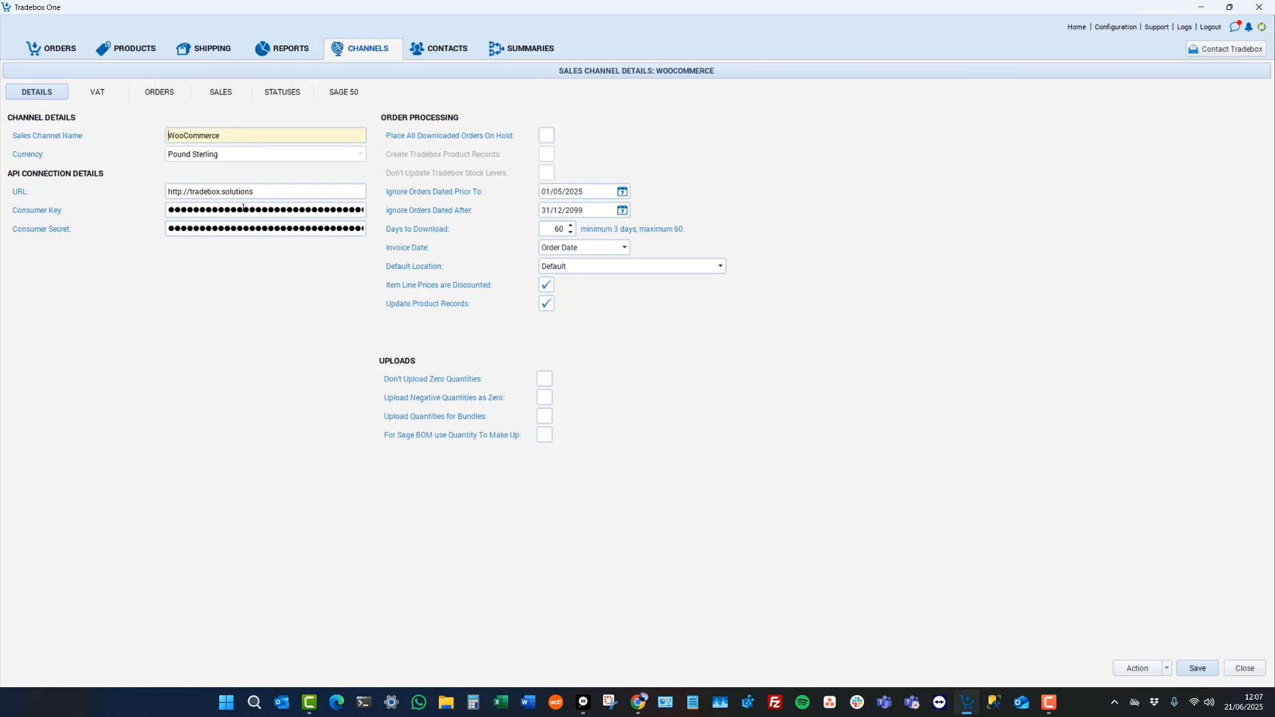
drag(273, 192, 135, 173)
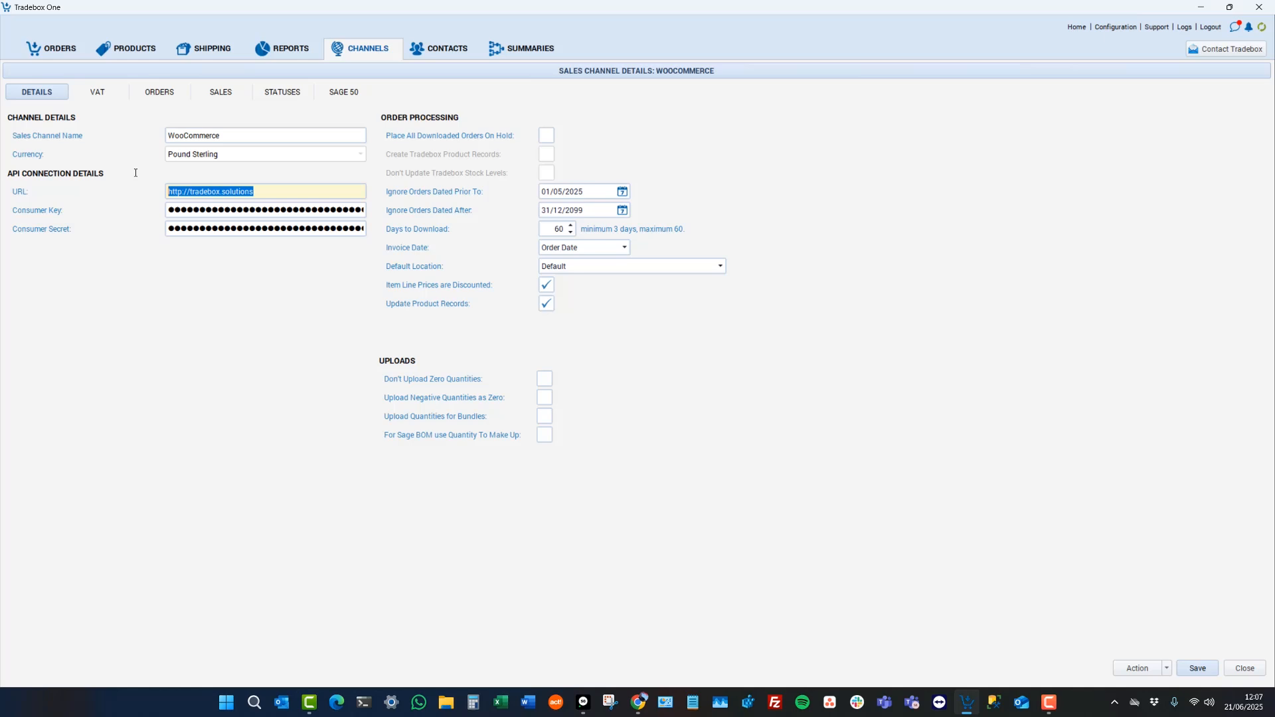
key(Tab)
key(Tab)
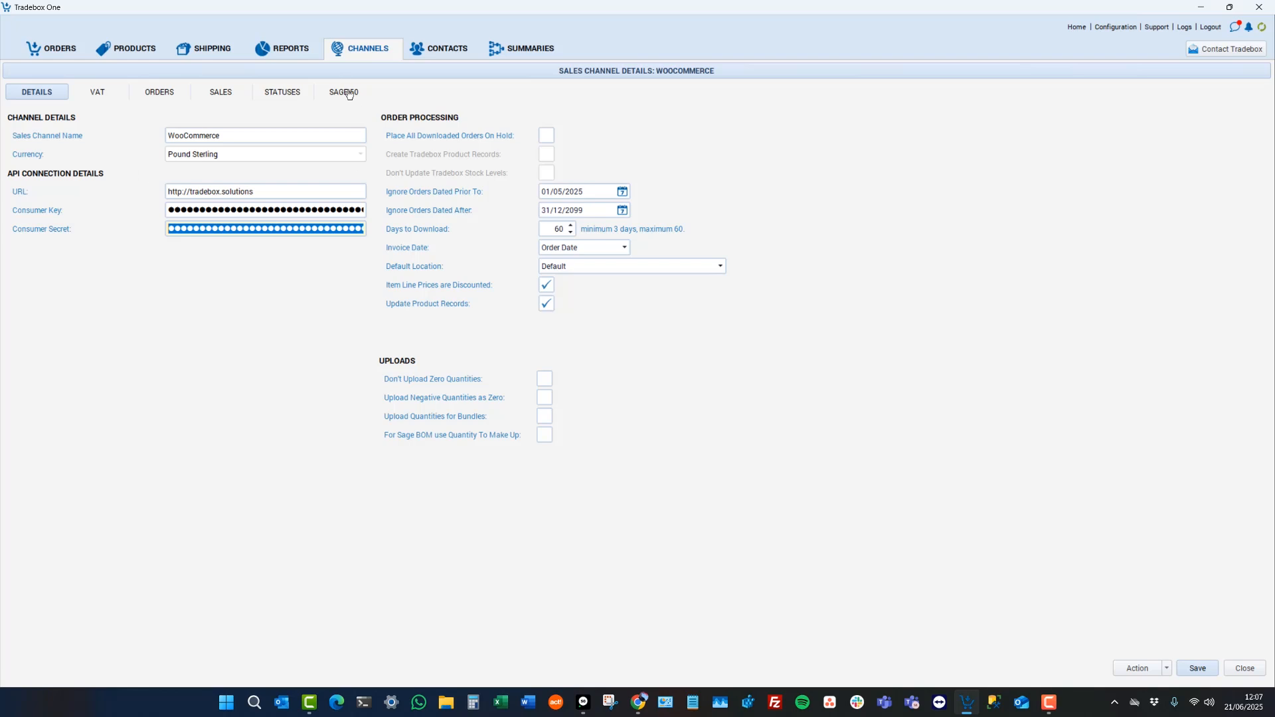
Step: Check the channel's order date limits and days to download, and view its VAT settings
click(594, 190)
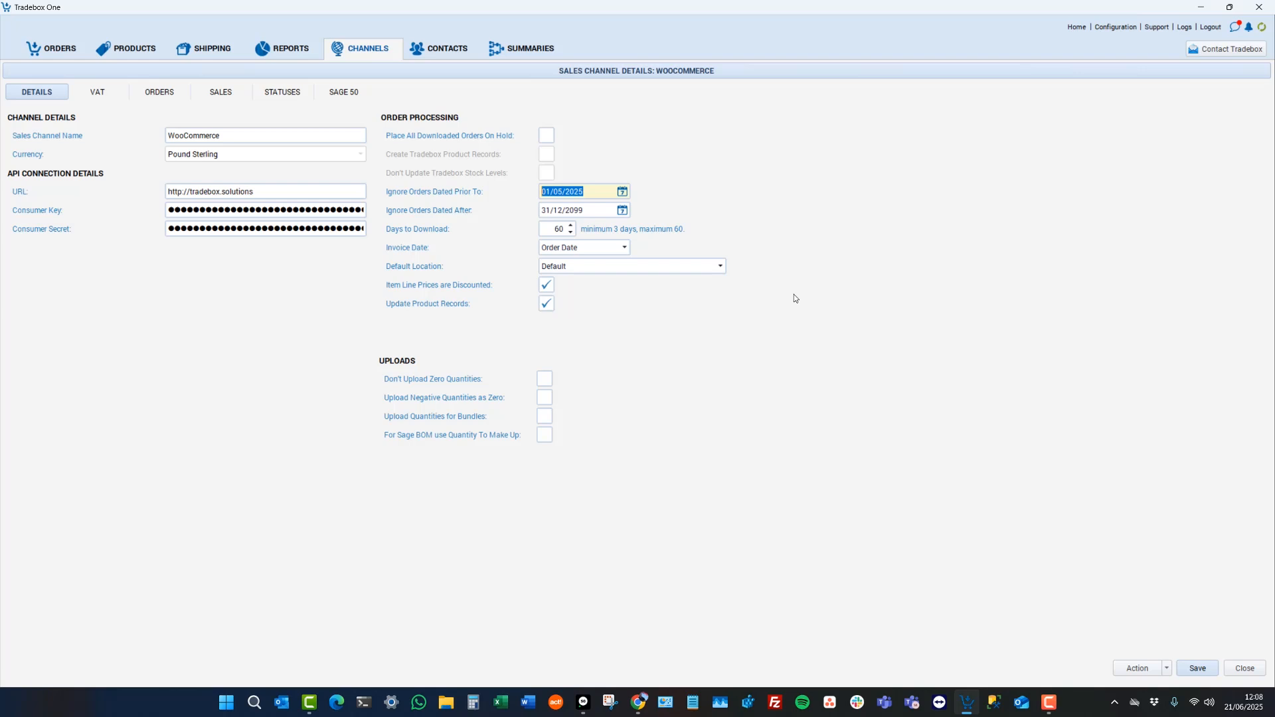
key(Tab)
key(Tab)
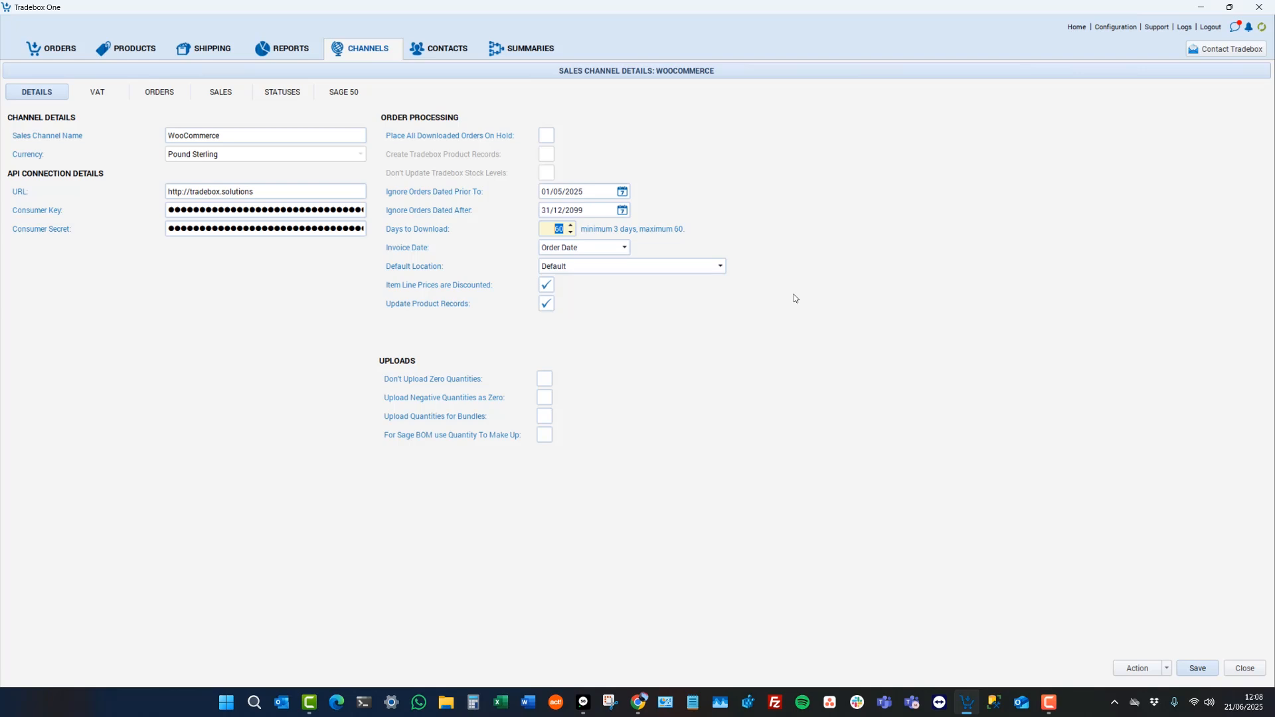
click(91, 93)
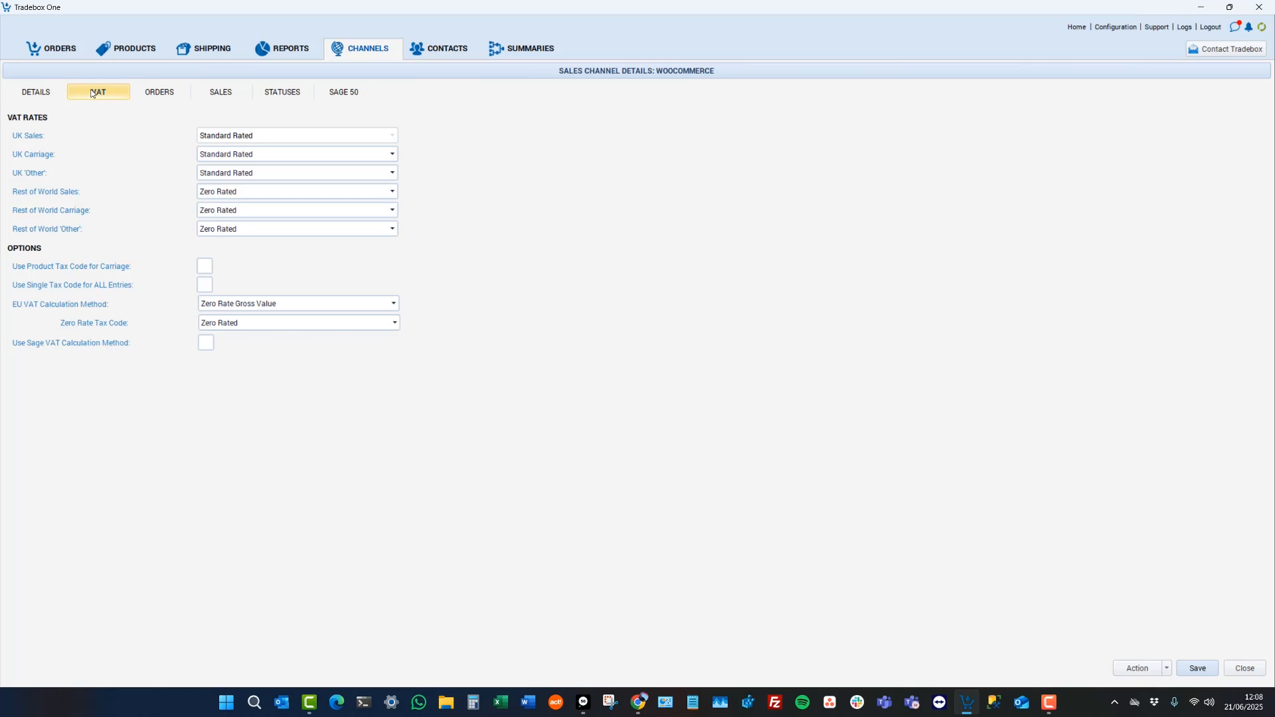
Step: Map the channel's processing marketplace status to the Tradebox status Paid
click(280, 93)
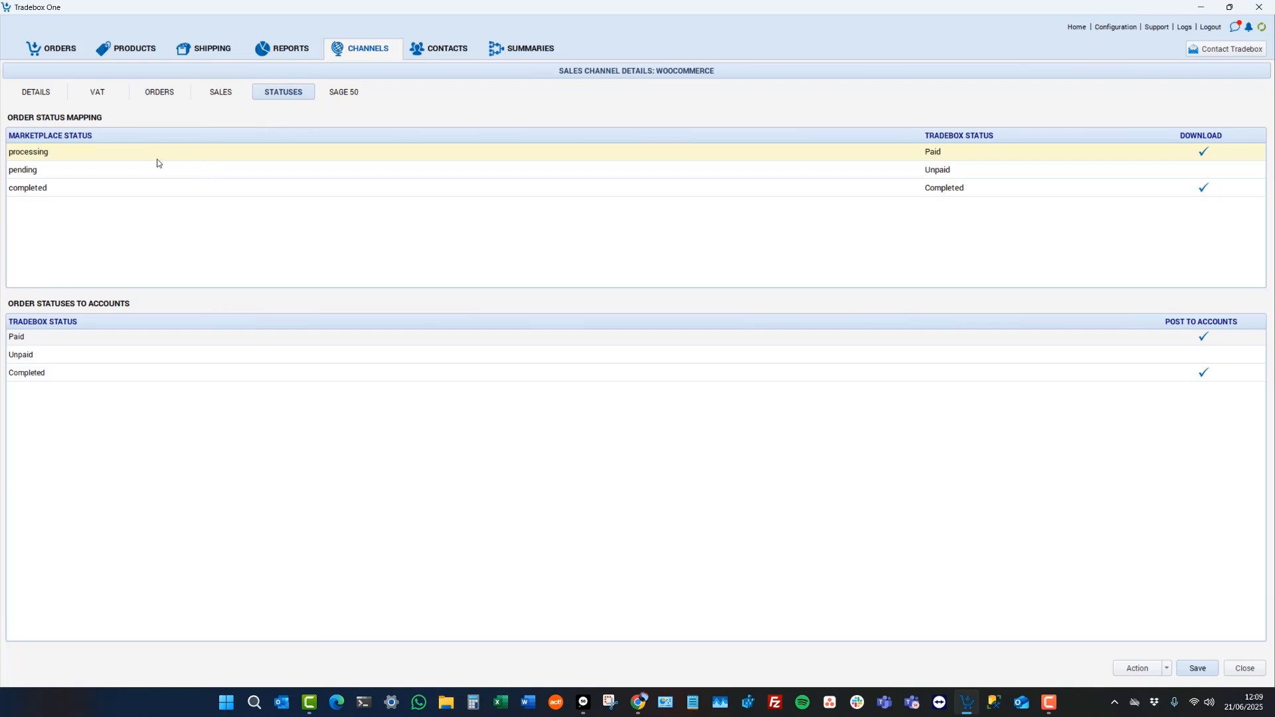
double_click(85, 154)
click(670, 342)
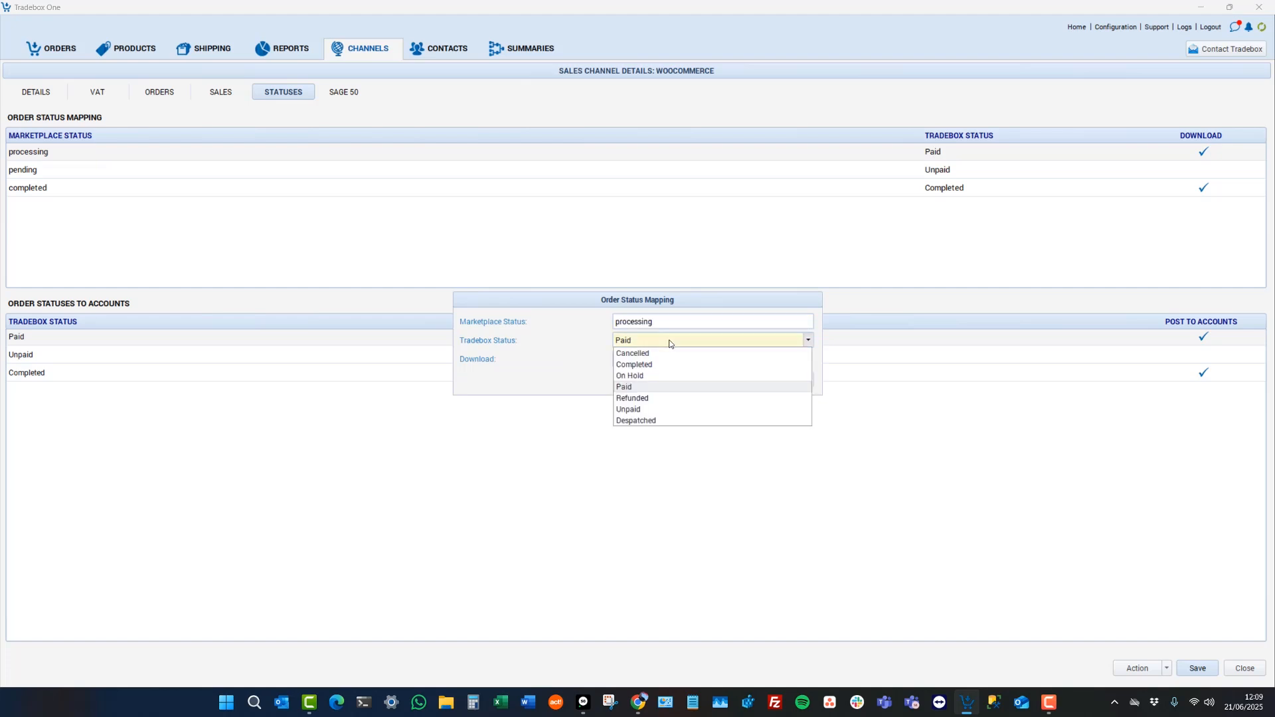
click(659, 388)
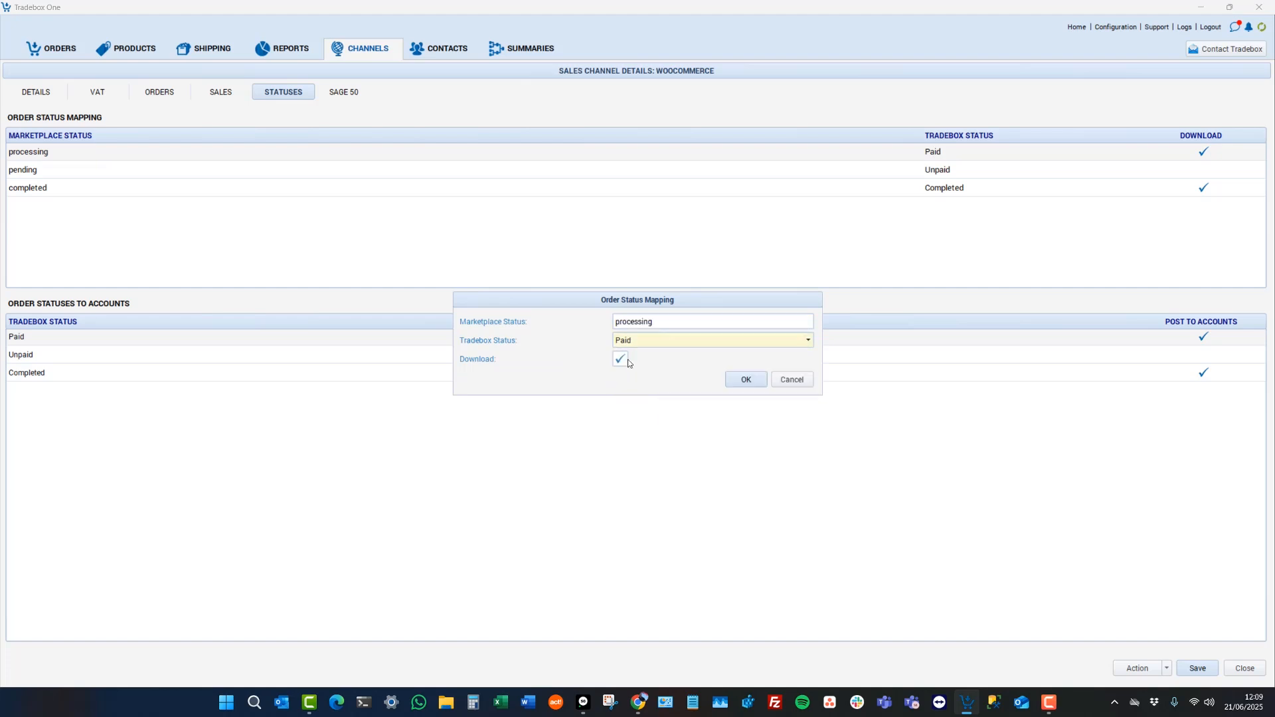
click(728, 380)
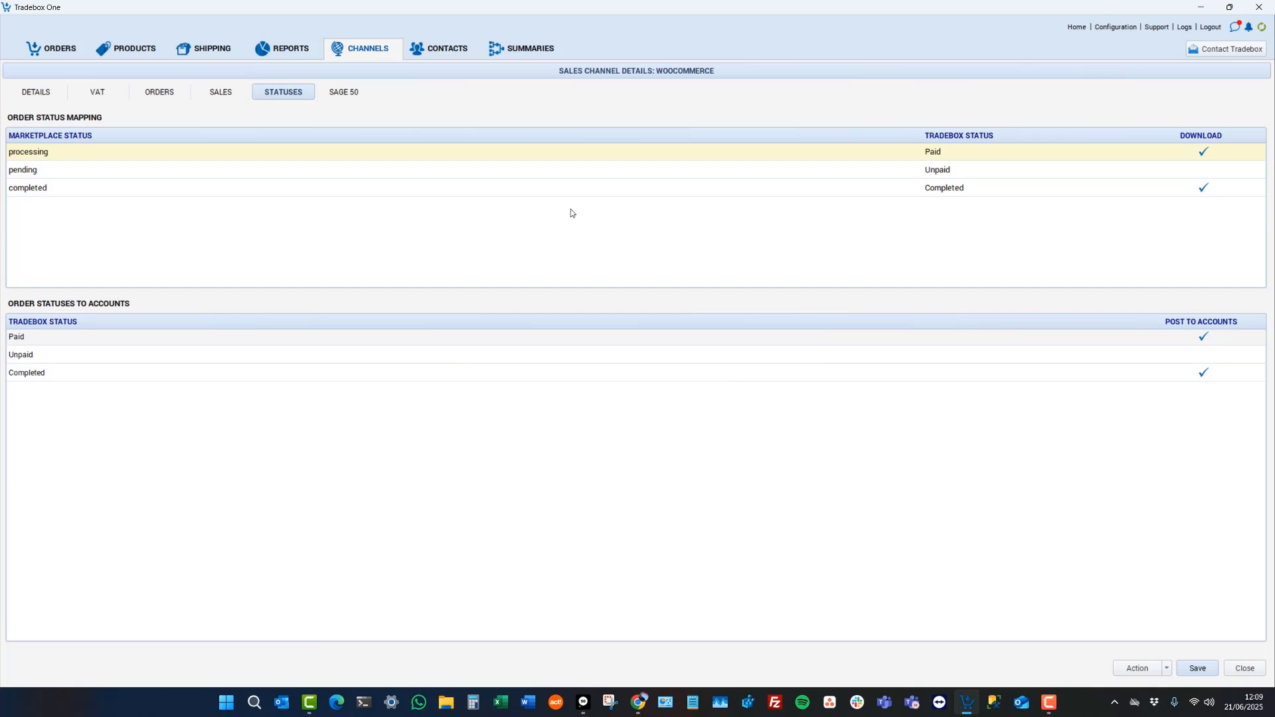
Step: Review the completed and pending status mappings and which Tradebox statuses post to accounts
click(482, 193)
click(464, 170)
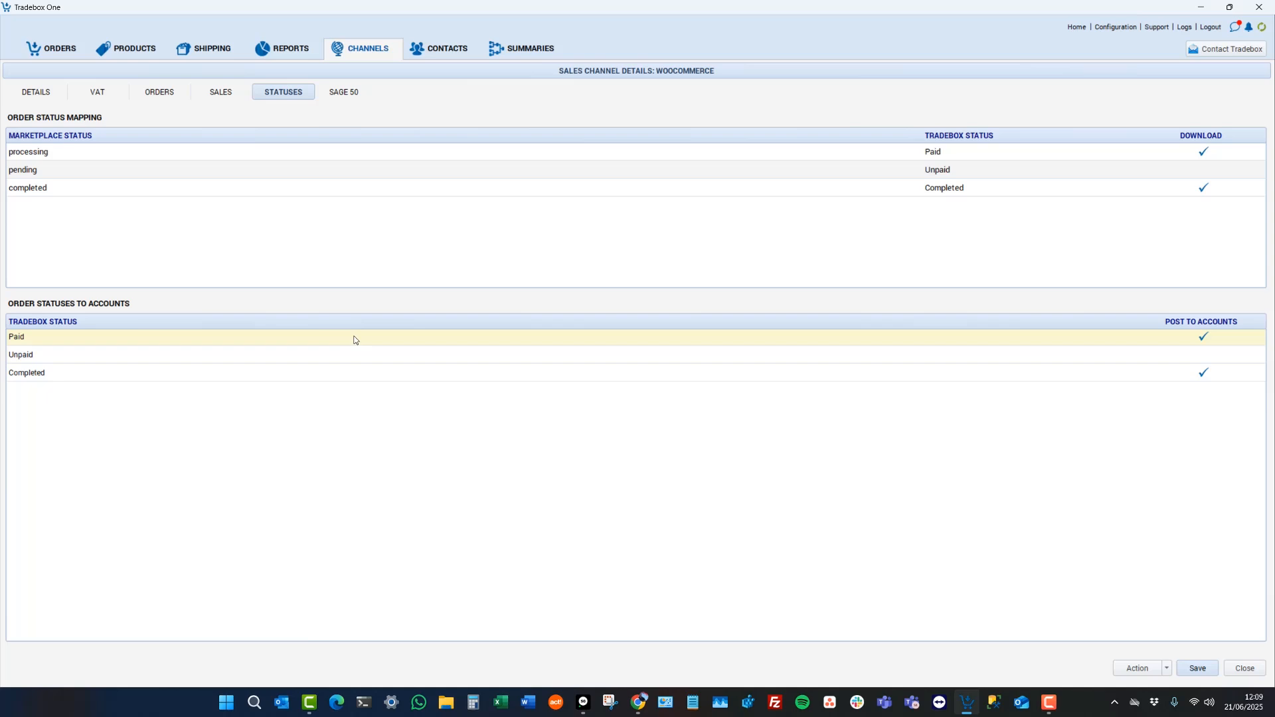
click(348, 377)
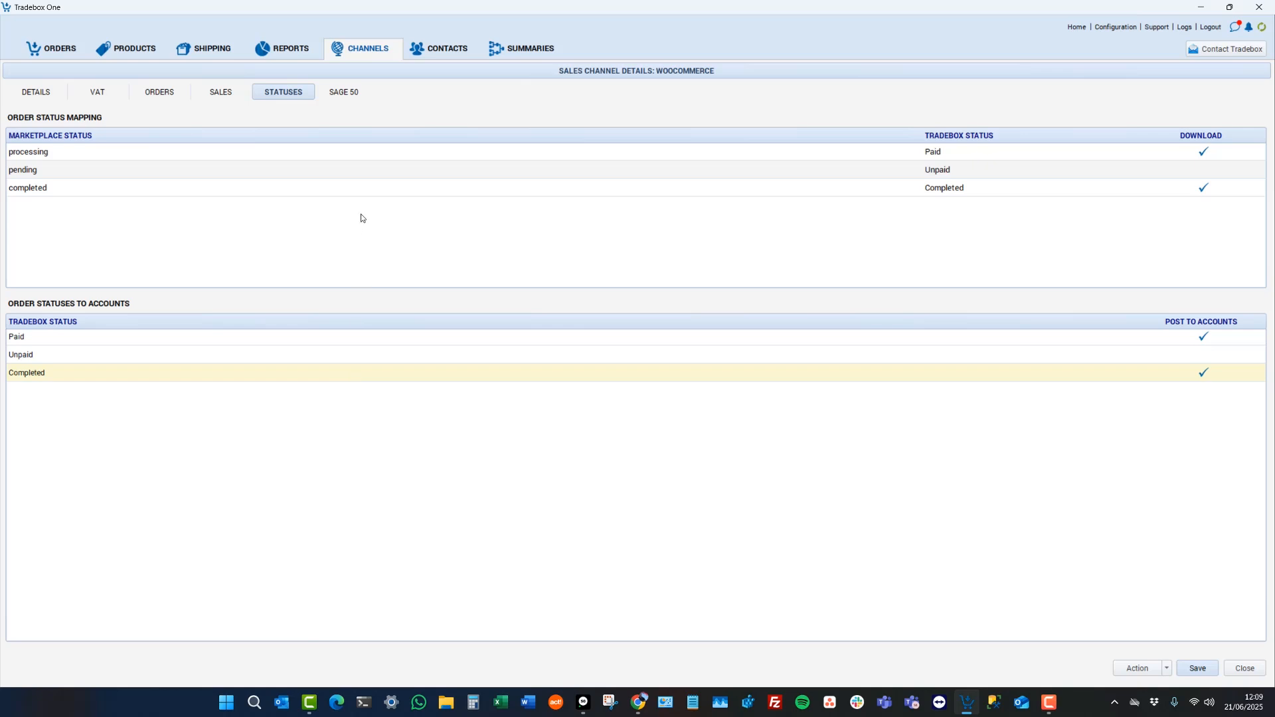
Step: Choose LOCAL TEST (v2025) as the company in the WooCommerce channel's Sage 50 connection settings
click(344, 97)
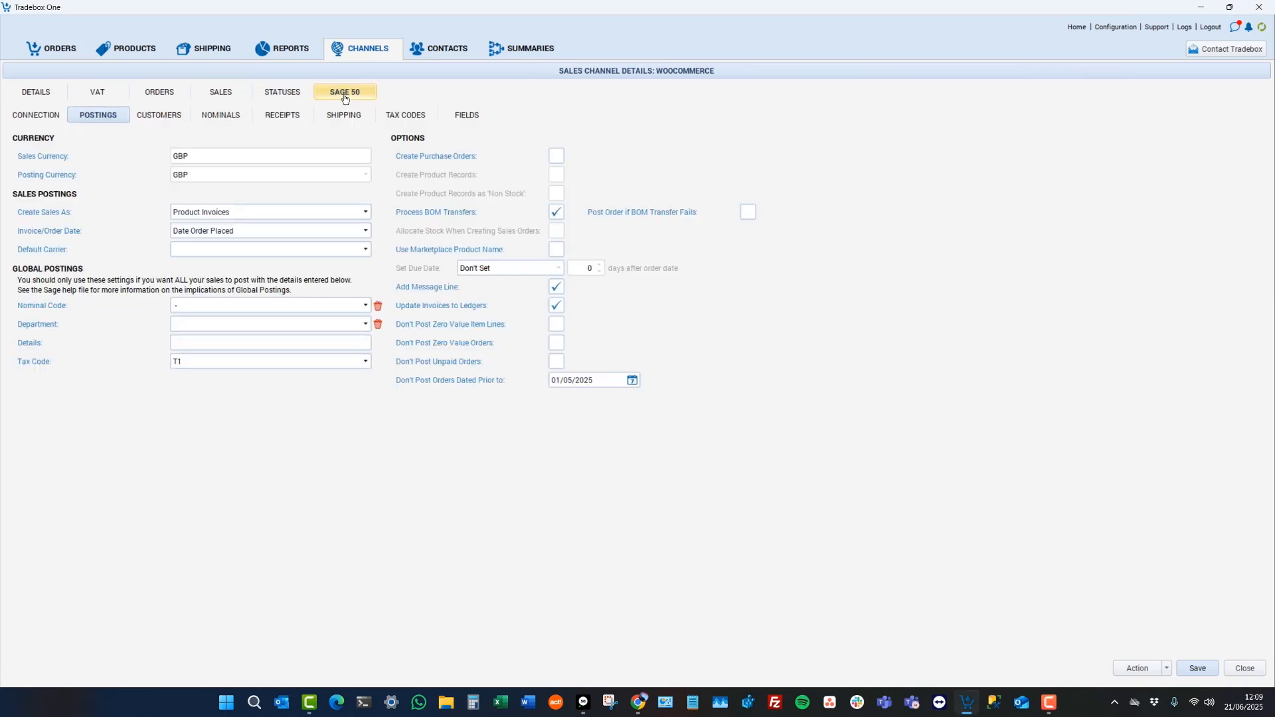
click(38, 116)
click(235, 157)
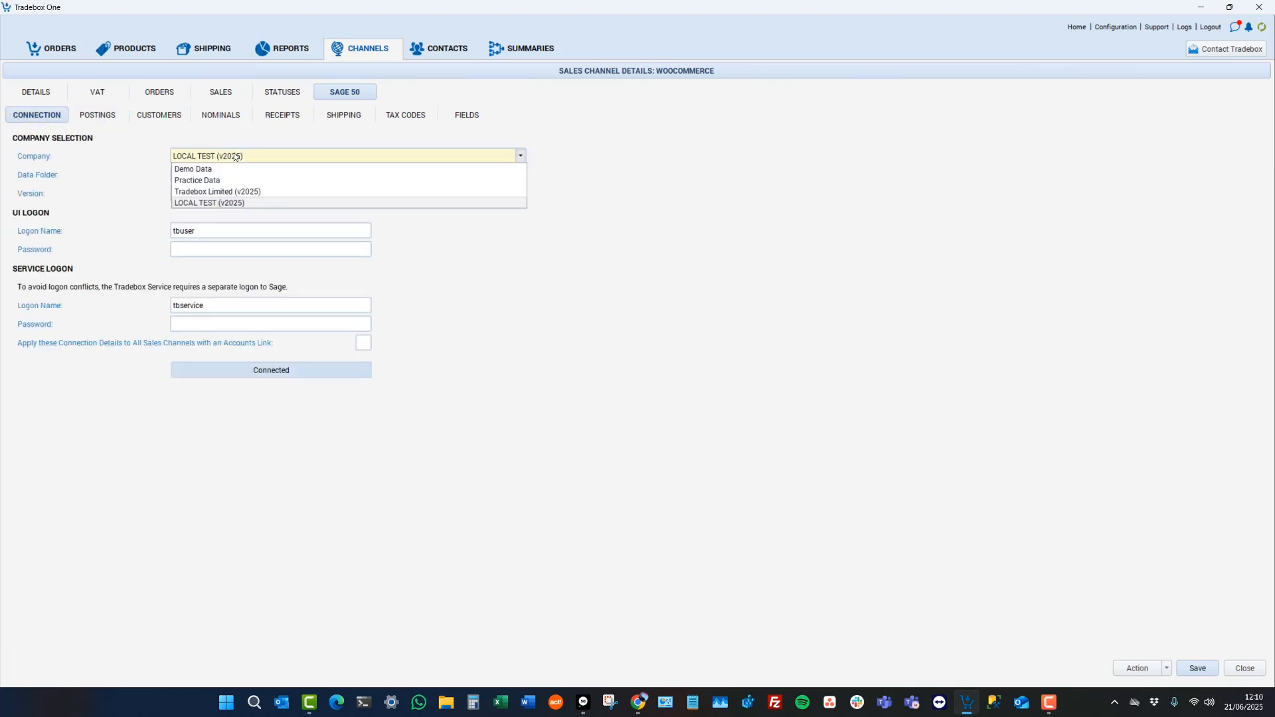
click(226, 205)
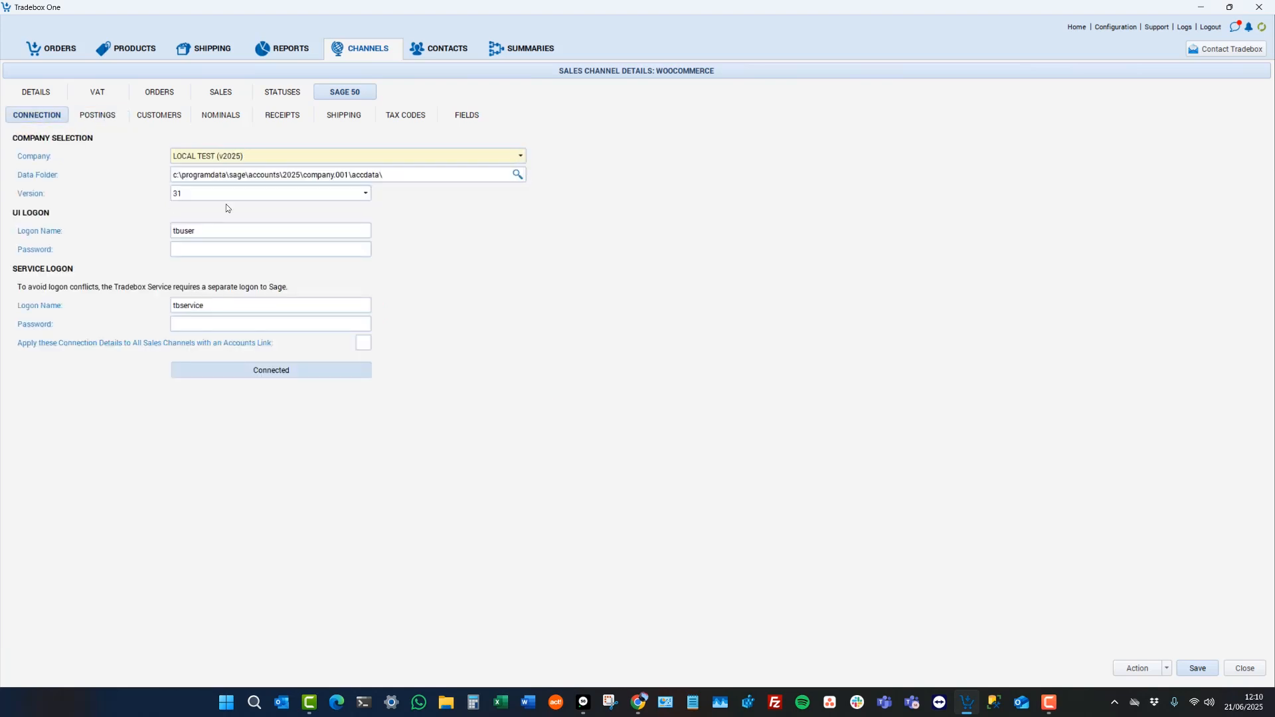
click(229, 158)
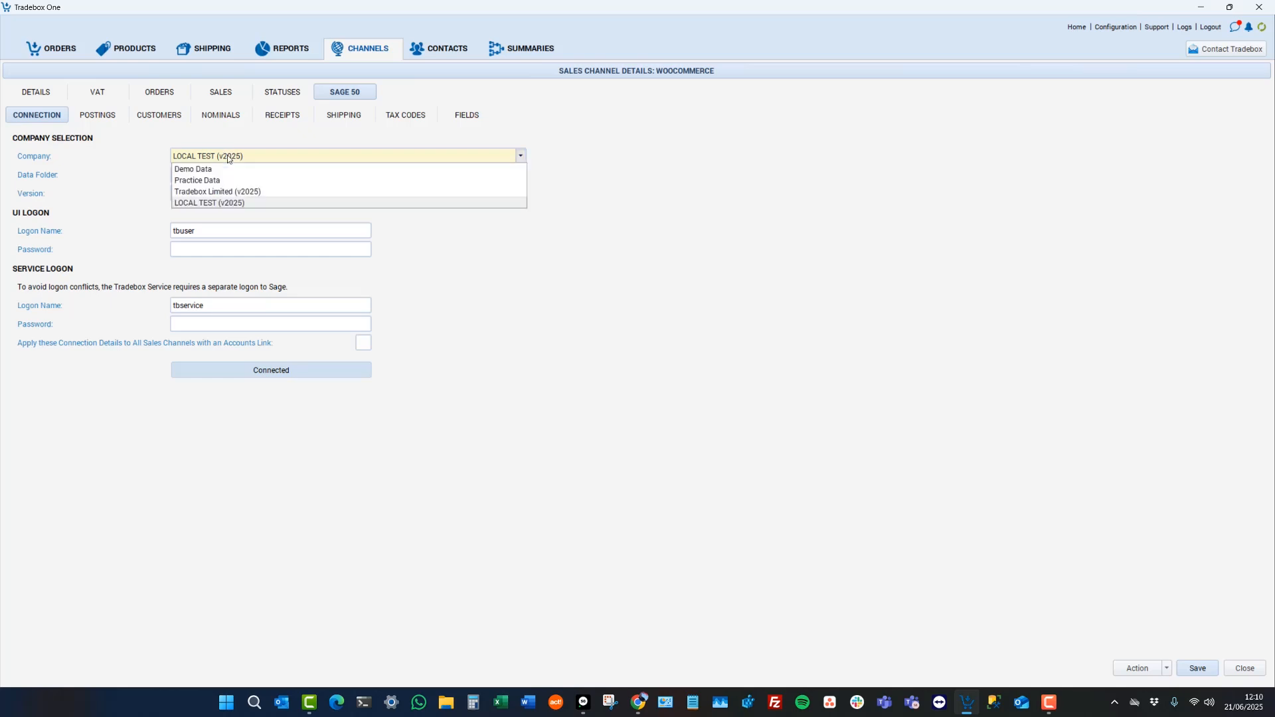
click(225, 204)
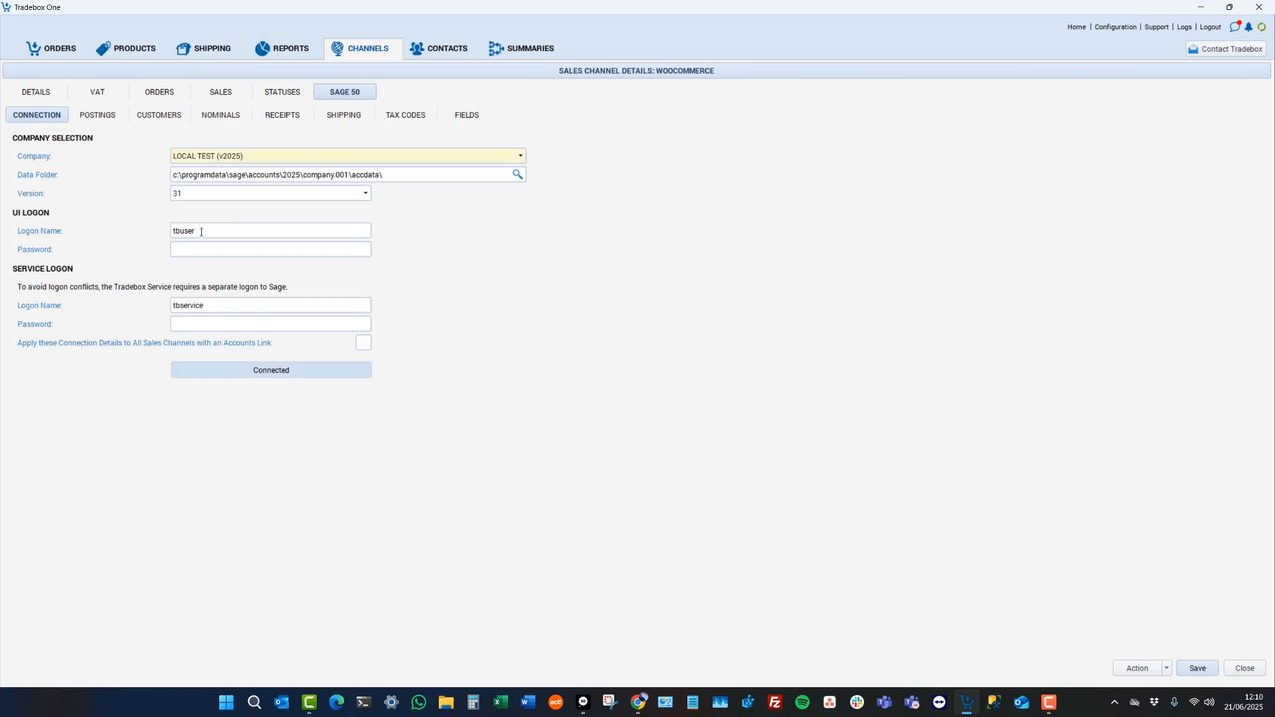
Step: Check the UI logon name and the separate service logon name used for the Sage connection
drag(202, 231, 126, 232)
click(213, 309)
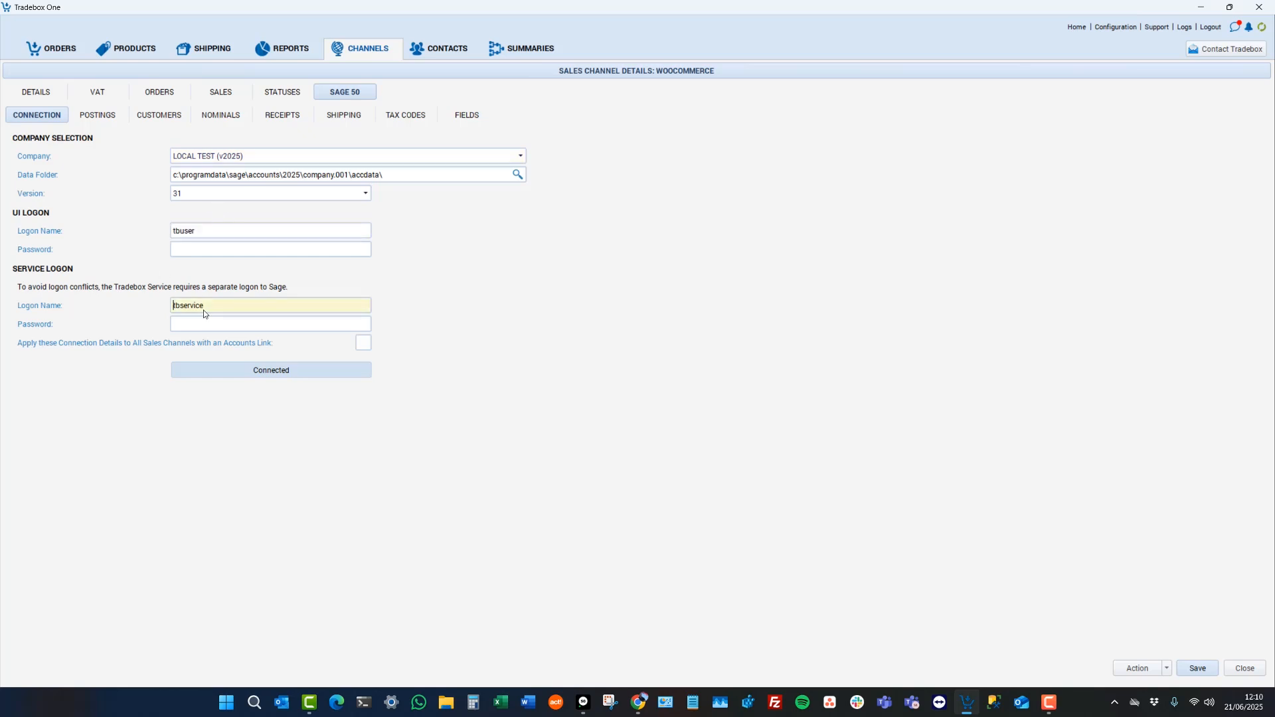
double_click(211, 306)
Step: Switch to Sage 50 Accounts and open the list of users from user management
click(579, 702)
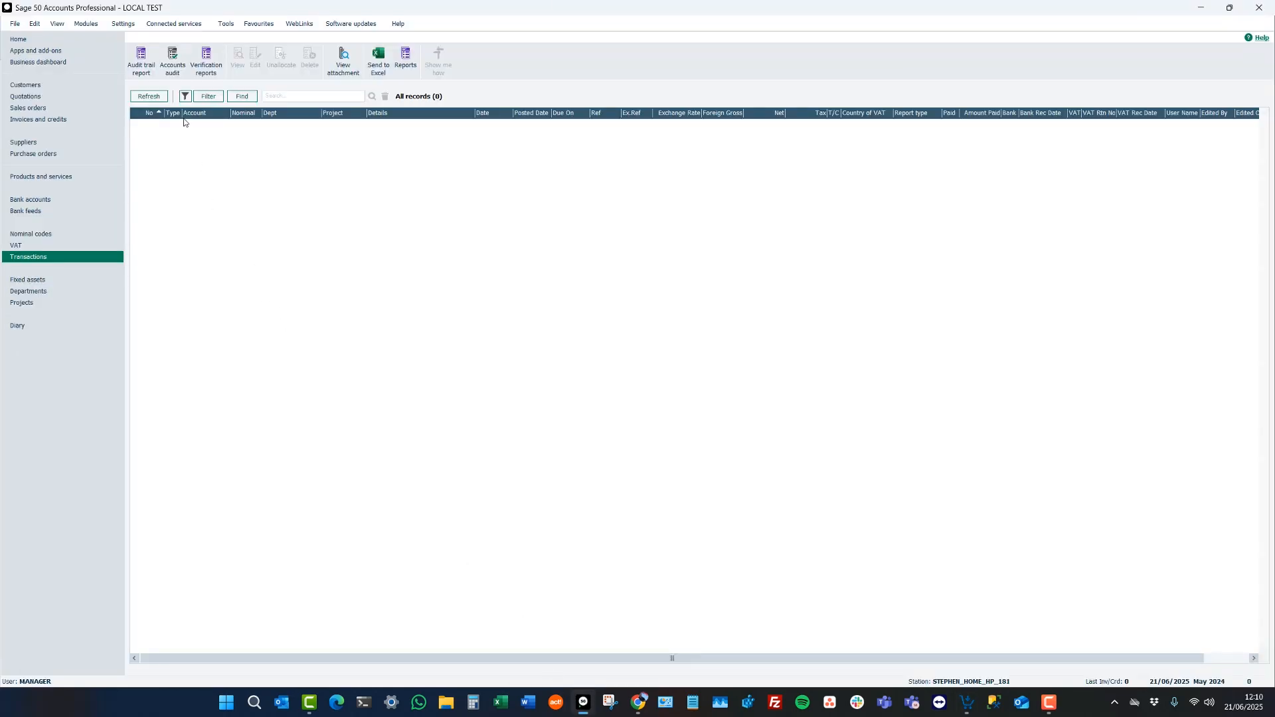
click(122, 29)
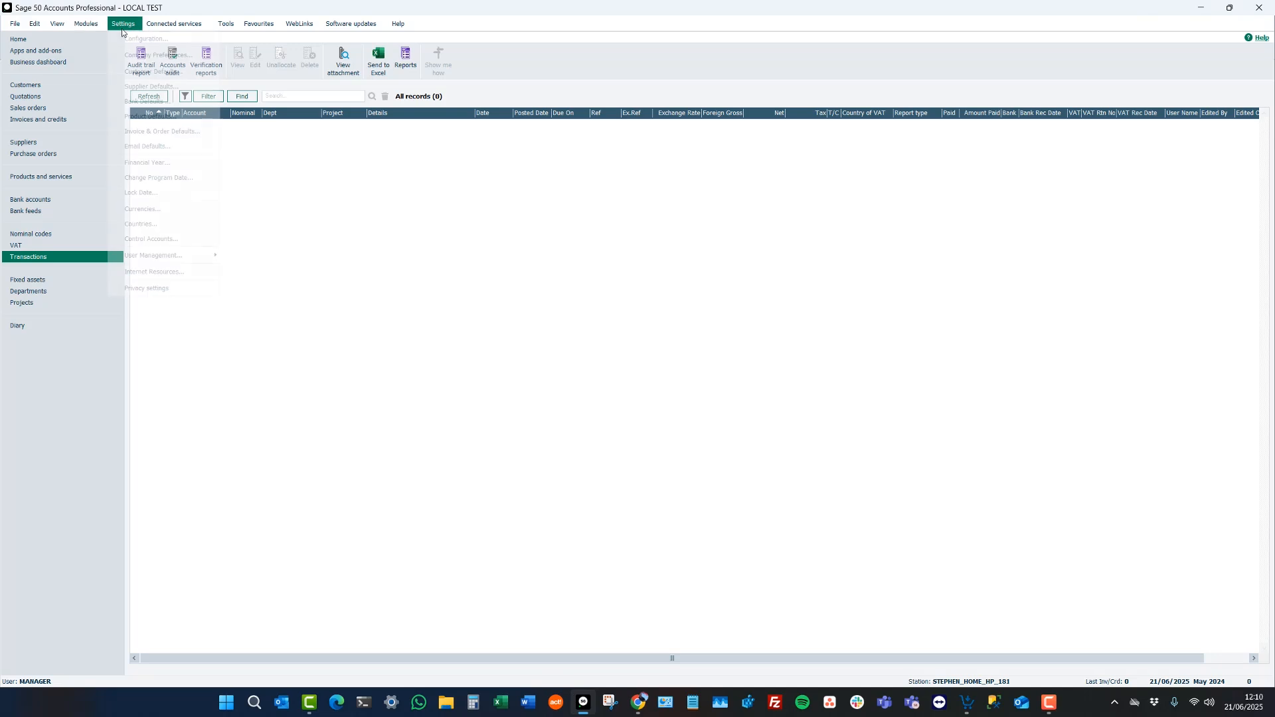
mouse_move(200, 255)
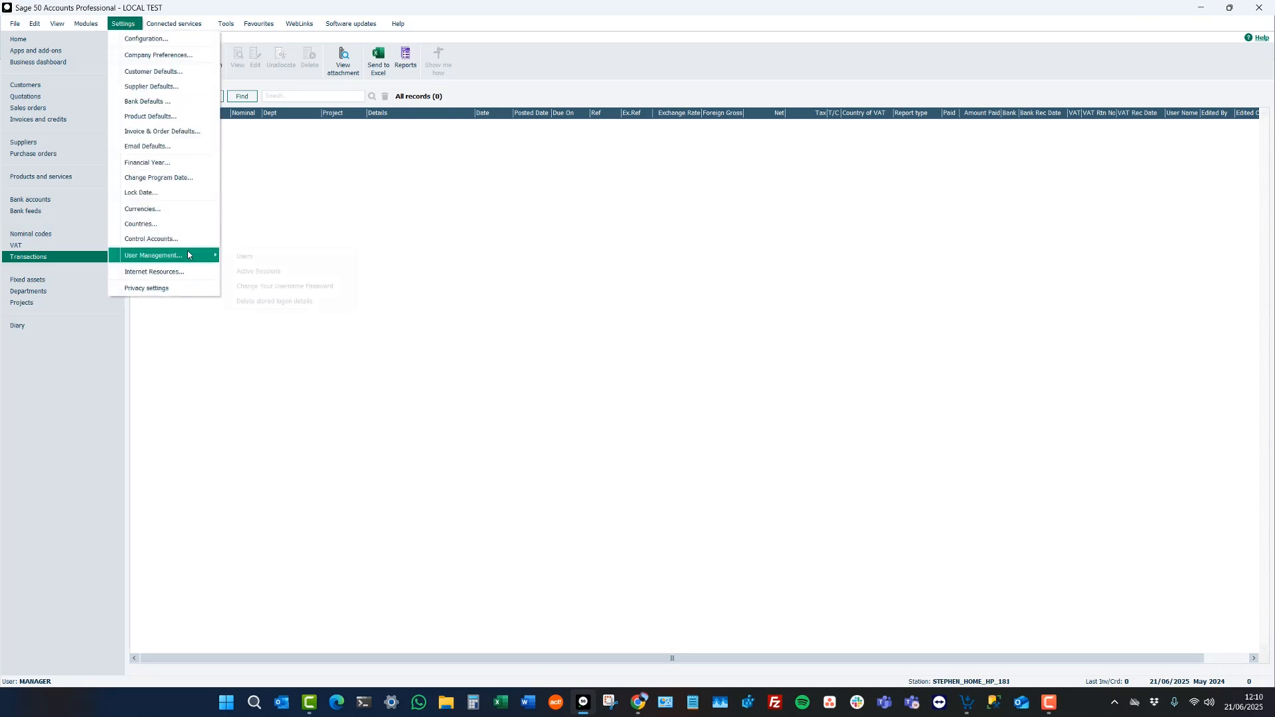
click(244, 257)
click(672, 381)
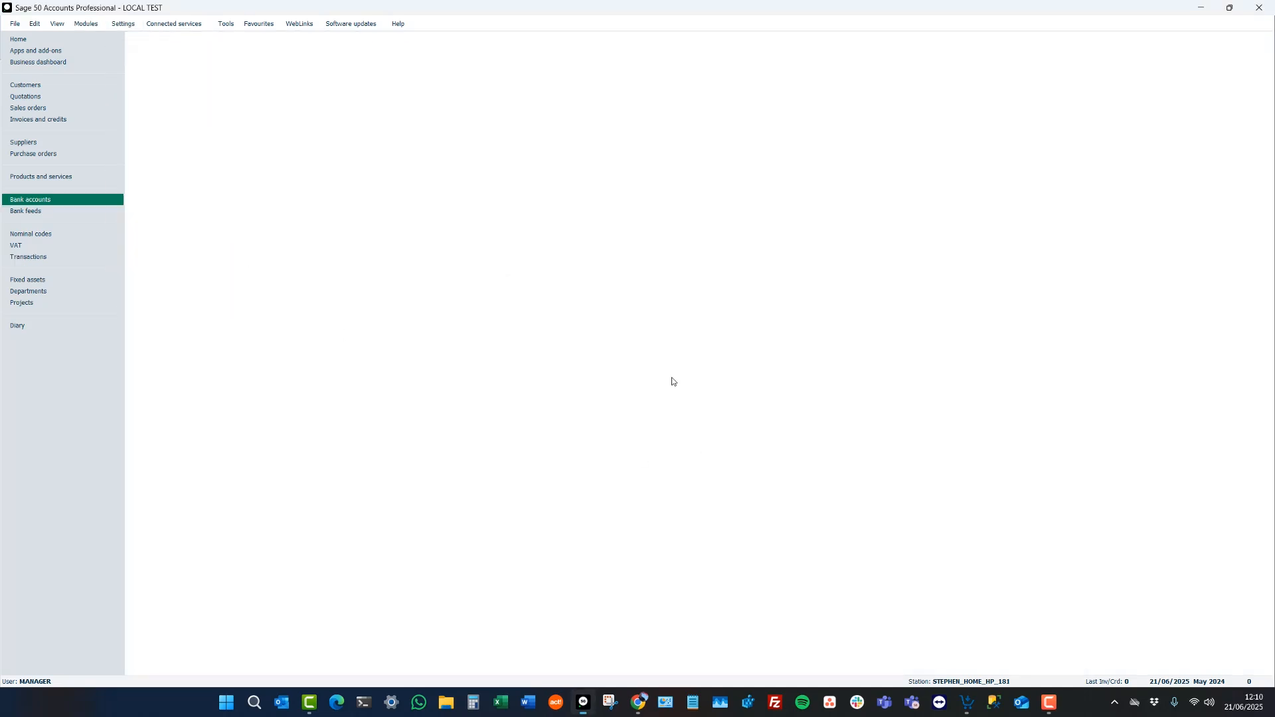
Step: Check the tbuser and tbservice entries' user type and level of access, and close the user list
click(441, 304)
click(441, 319)
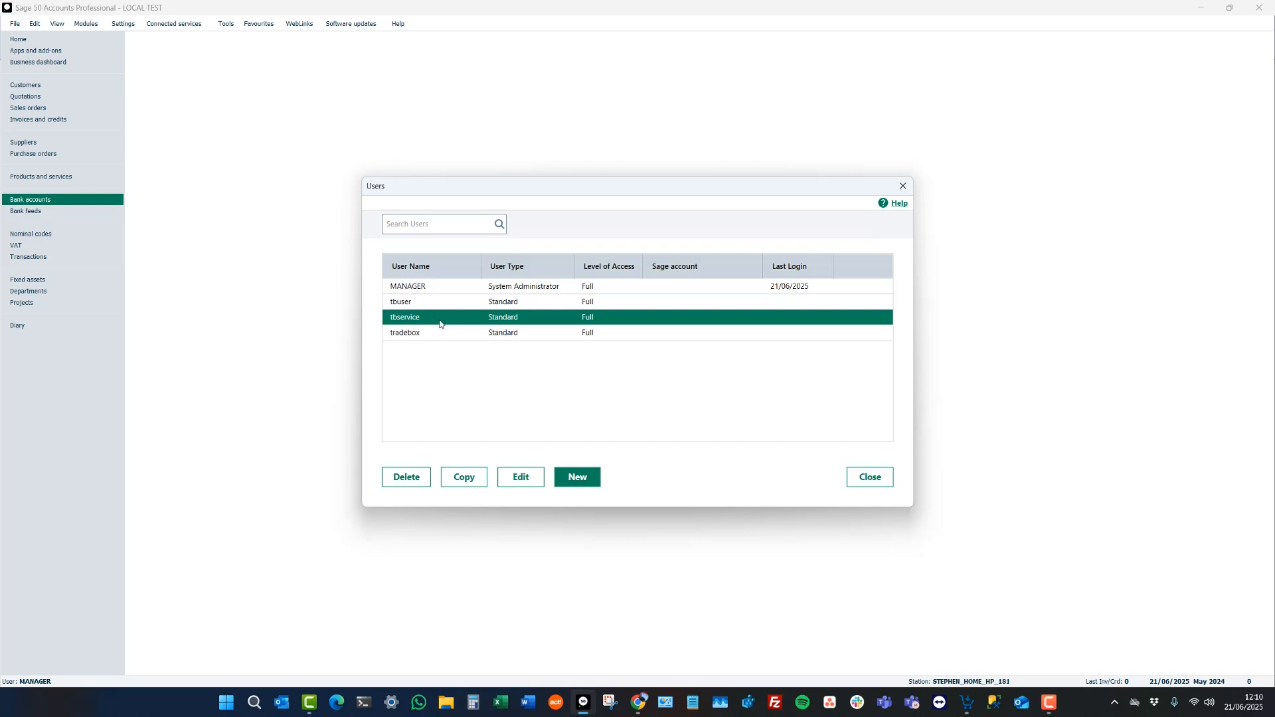
click(438, 302)
click(438, 317)
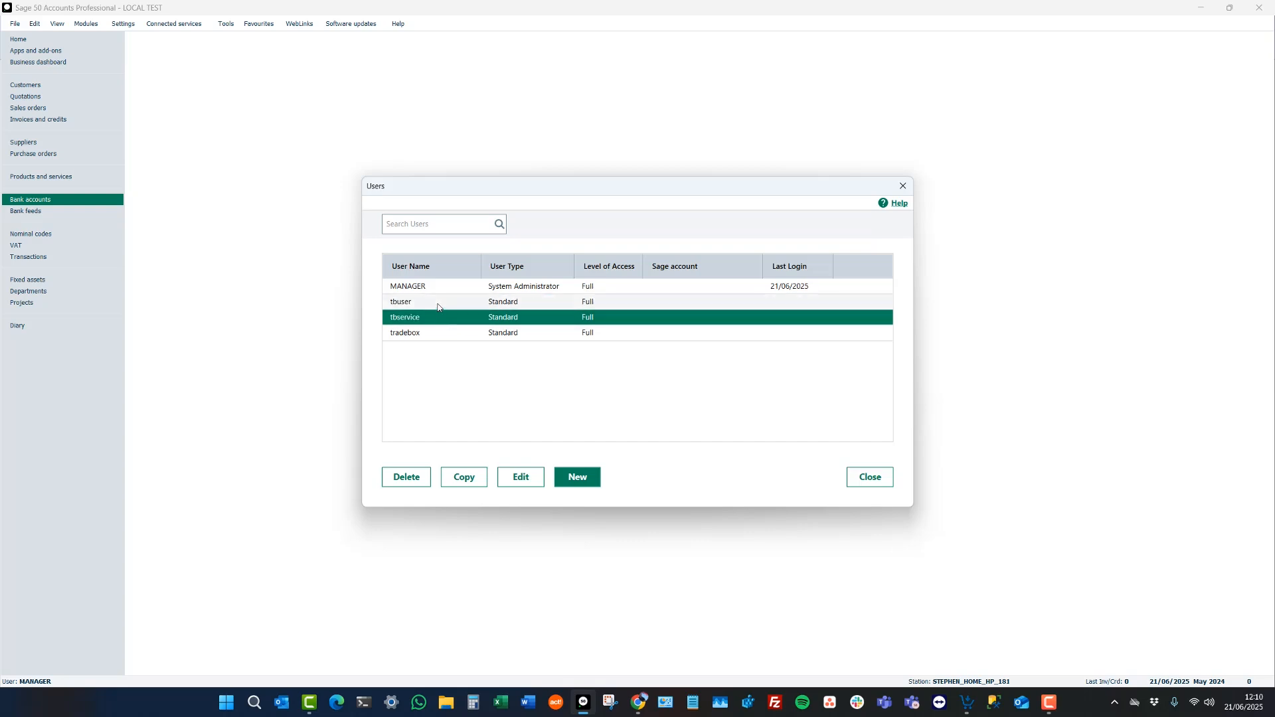
click(439, 302)
click(436, 317)
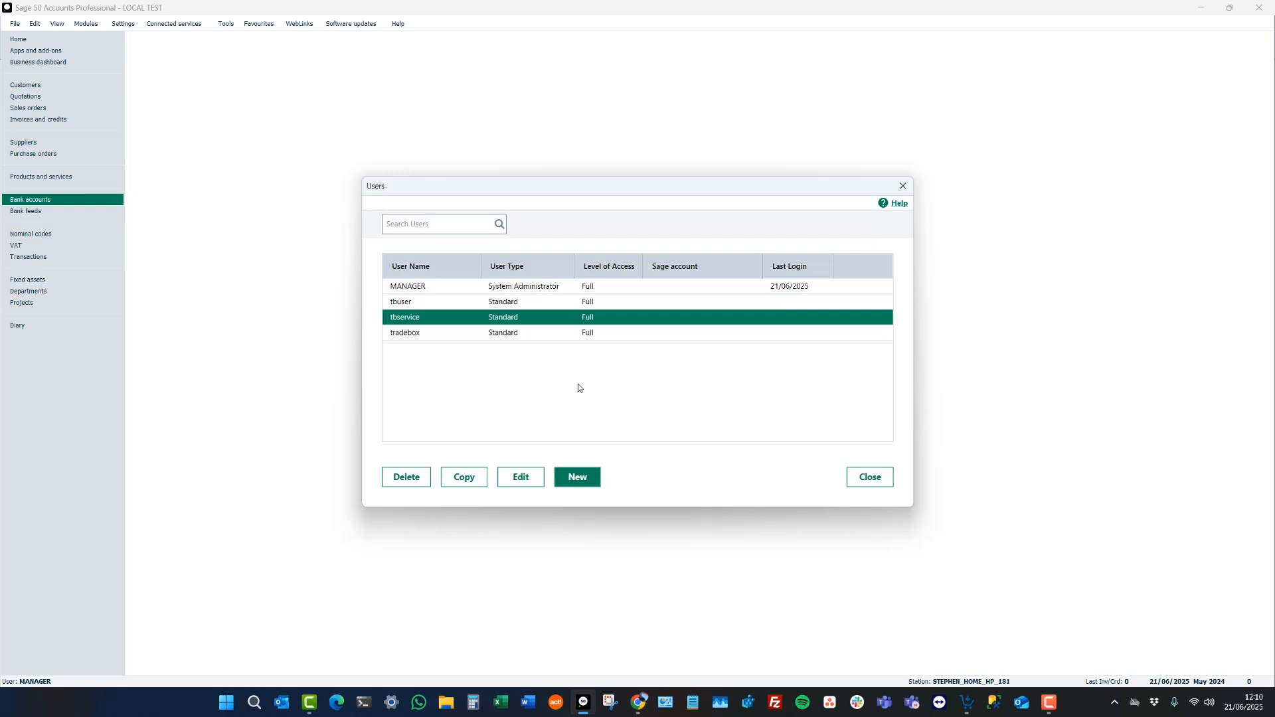
click(872, 476)
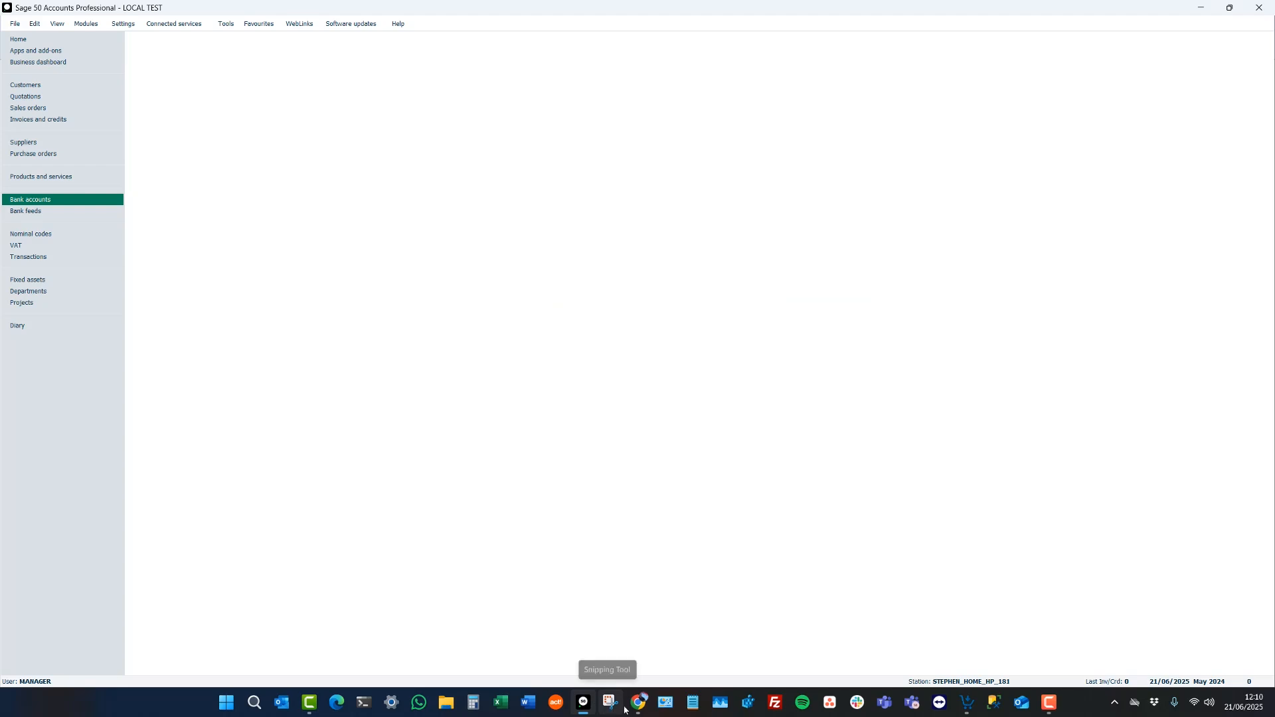
Step: Switch back to Tradebox One and choose Product Invoices as the way sales are created in the Sage 50 postings settings
click(967, 702)
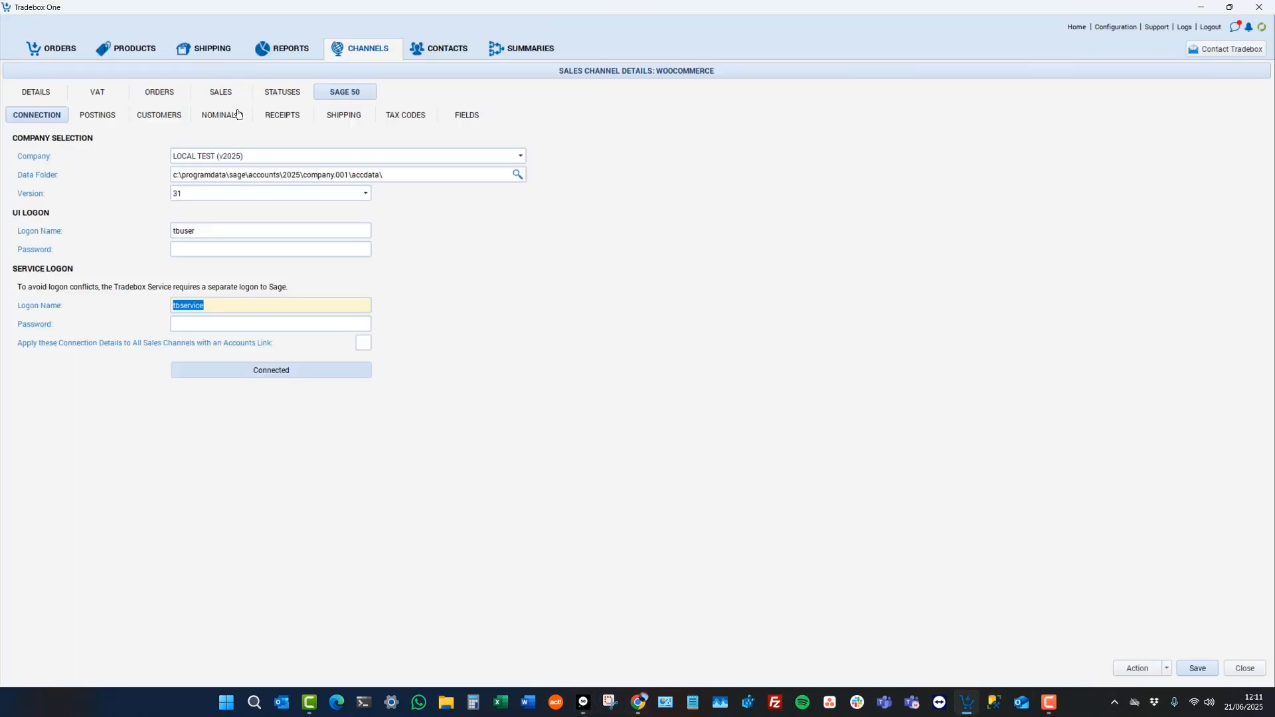
click(87, 124)
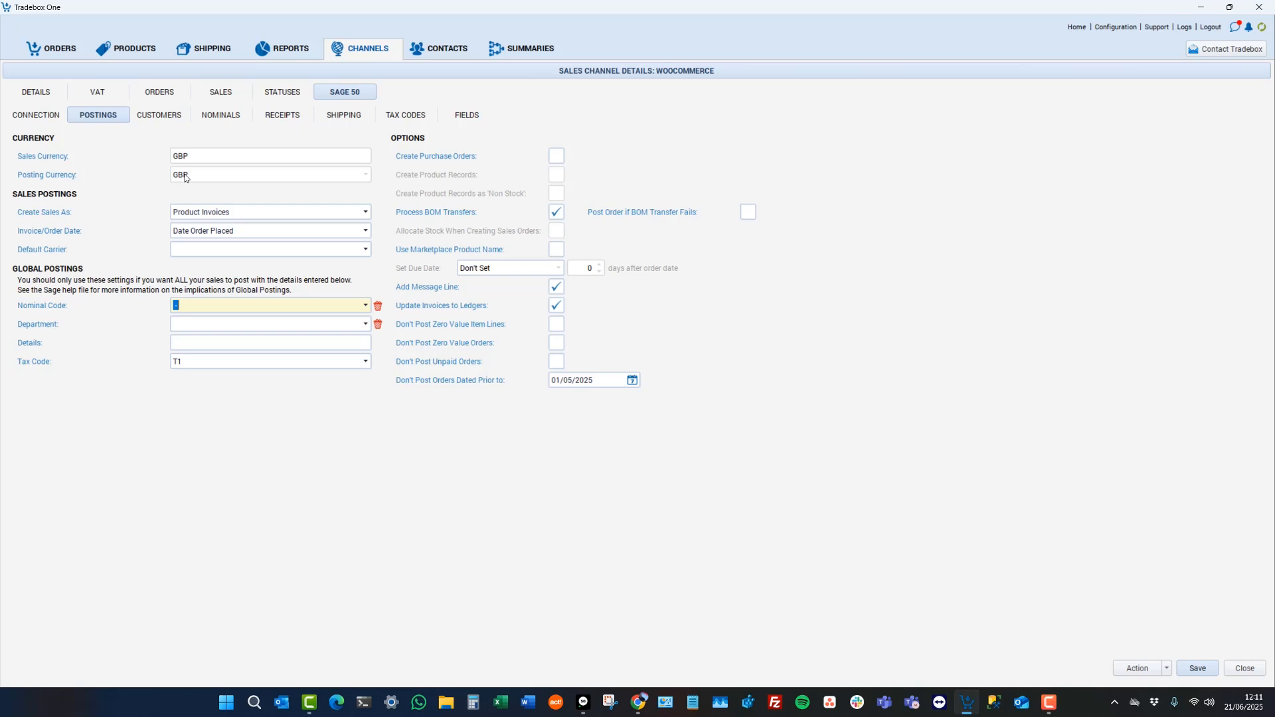
click(247, 213)
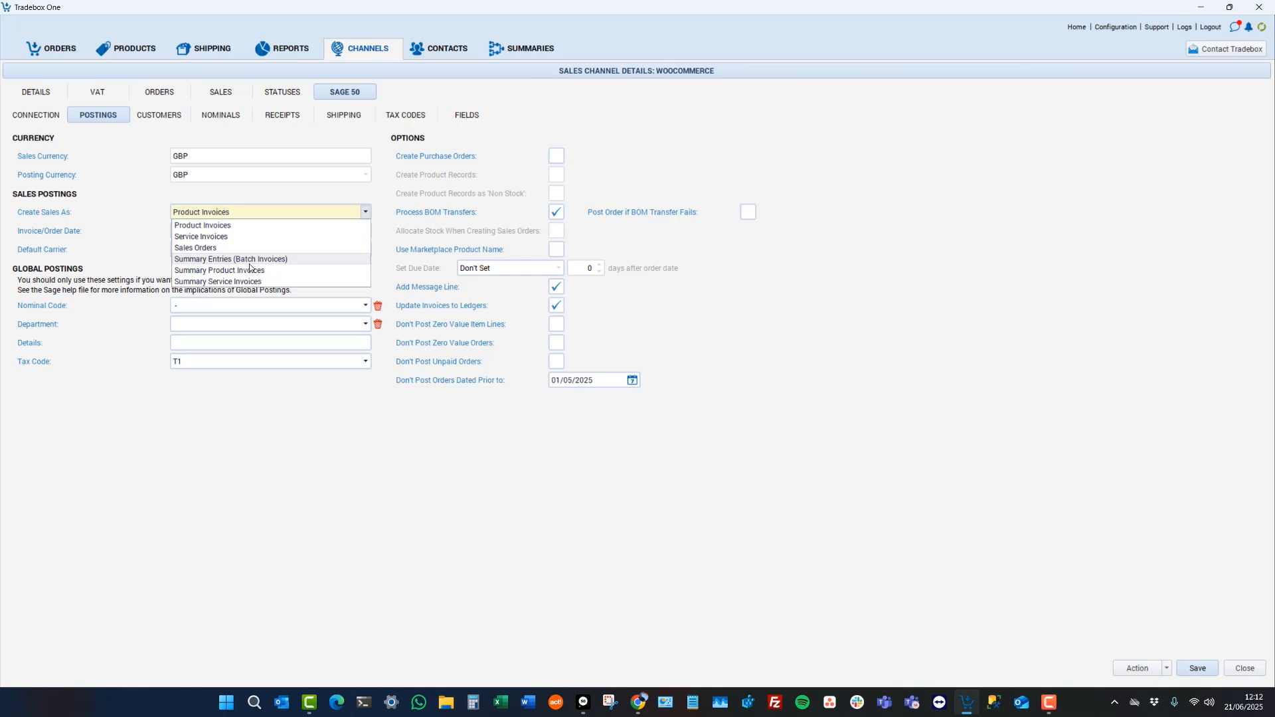
click(234, 226)
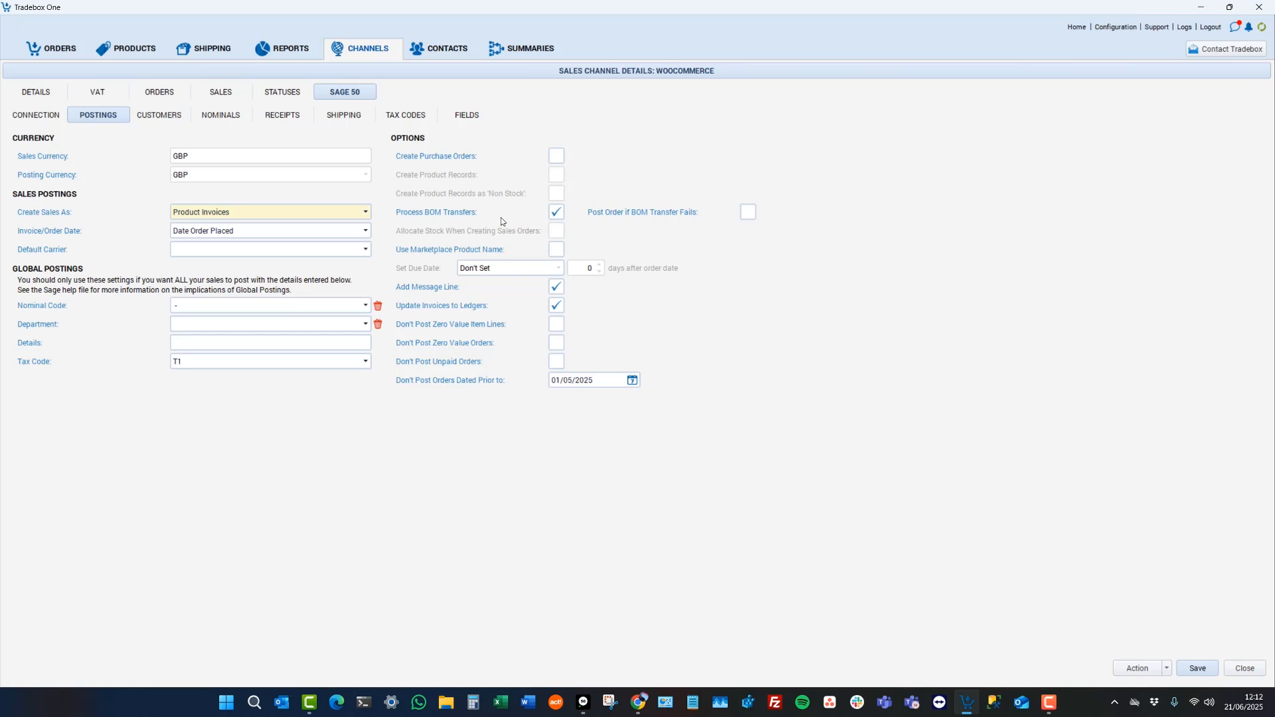
Step: Switch to Sage 50 Accounts and open the bill of materials in the CRICKET_SET product record
click(583, 702)
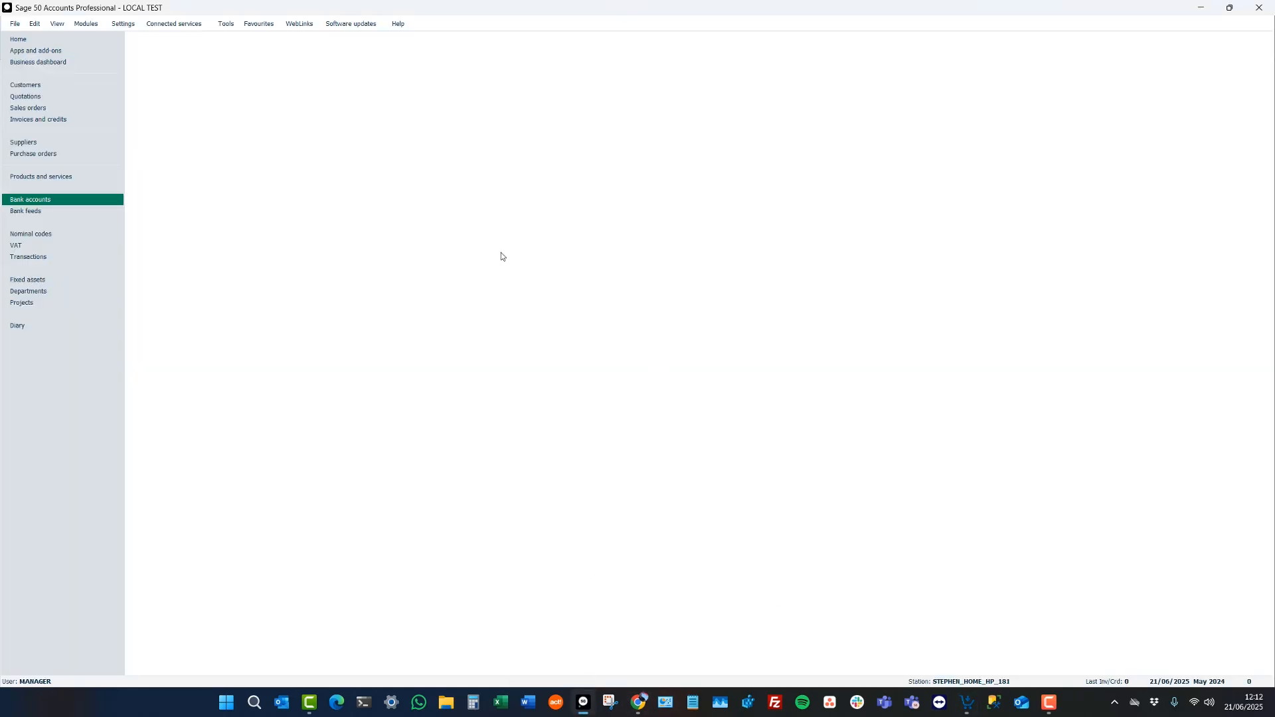
click(40, 178)
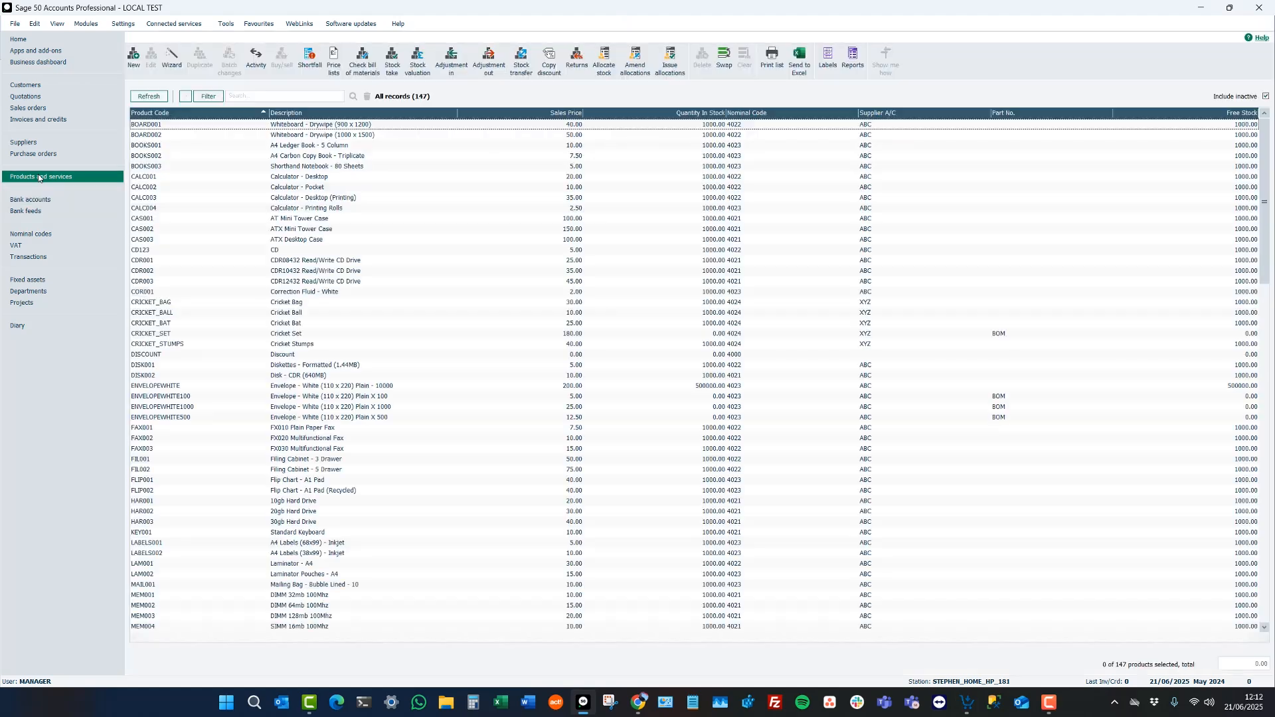
click(172, 335)
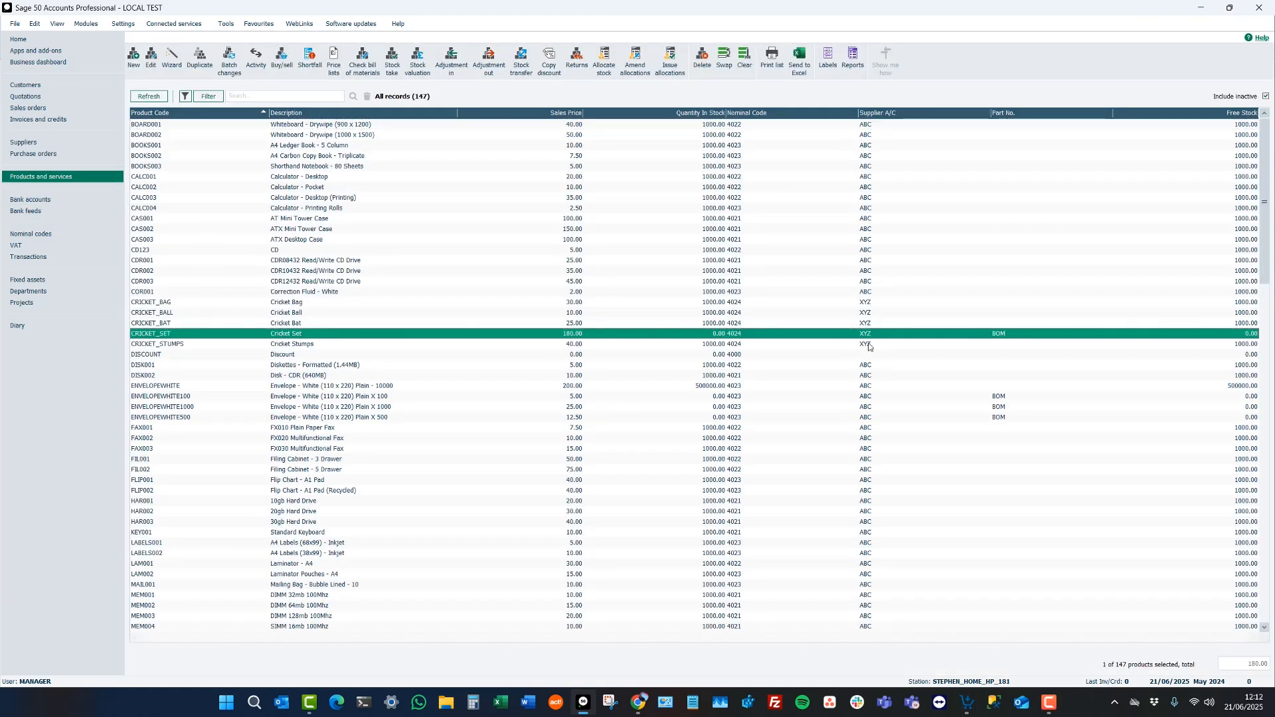
click(177, 339)
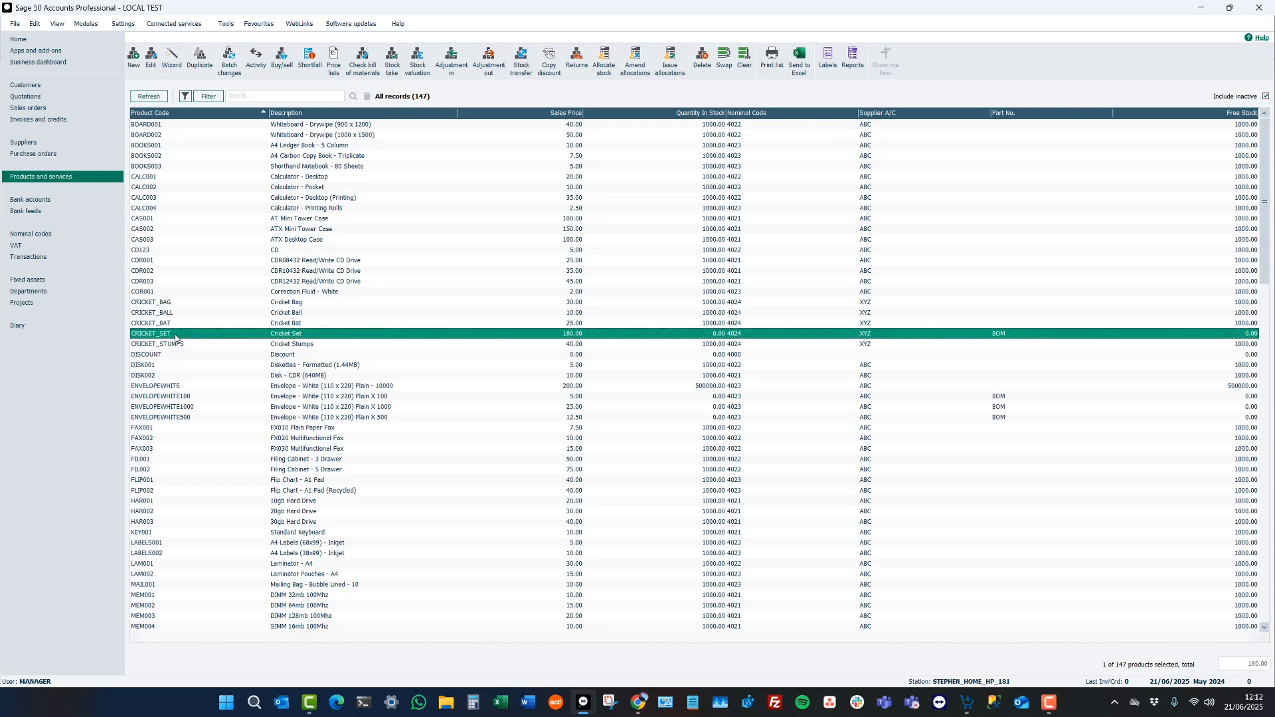
double_click(176, 336)
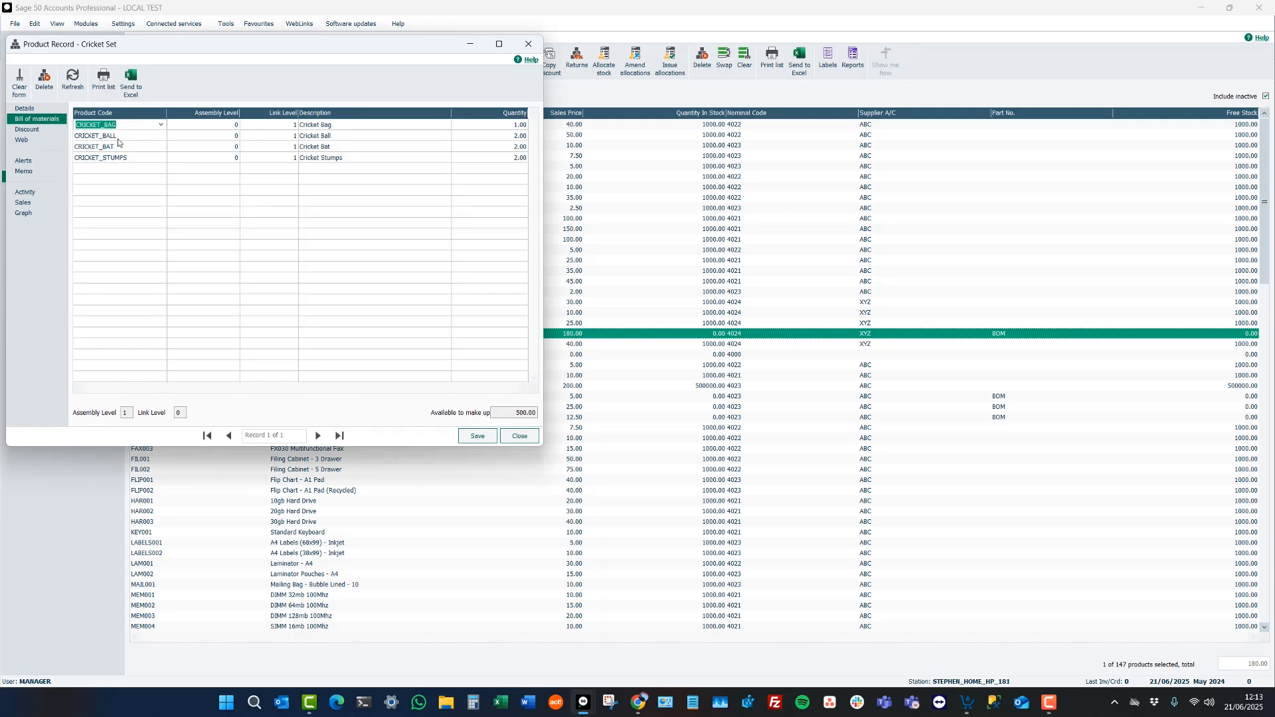
Step: Check the quantity of each component in the Cricket Set's bill of materials and close the record
click(477, 125)
click(477, 136)
click(477, 146)
click(477, 156)
click(522, 438)
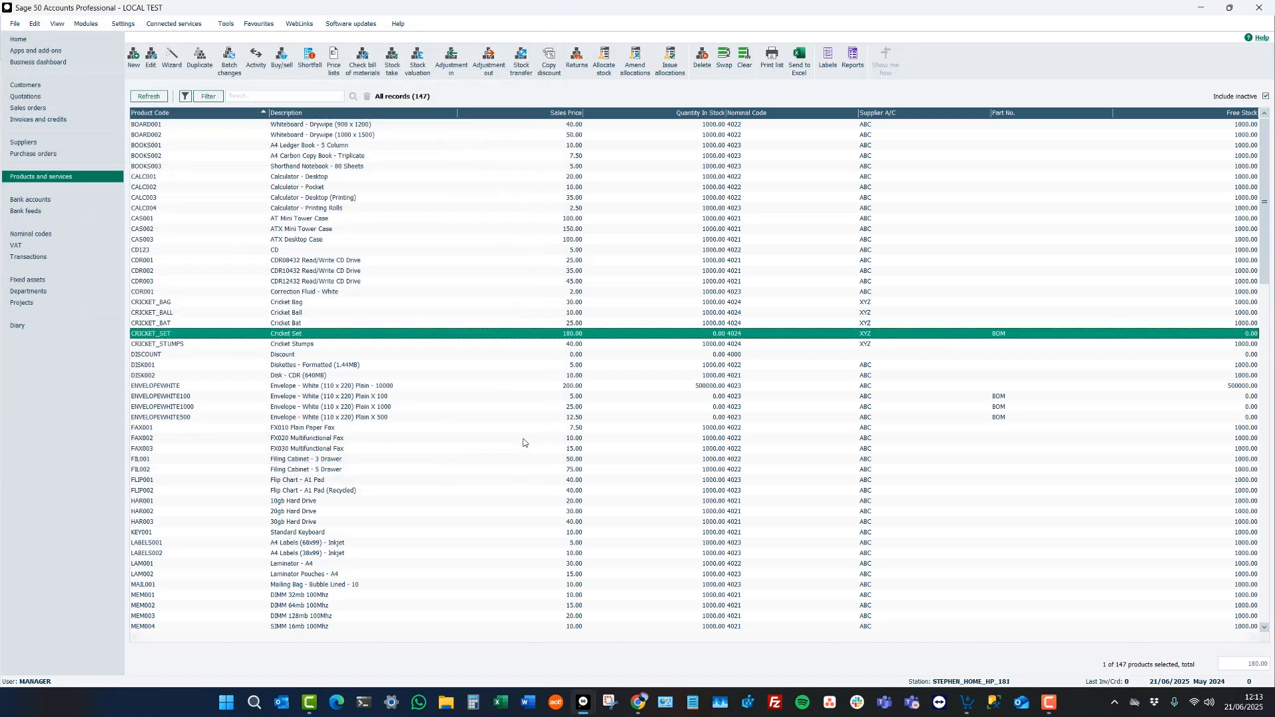
Step: Switch back to Tradebox One and review the options for updating invoices to ledgers and excluding orders dated before a cut-off
key(alt+Tab)
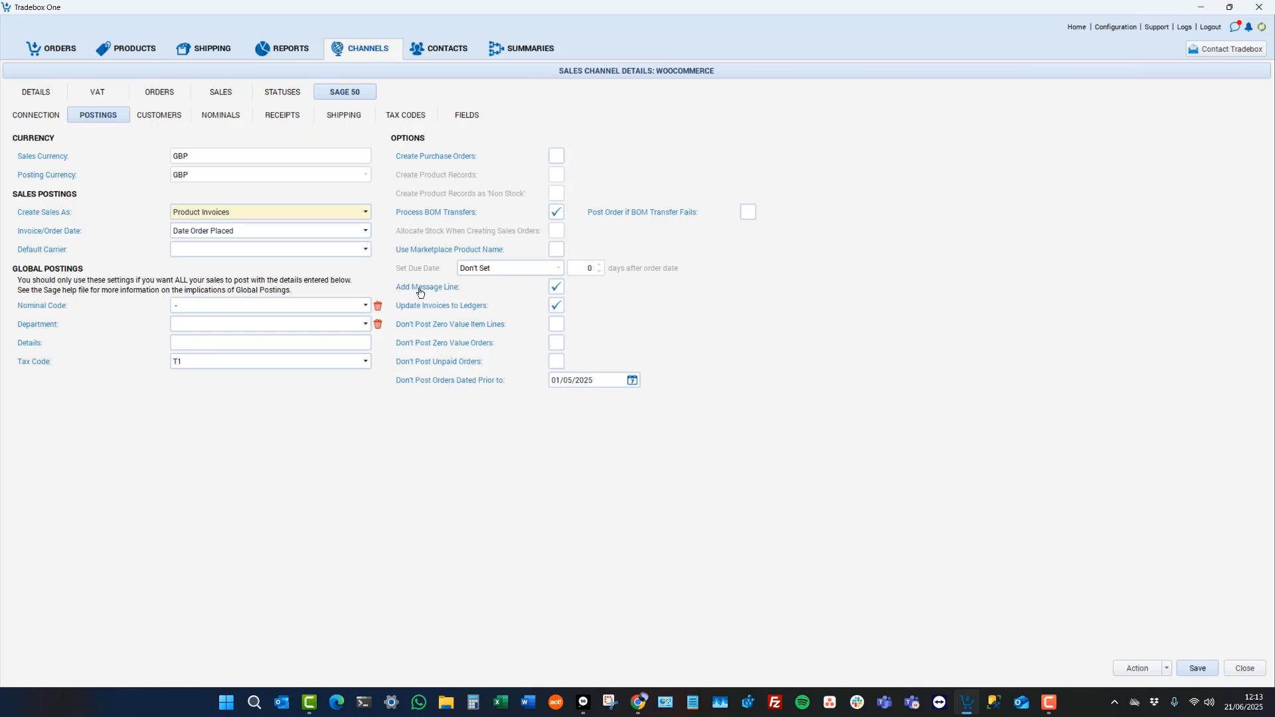
click(554, 306)
click(598, 380)
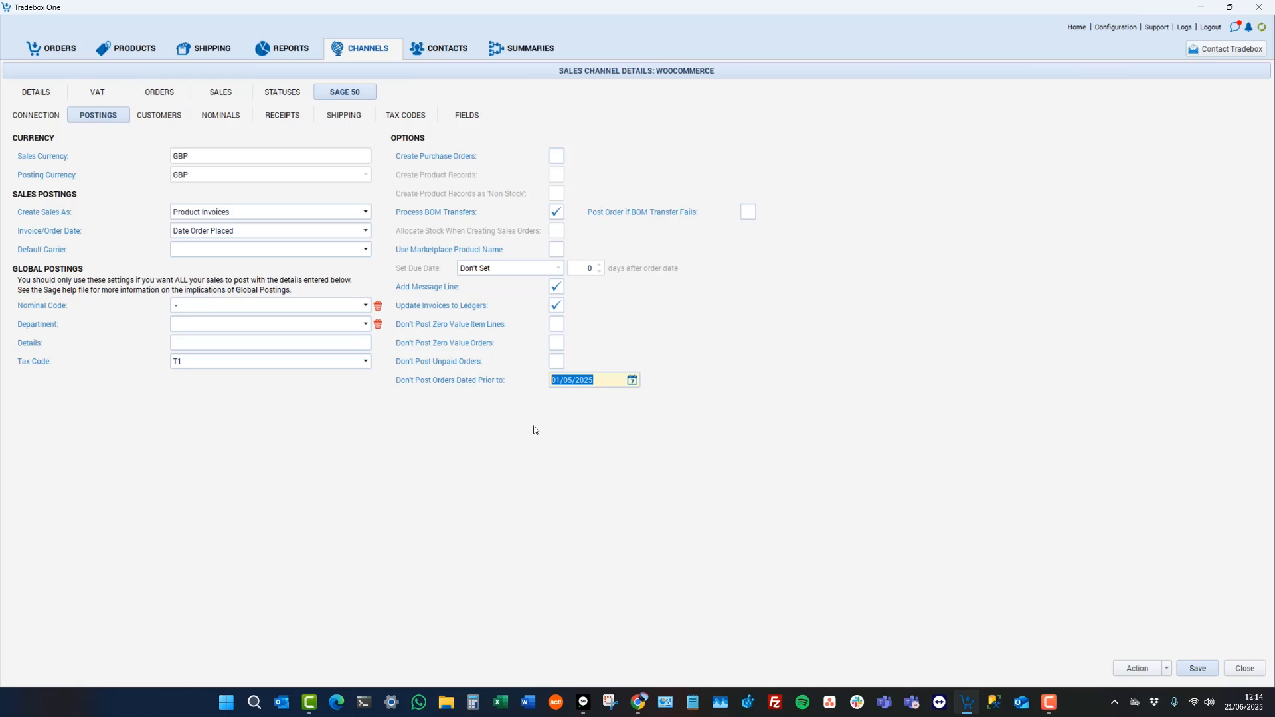
Step: Set the channel's Sage 50 customer creation option to Create individual customers for each unique buyer
click(156, 111)
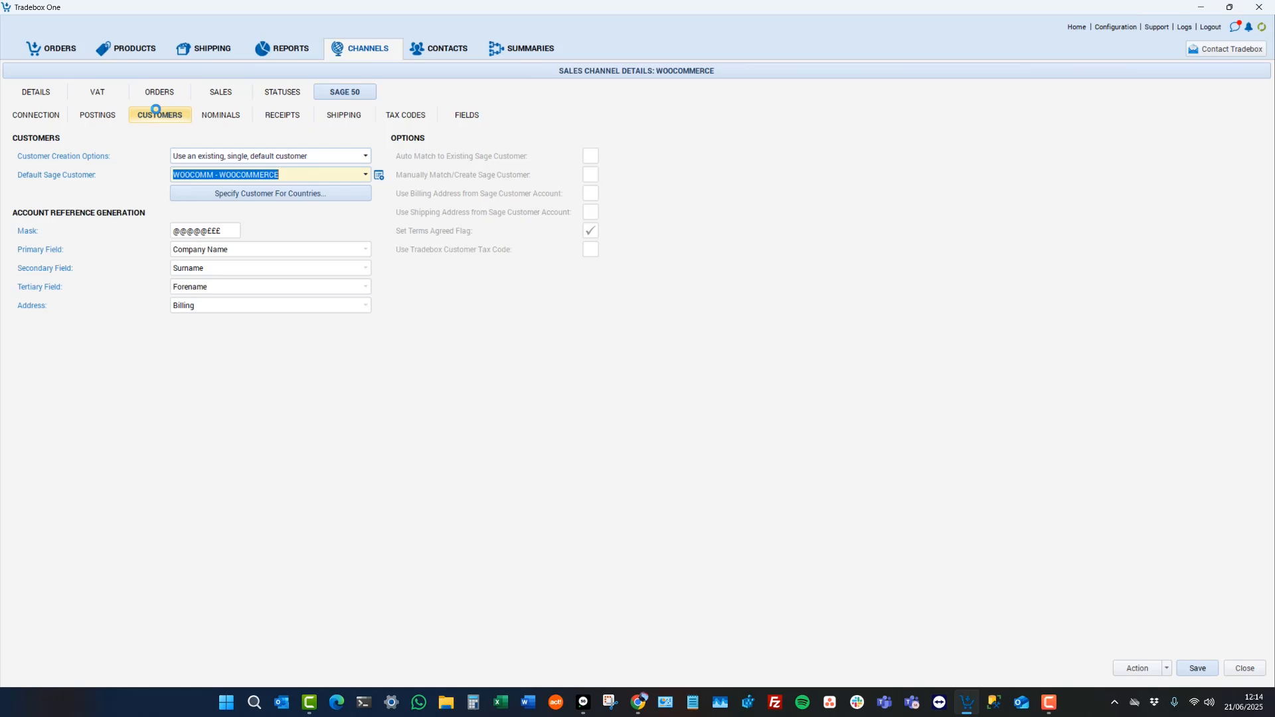
click(244, 156)
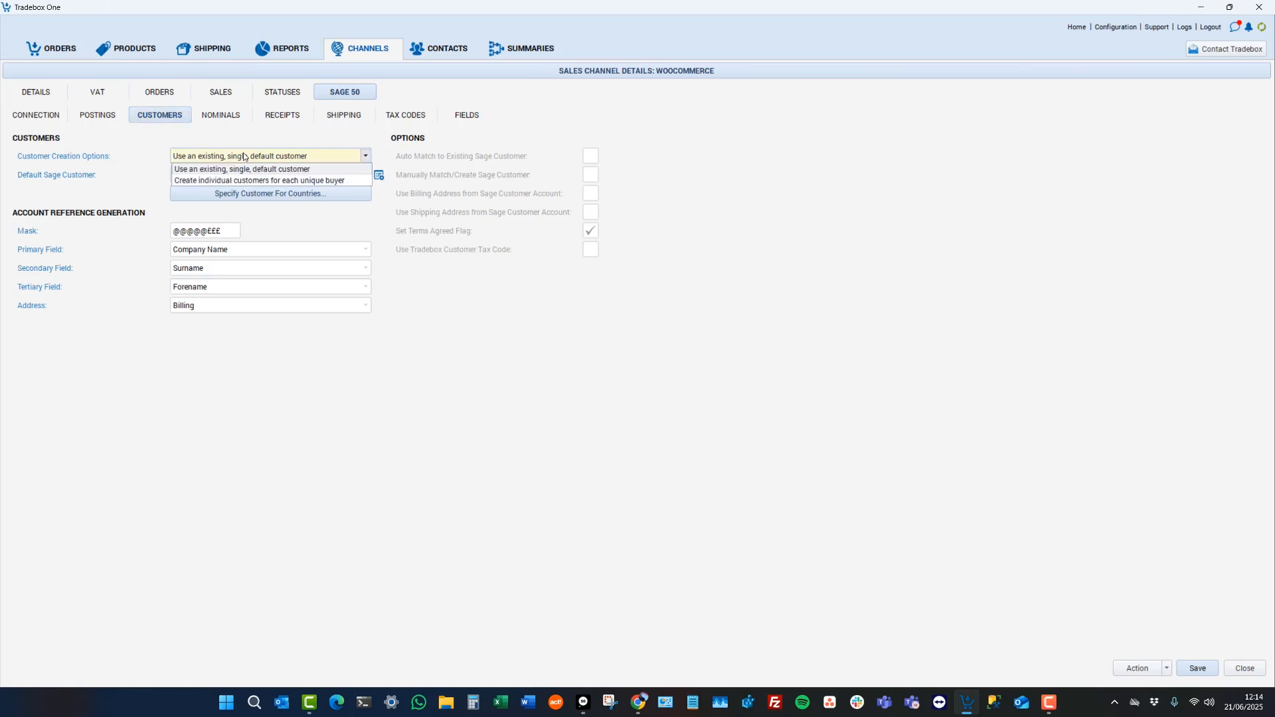
click(223, 181)
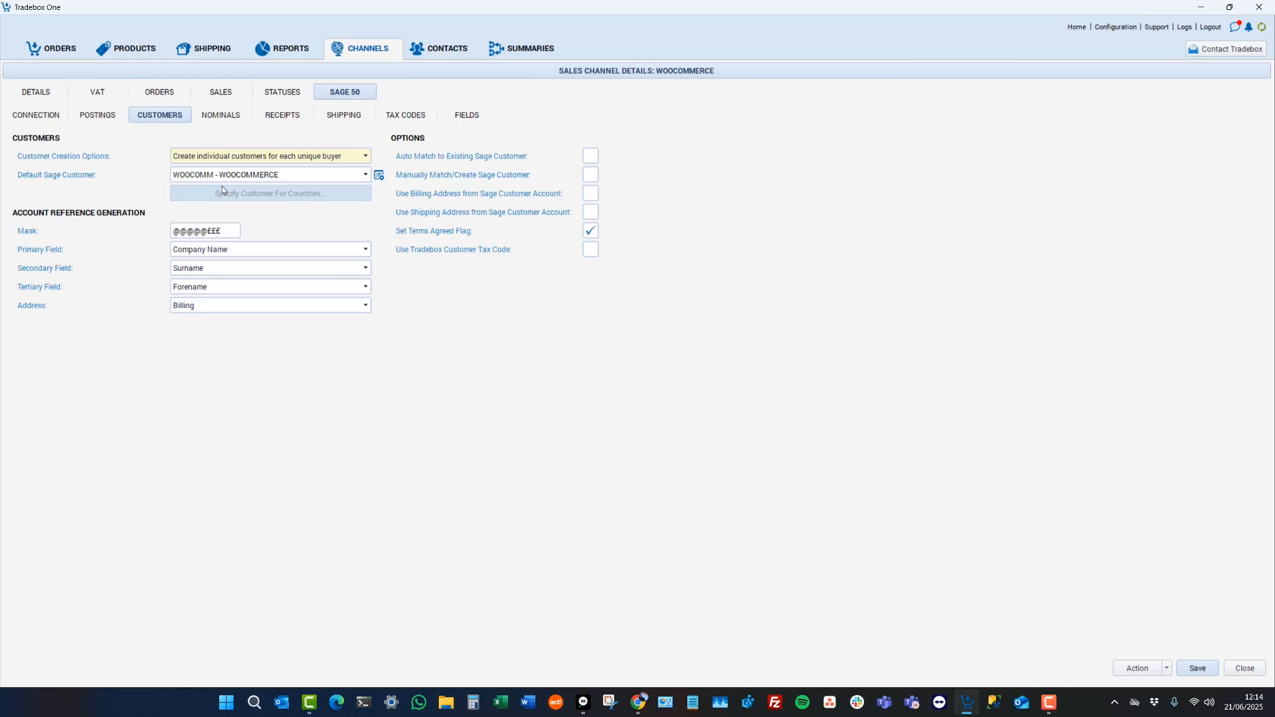
Step: Examine the account reference mask and the options for automatically or manually matching Sage customers
drag(224, 232, 160, 230)
click(198, 234)
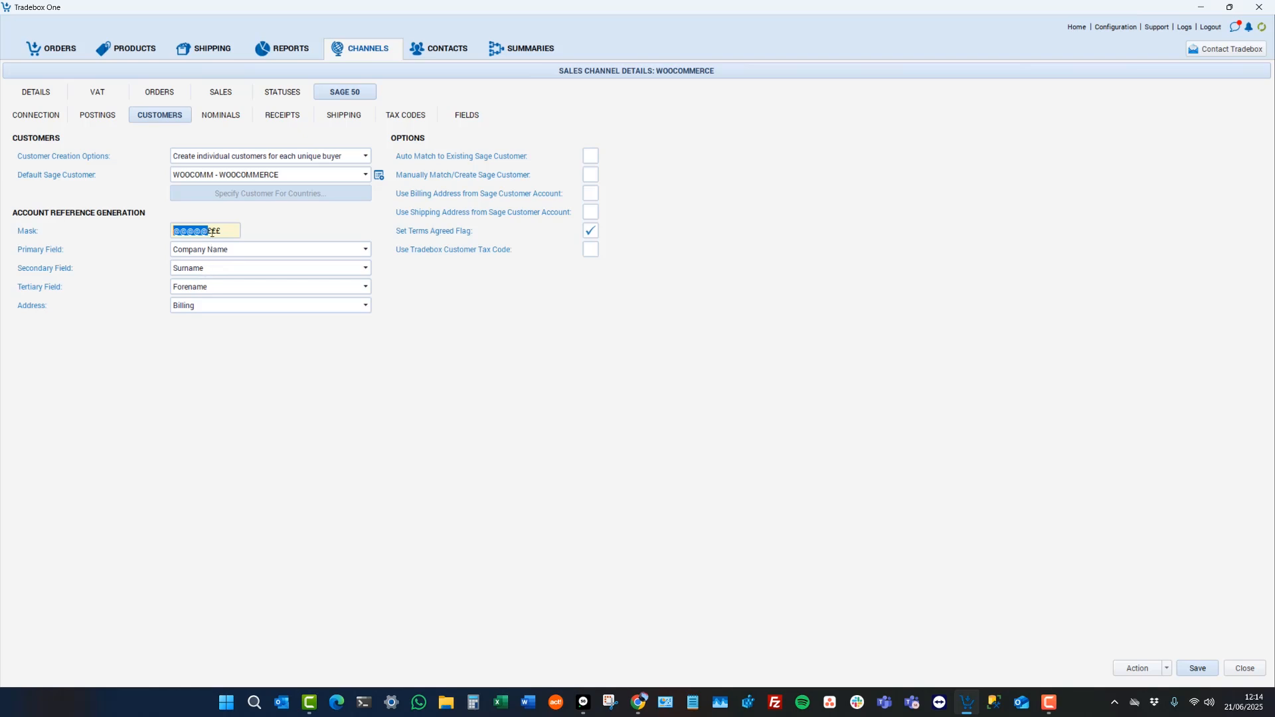
drag(234, 231, 208, 231)
click(590, 156)
click(587, 173)
click(591, 175)
Step: Set the customer creation option to Use an existing, single, default customer
click(252, 159)
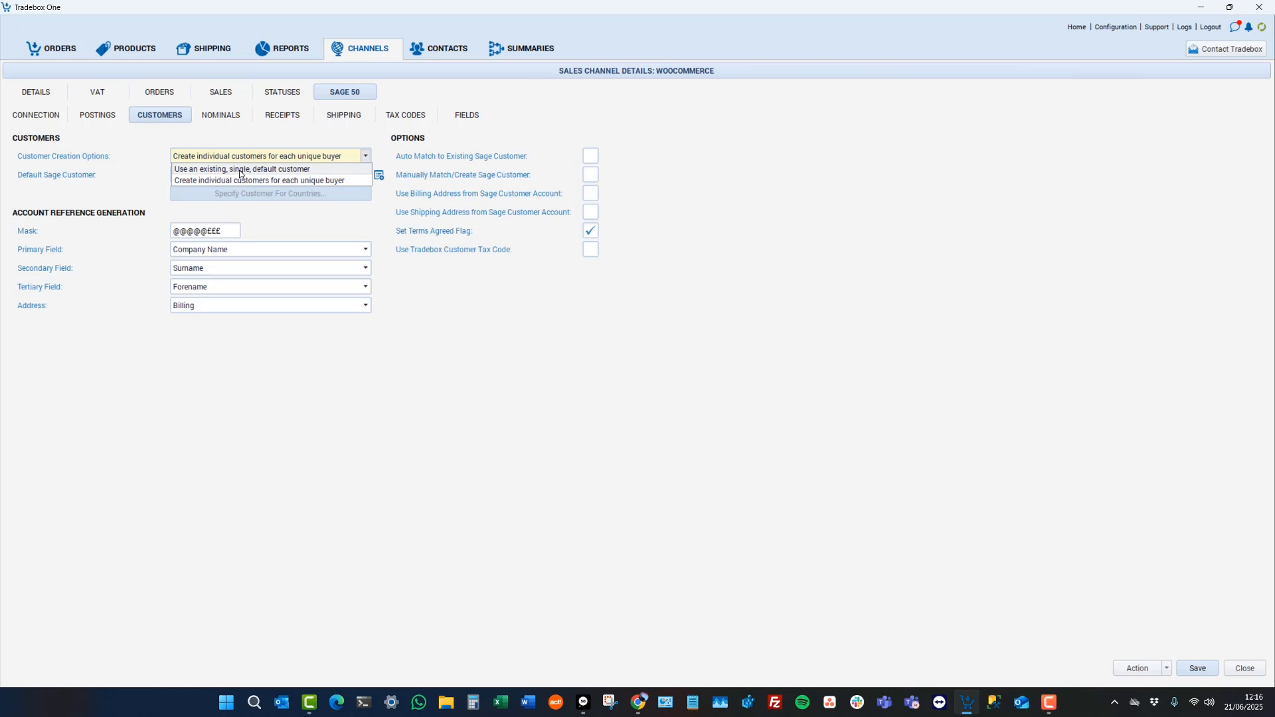
click(240, 170)
Step: View the channel's Sage 50 nominal code settings and compare them with the products' nominal codes in Sage 50 Accounts
click(220, 115)
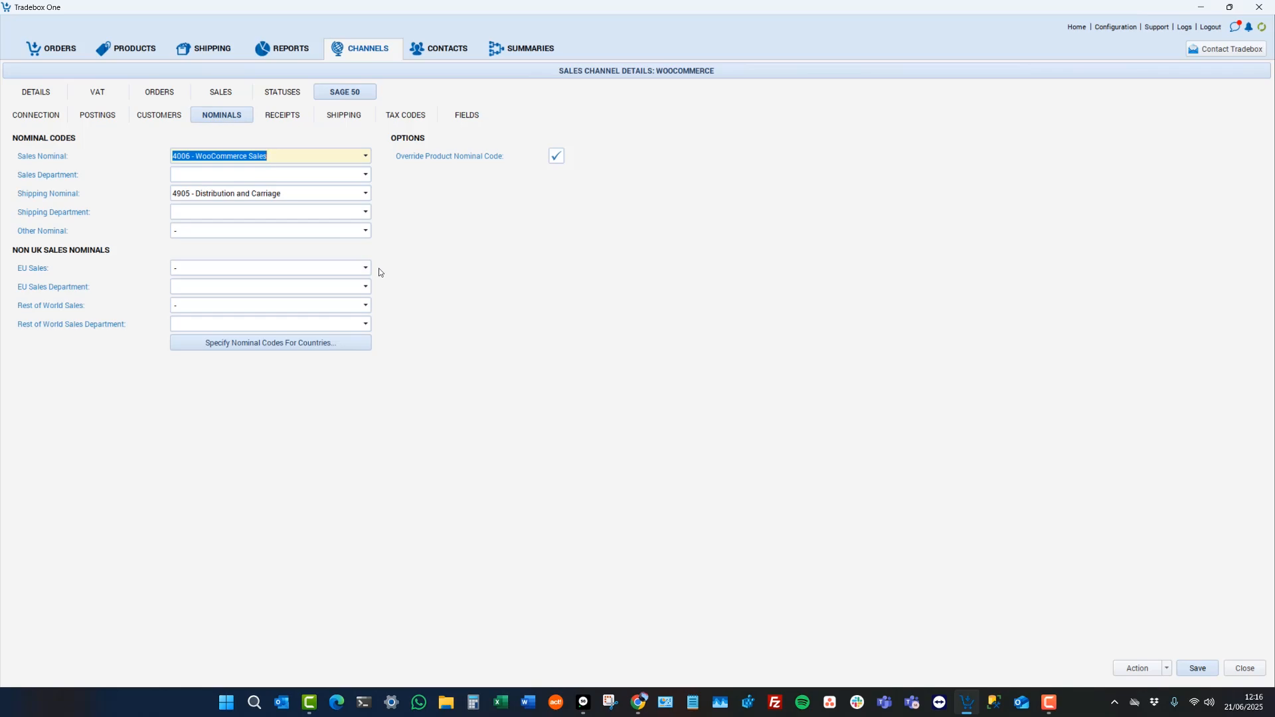
click(583, 702)
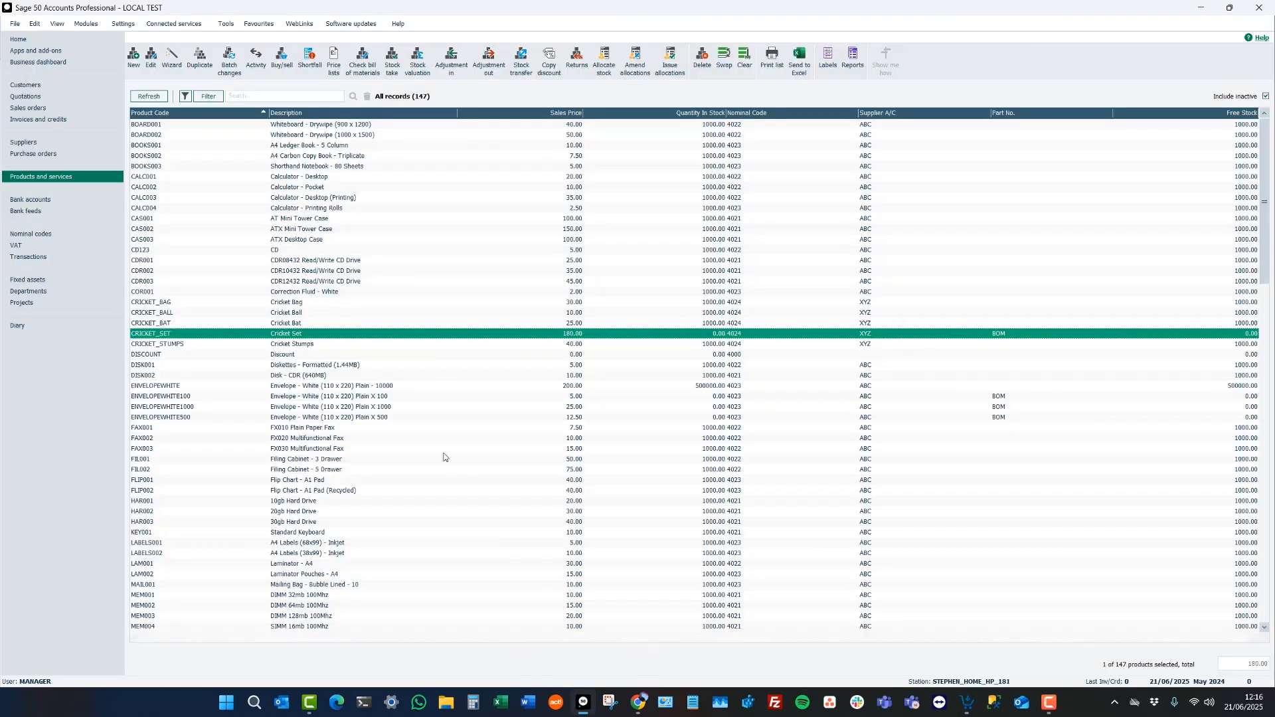
click(743, 126)
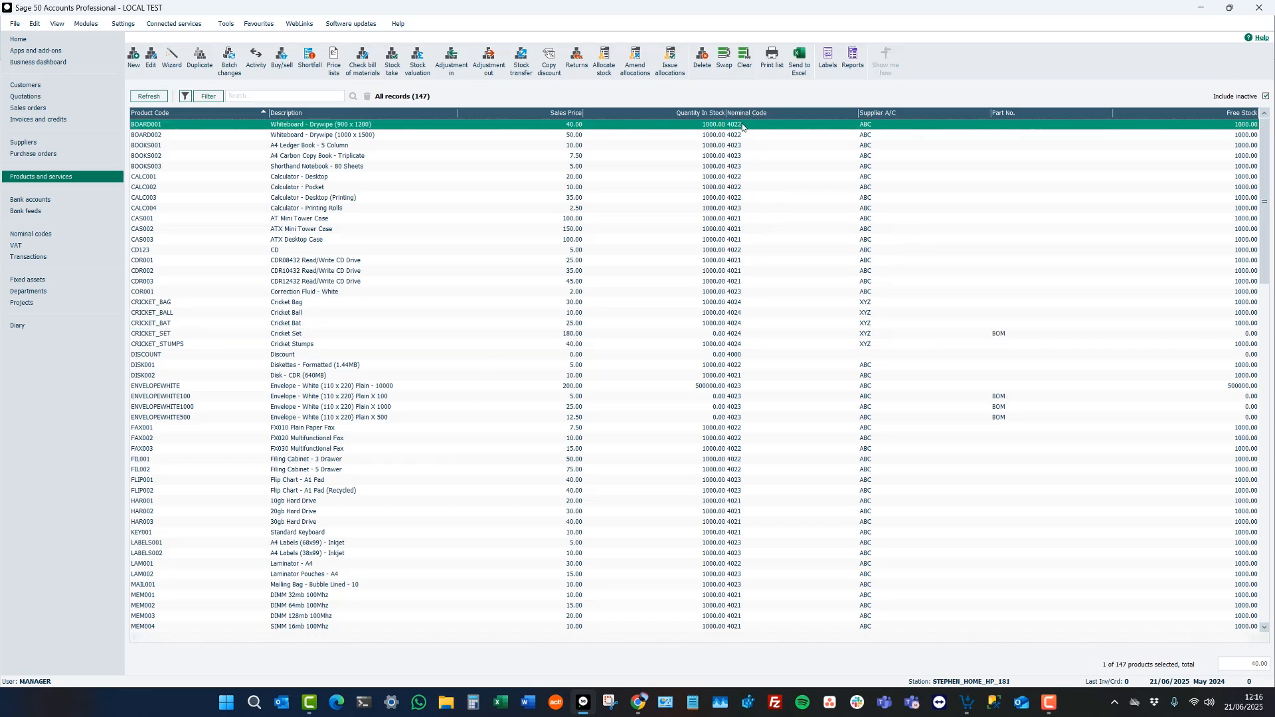
click(742, 157)
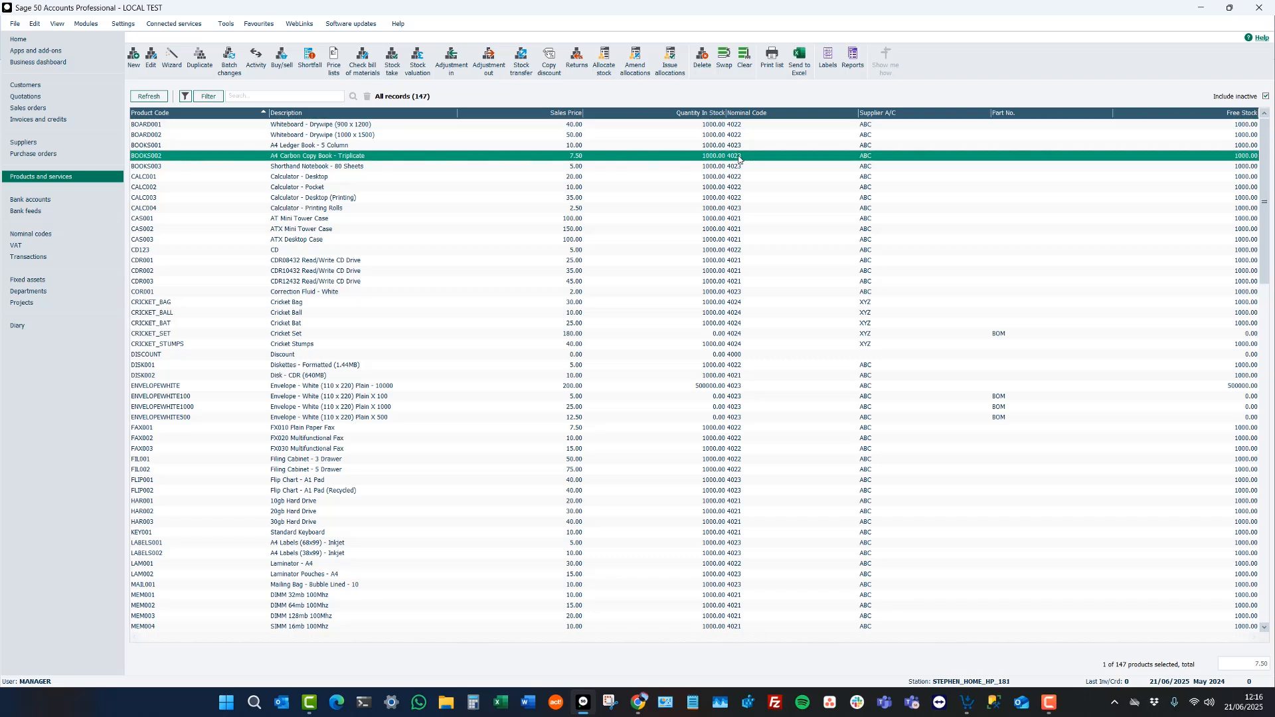
Step: Compare Sage product nominal codes with the Override Product Nominal Code option and the channel's sales and shipping nominals in Tradebox One
click(741, 218)
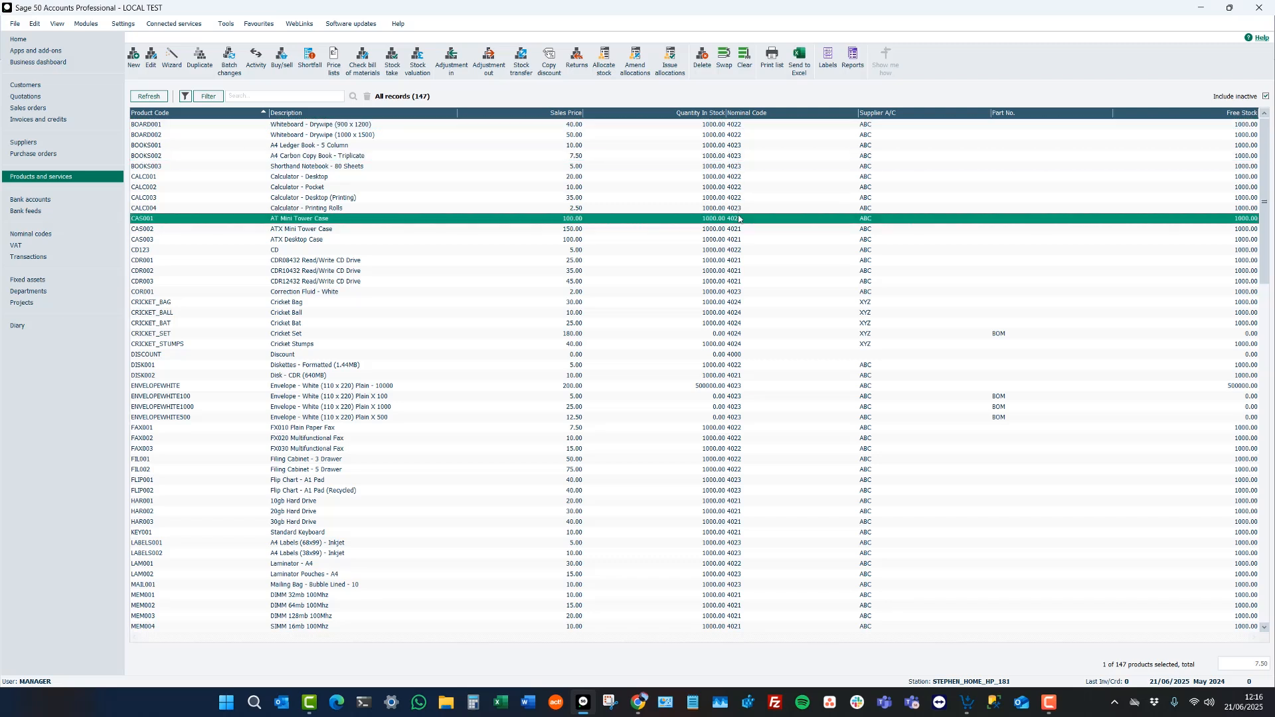
click(752, 344)
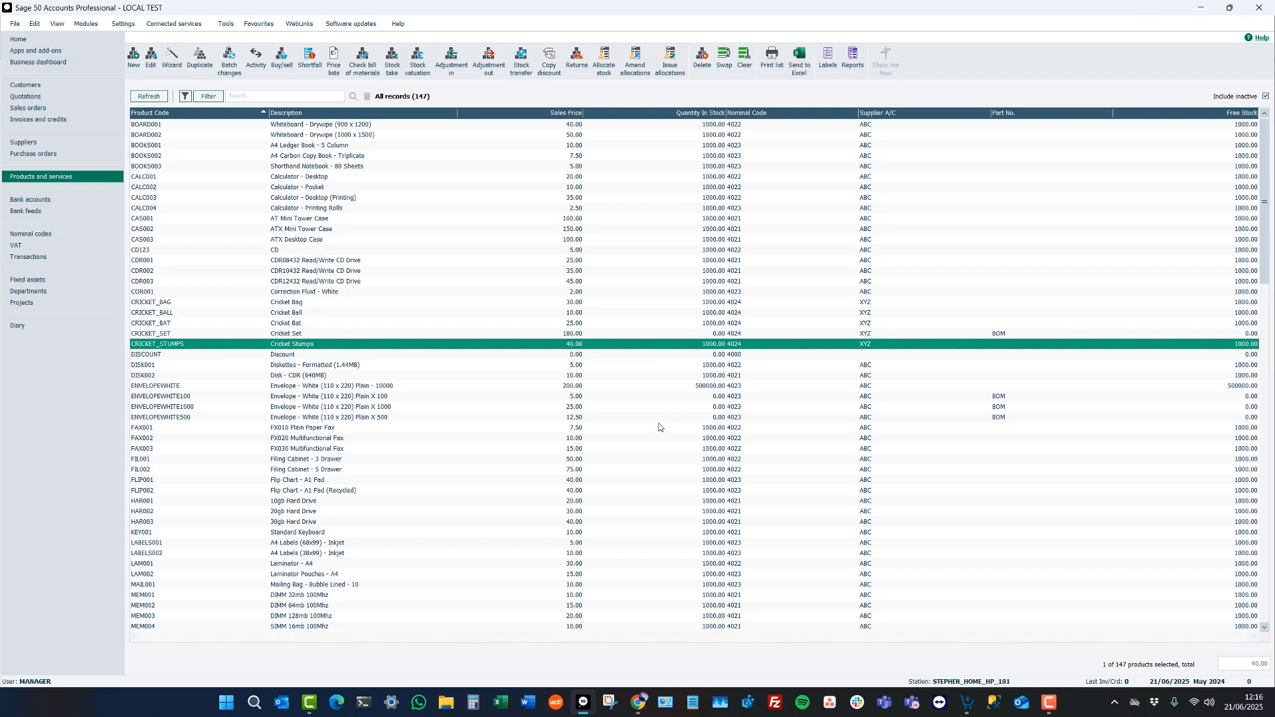
click(969, 711)
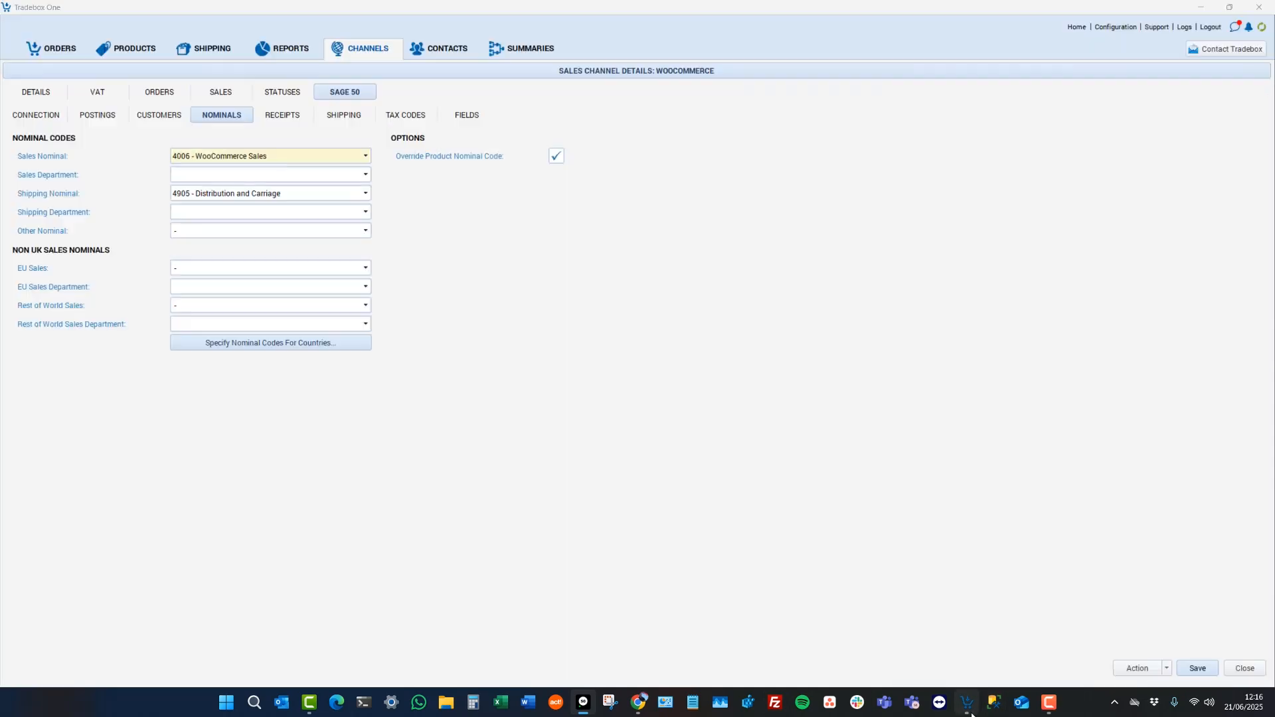
click(559, 158)
click(556, 158)
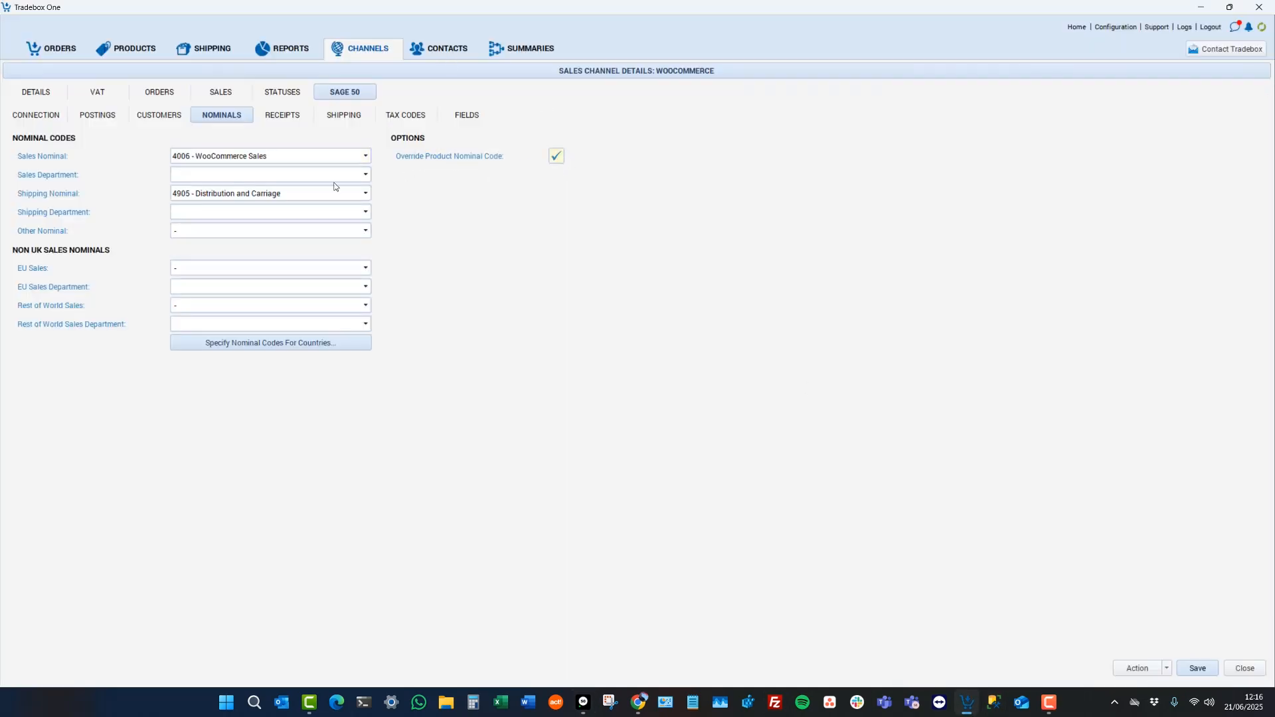
drag(320, 160, 105, 131)
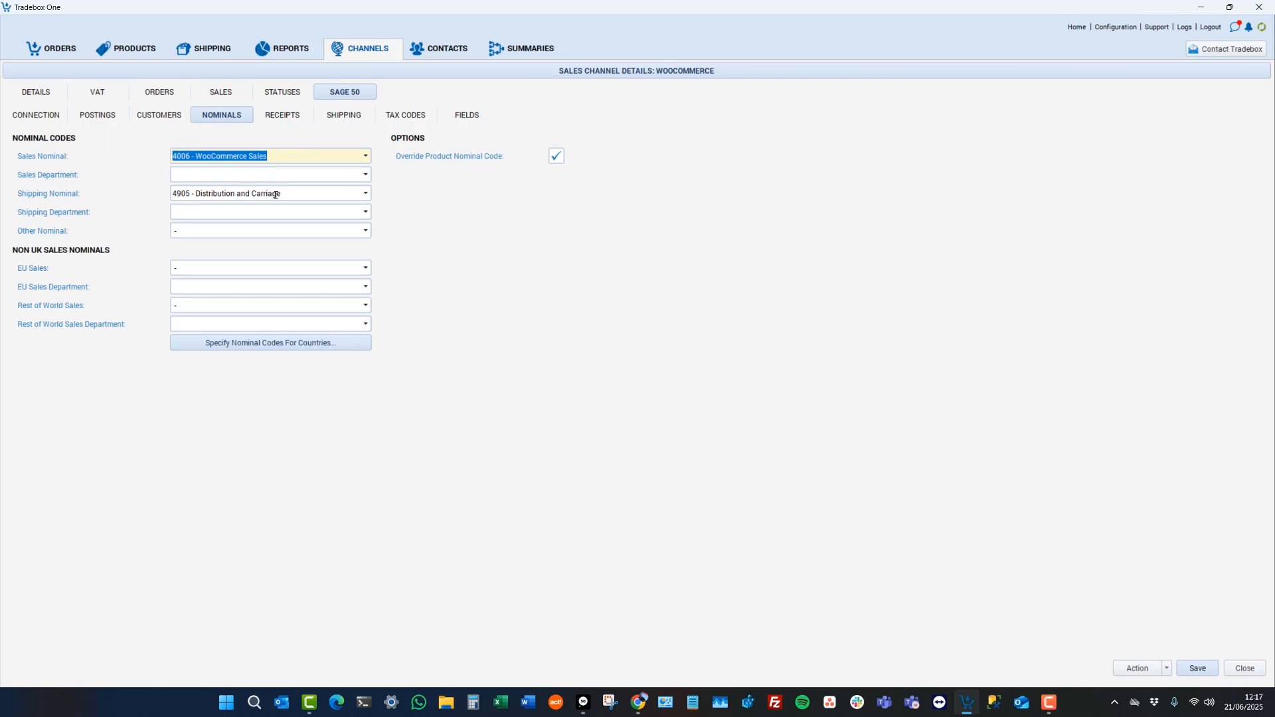
drag(285, 195, 136, 194)
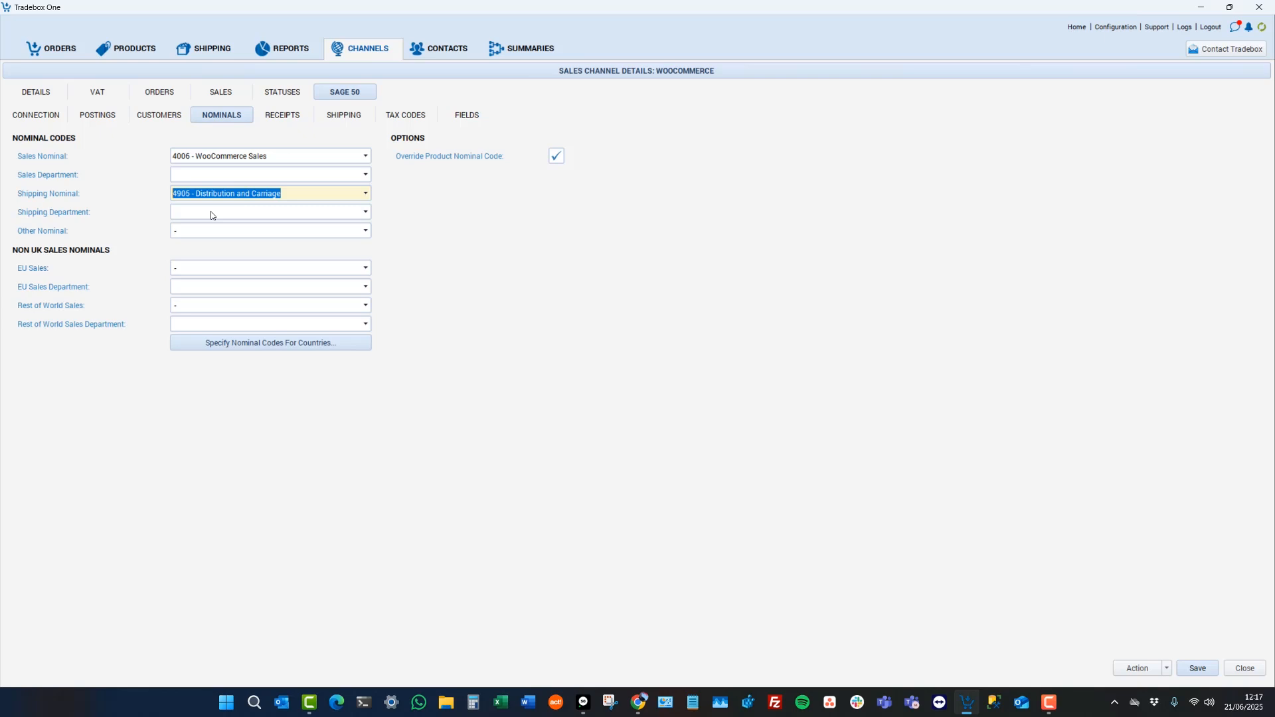
Step: Set the WooCommerce channel's Sage 50 receipt posting to Sales Receipts (SR)
click(276, 117)
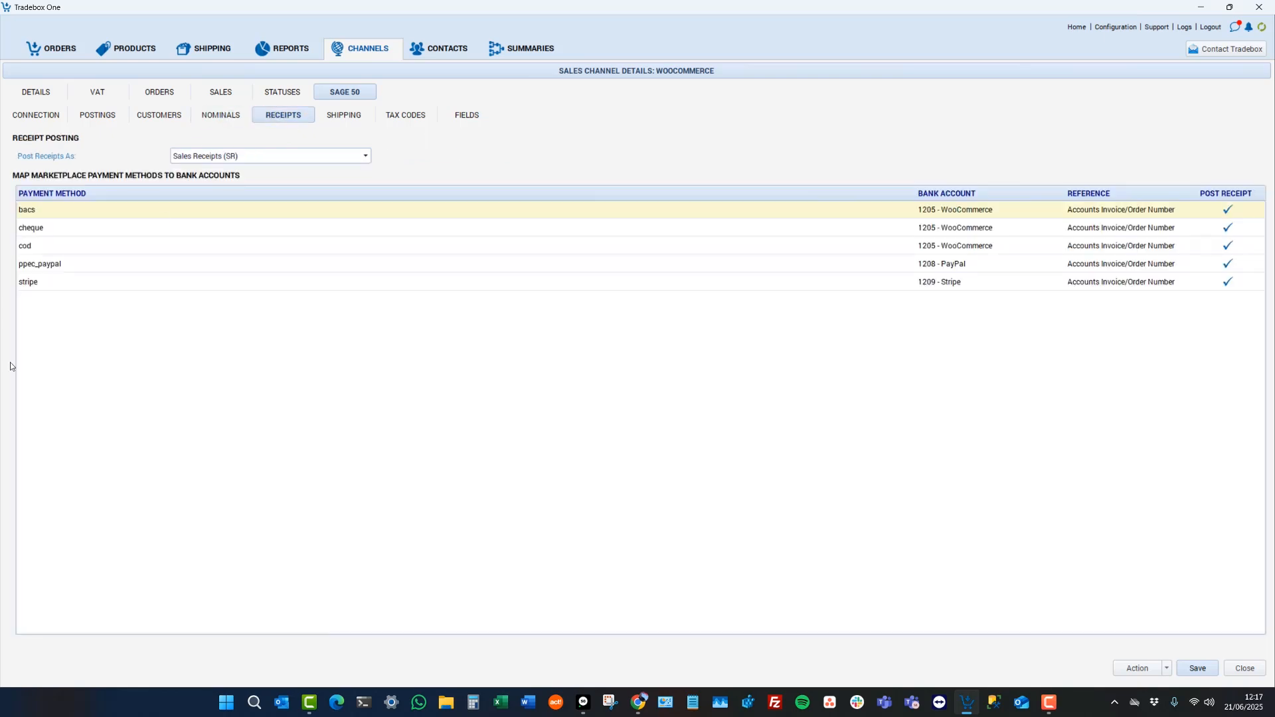
click(225, 155)
click(212, 165)
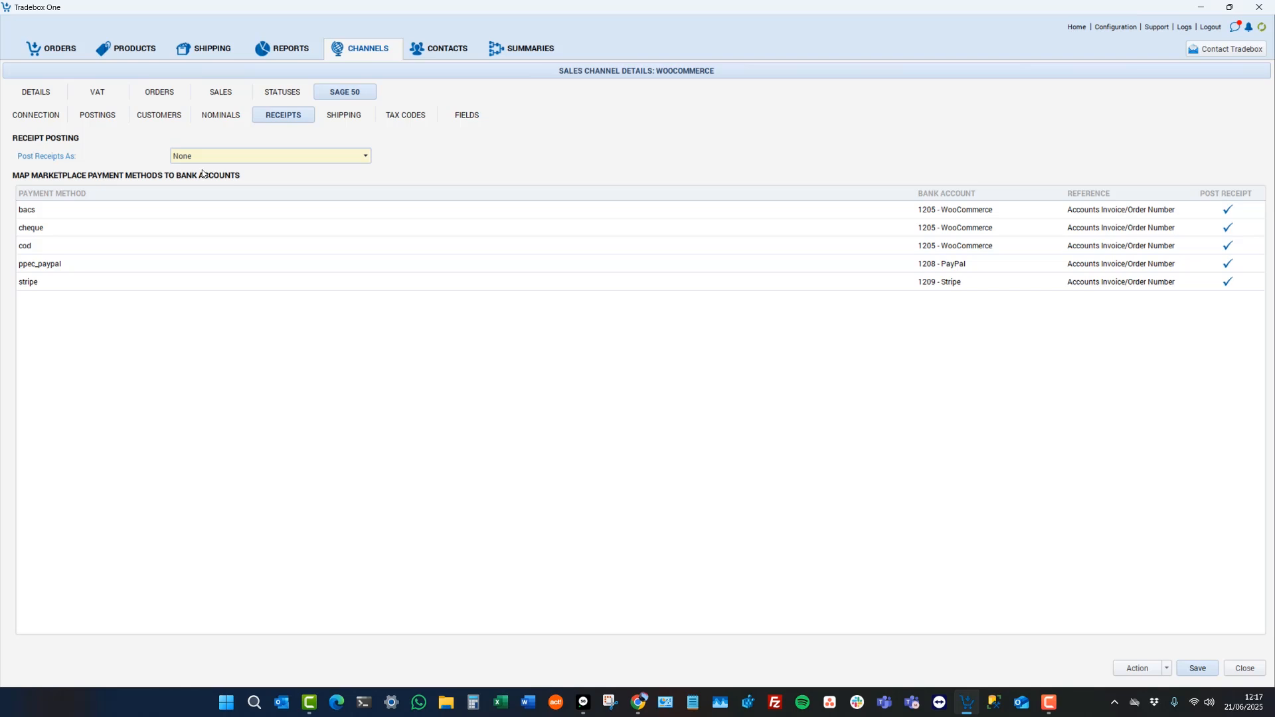
click(202, 154)
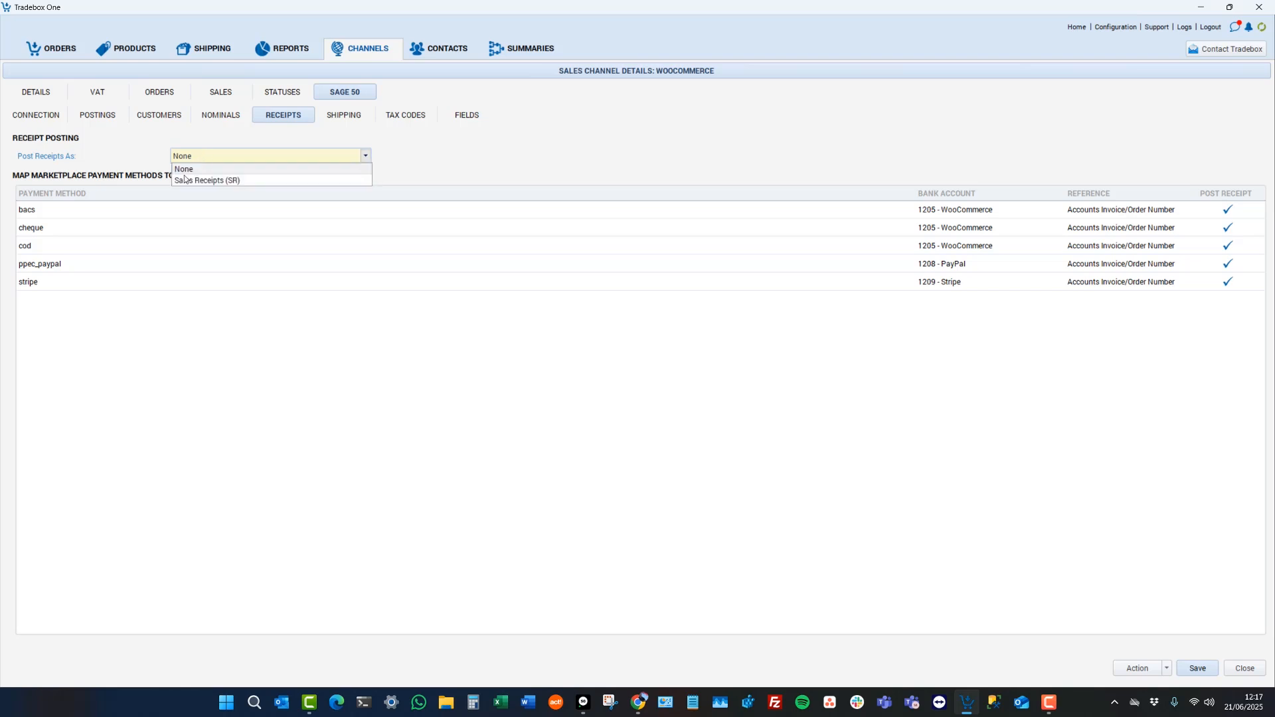
click(199, 175)
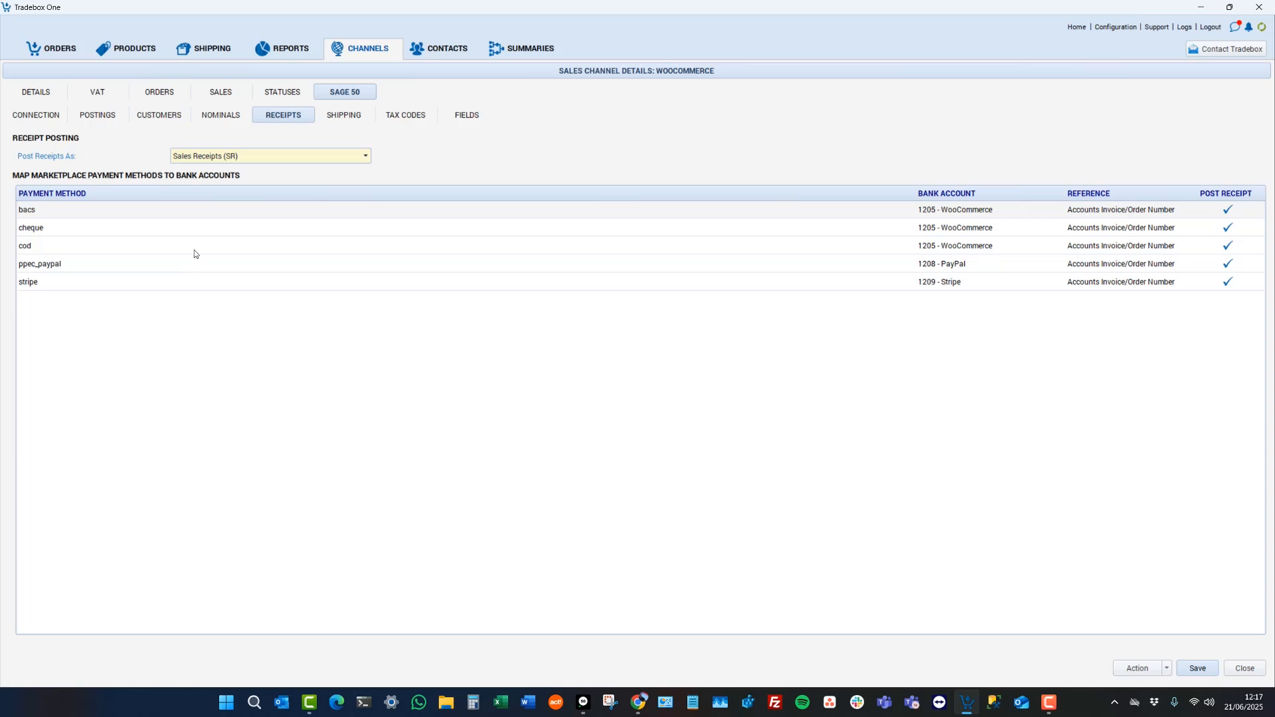
Step: Compare the channel's PayPal and Stripe payment method mappings with the matching bank accounts in Sage 50 Accounts
click(175, 270)
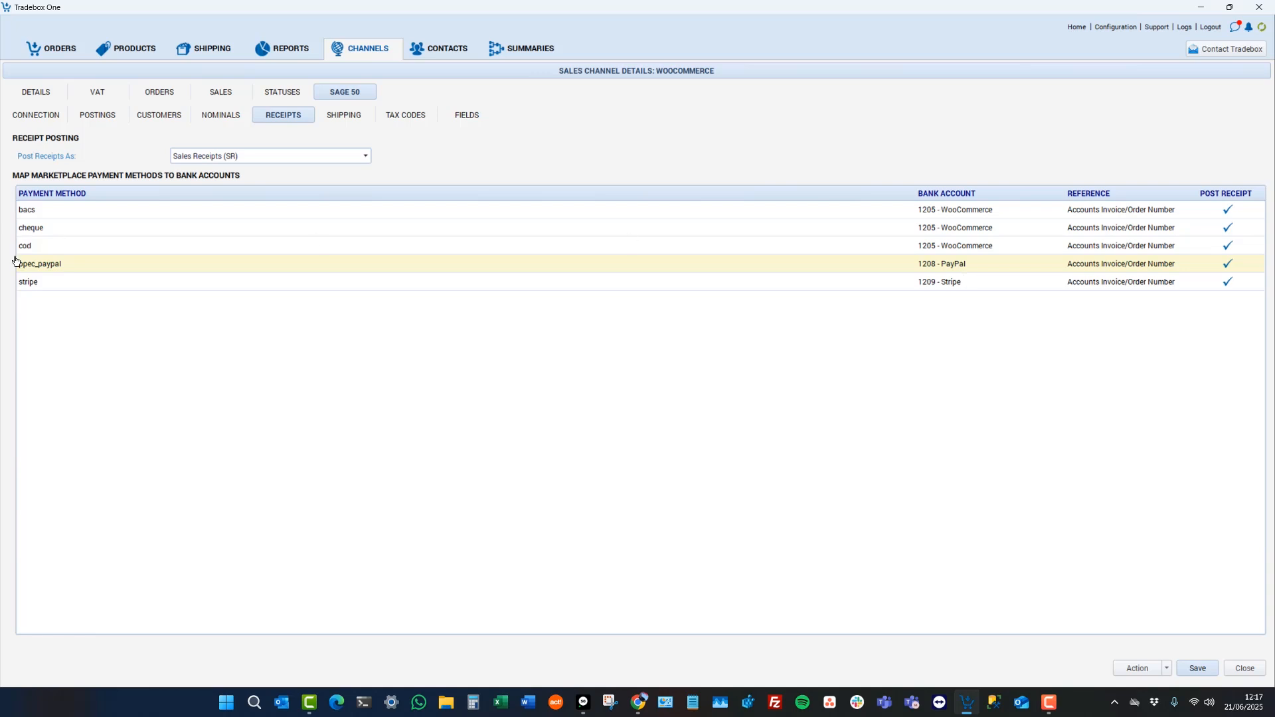
click(95, 280)
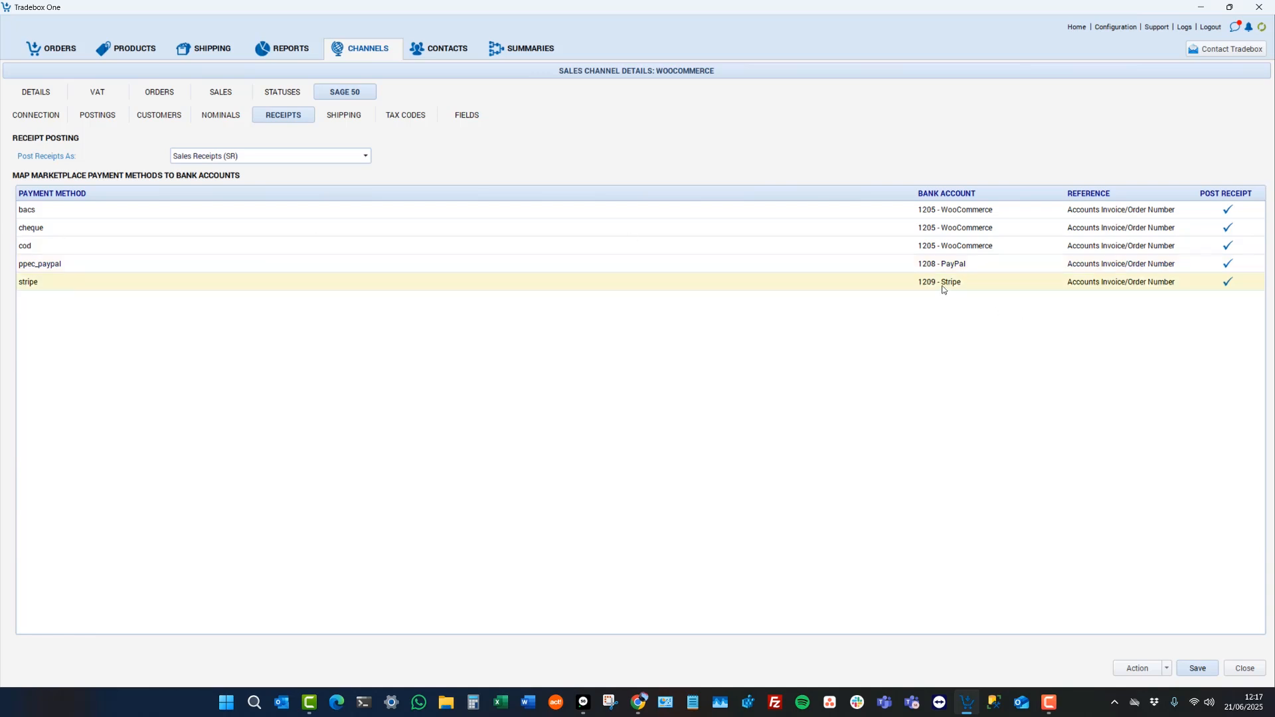
click(584, 703)
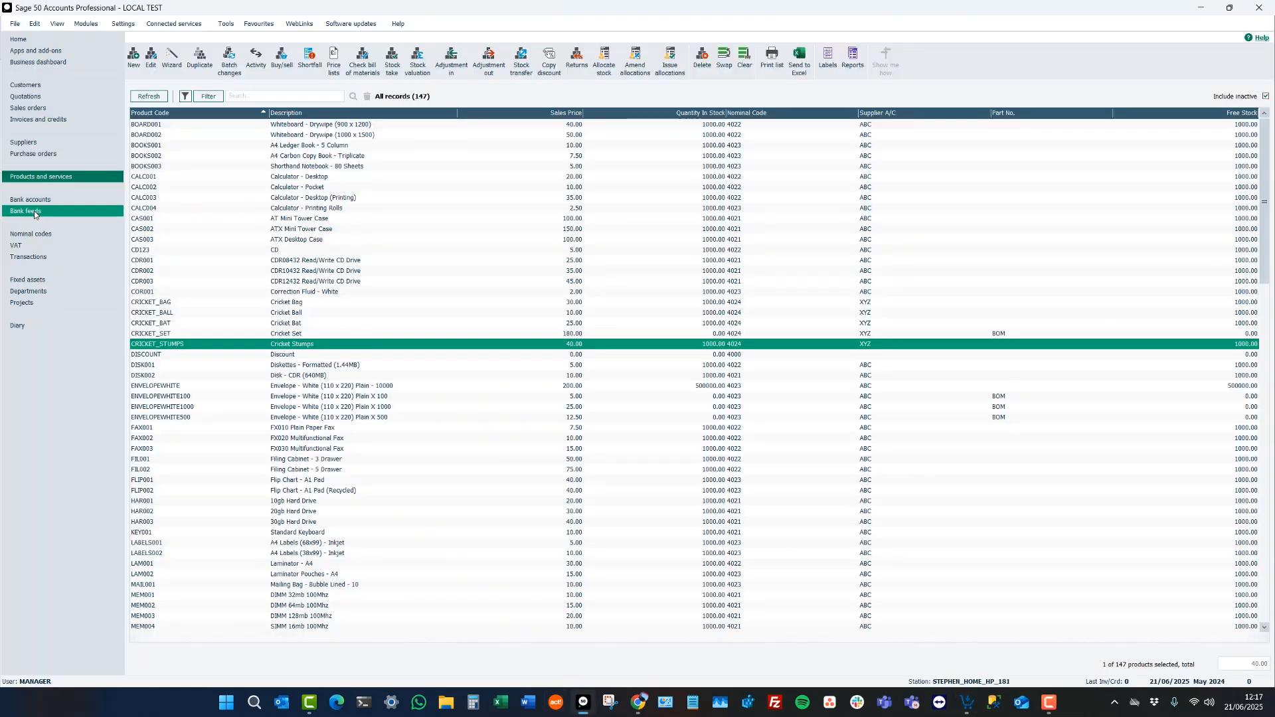
click(47, 197)
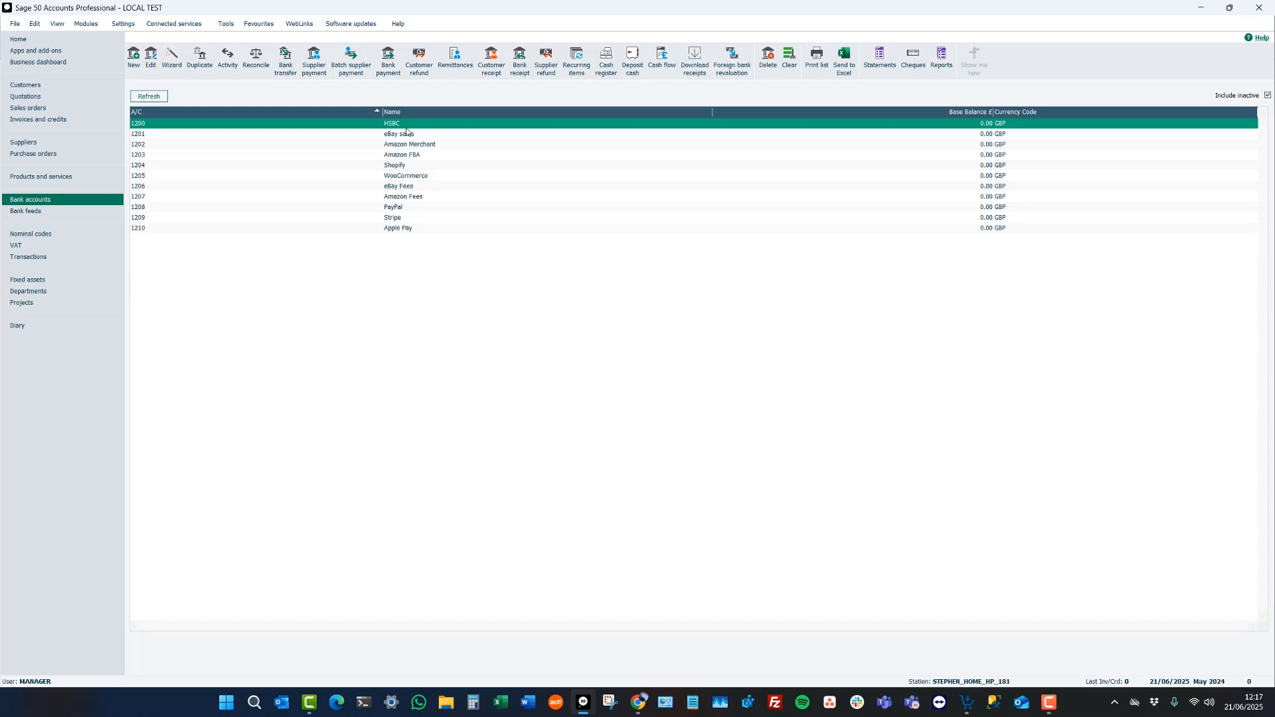
click(341, 208)
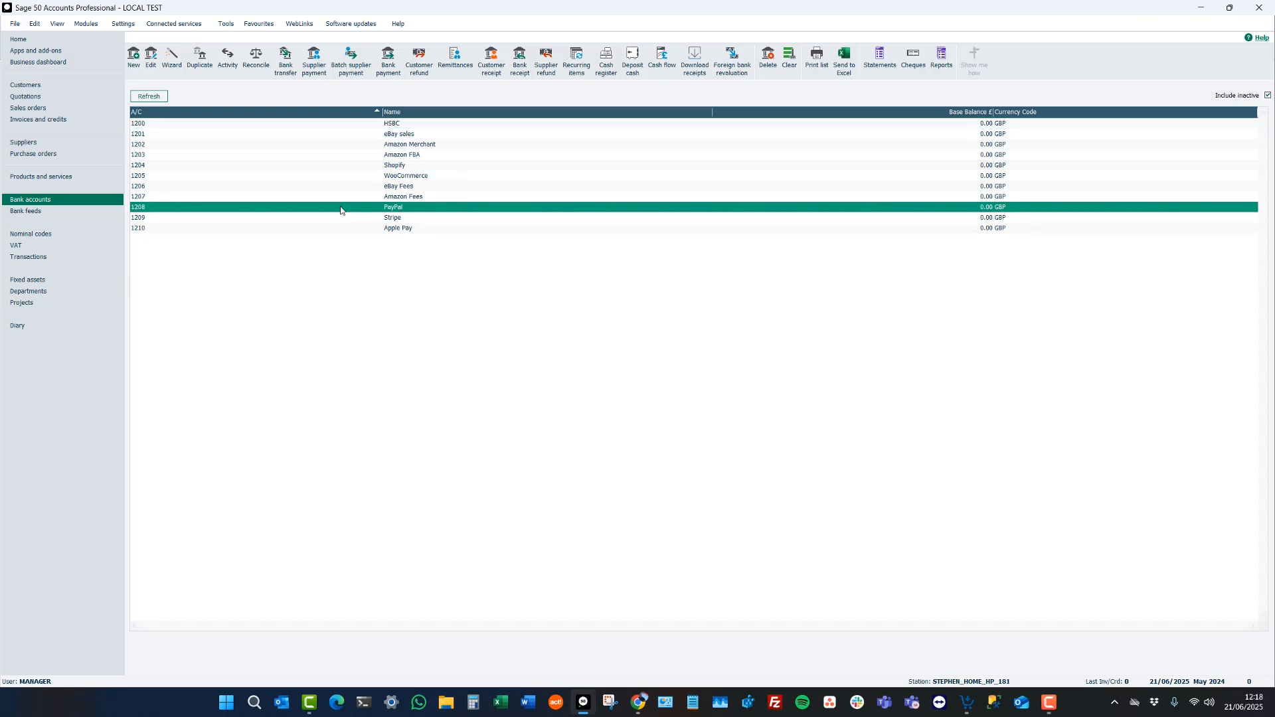
click(420, 220)
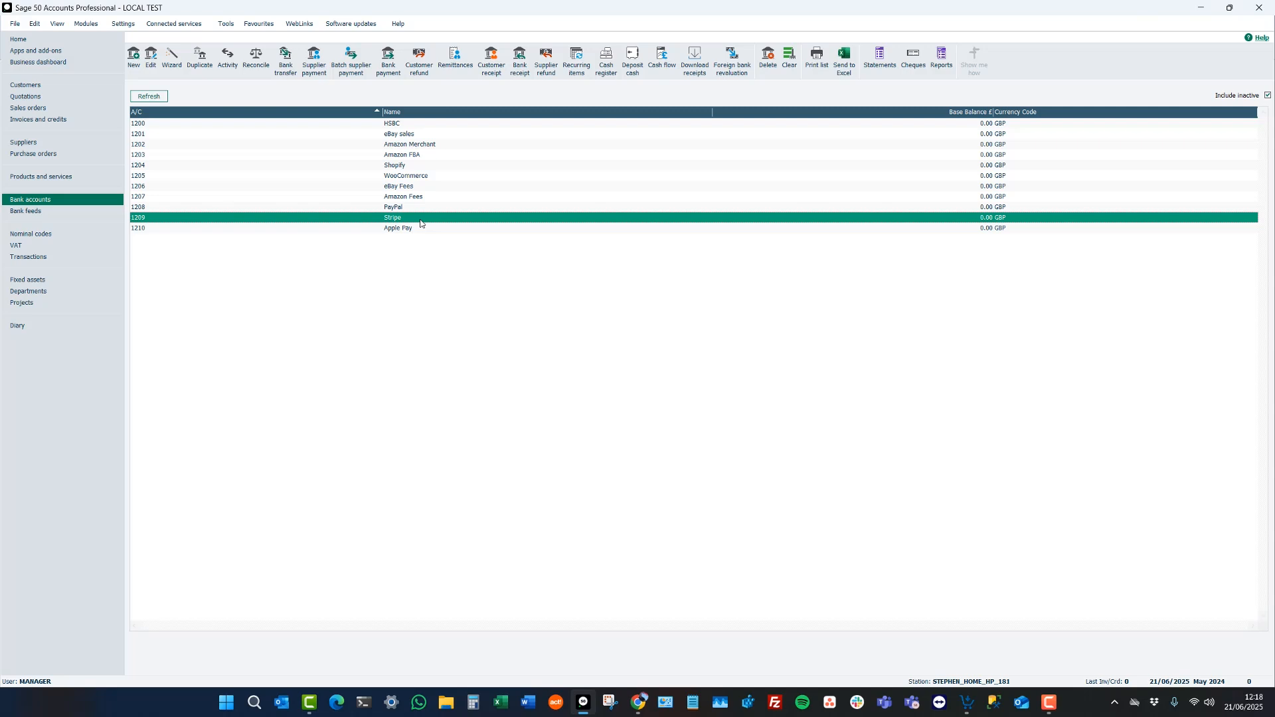
click(407, 126)
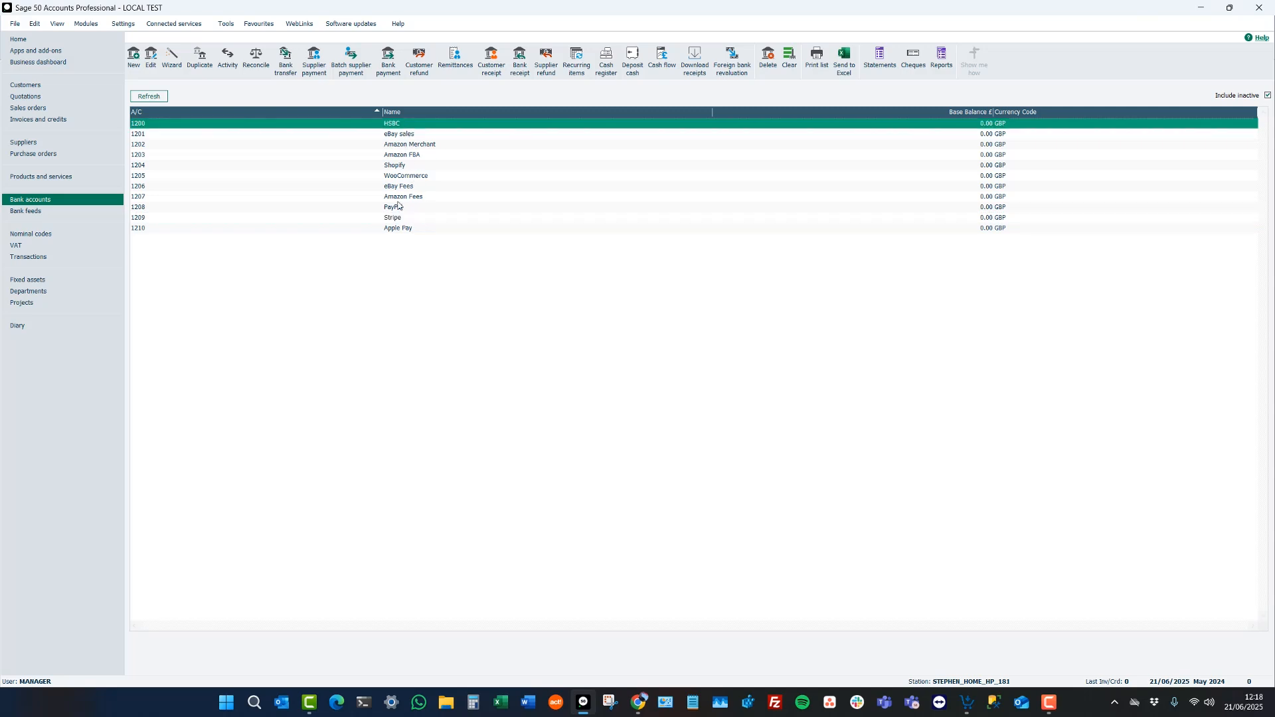
click(394, 220)
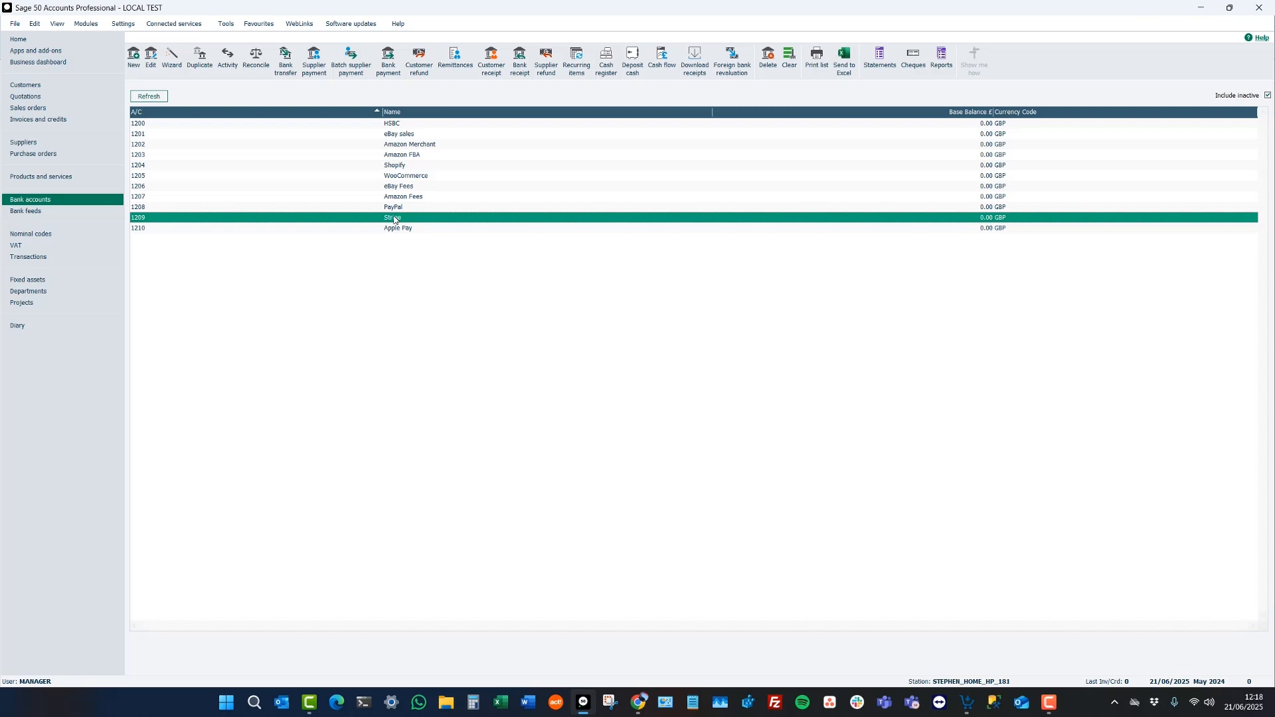
Step: Save the WooCommerce channel details in Tradebox One and activate the TikTok Shop and WooCommerce sales channels
key(alt+Tab)
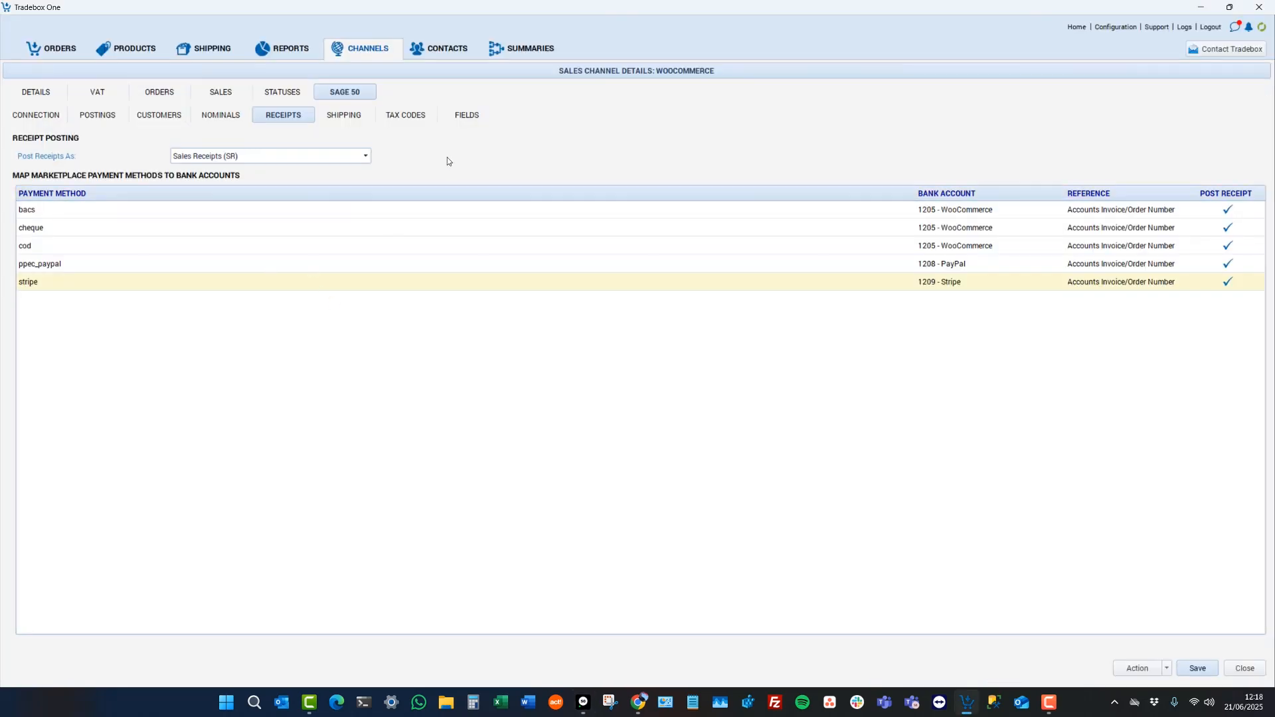
click(1198, 669)
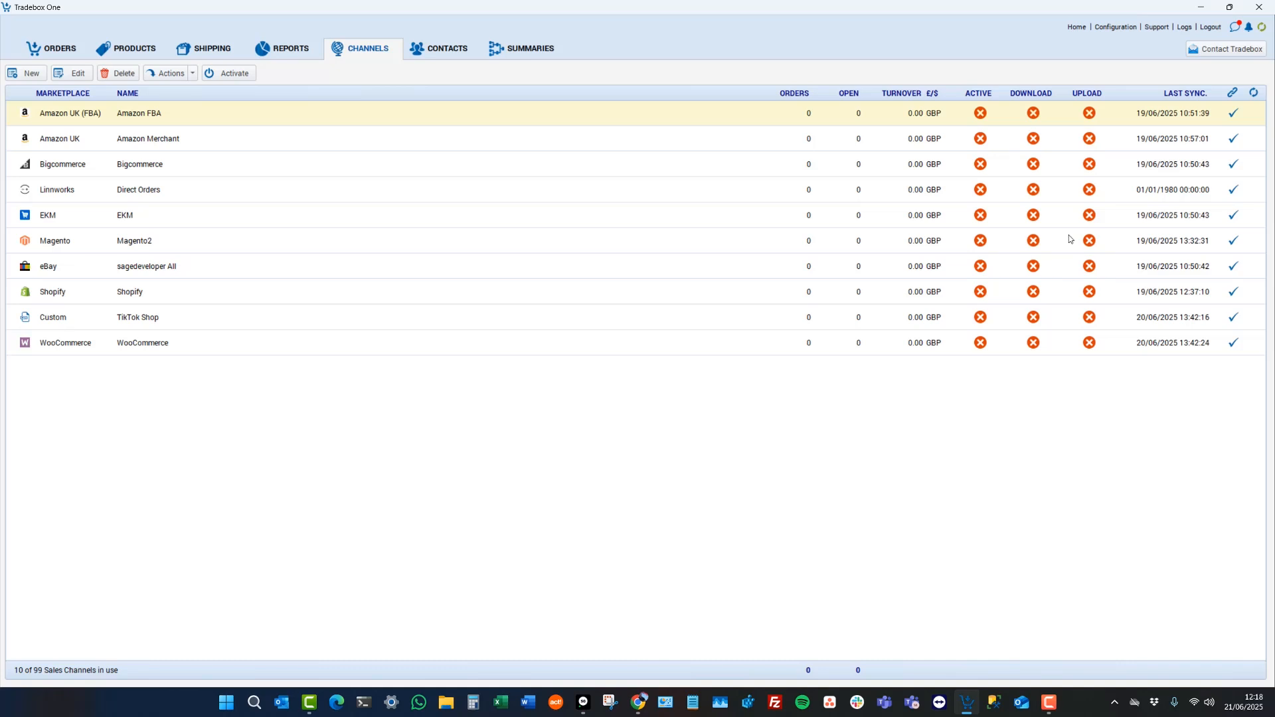
click(395, 319)
click(233, 75)
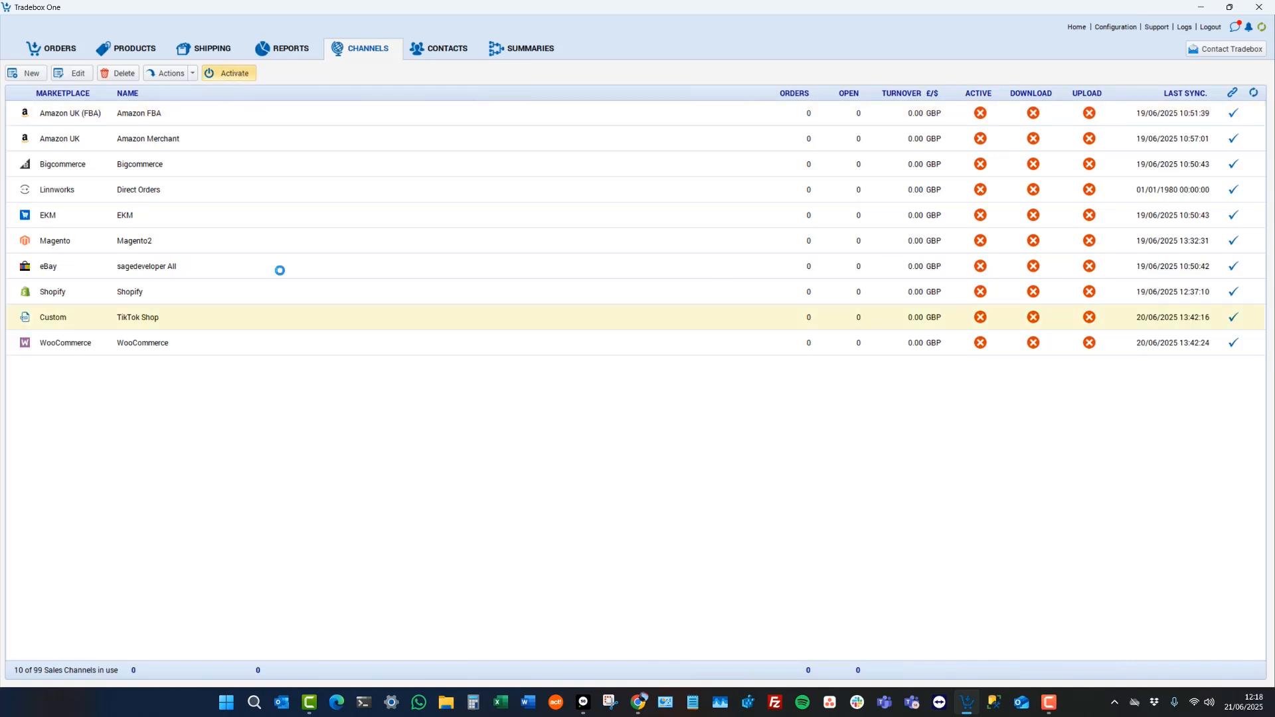
click(302, 340)
click(240, 73)
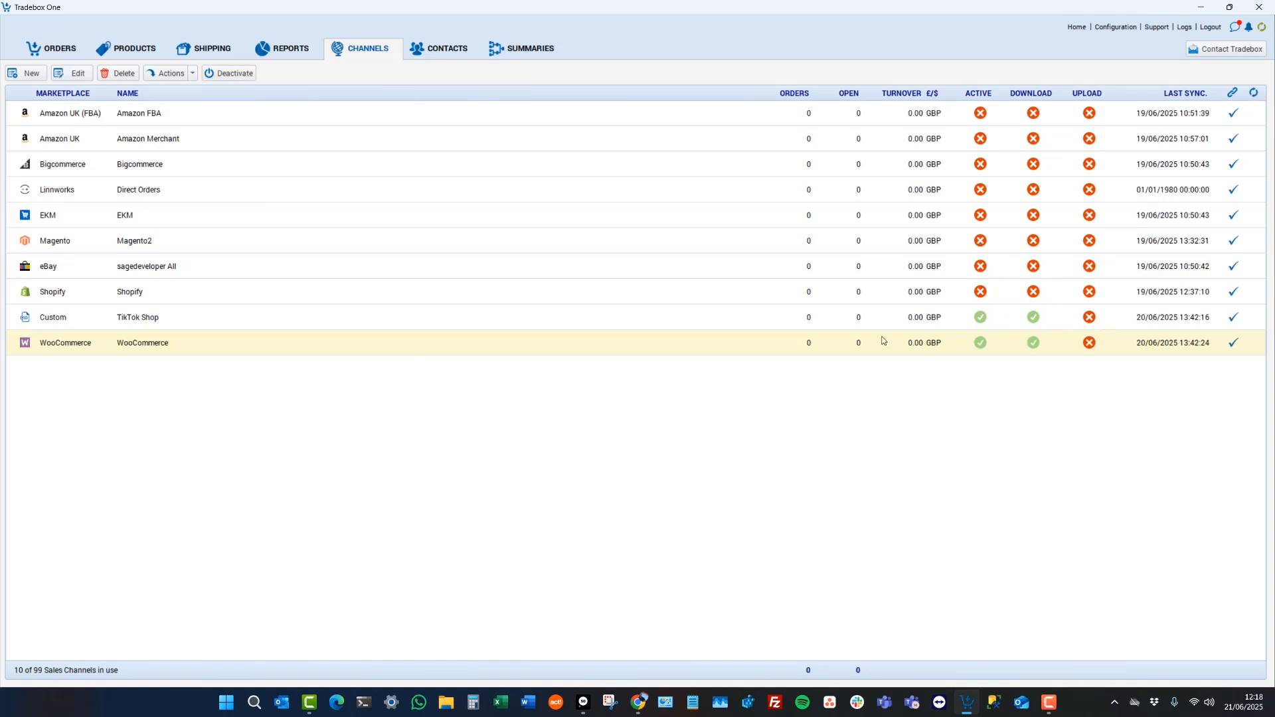
Step: Turn on stock level upload for the WooCommerce sales channel
right_click(472, 344)
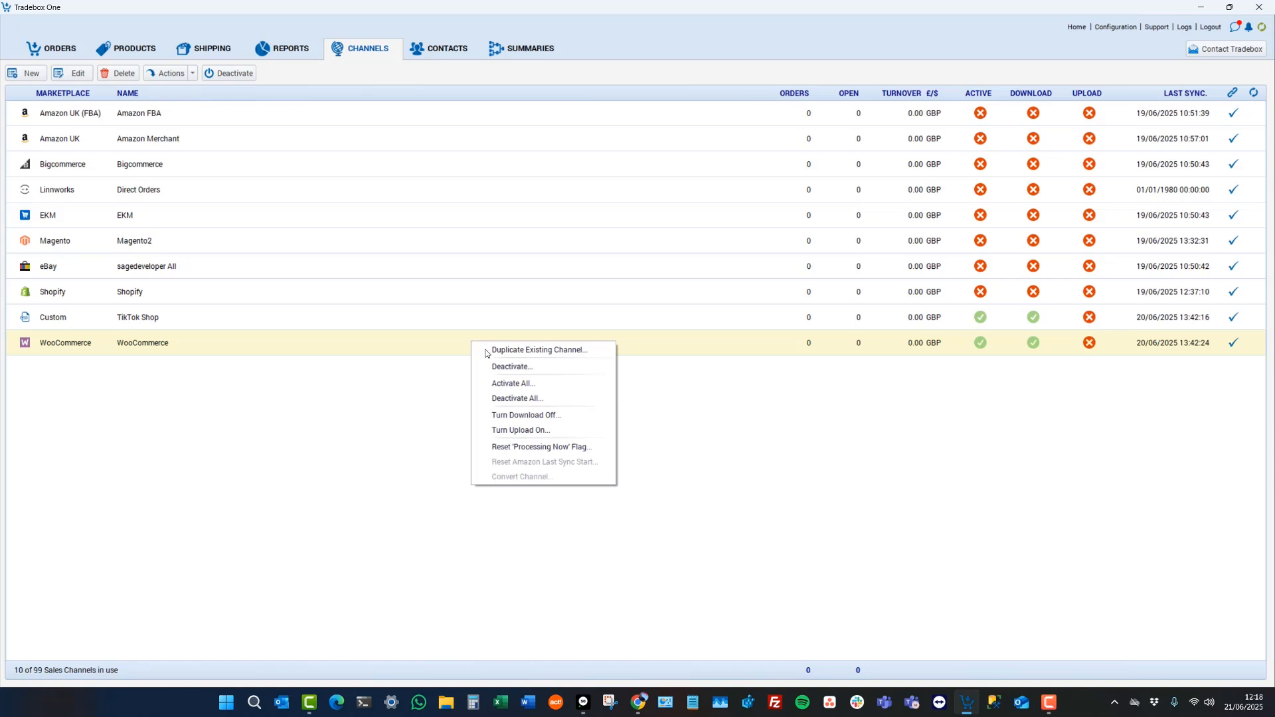
click(529, 430)
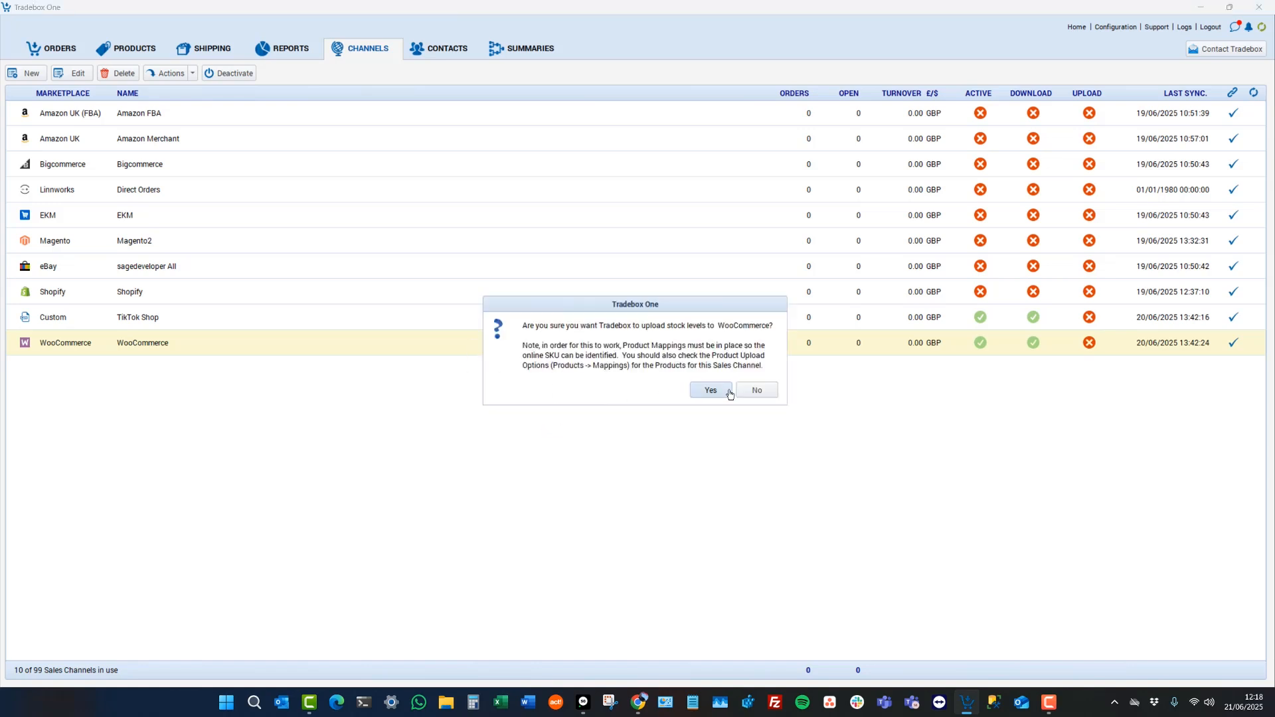
click(725, 393)
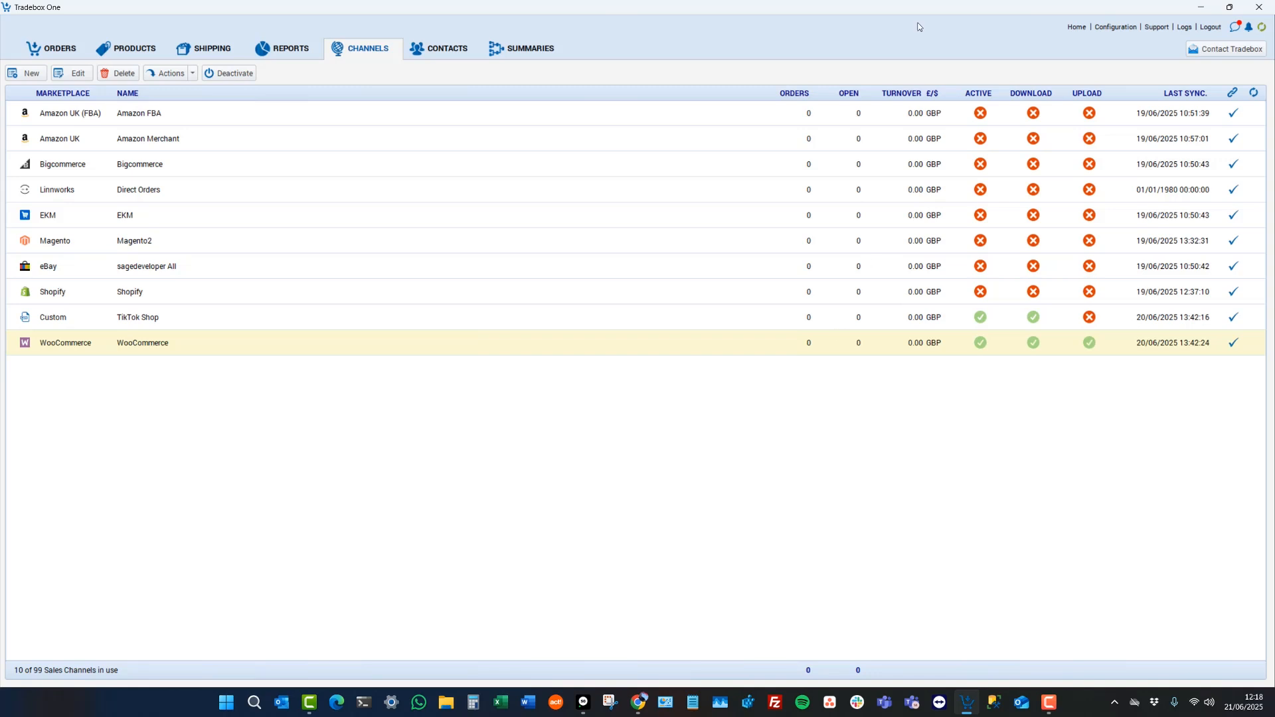
Step: Check the process log and the order and synchronisation issues in the Tradebox logs
click(1185, 28)
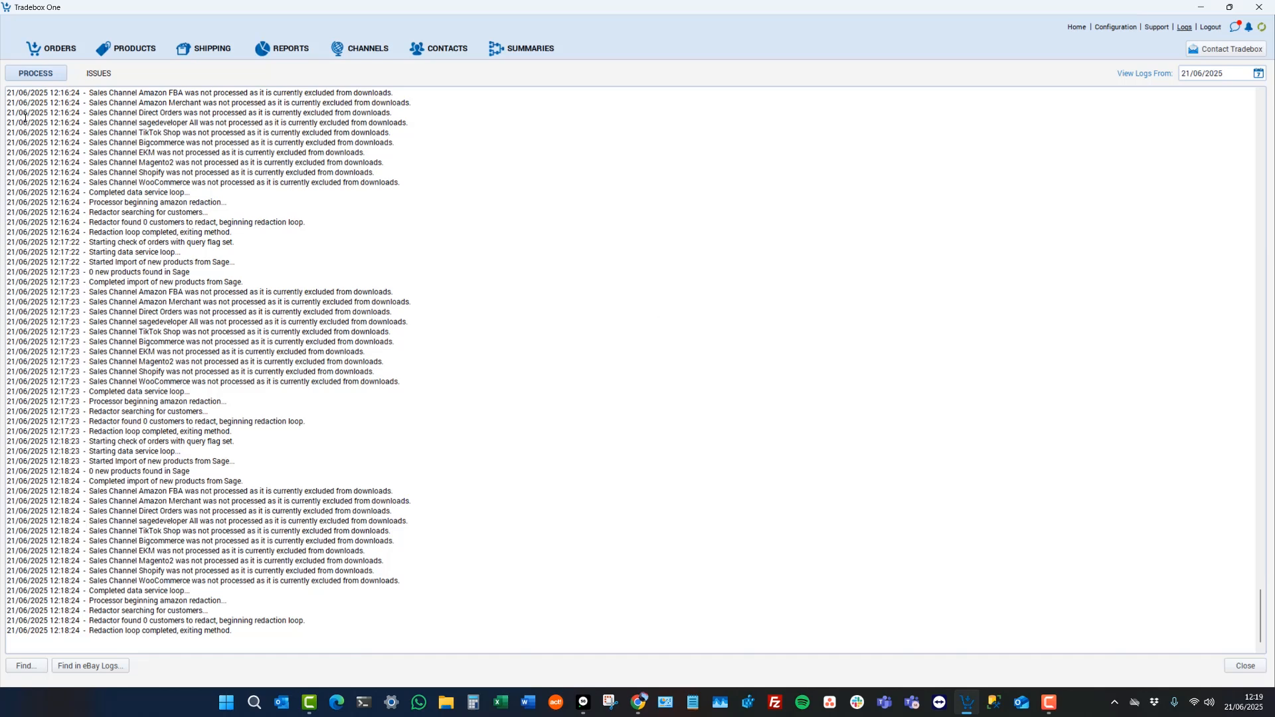
click(97, 74)
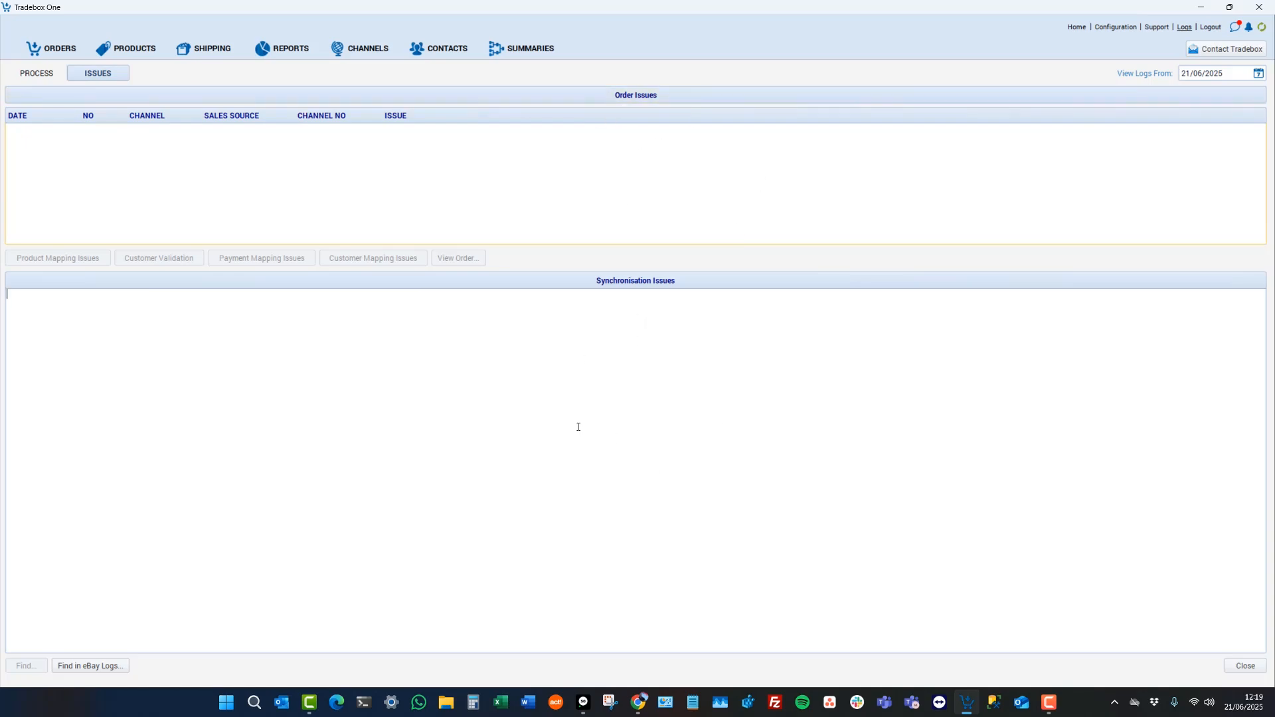
click(33, 78)
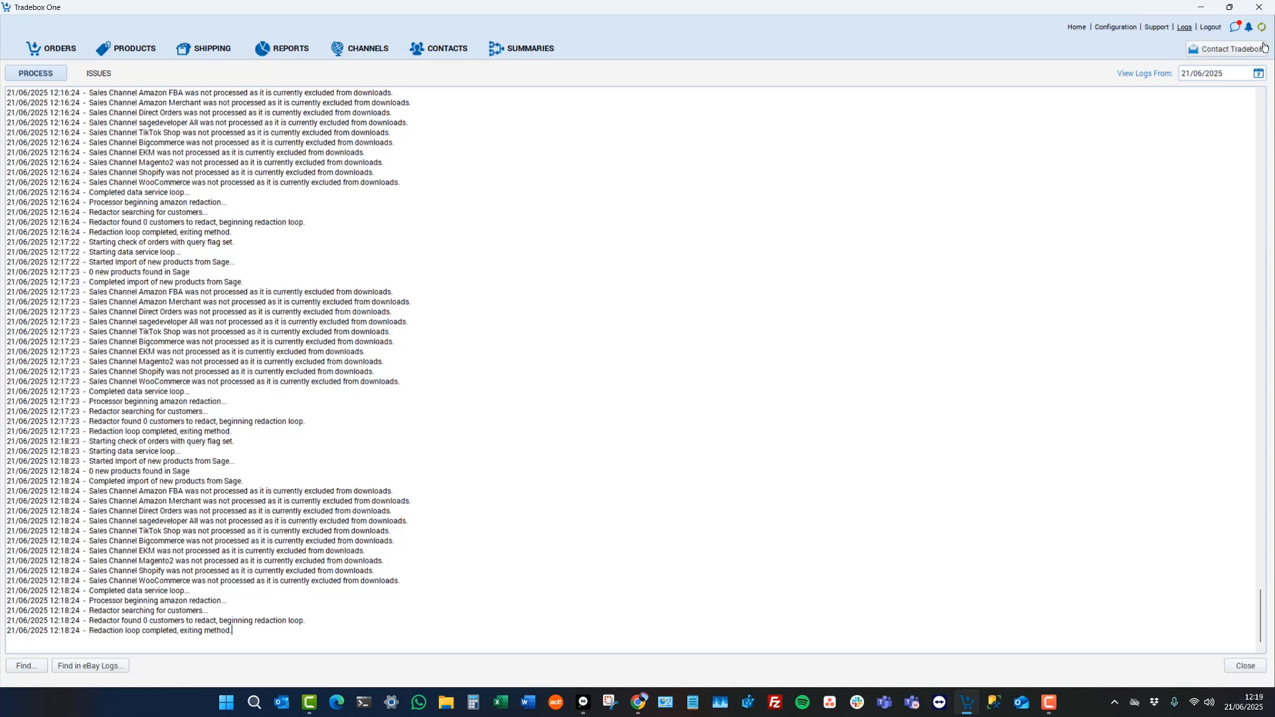
click(104, 78)
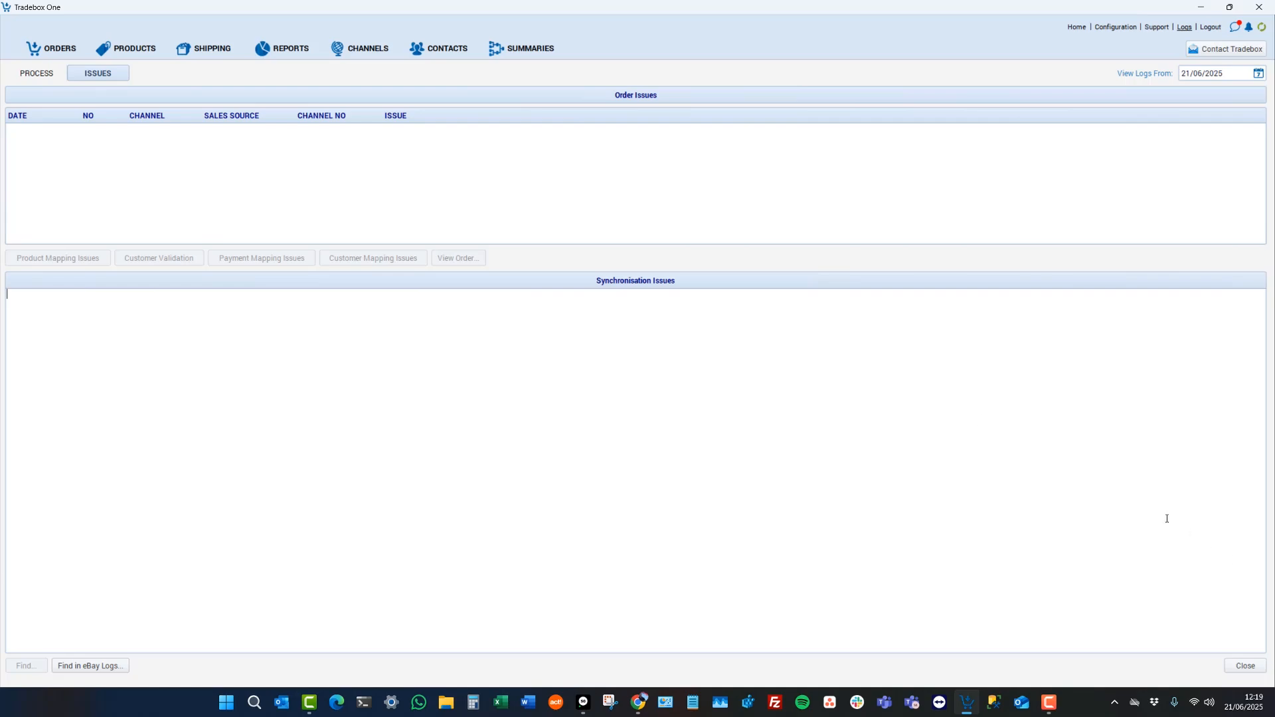
Step: Examine the process log entries for TikTok Shop and WooCommerce order downloads, and reload the log to view the Sage postings
click(32, 75)
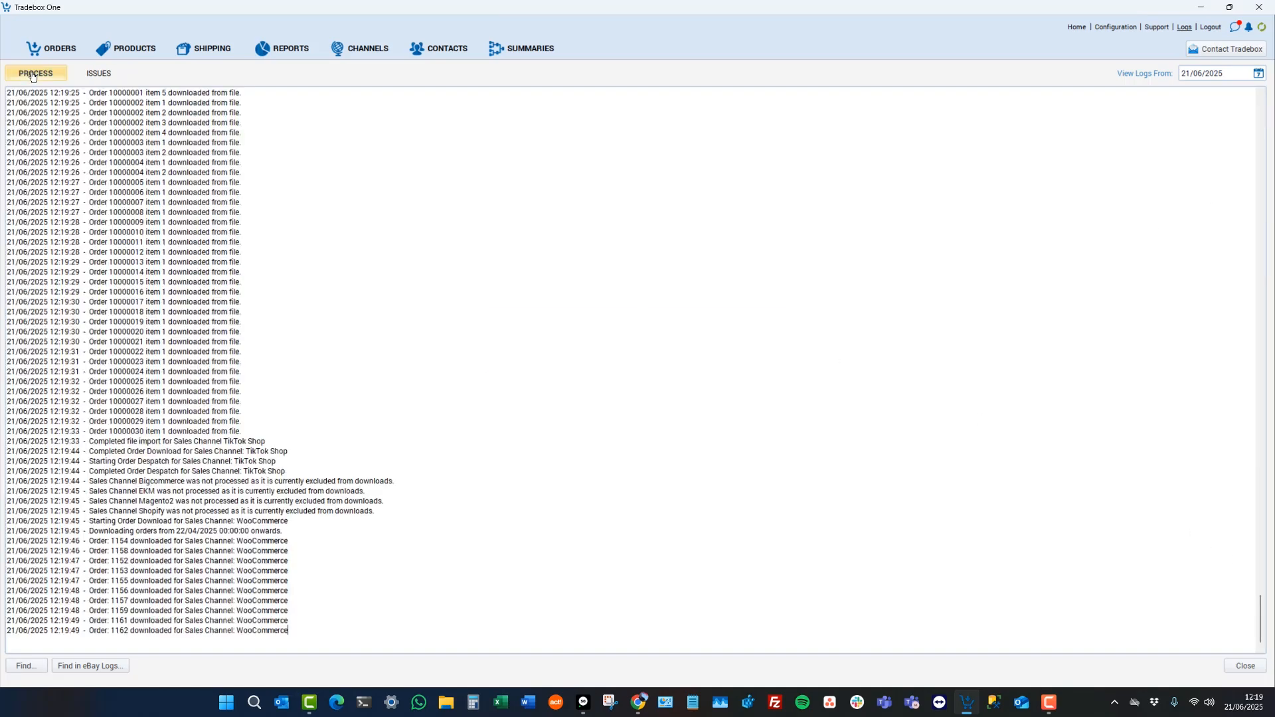
scroll(104, 249, up, 6)
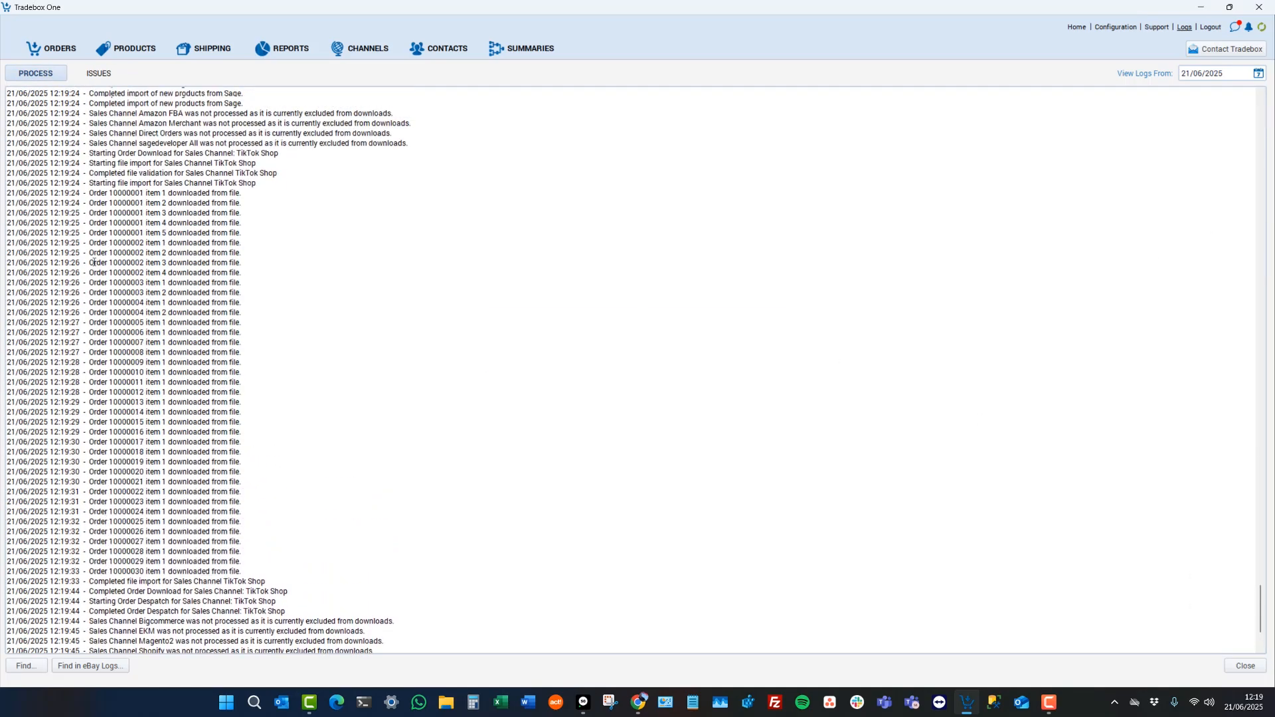
drag(101, 222, 232, 594)
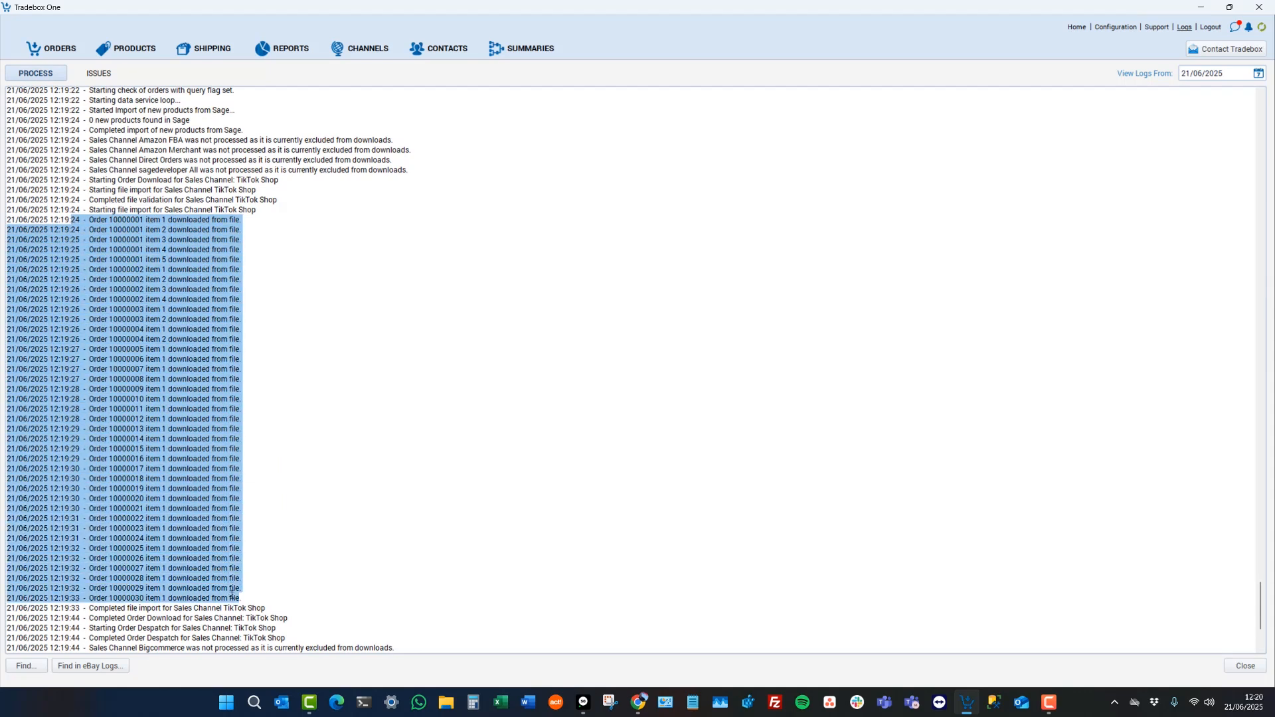
scroll(234, 596, down, 5)
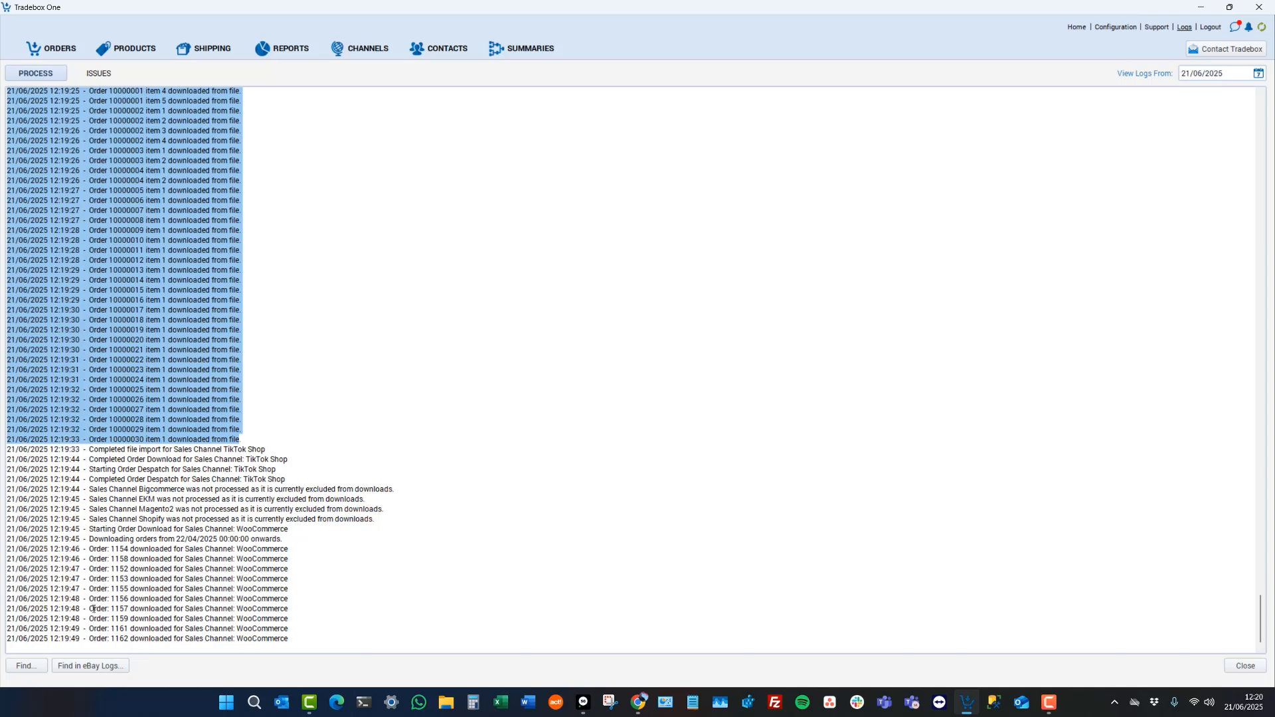
drag(73, 539, 294, 648)
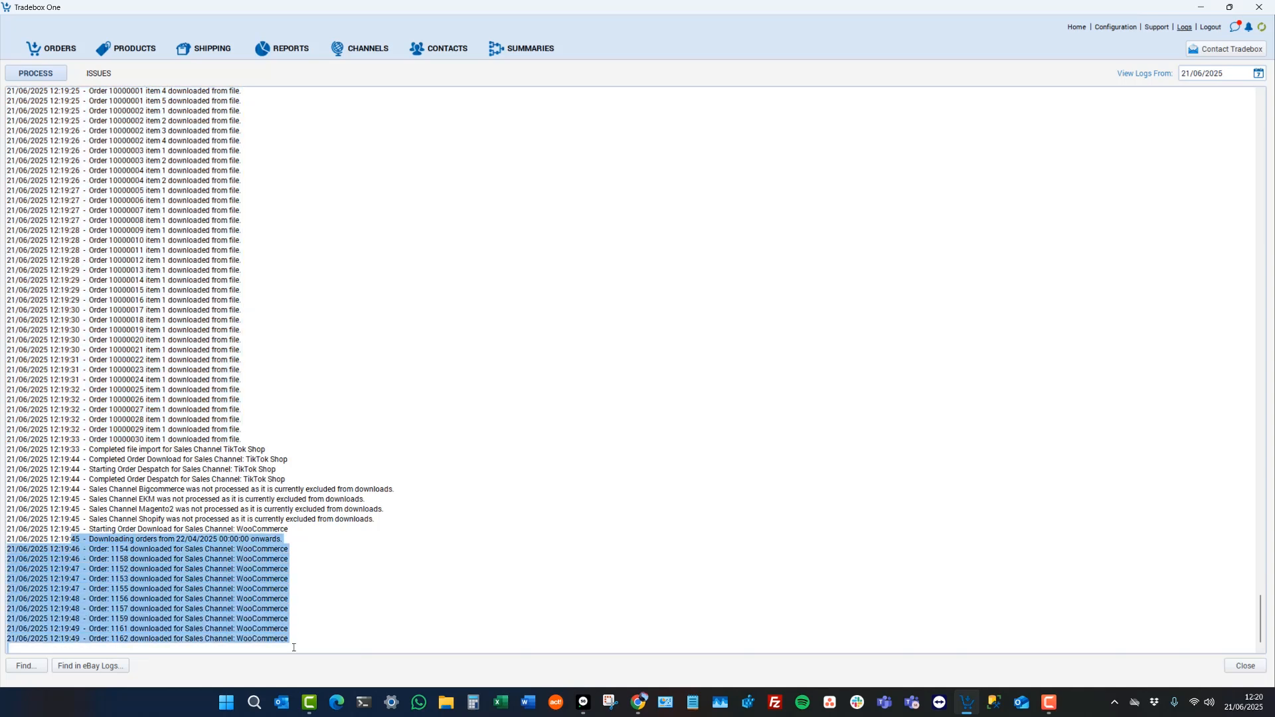
click(1184, 28)
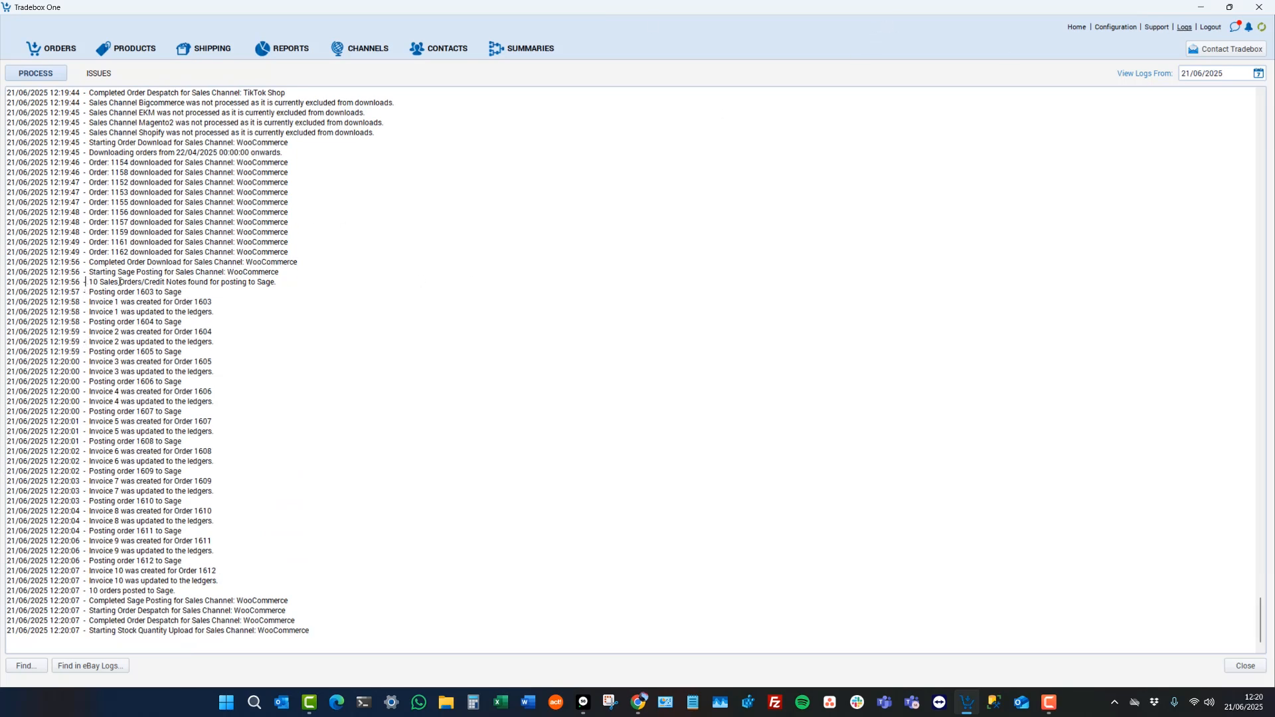
Step: Finish checking the Sage postings in the process log and filter the orders list to the WooCommerce channel
drag(85, 282, 178, 591)
click(68, 50)
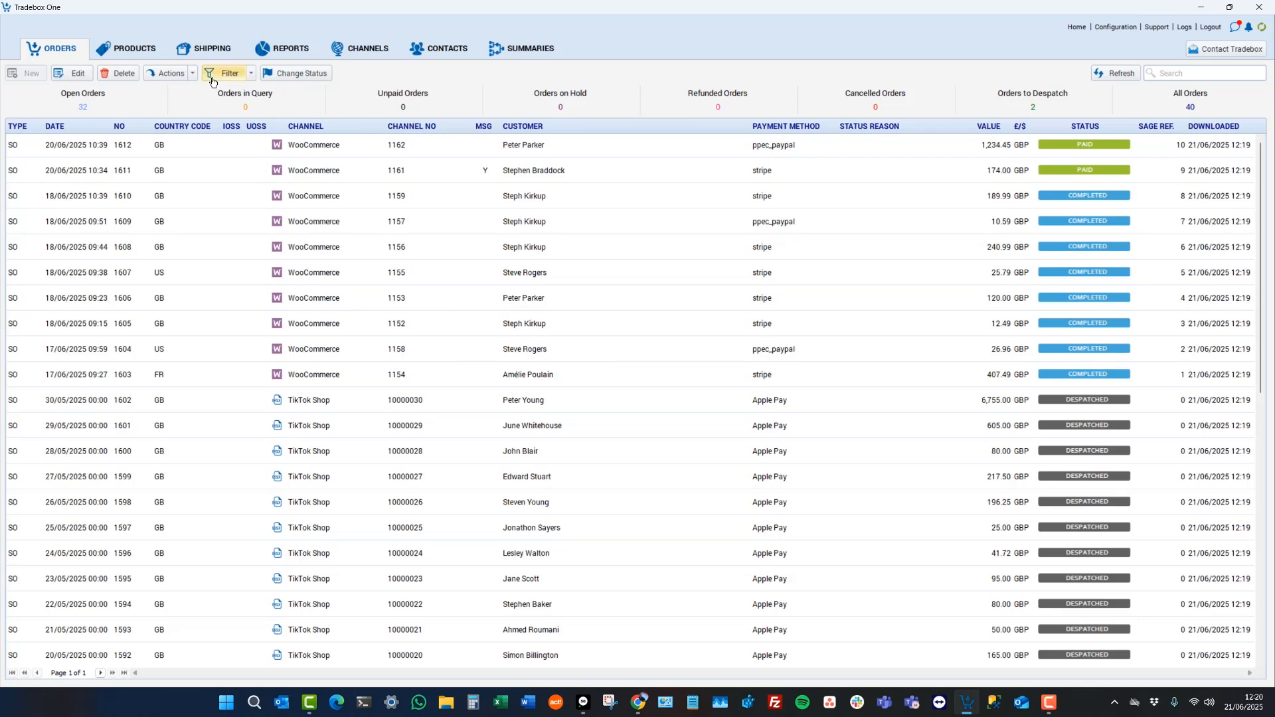
click(251, 73)
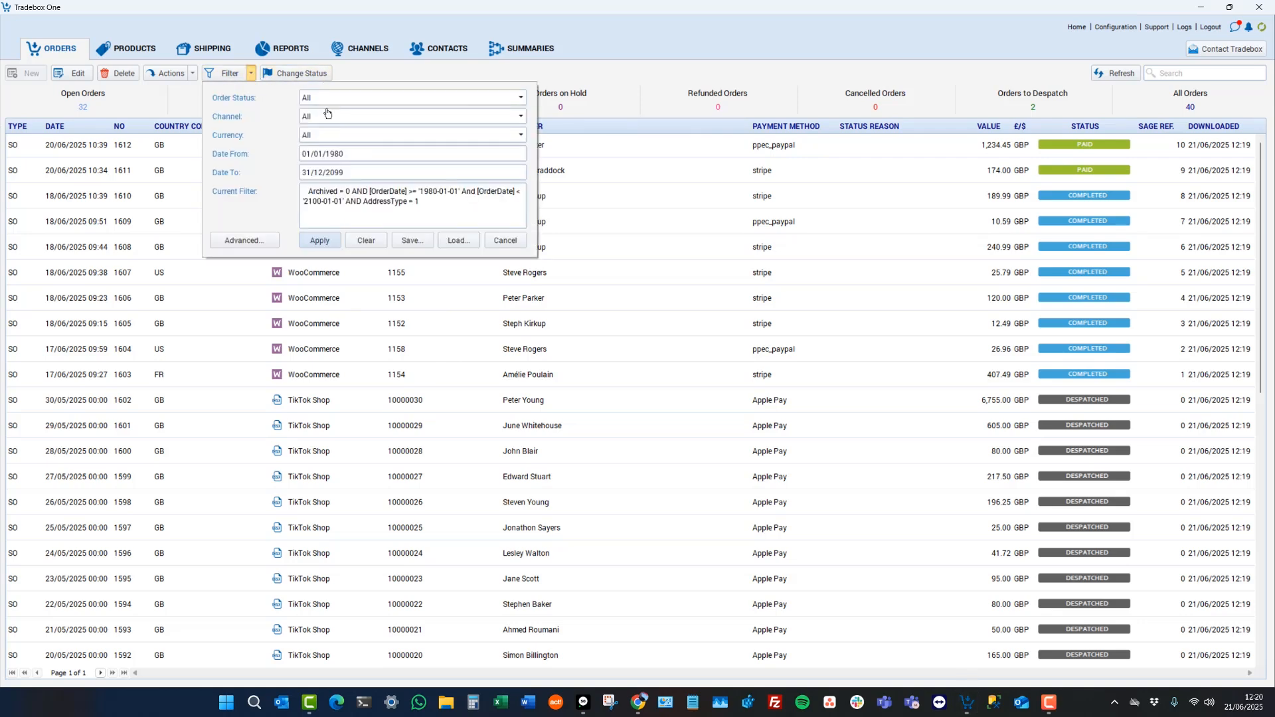
click(330, 114)
scroll(364, 190, down, 1)
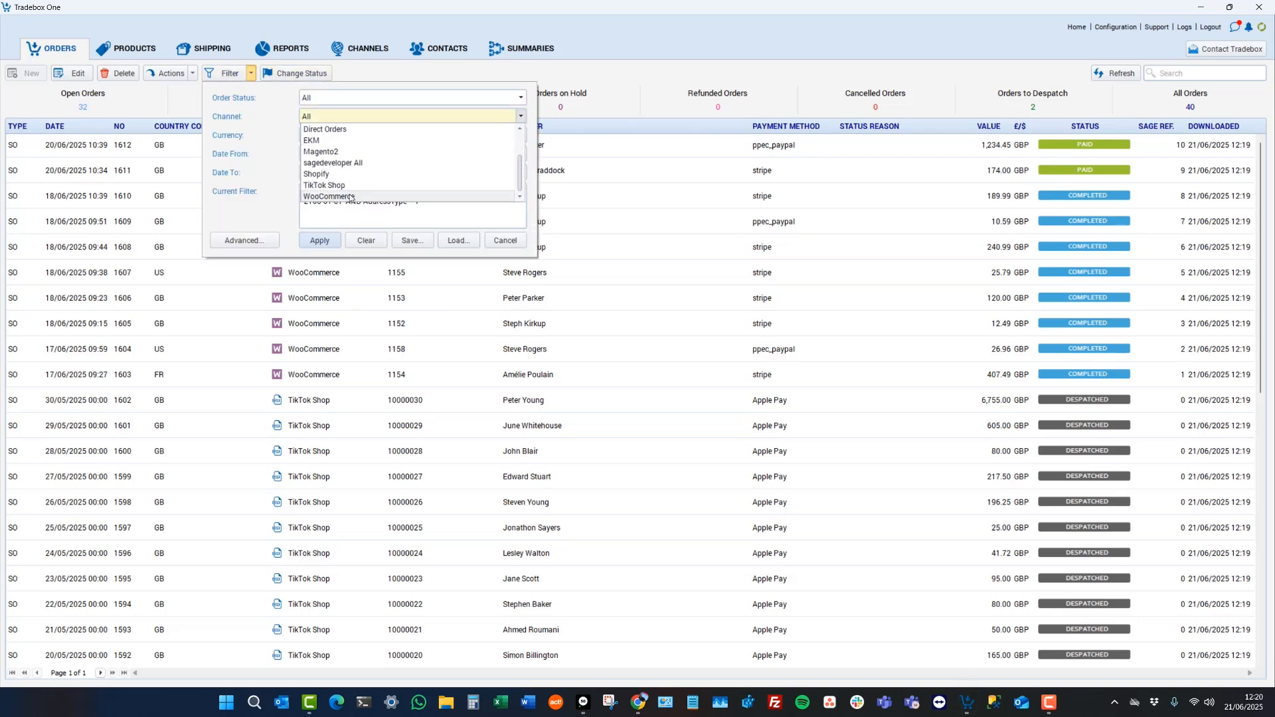
click(358, 196)
click(326, 242)
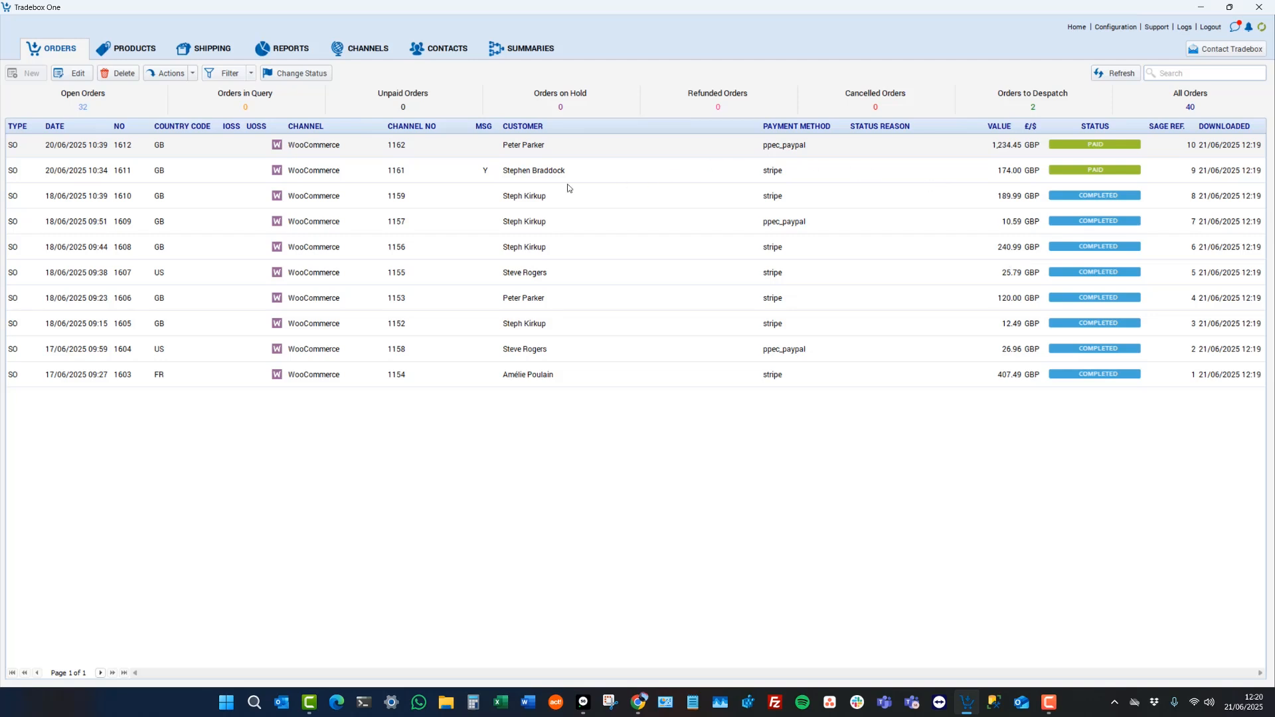
Step: Open the paid Stripe order carrying a message and compare its channel number with the orders list in WooCommerce
click(489, 174)
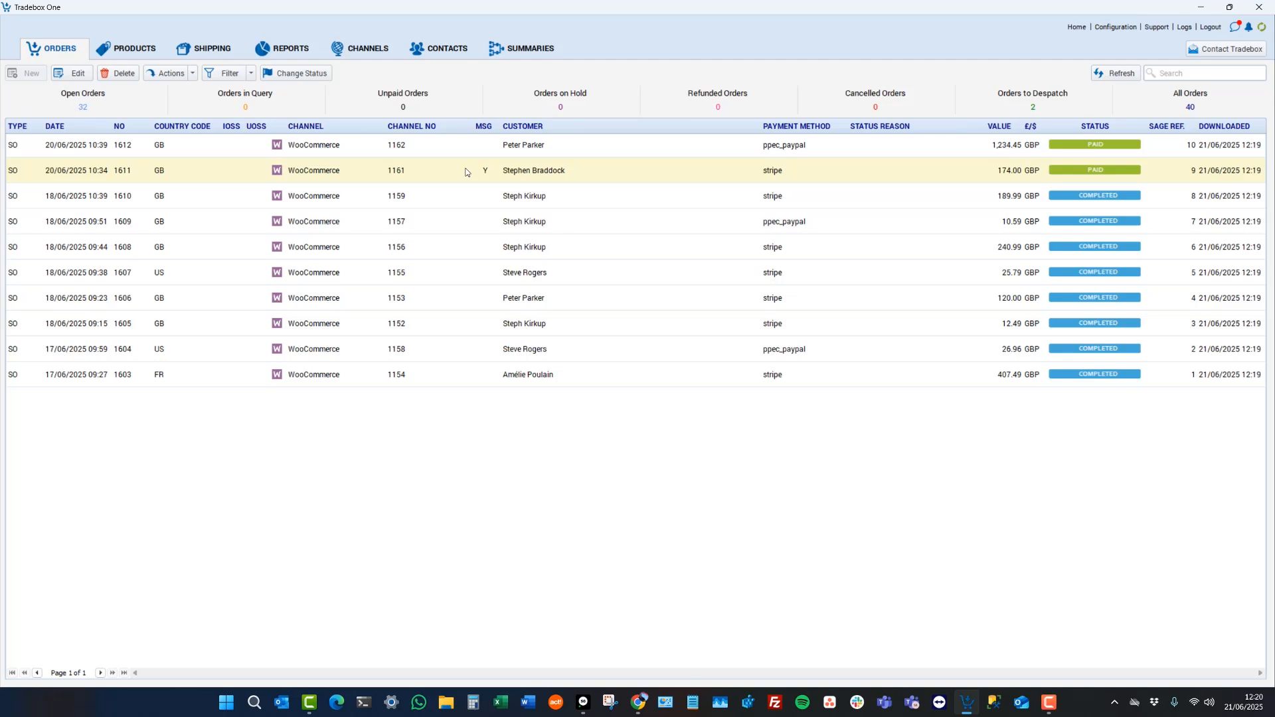
double_click(465, 173)
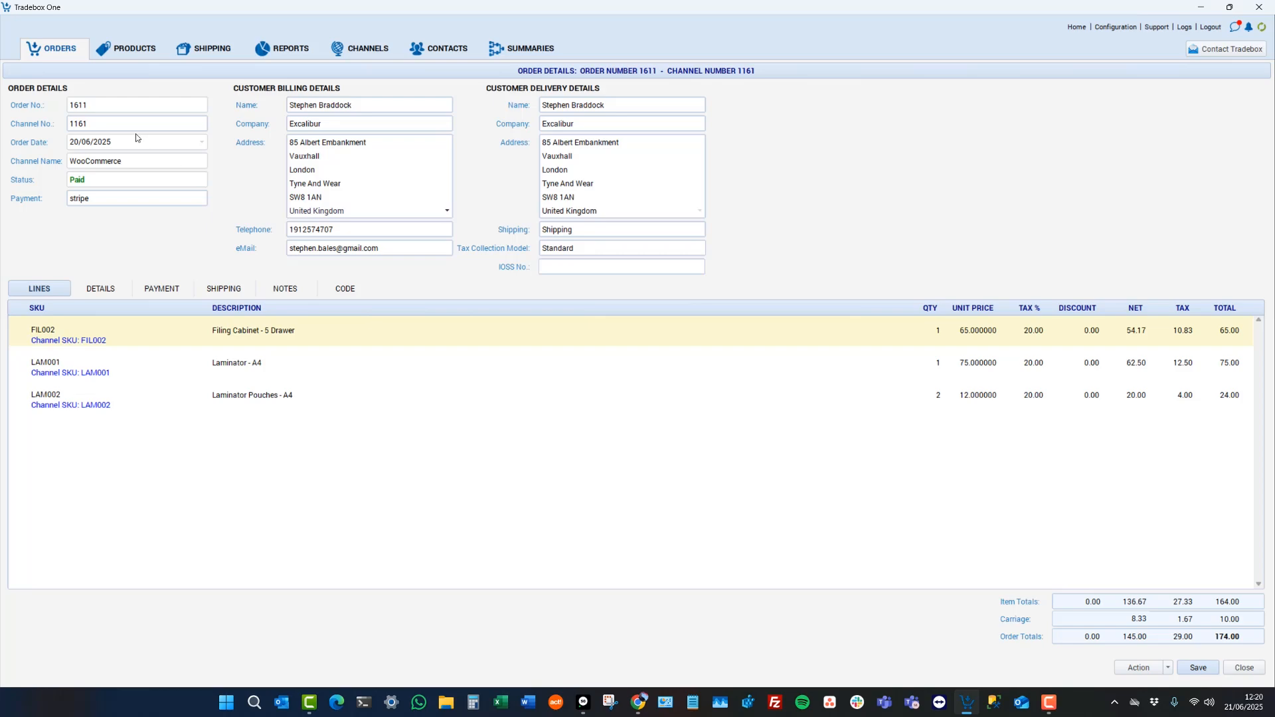
double_click(105, 122)
key(alt+Tab)
key(alt+Tab)
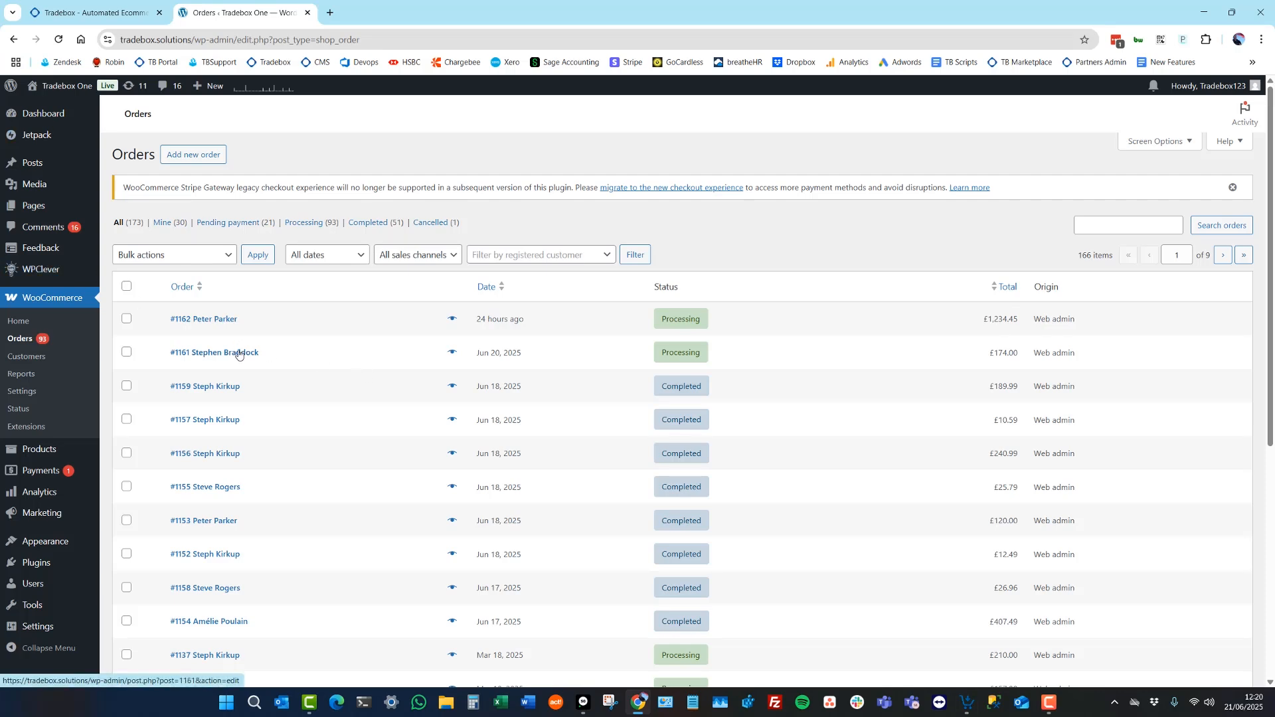
key(alt+Tab)
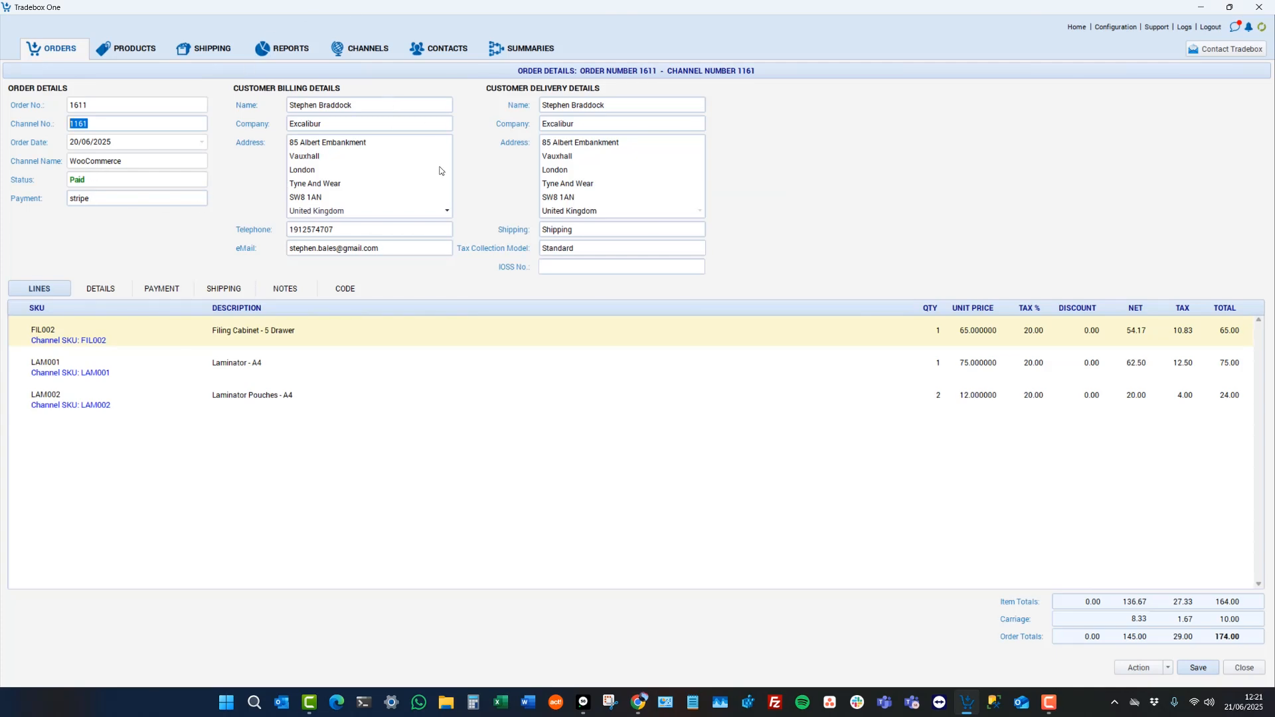
Step: Examine the Laminator - A4 and Laminator Pouches - A4 lines of the Stripe order and close it
click(383, 362)
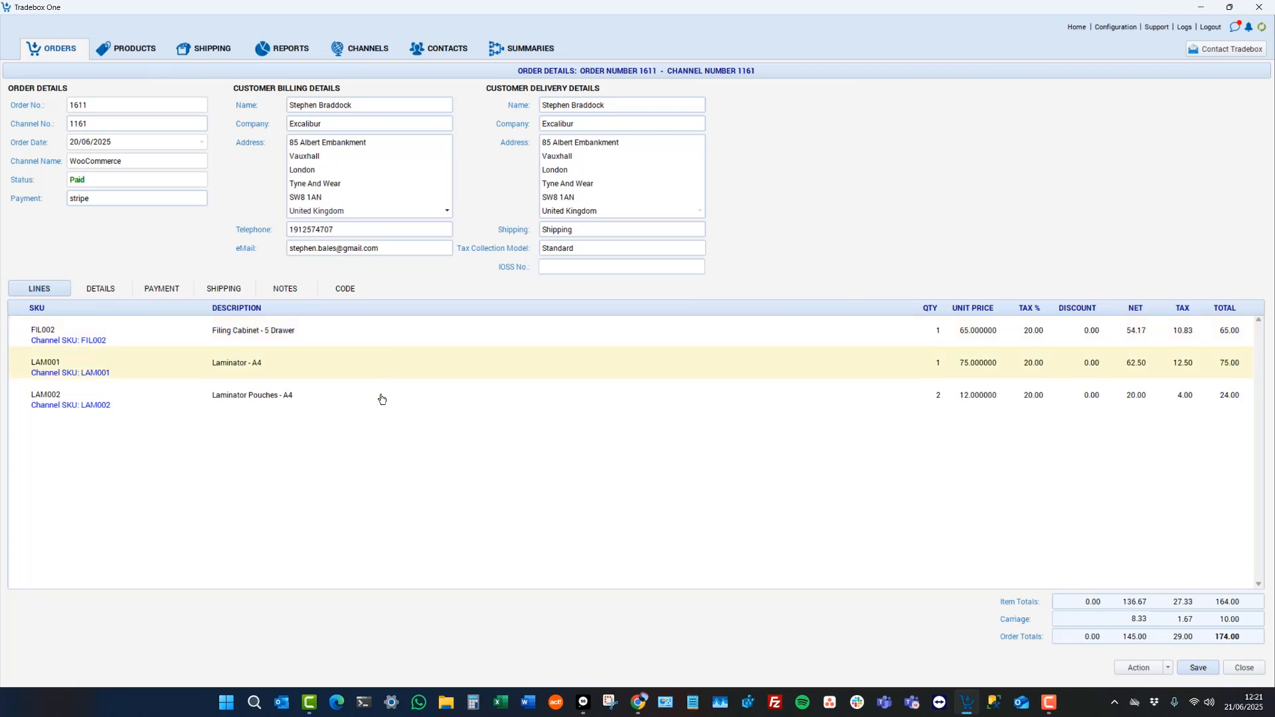
click(381, 398)
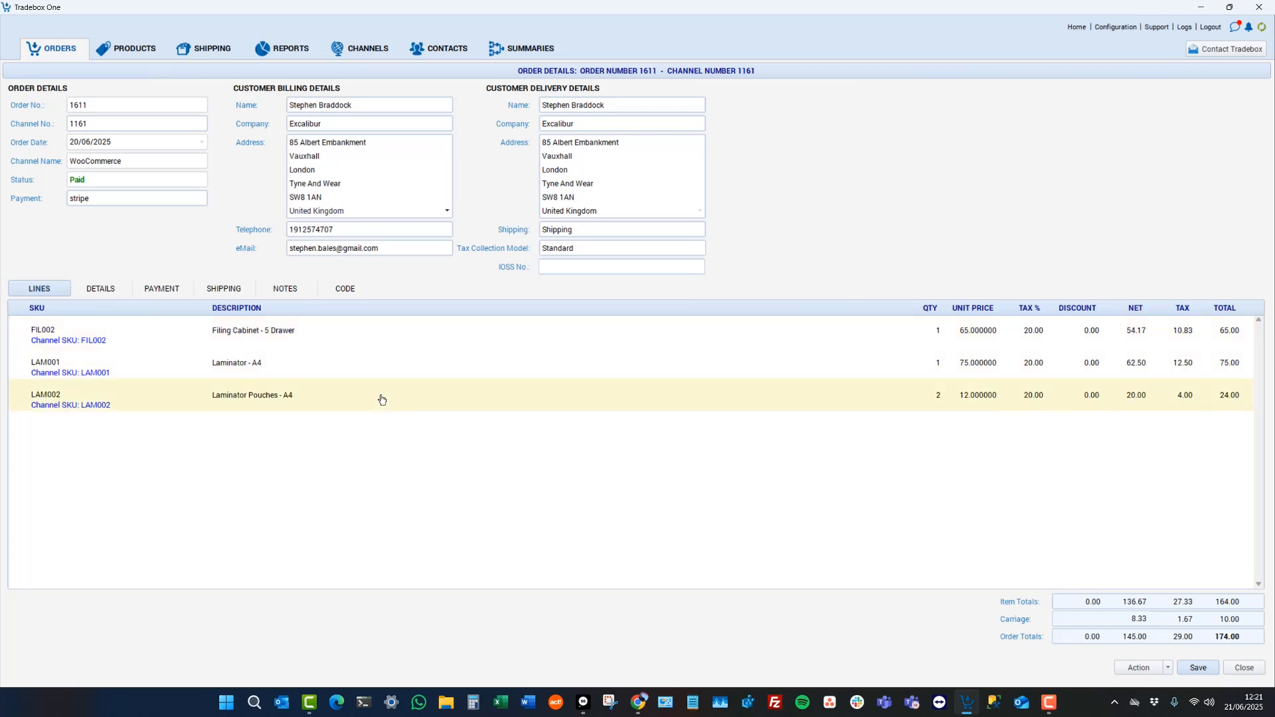
click(1250, 667)
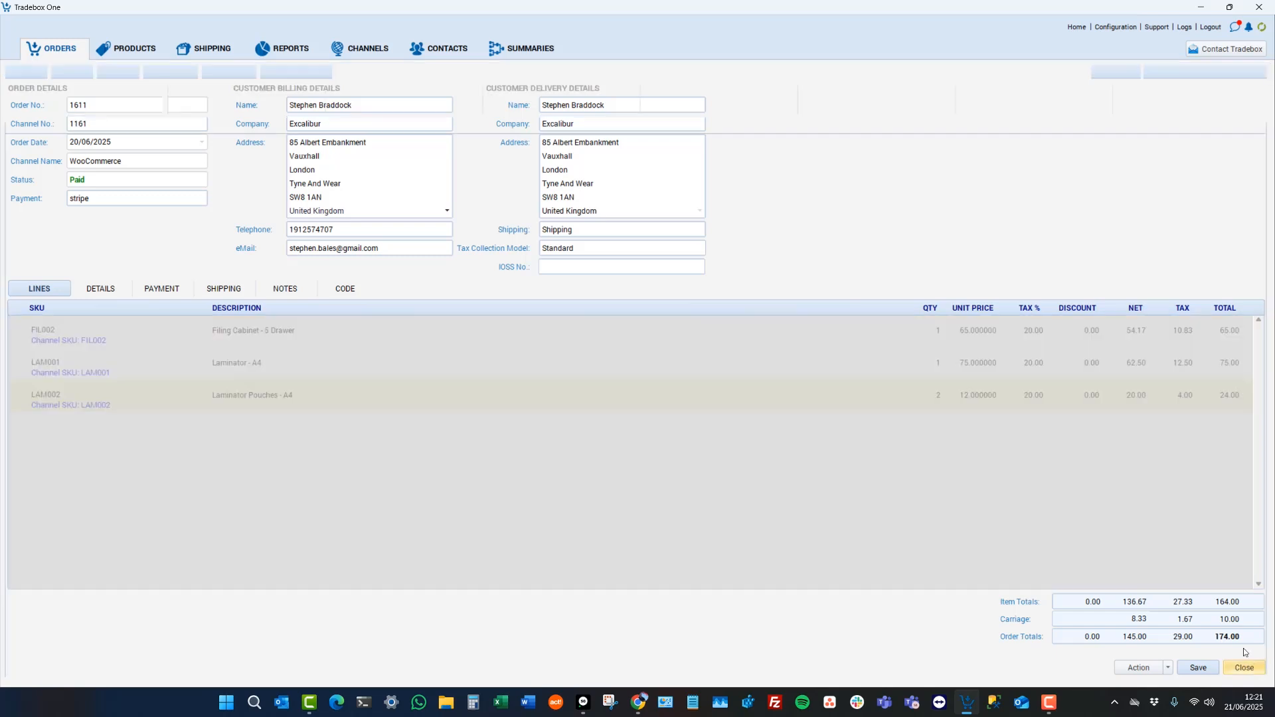
Step: Open the paid PayPal order and examine the tax on its Copy Paper and LP200 Laser Printer lines
double_click(415, 147)
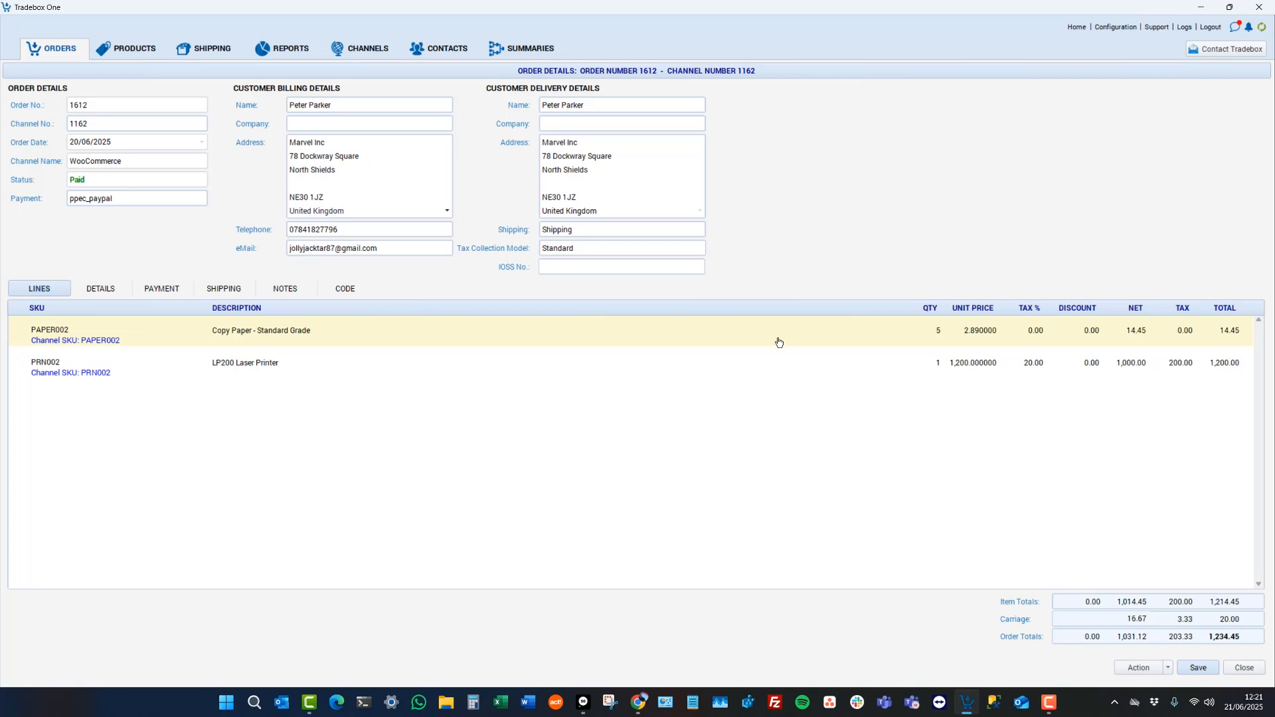
click(342, 365)
click(340, 341)
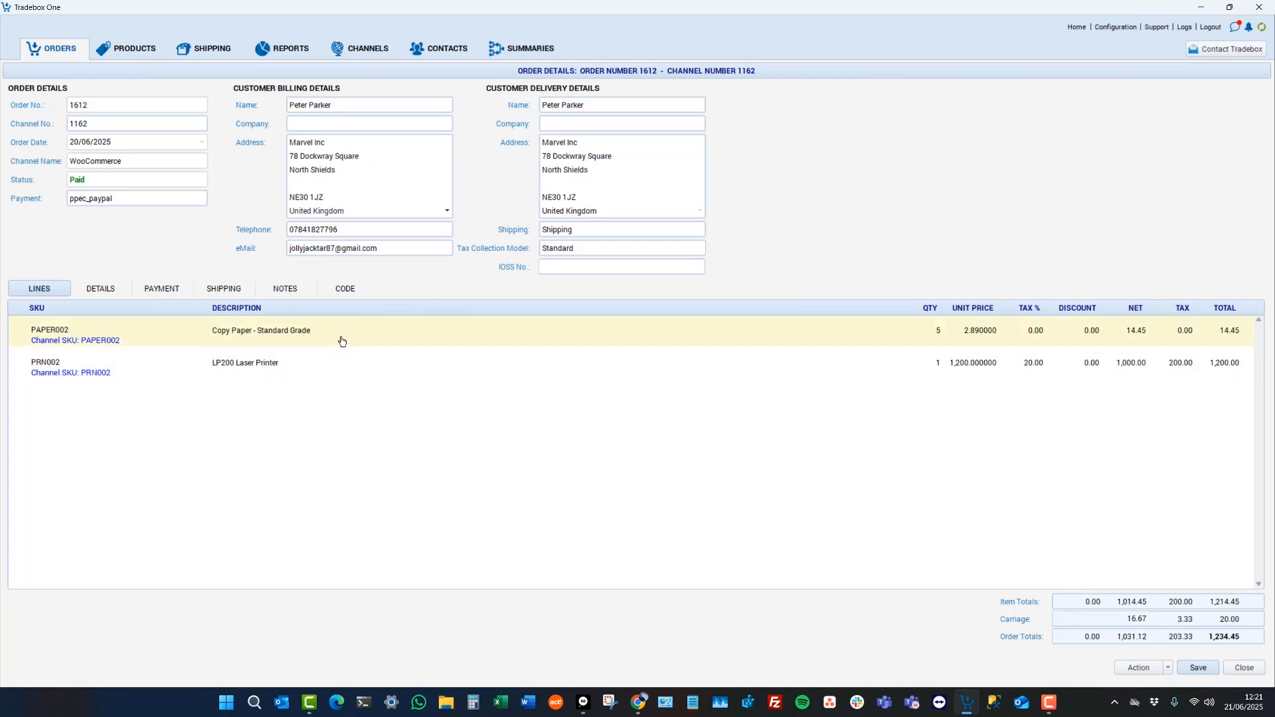
click(130, 374)
click(1144, 340)
click(1243, 669)
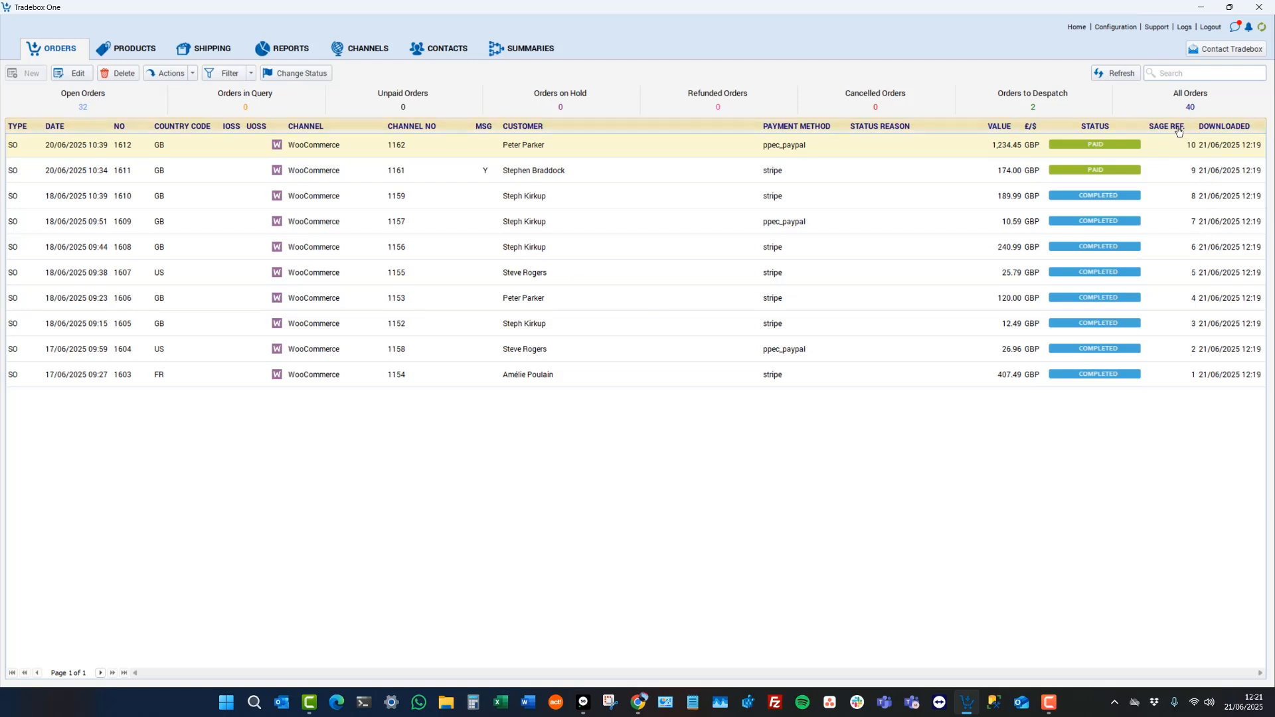
Step: Check the Sage references in the orders list and the orders awaiting shipment
click(1188, 176)
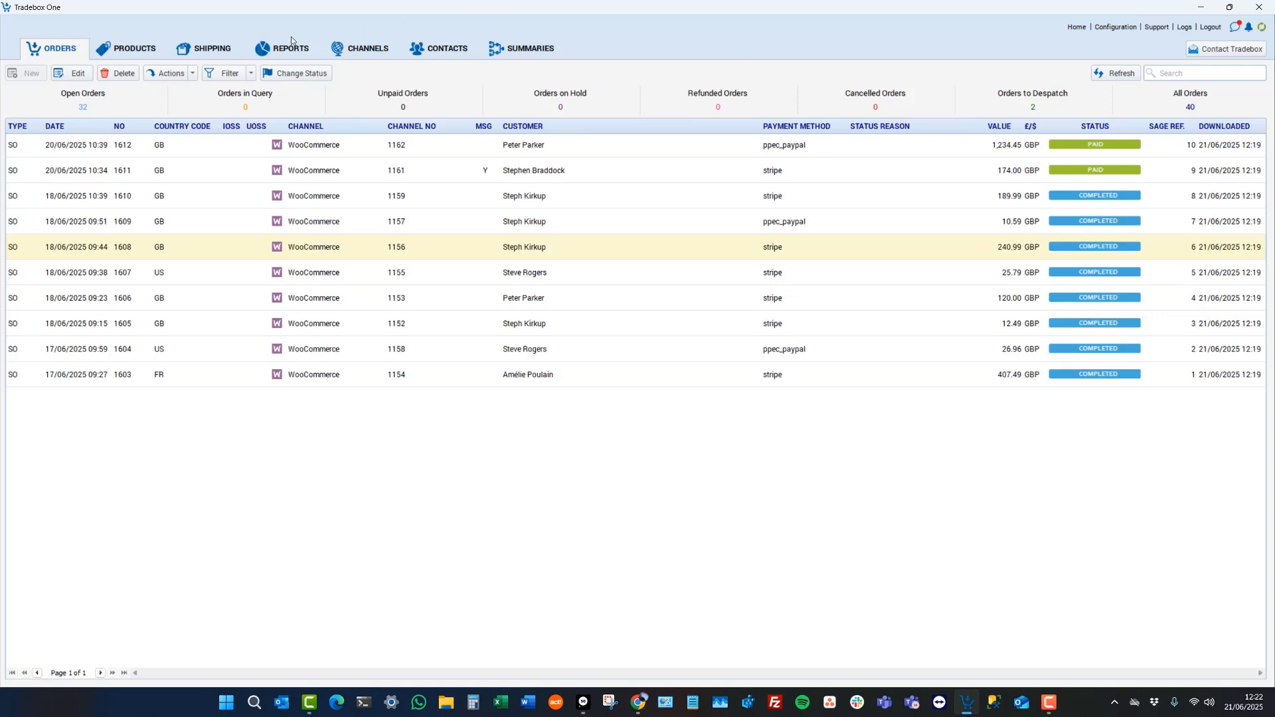
click(185, 57)
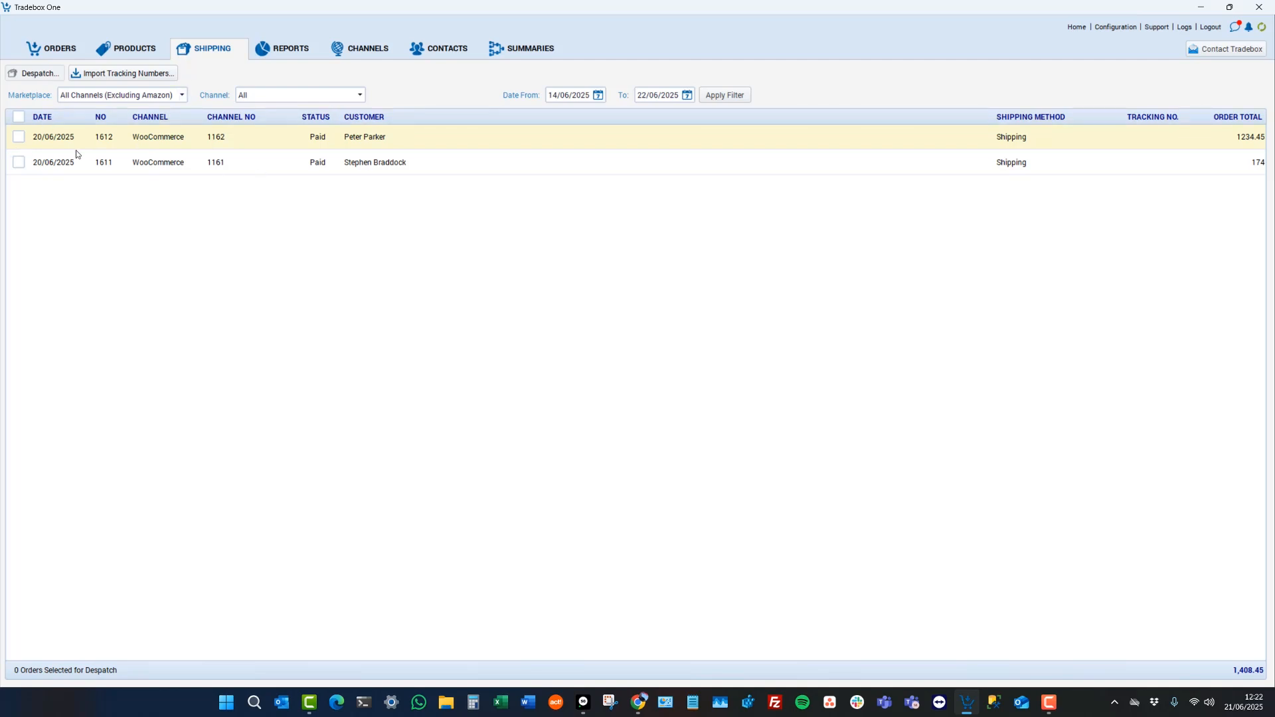
click(37, 48)
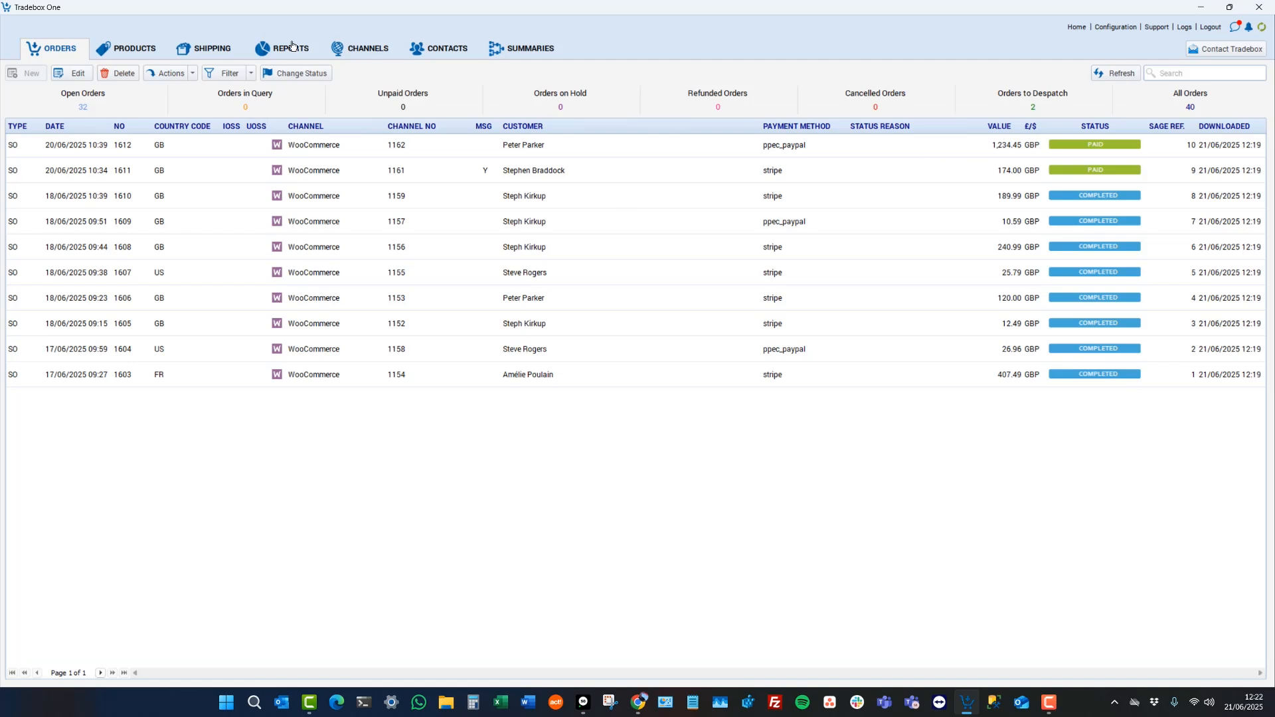
Step: Despatch both paid WooCommerce orders and check their status in the orders list
click(206, 50)
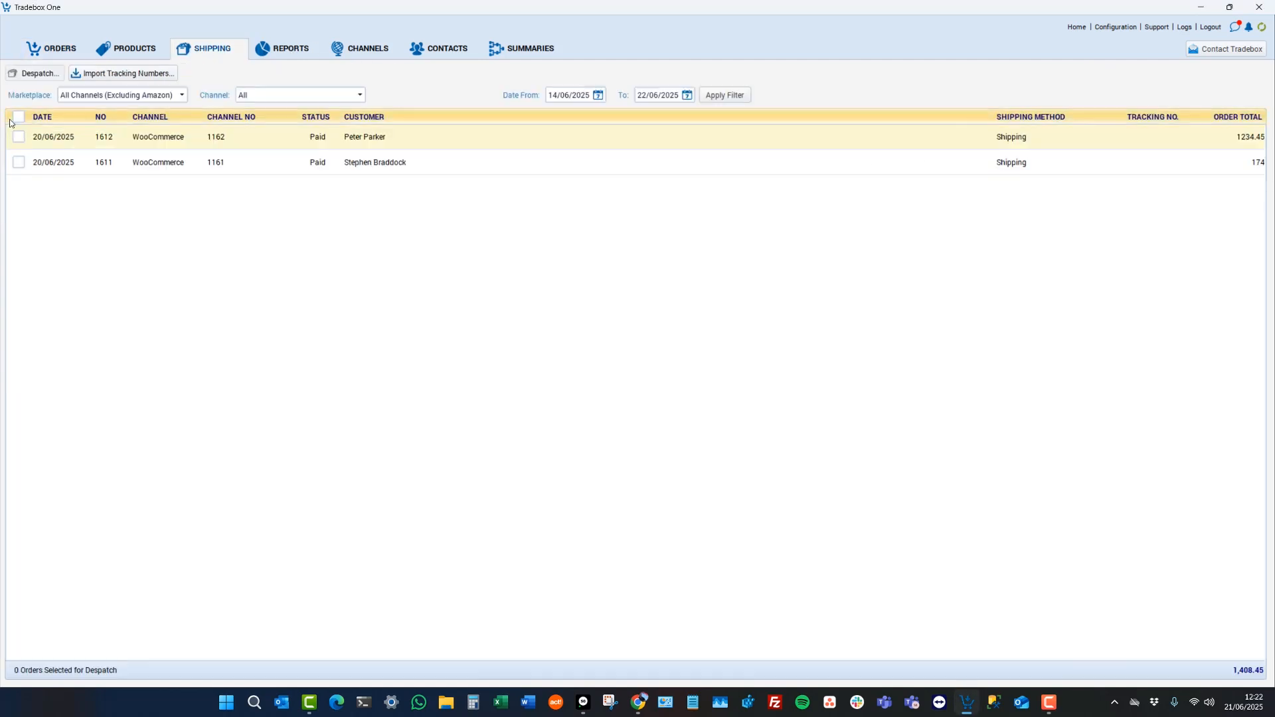
click(18, 116)
click(33, 76)
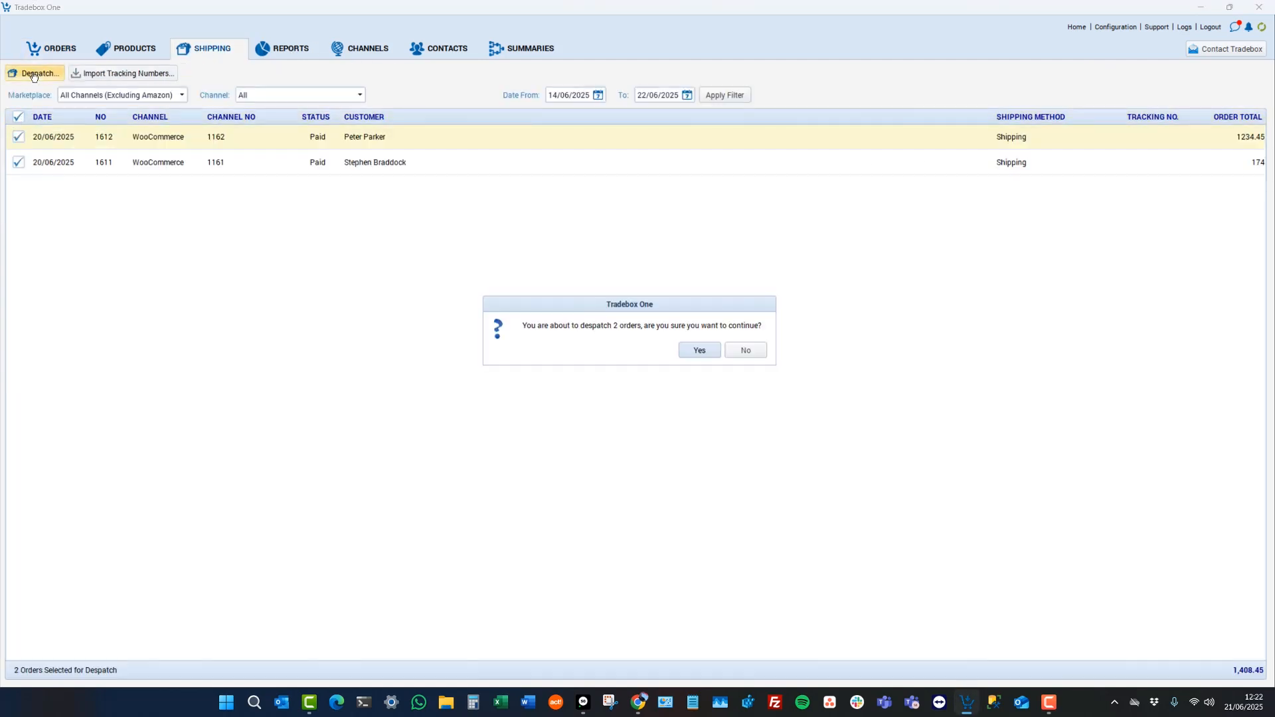
click(692, 353)
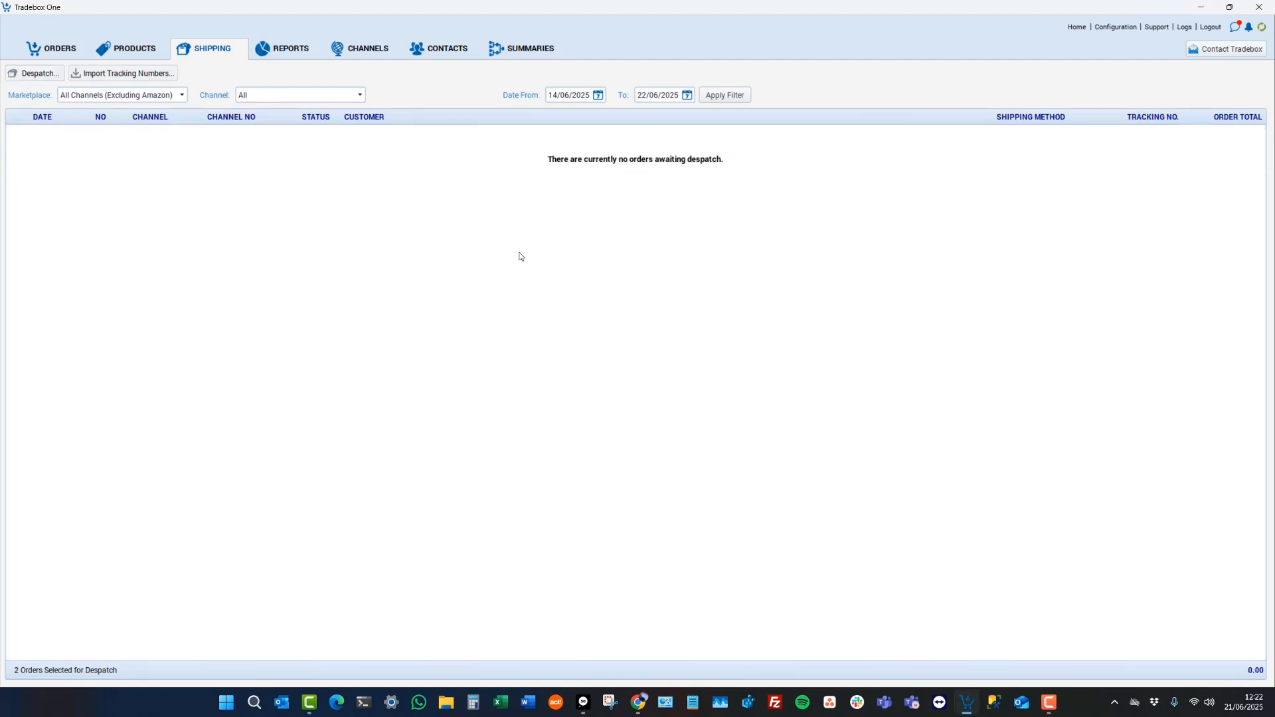
click(58, 48)
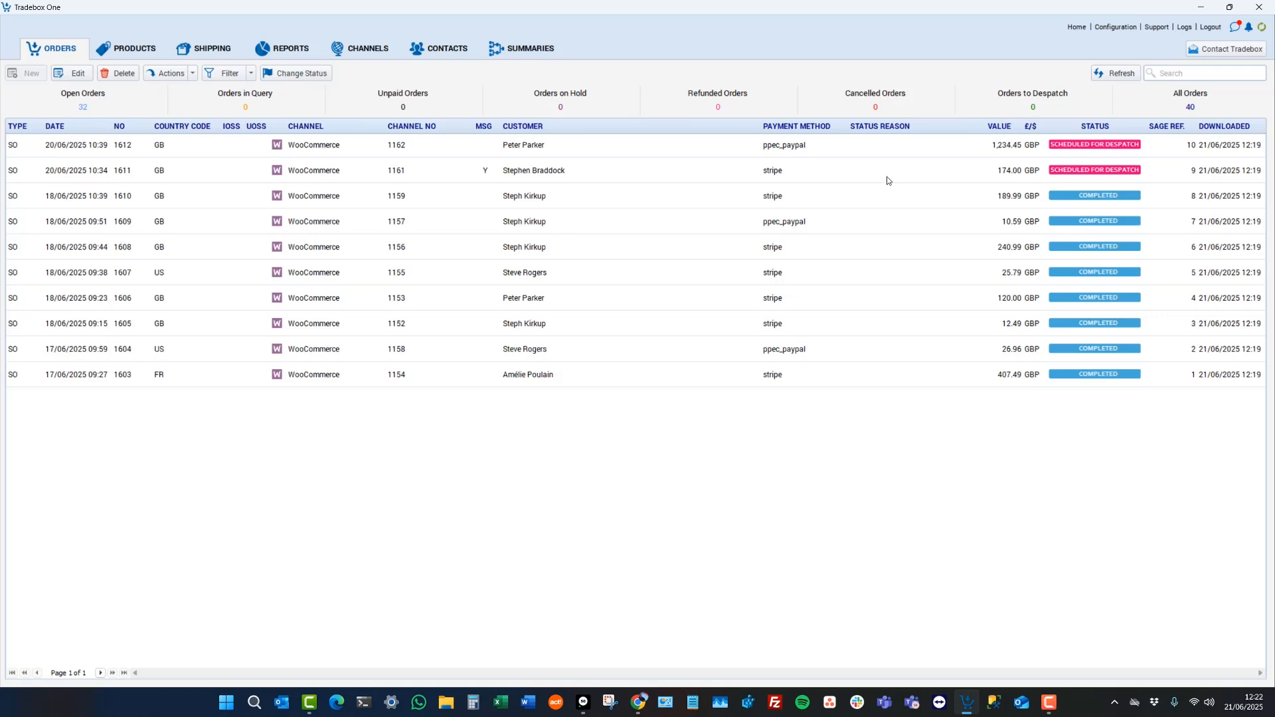
Step: View the sales channels list, switch to Sage 50 and list the refreshed invoices and credits with the highest number first
click(369, 49)
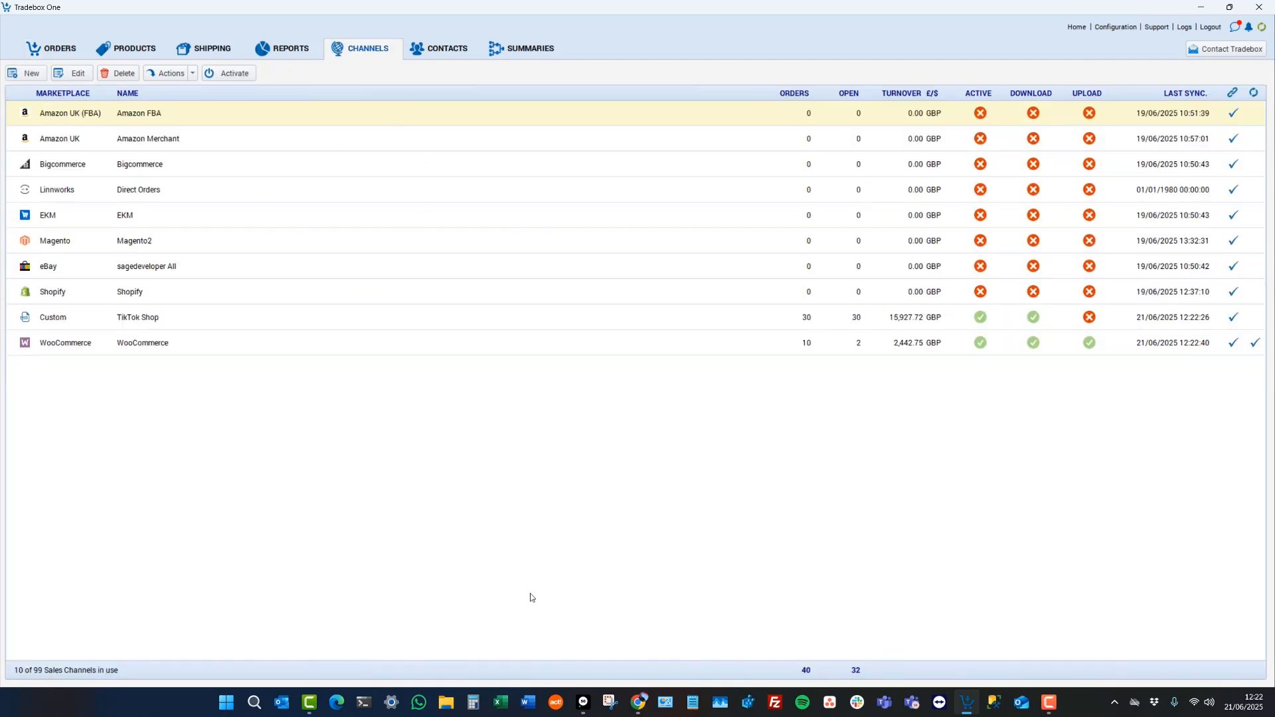
click(583, 702)
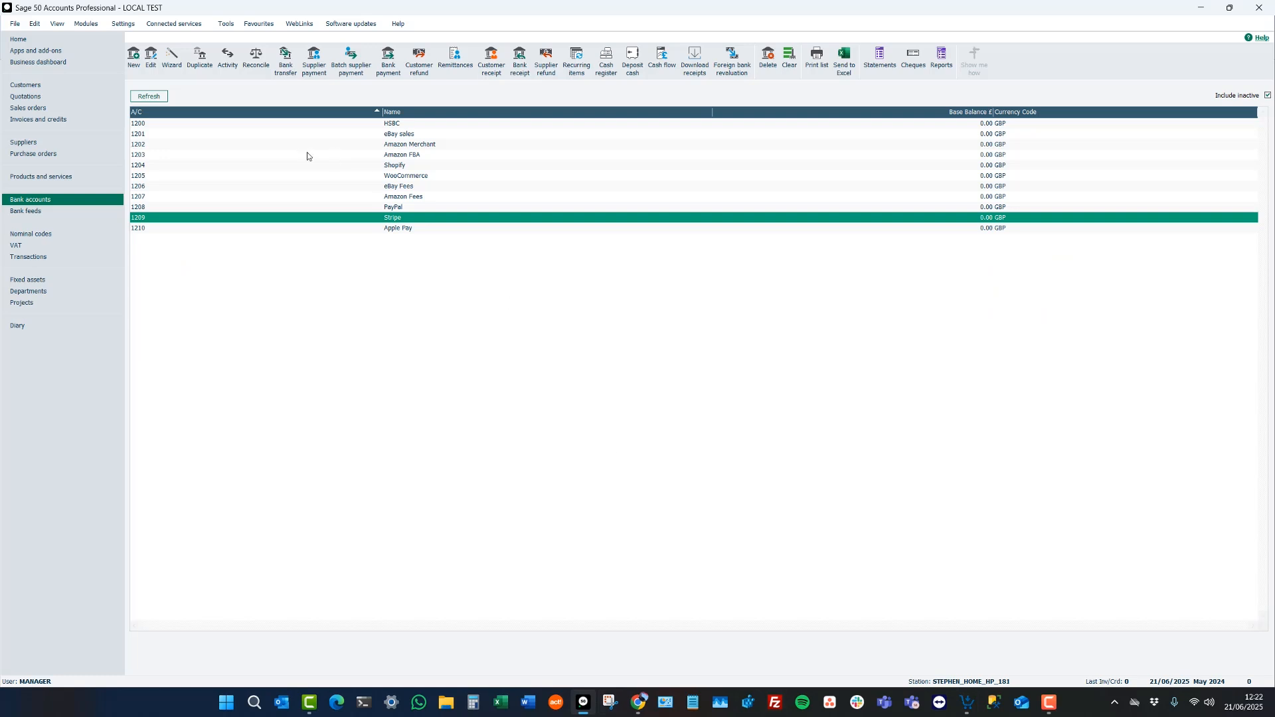
click(60, 123)
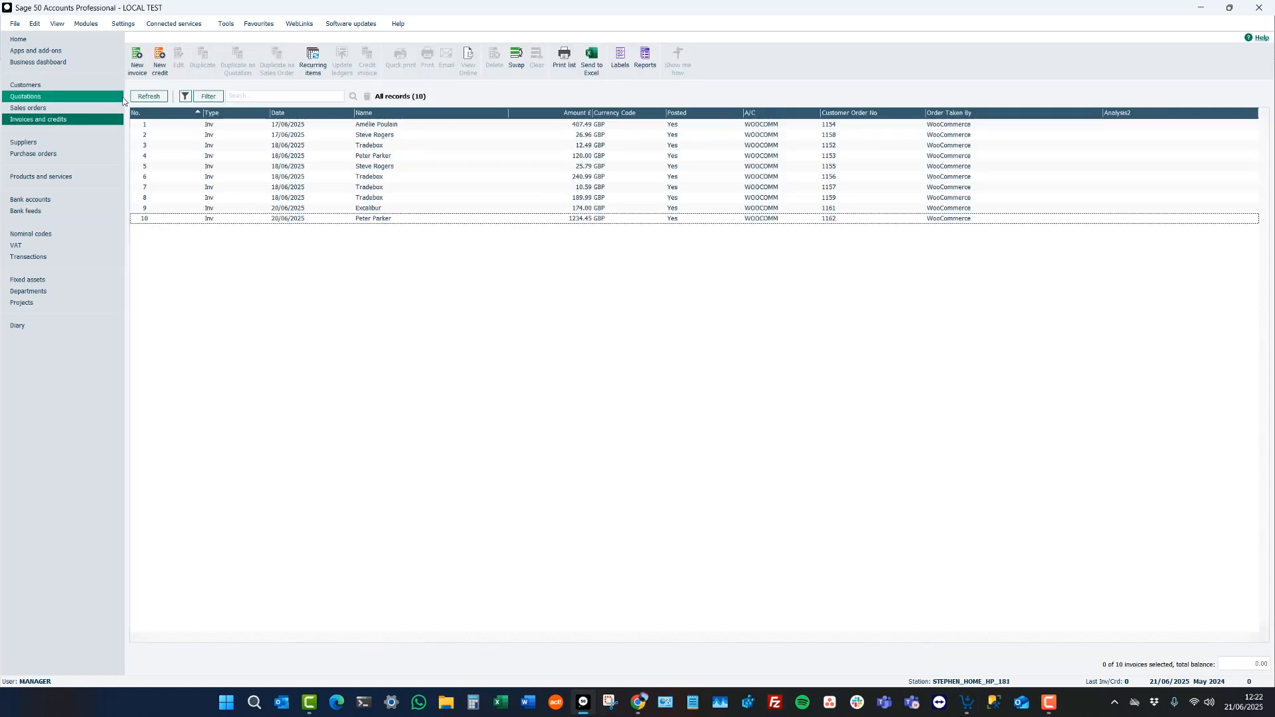
click(149, 97)
click(146, 115)
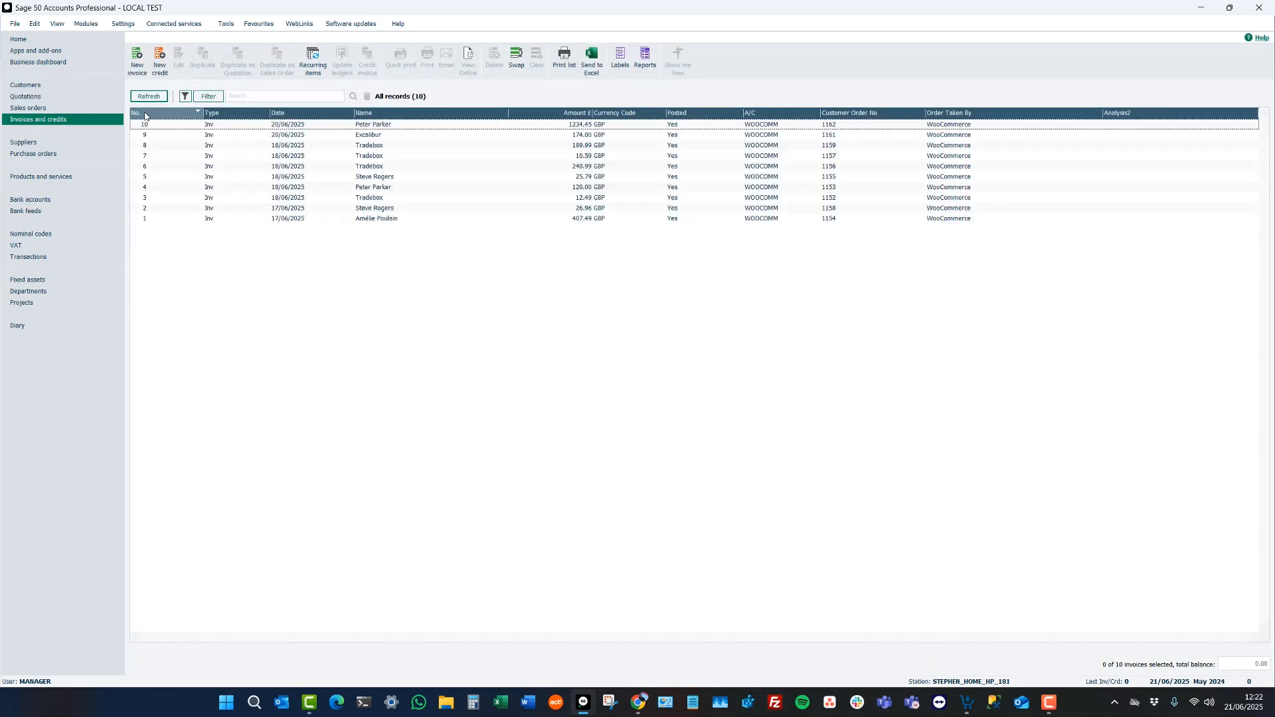
Step: Open the newest WooCommerce invoice in Sage 50 and review its product lines and payment details
click(357, 125)
double_click(357, 125)
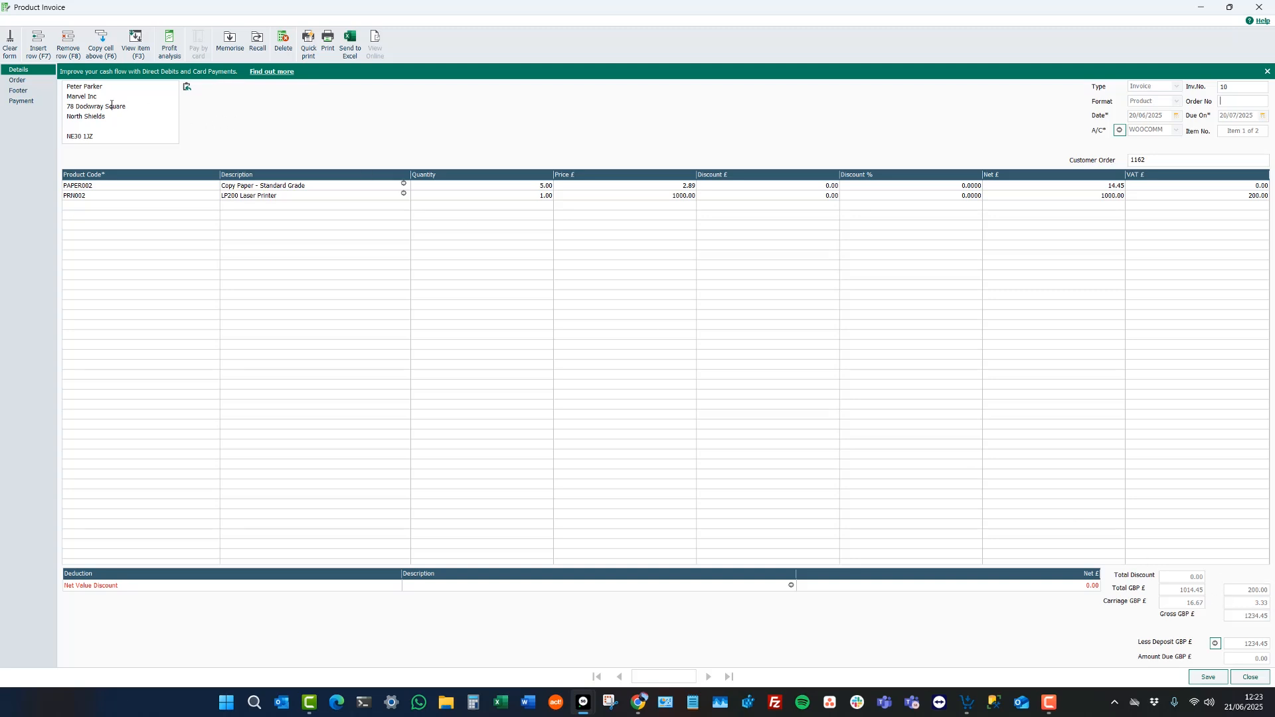
click(24, 101)
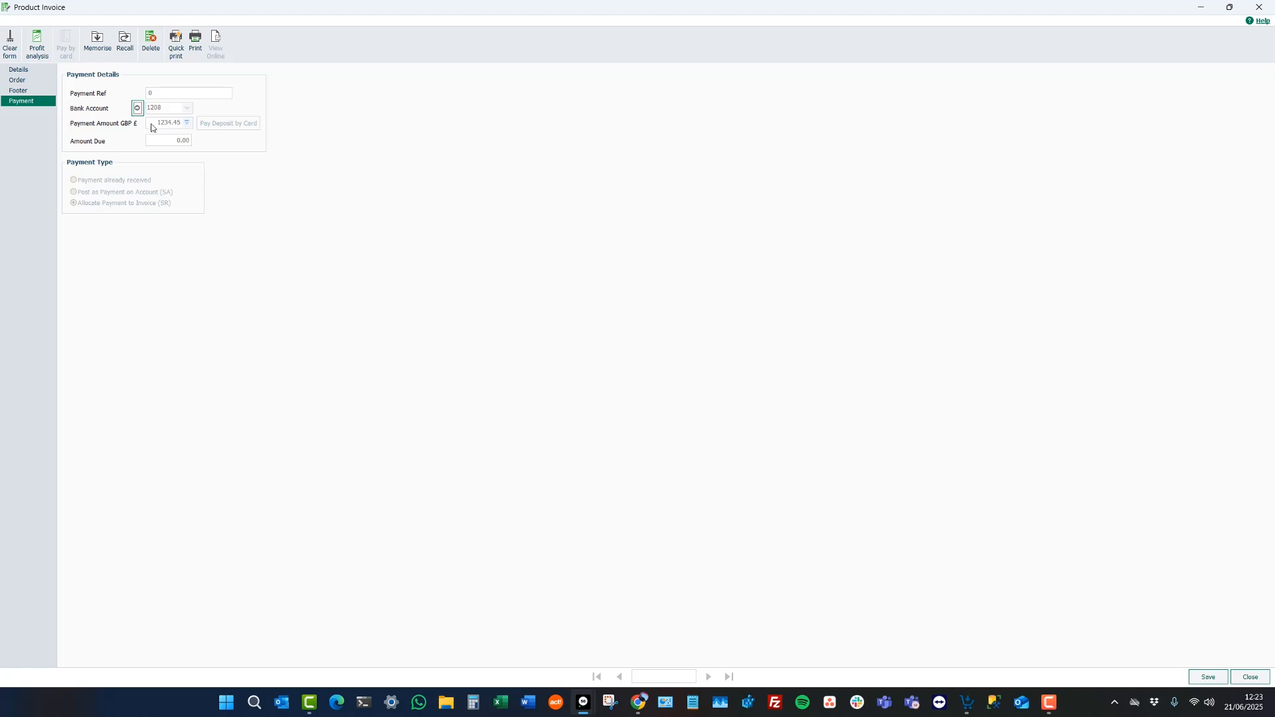
click(1267, 682)
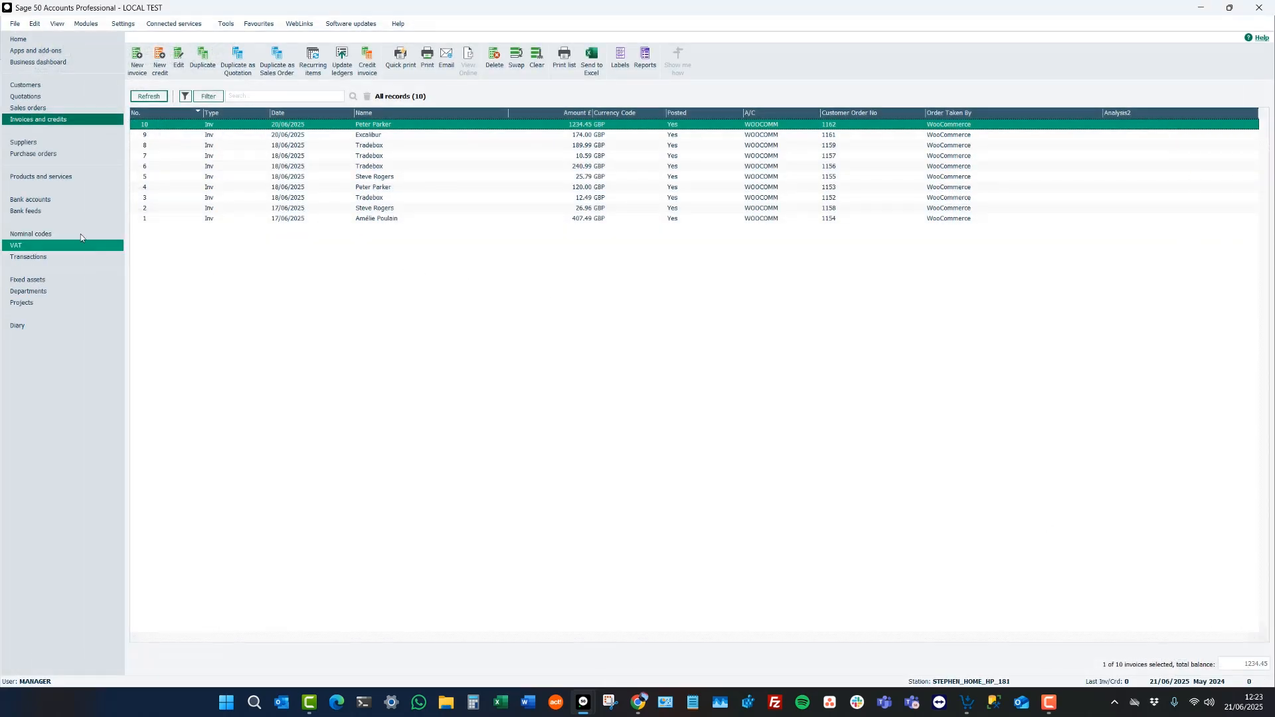
Step: Refresh the Sage 50 bank accounts and check the balances of the PayPal and Stripe accounts
click(59, 200)
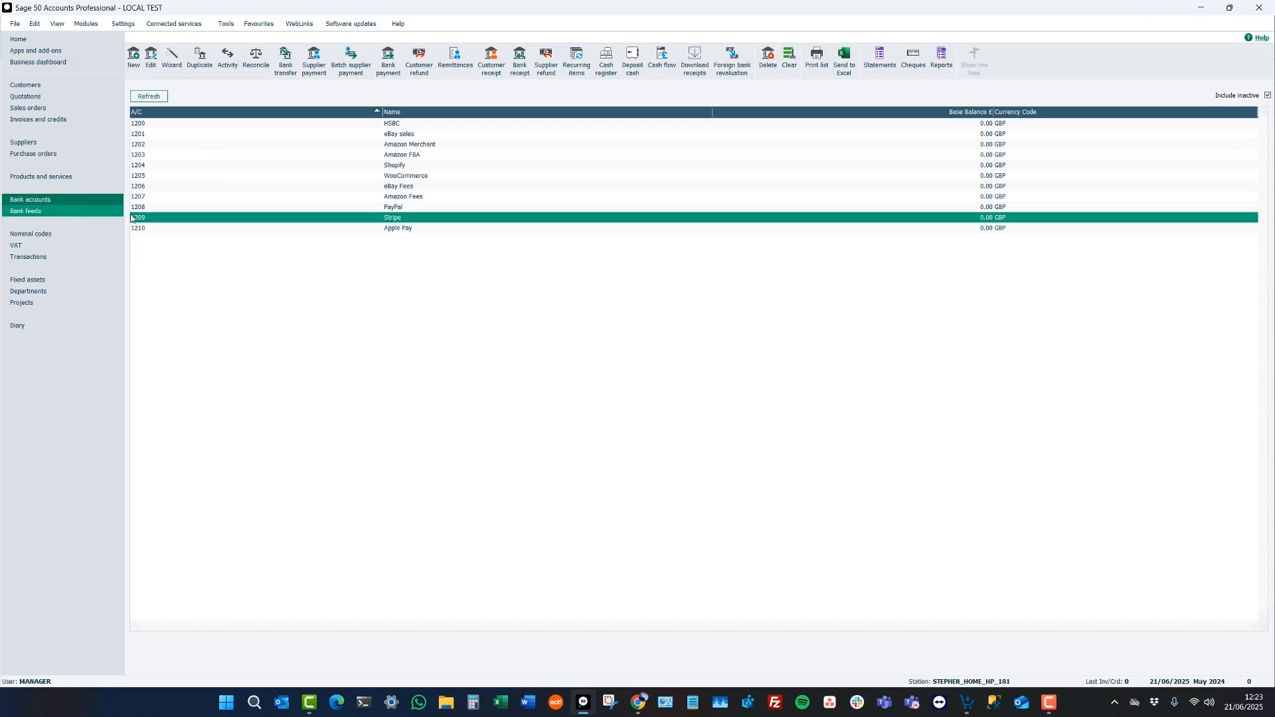
click(160, 98)
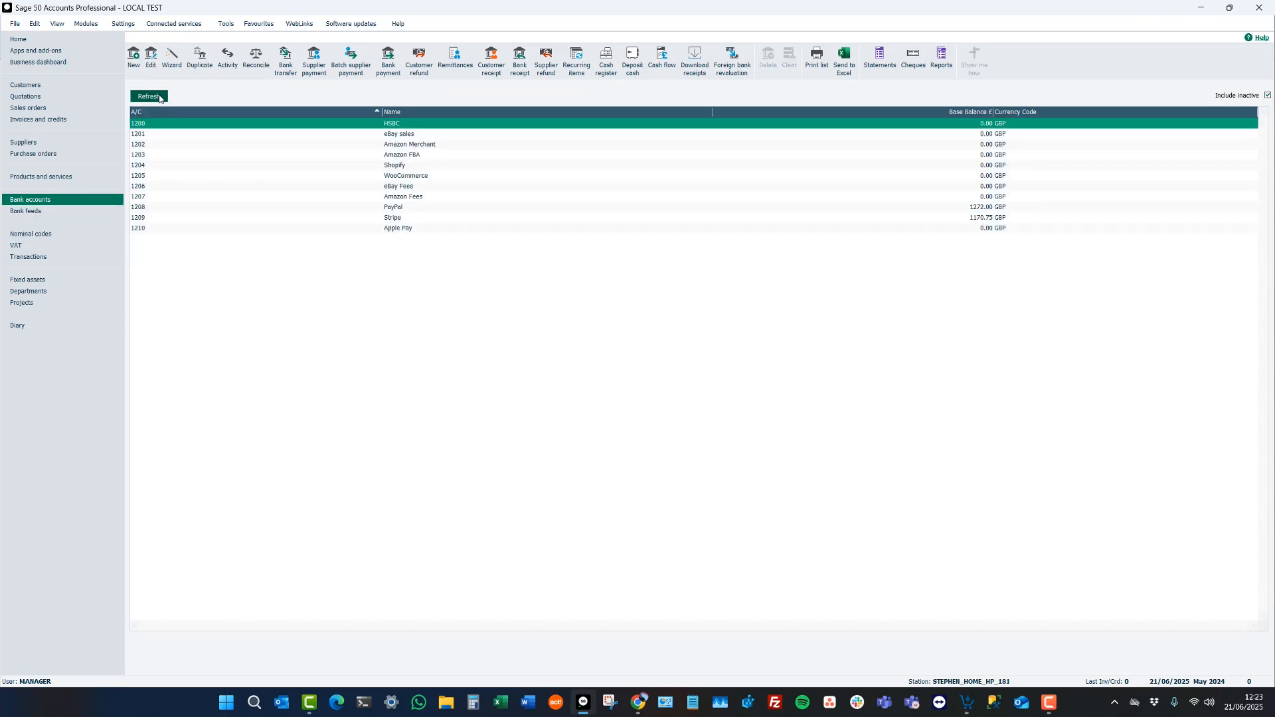
click(468, 208)
click(464, 218)
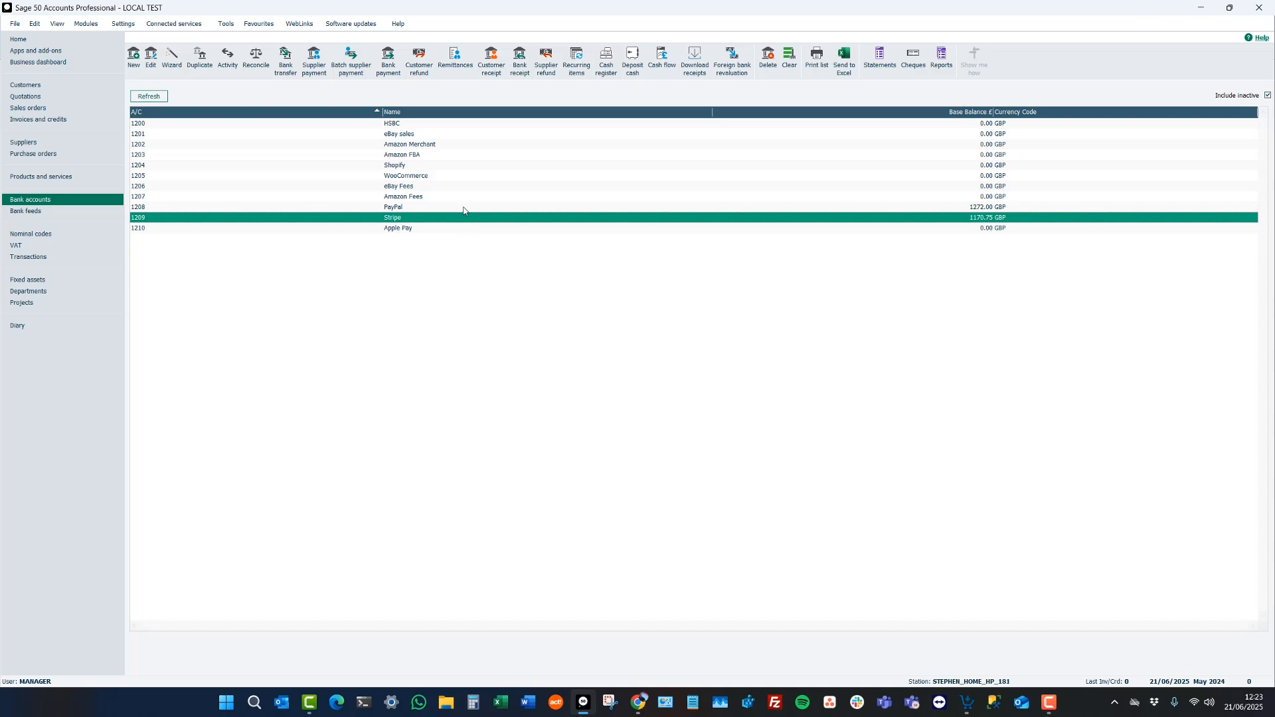
Step: Review the sales receipts in the PayPal bank account's activity, close it and select the Stripe account
click(464, 207)
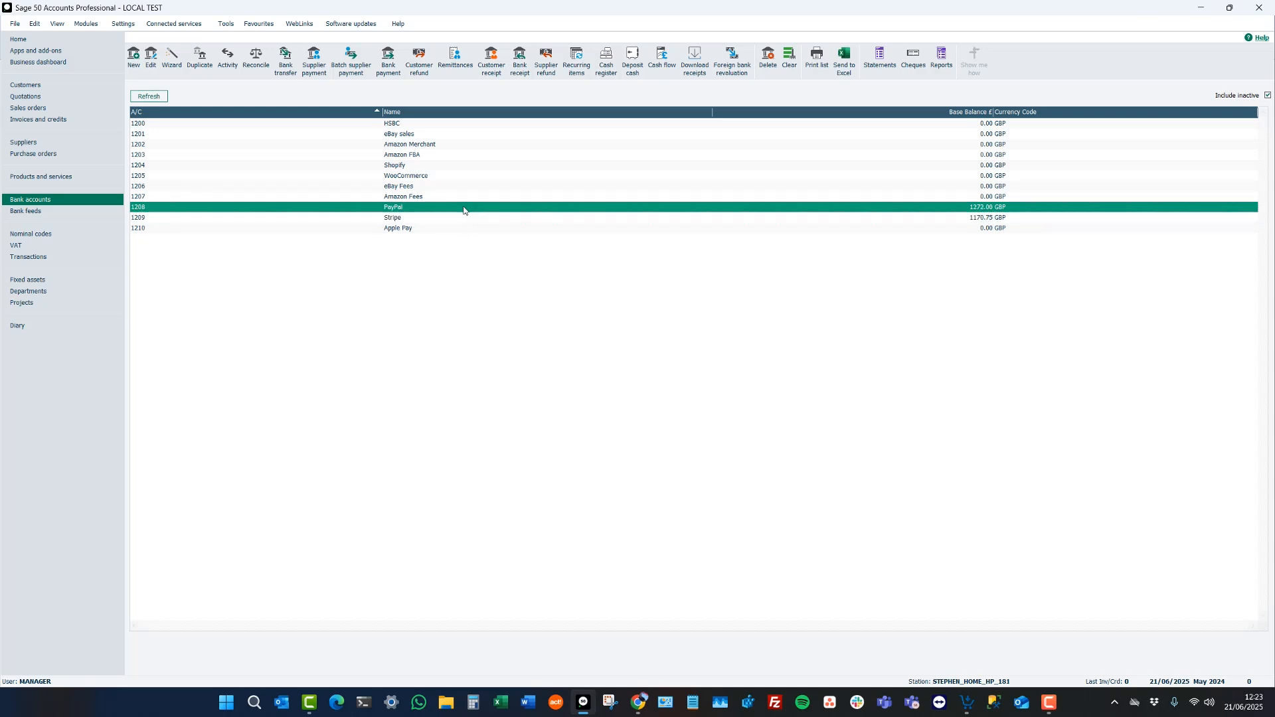
click(228, 59)
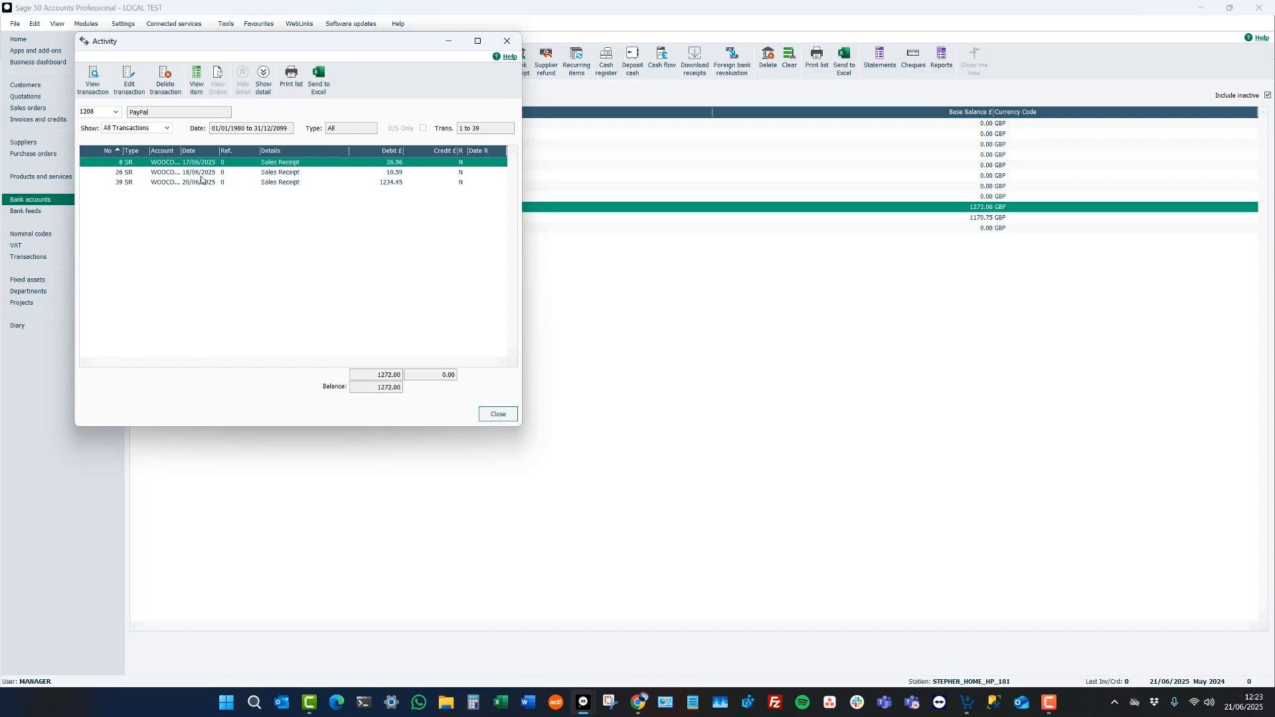
click(497, 414)
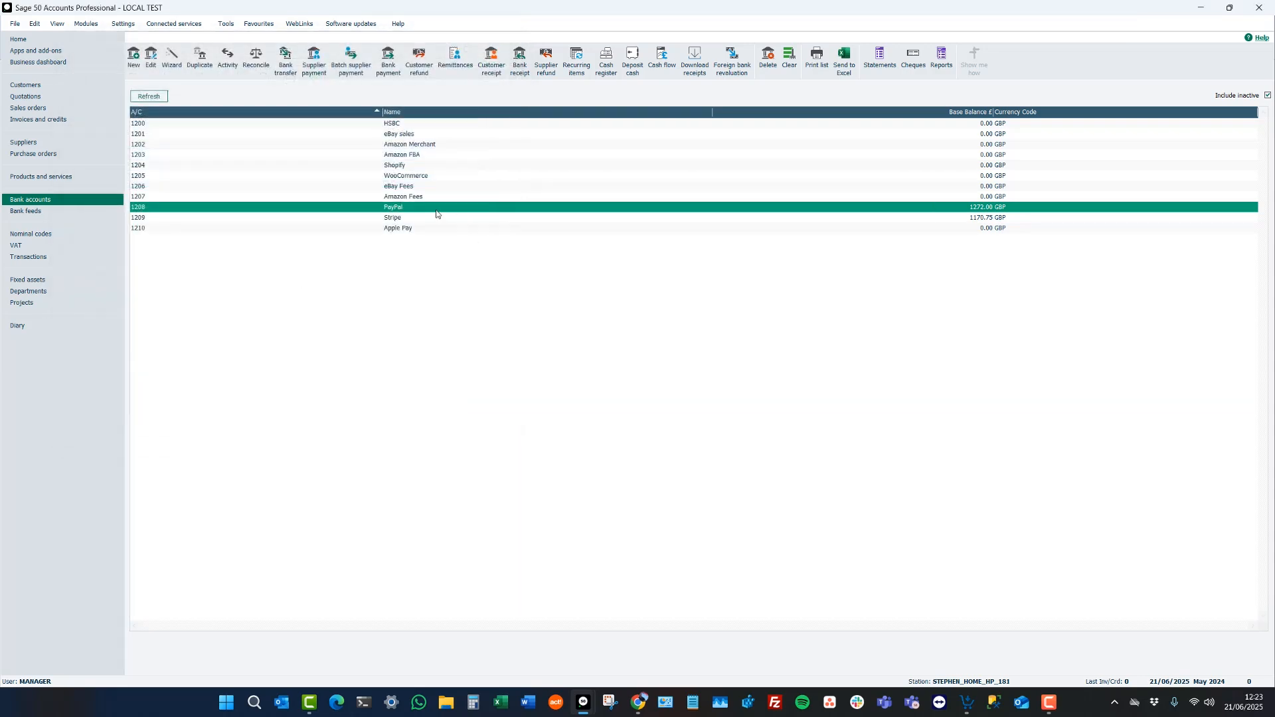
click(399, 218)
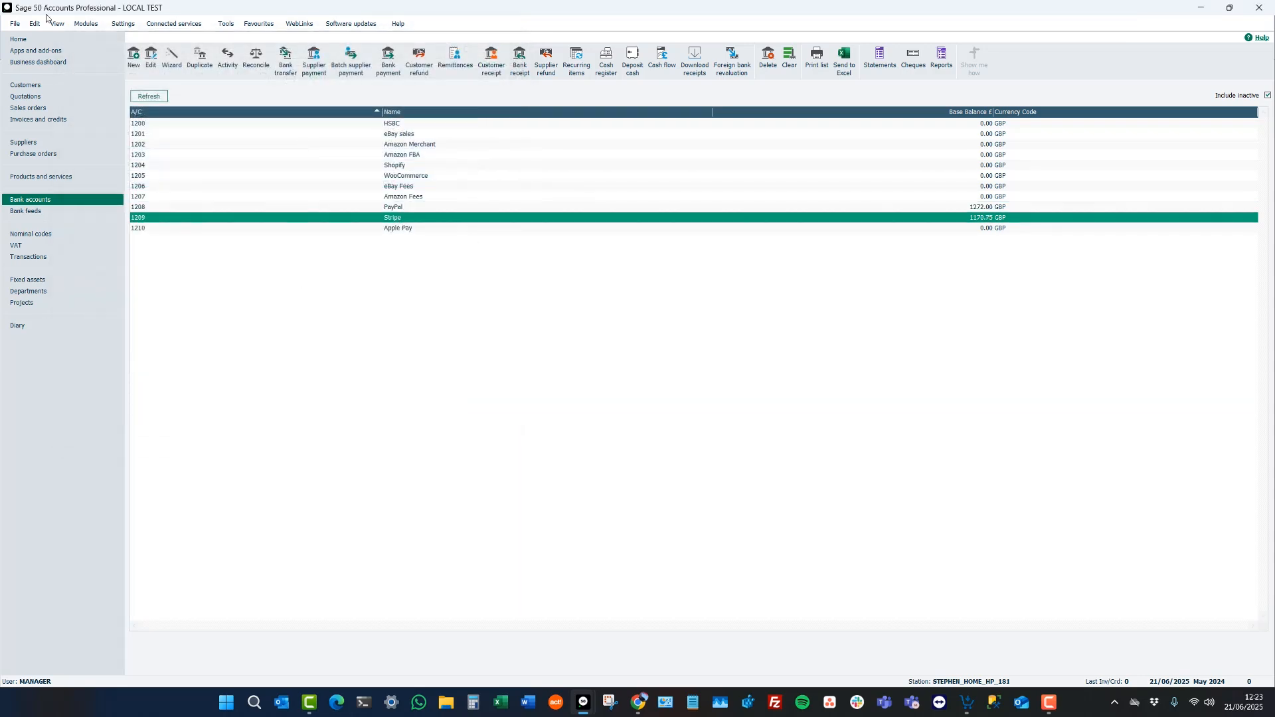
Step: Review the sales receipts in the Stripe bank account's activity and close it
click(226, 61)
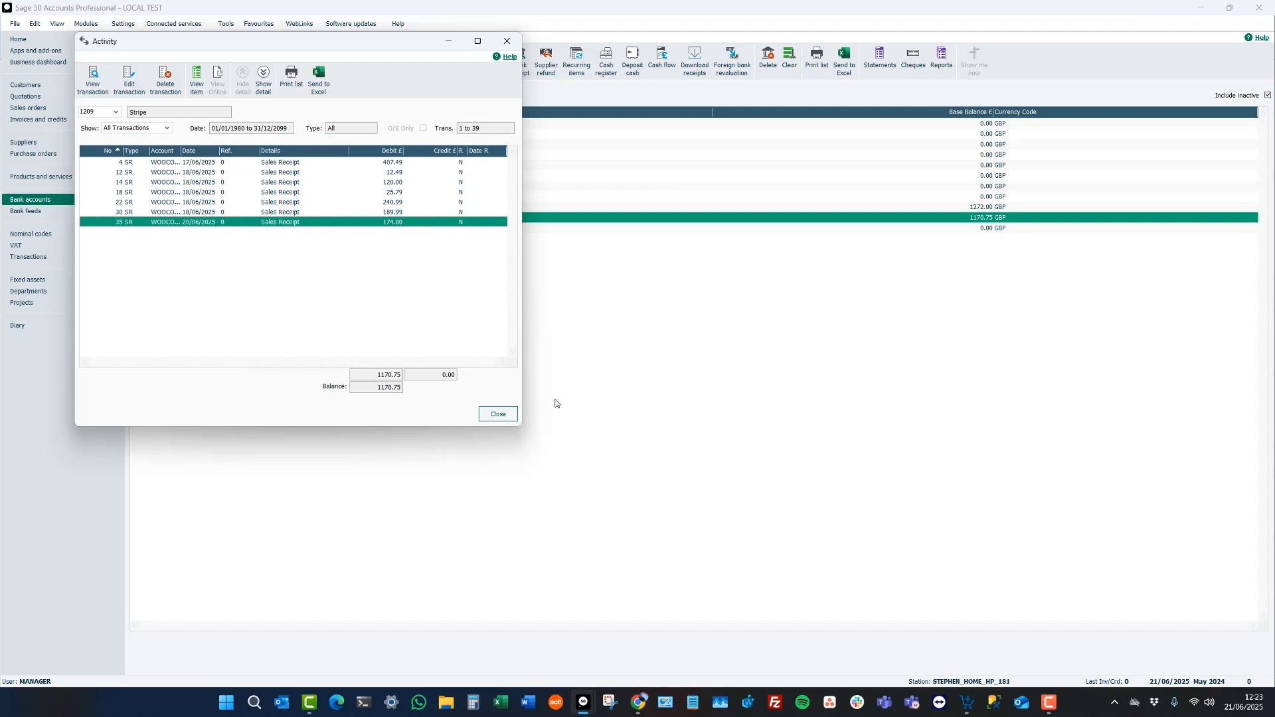
click(498, 414)
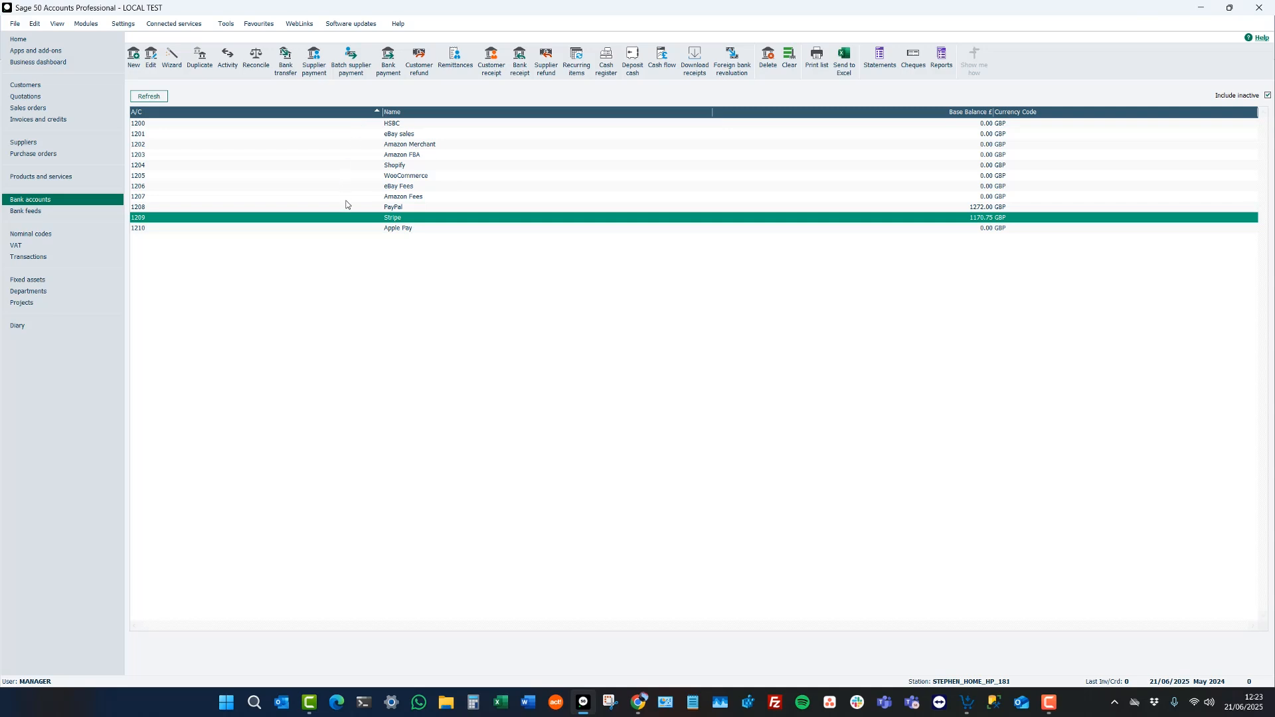
Step: Record a bank transfer of 1000 from the Stripe account 1209 to the HSBC account 1200 and check the HSBC balance
click(293, 69)
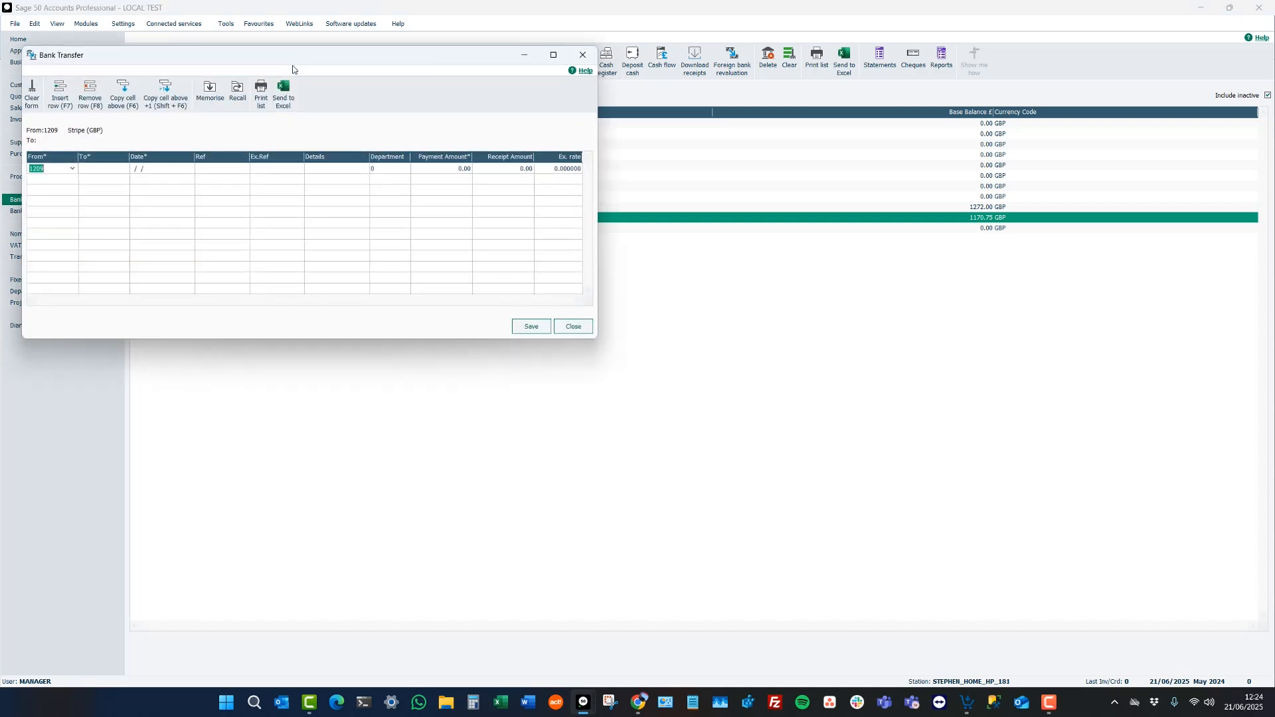
key(Tab)
text(12)
key(Tab)
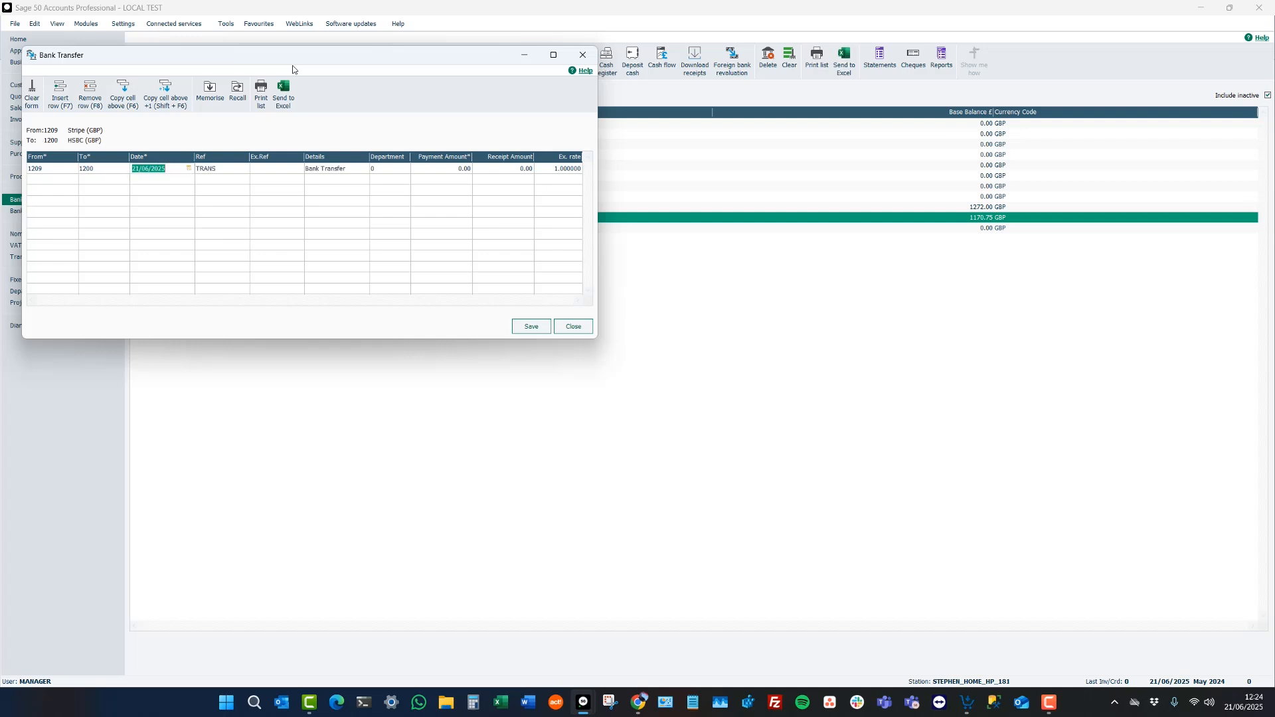
key(Tab)
key(Tab)
key(Tab)
key(Tab)
key(Tab)
key(Tab)
text(1000)
click(525, 327)
click(574, 326)
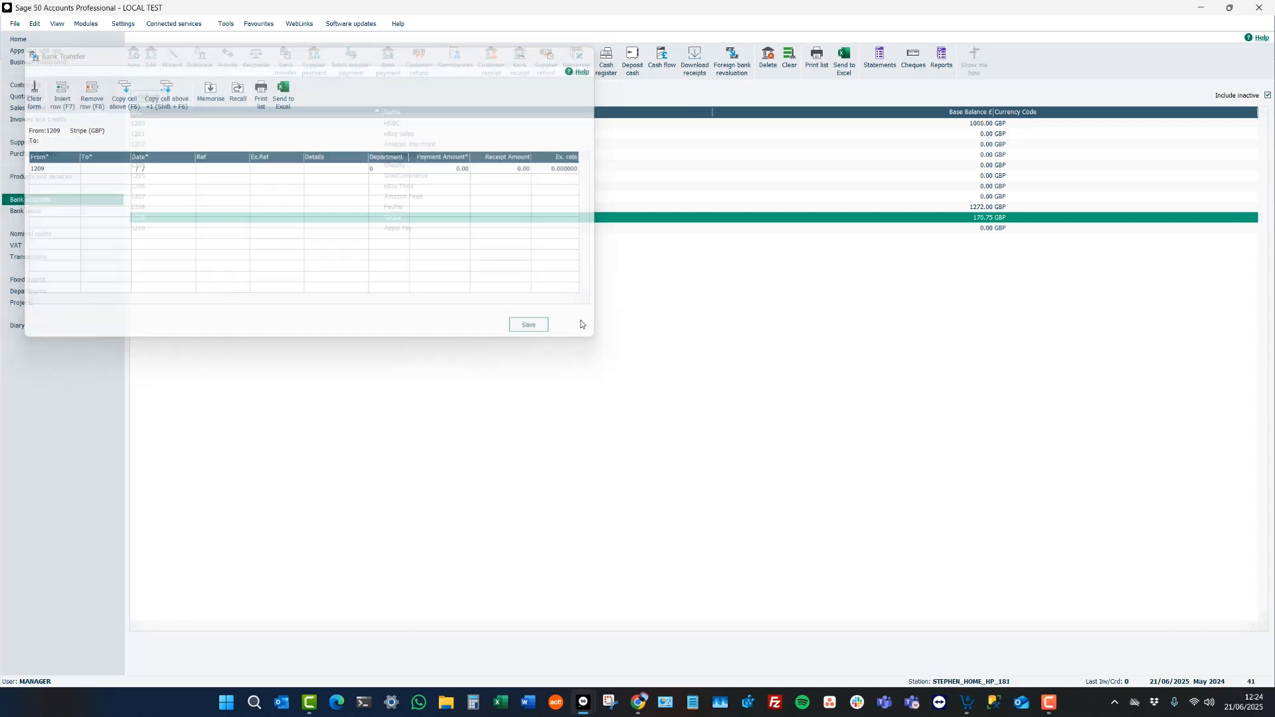
click(686, 126)
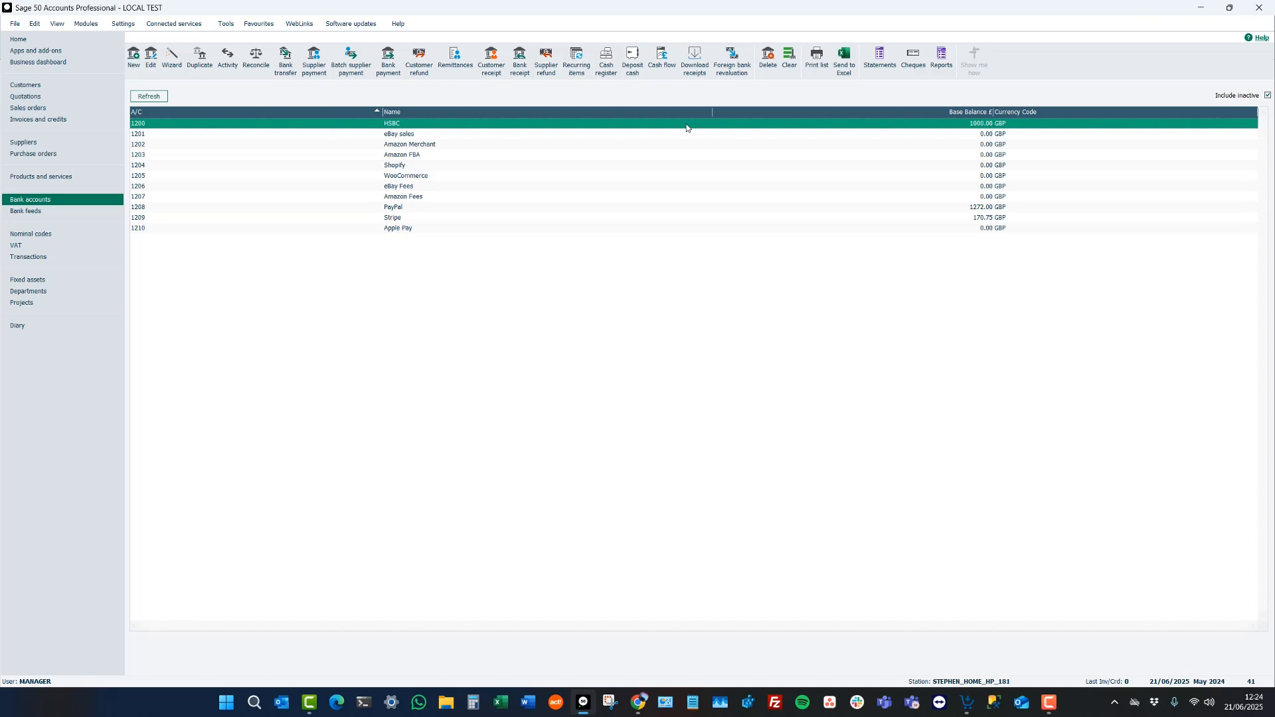
Step: Enter a bank payment from the Stripe account with nominal code 7604, details "Stripe Fees" and a net amount of 170.75
click(547, 217)
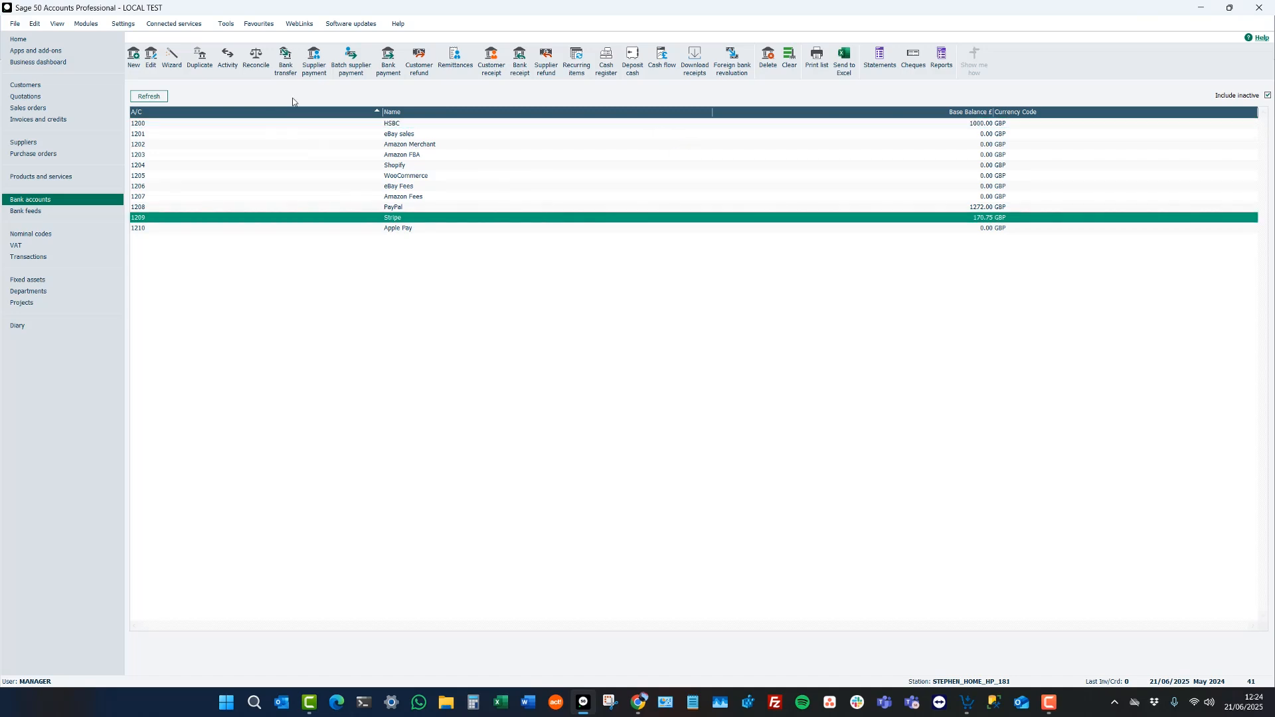
click(383, 66)
key(Tab)
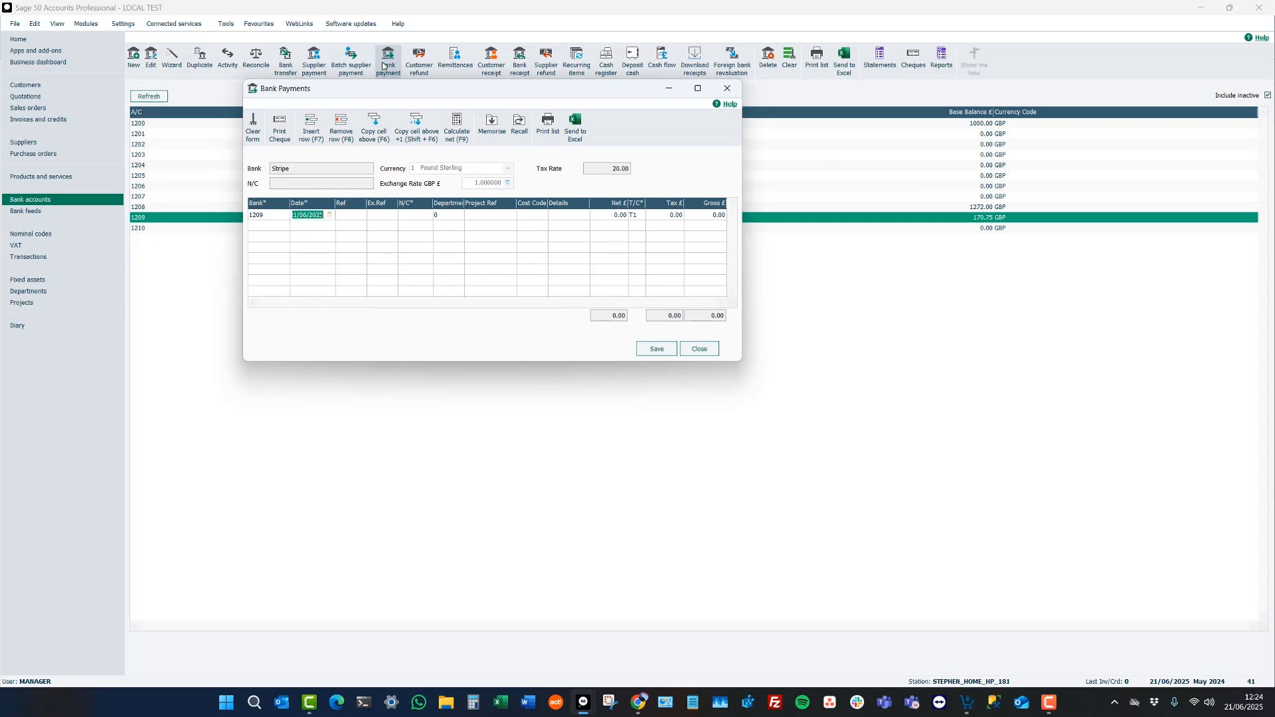
key(Tab)
text(76004)
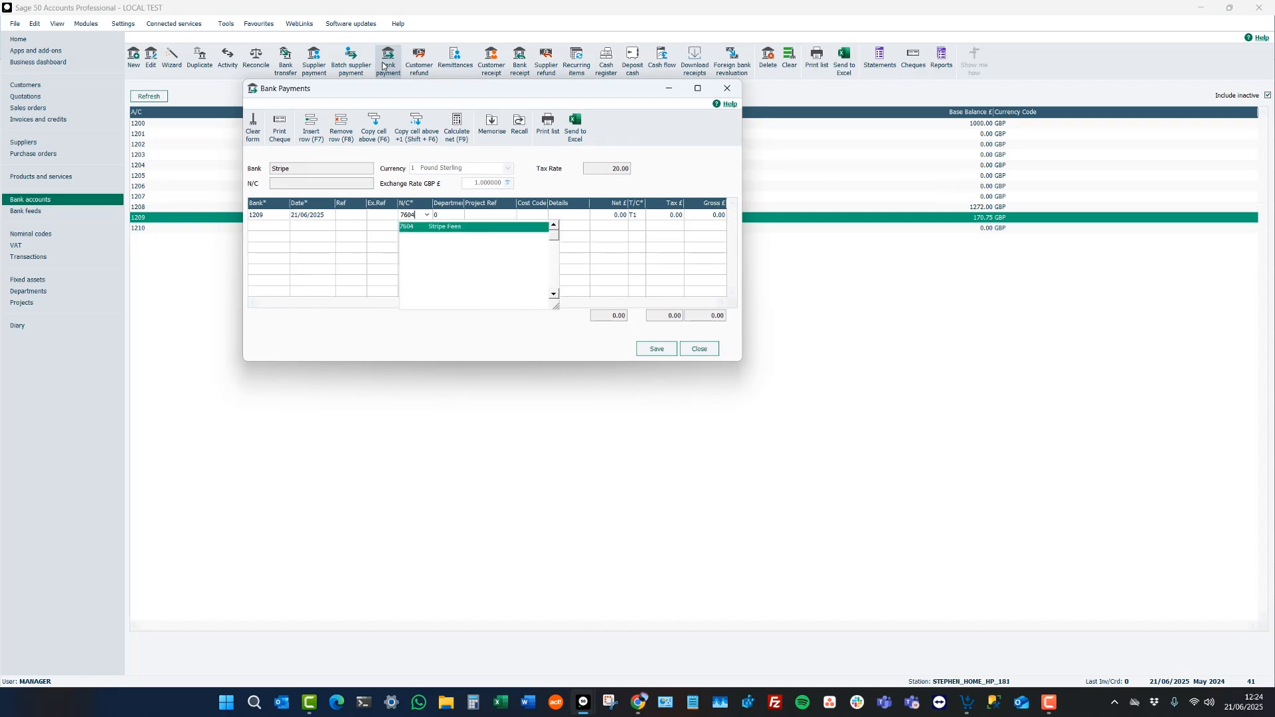
key(Tab)
key(Tab)
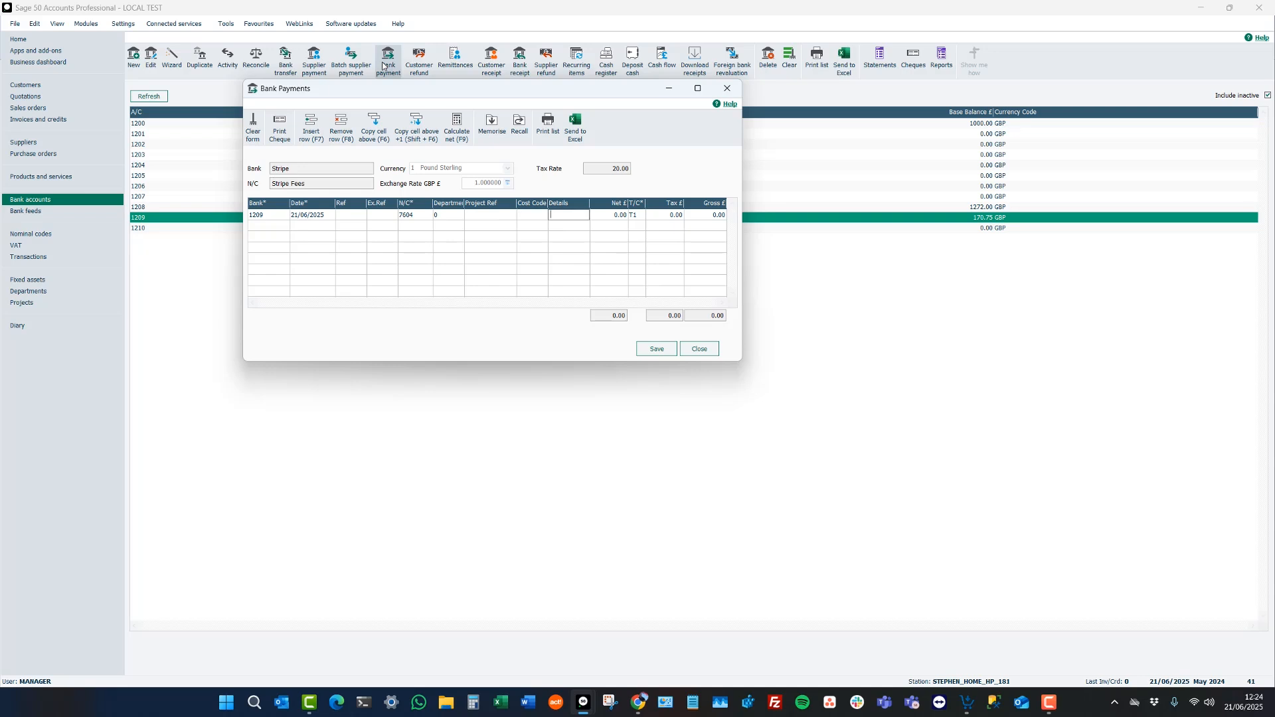
text(Strip)
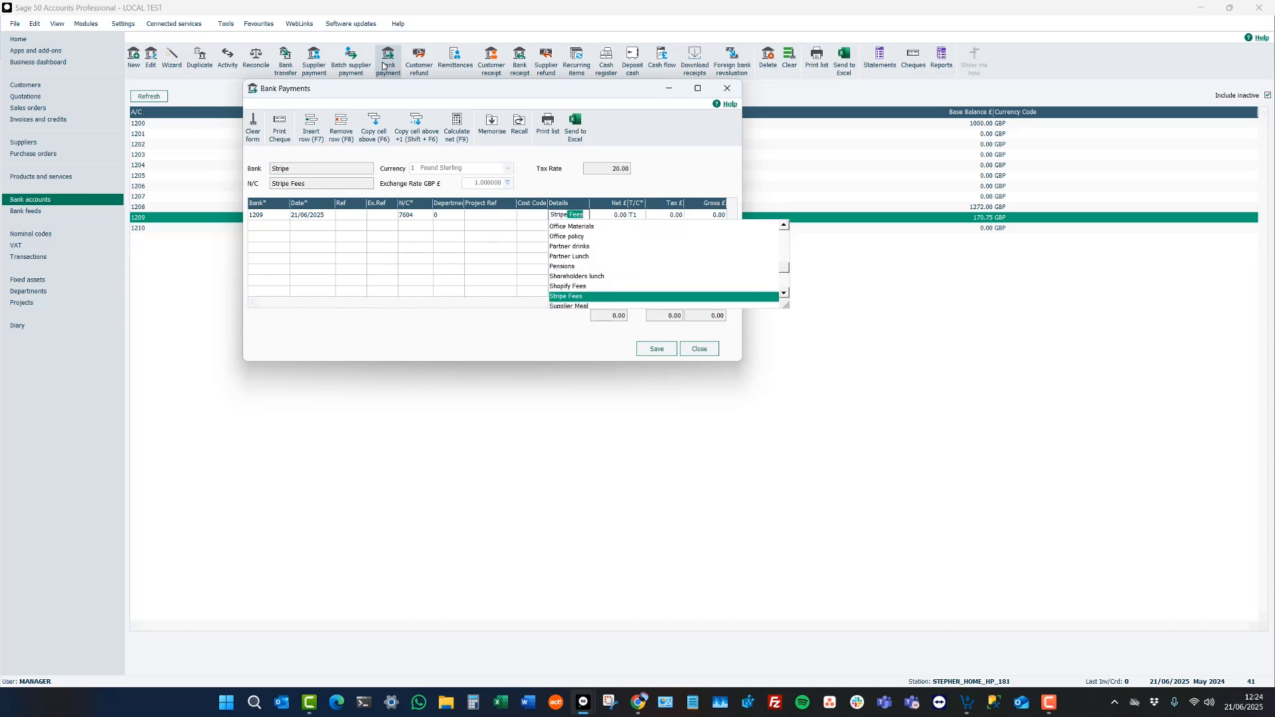
text(e)
key(Tab)
text(170)
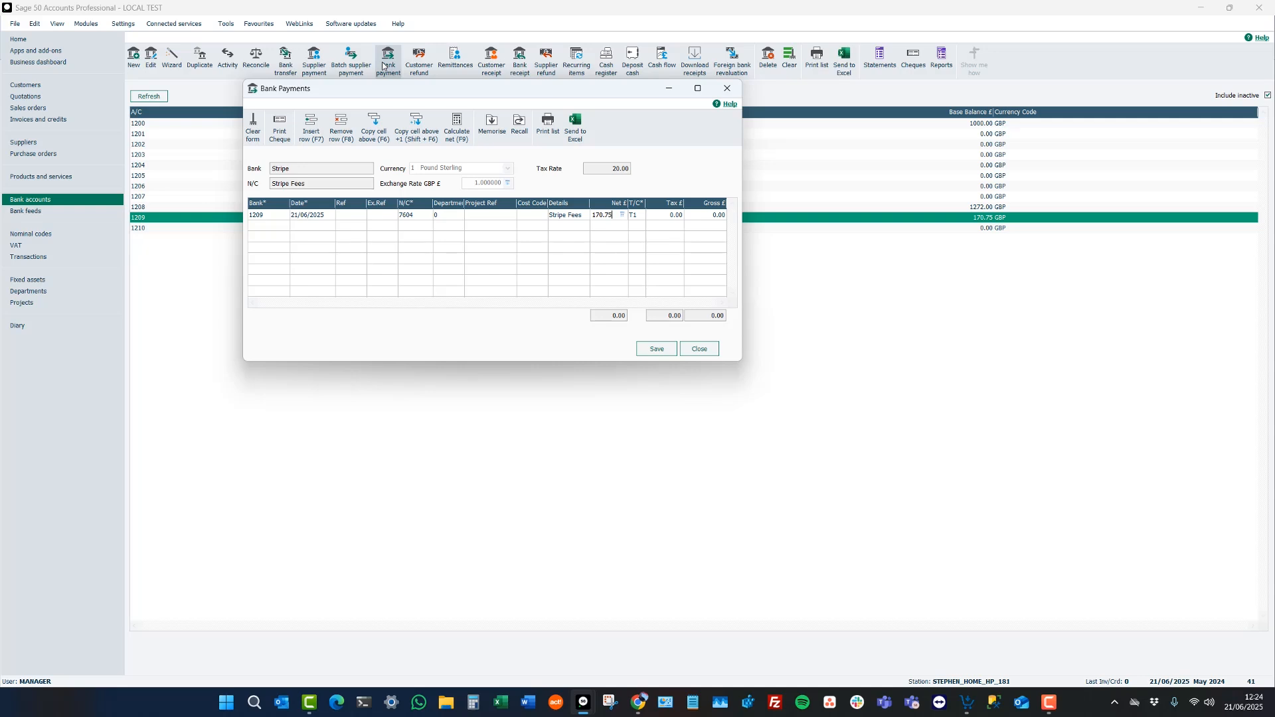
Step: Set the Stripe fees payment's tax code to T9, save the payment and close the entry form
key(Tab)
text(9)
key(Tab)
key(shift+Tab)
key(Tab)
click(656, 354)
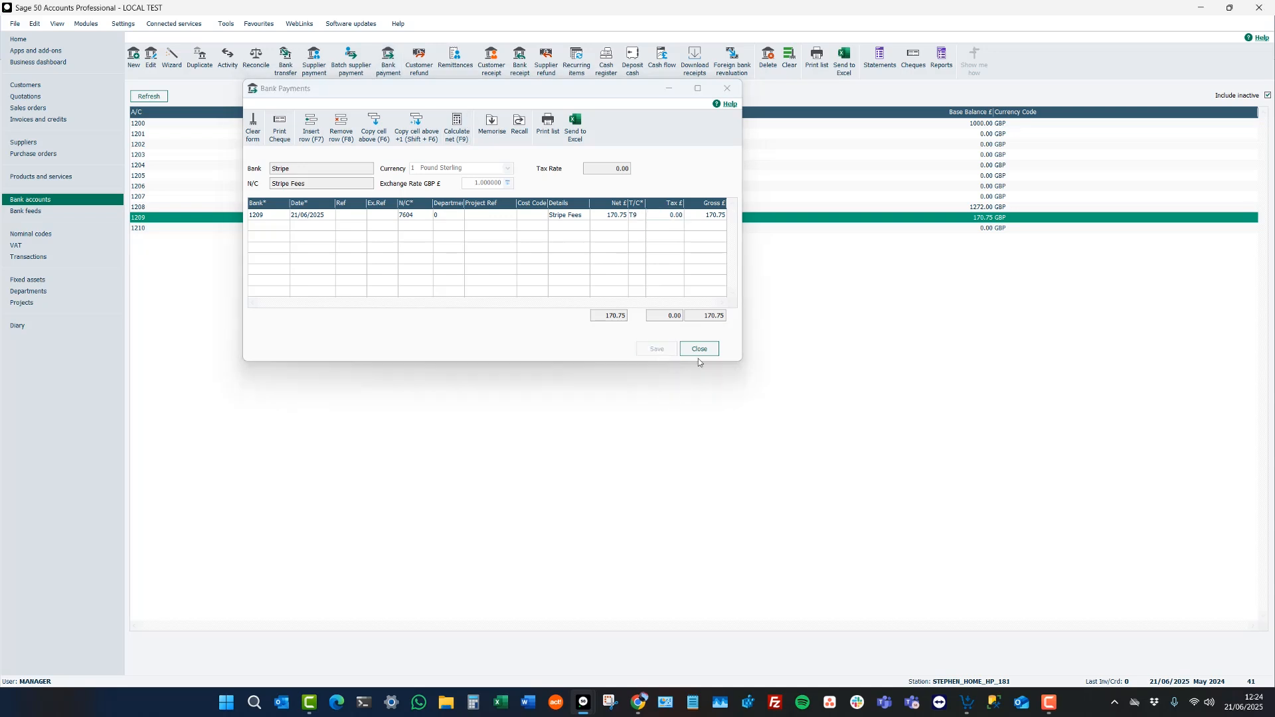
click(699, 350)
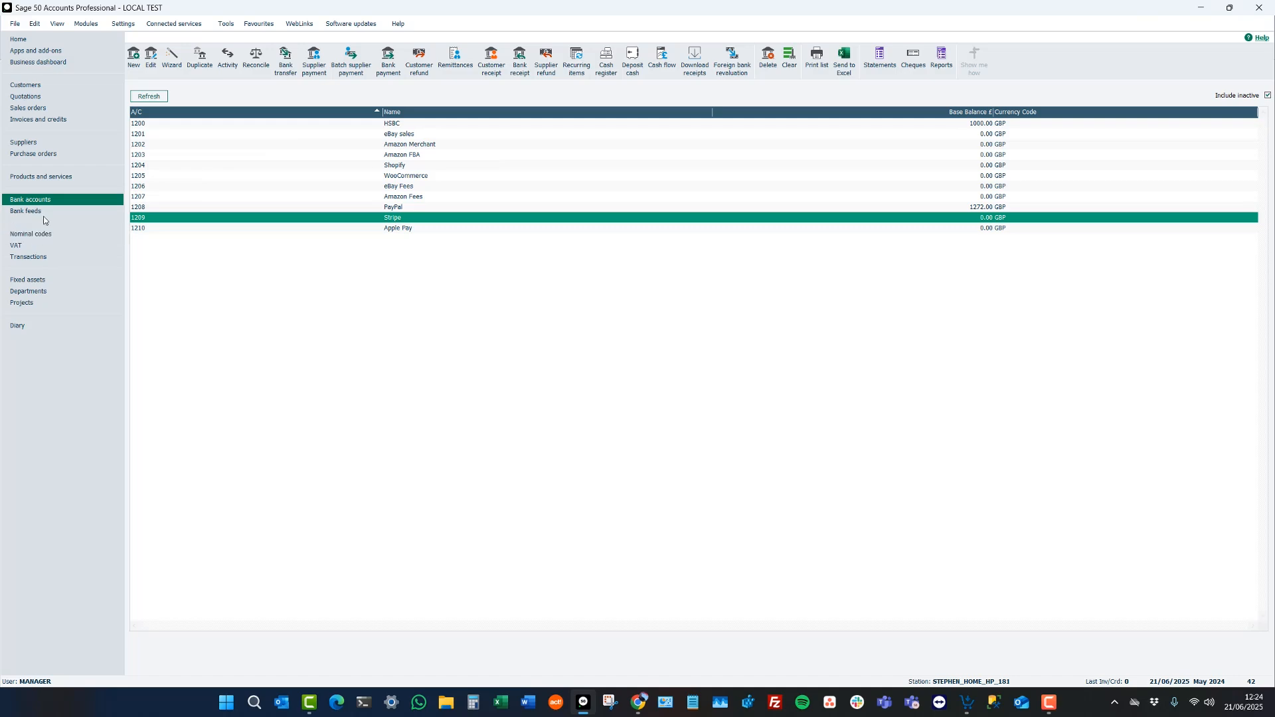
Step: List the products with the lowest quantity in stock first and go through the stock levels from PEN003 to TAPE001
click(41, 181)
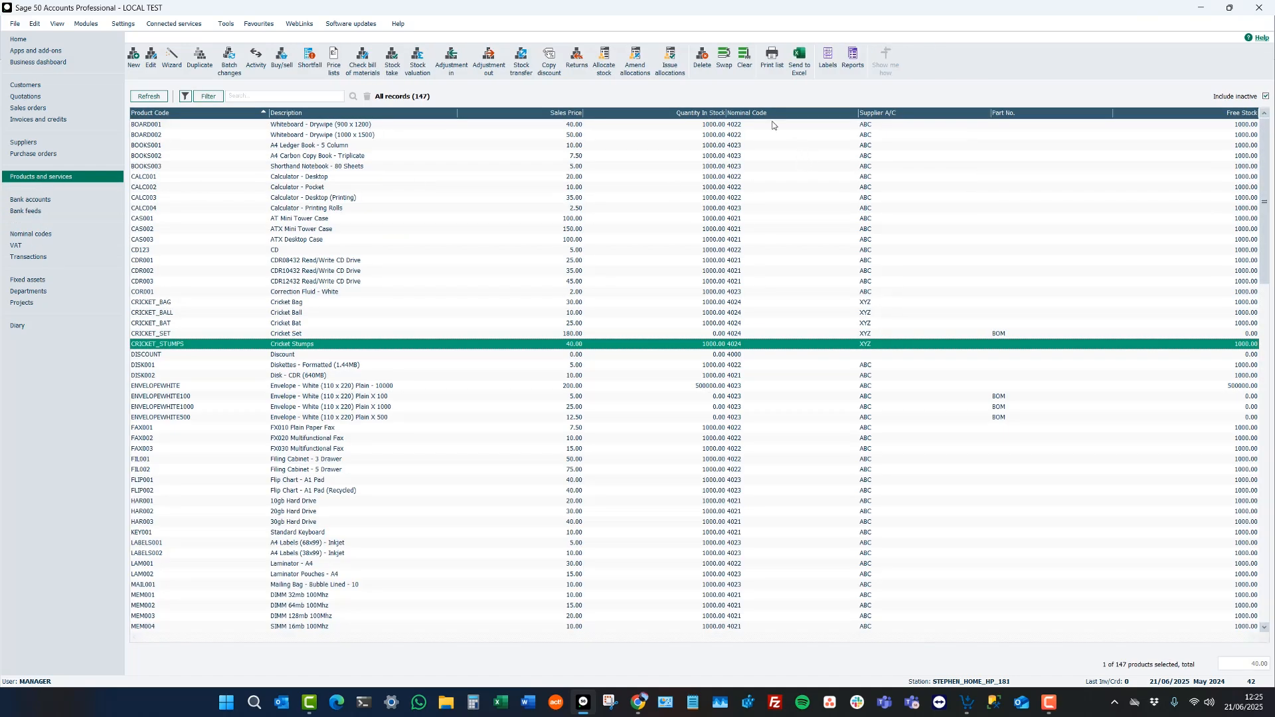
click(689, 114)
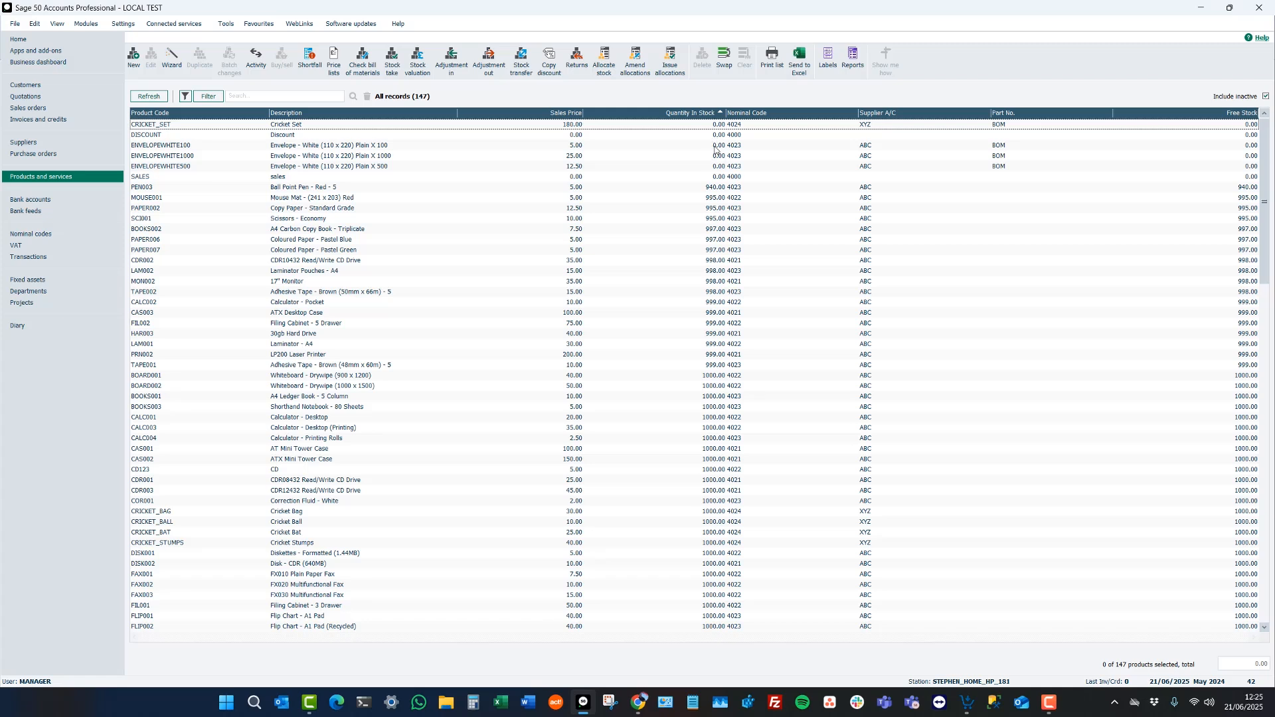
click(702, 192)
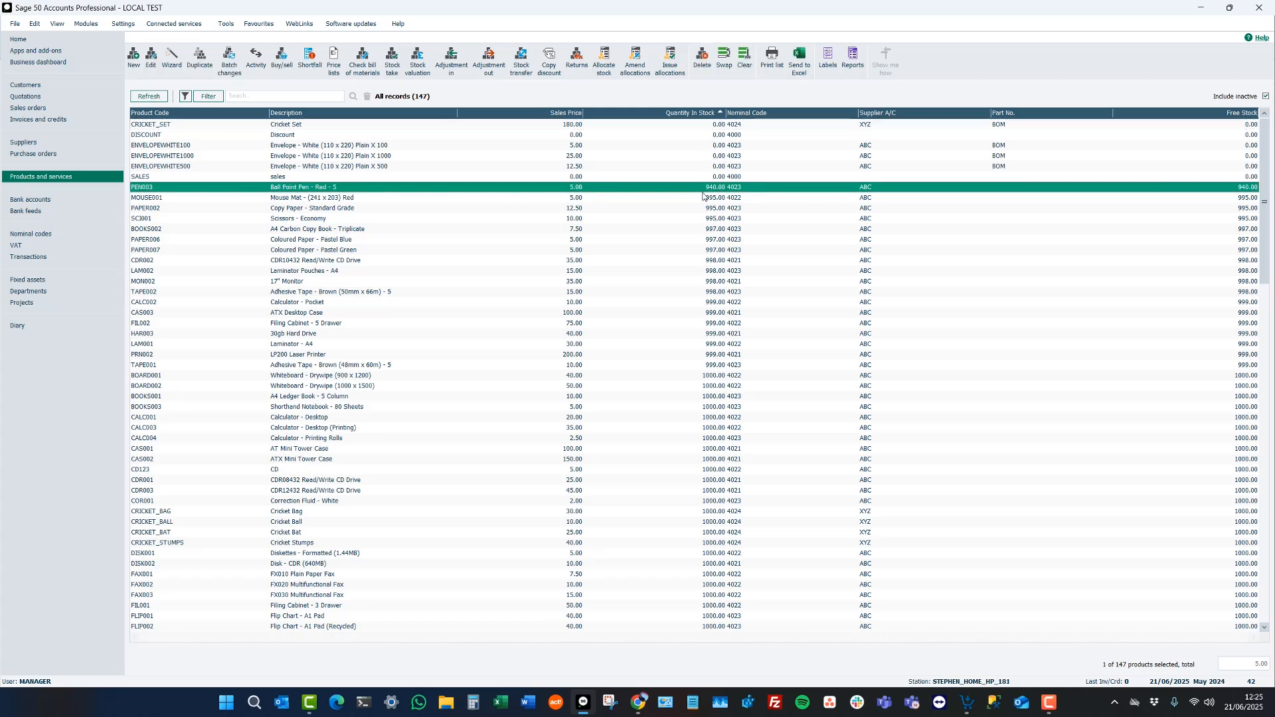
key(Down)
key(Down)
key(Down)
key(Down)
key(Down)
key(Down)
key(Down)
key(Down)
key(Down)
key(Down)
key(Down)
key(Down)
key(Down)
key(Down)
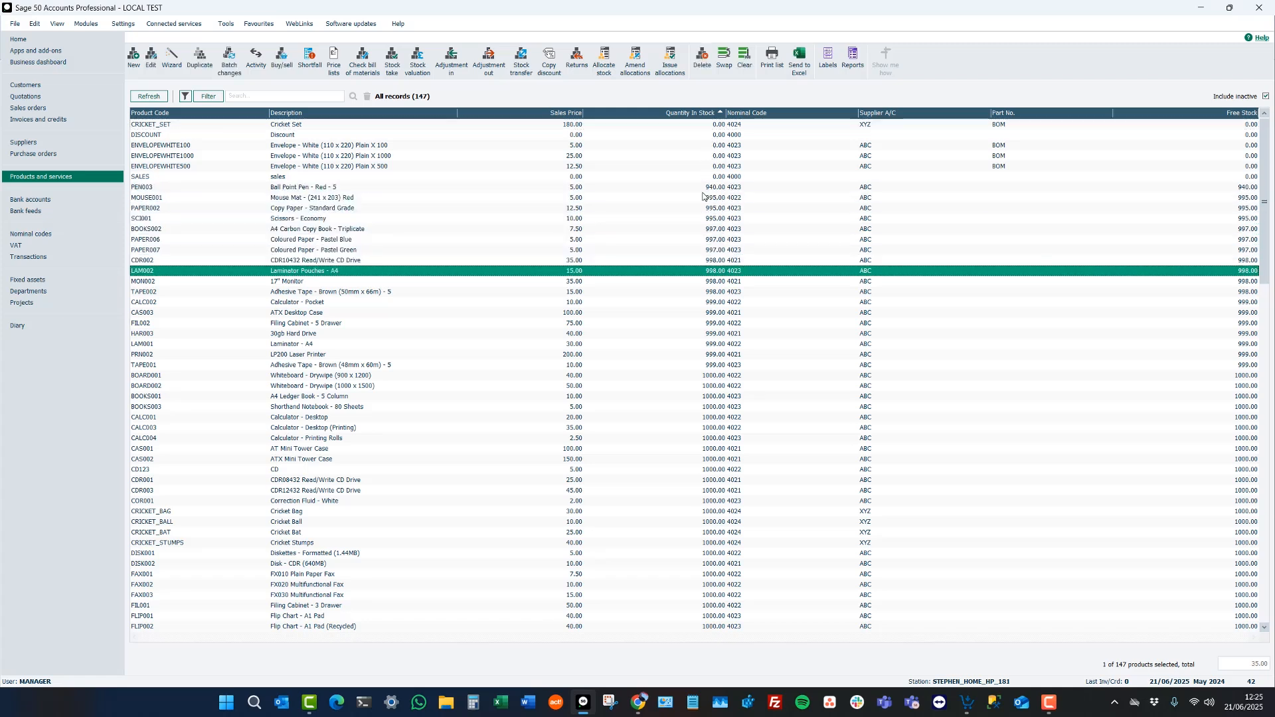
key(Down)
key(Down)
key(Down)
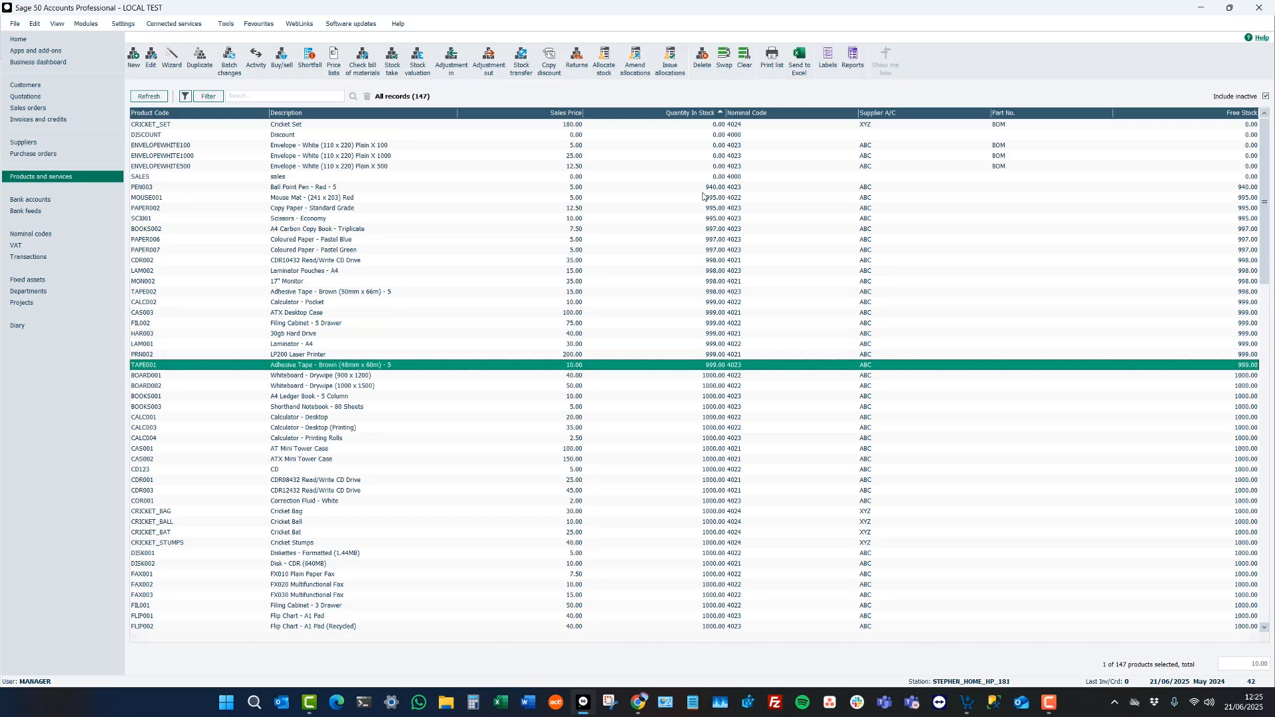
Step: Switch to Tradebox One and find the WooCommerce stock quantity upload entries in the process log, highlighting the block
click(967, 702)
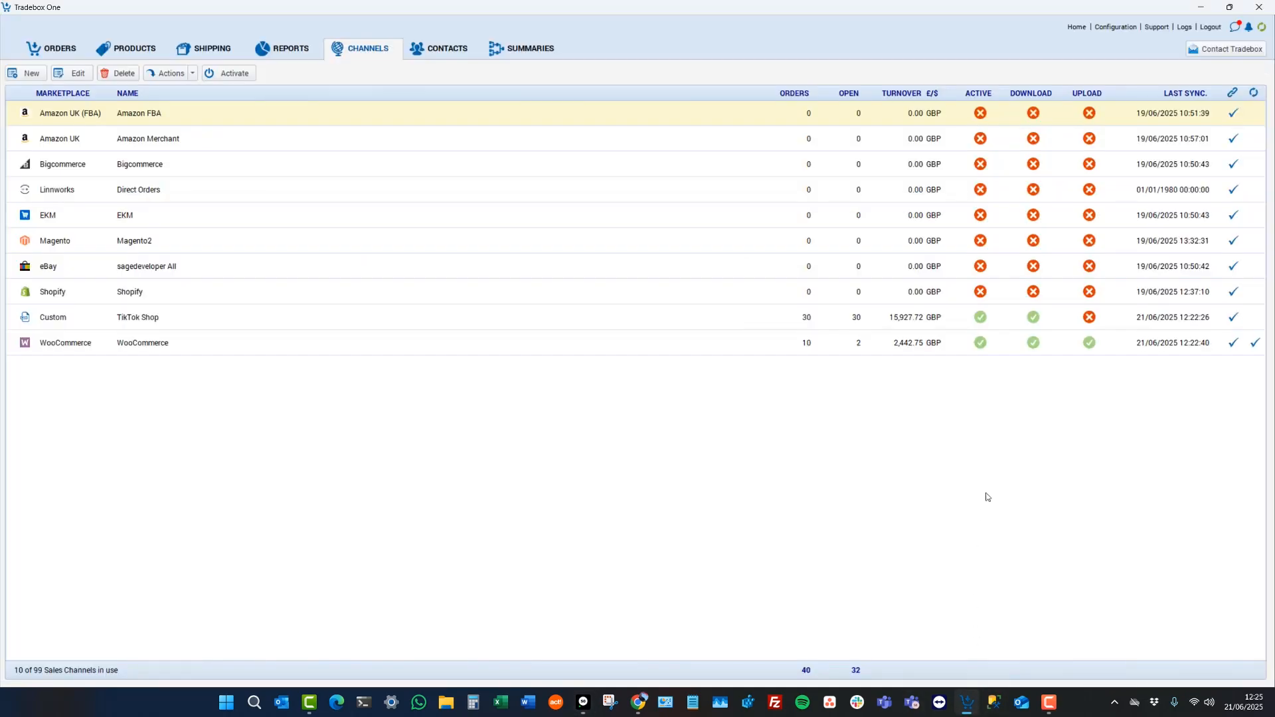
click(1184, 27)
scroll(126, 372, up, 20)
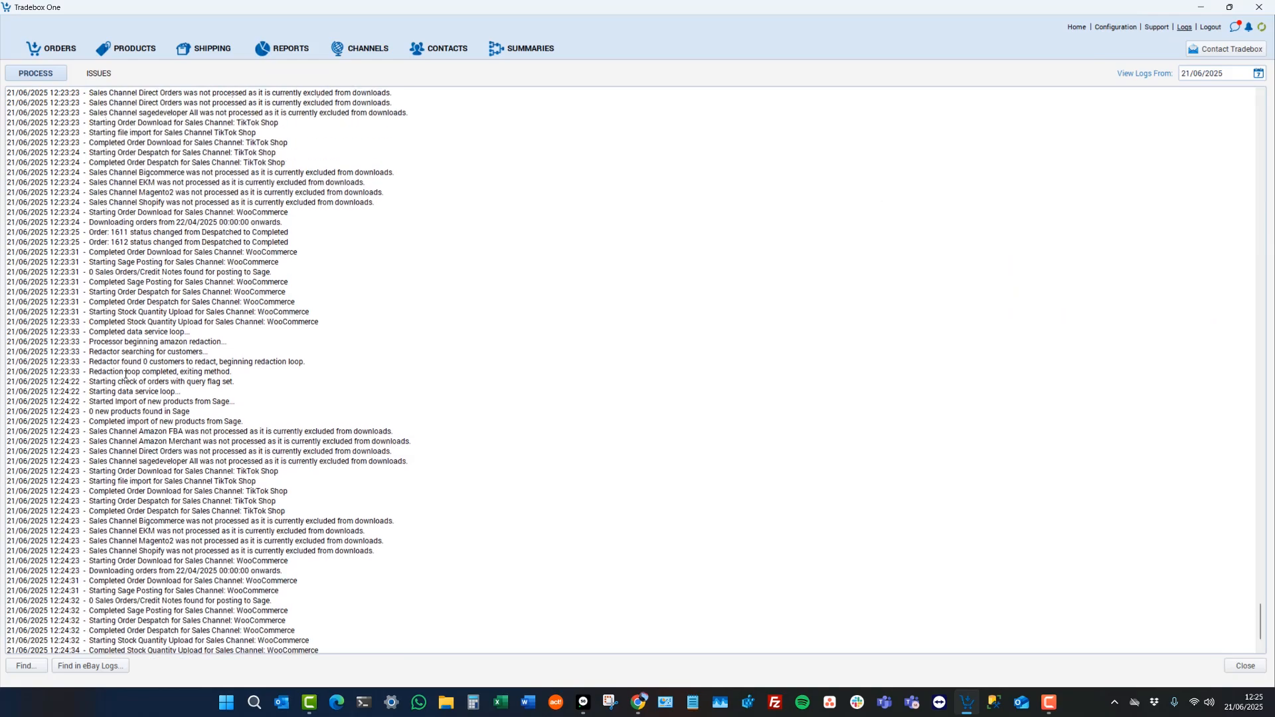
scroll(127, 372, up, 20)
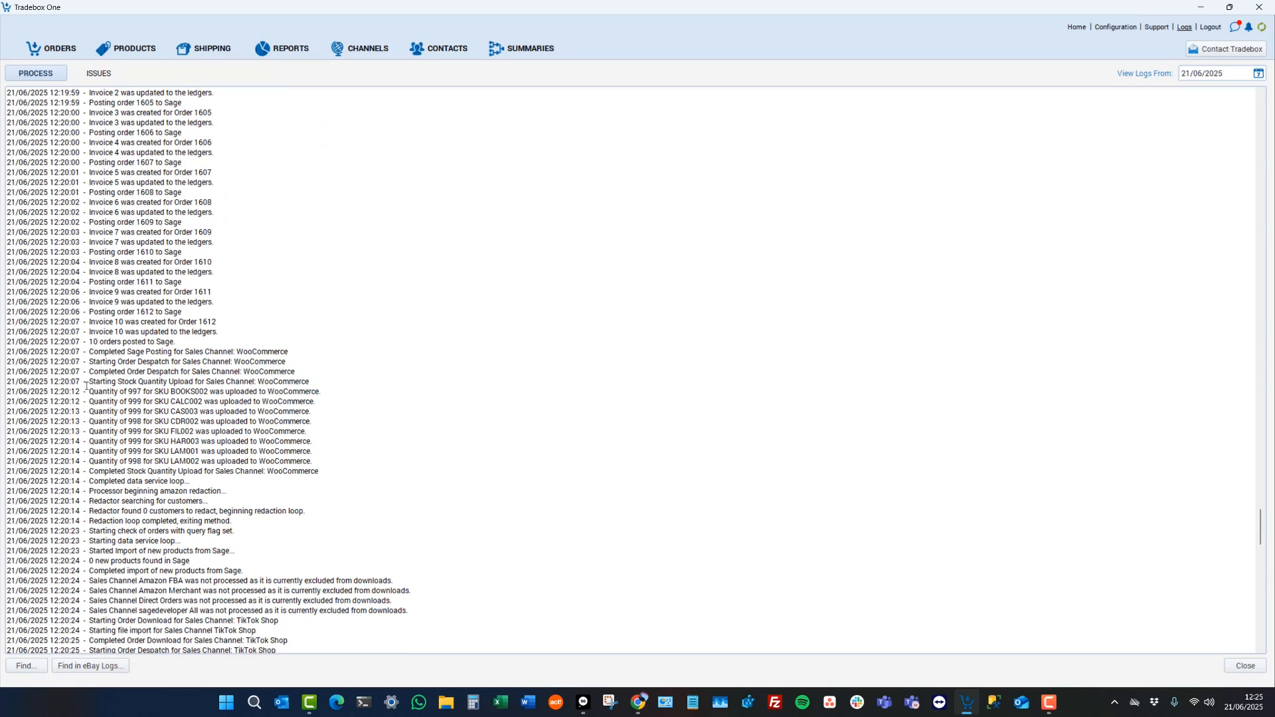
drag(85, 384, 327, 467)
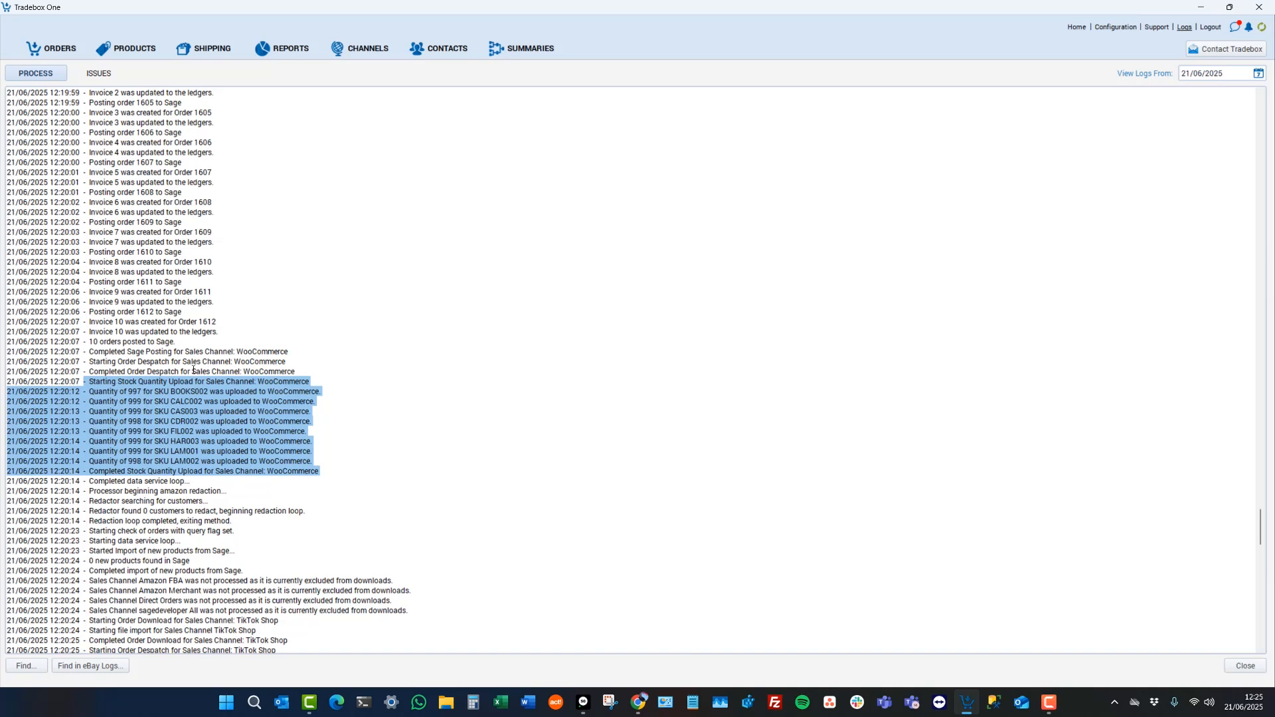
Step: Open the TikTok Shop sales channel, review its Sage 50 posting settings for summary product invoices and close it
click(364, 55)
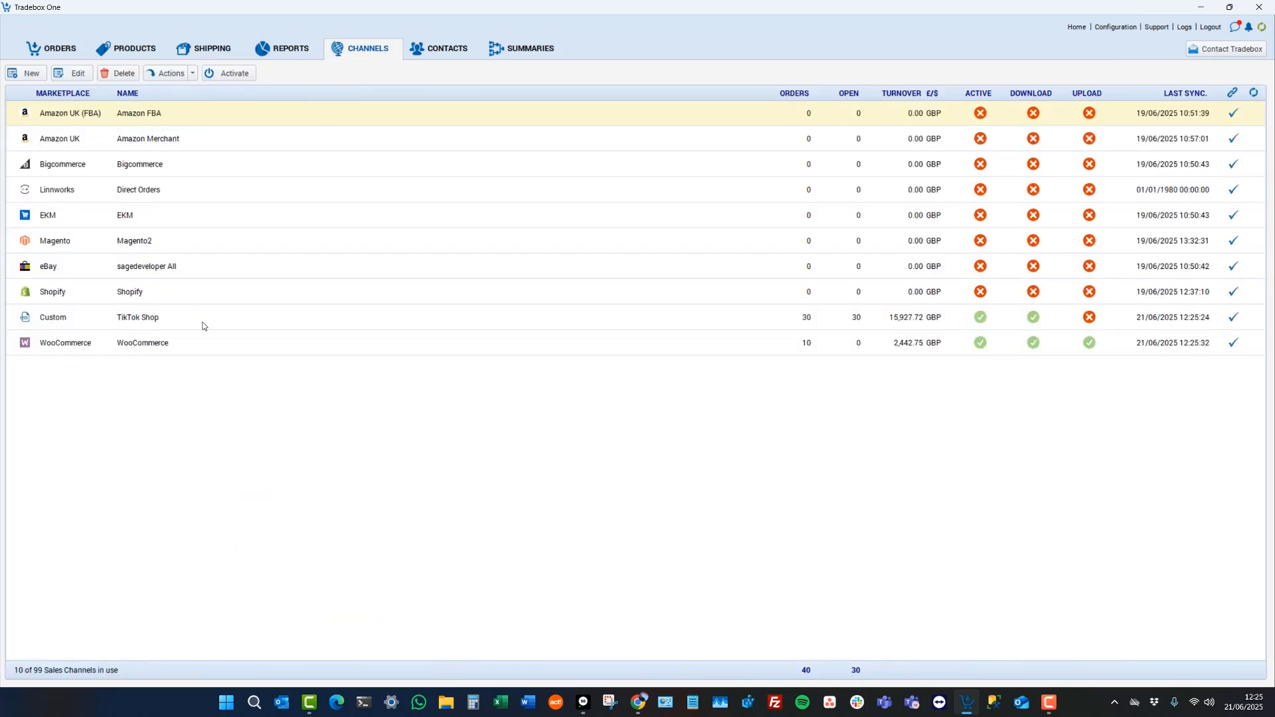
click(203, 324)
double_click(202, 324)
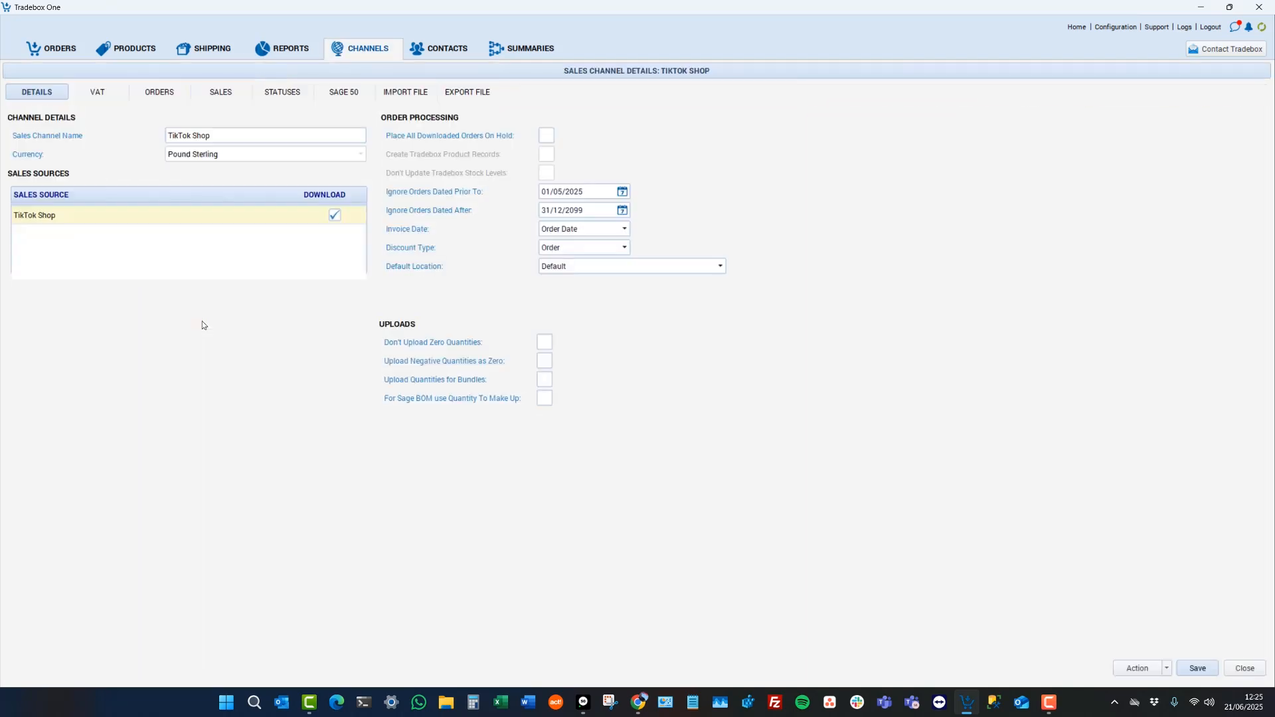
click(344, 94)
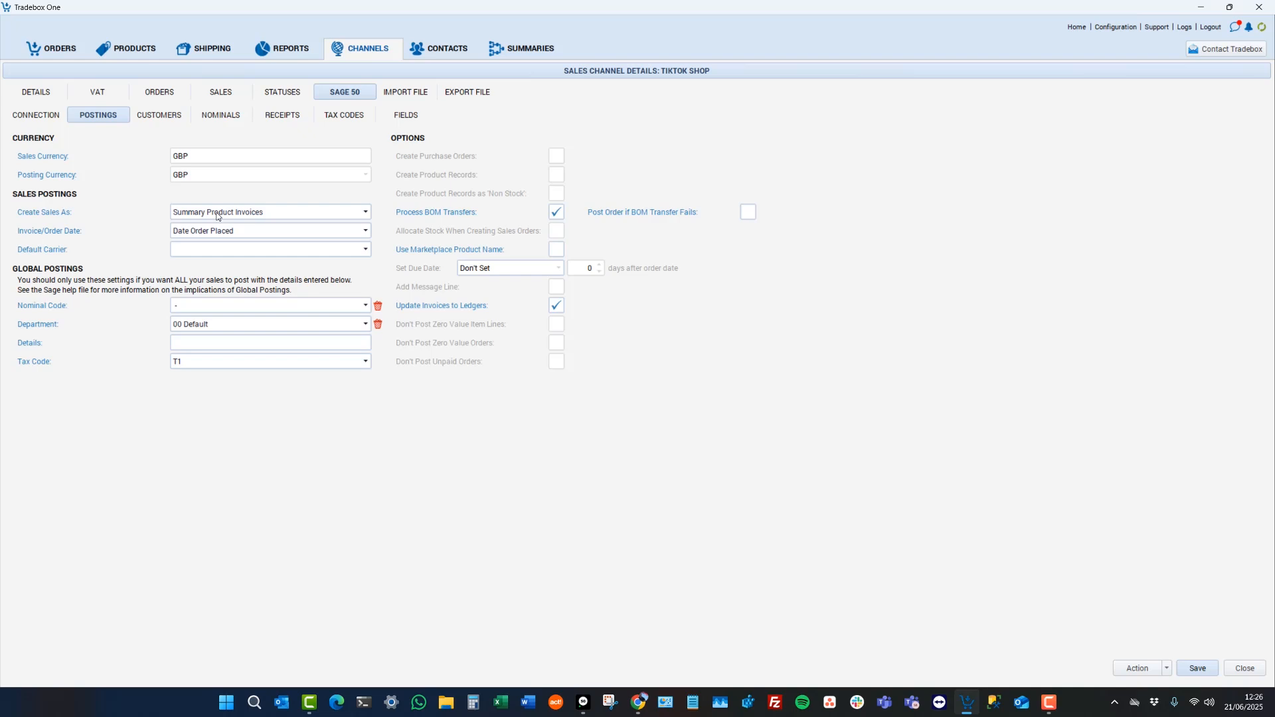
click(1246, 668)
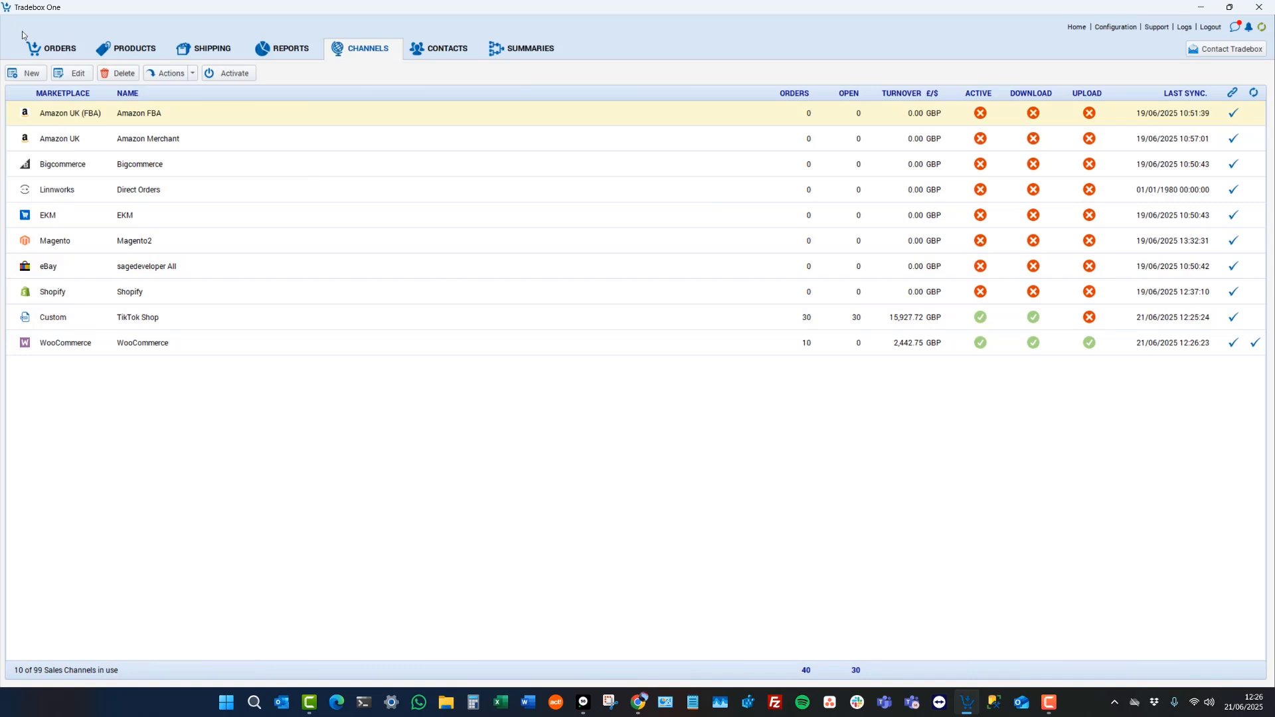
Step: Filter the orders list to the TikTok Shop channel and look through its orders
click(38, 49)
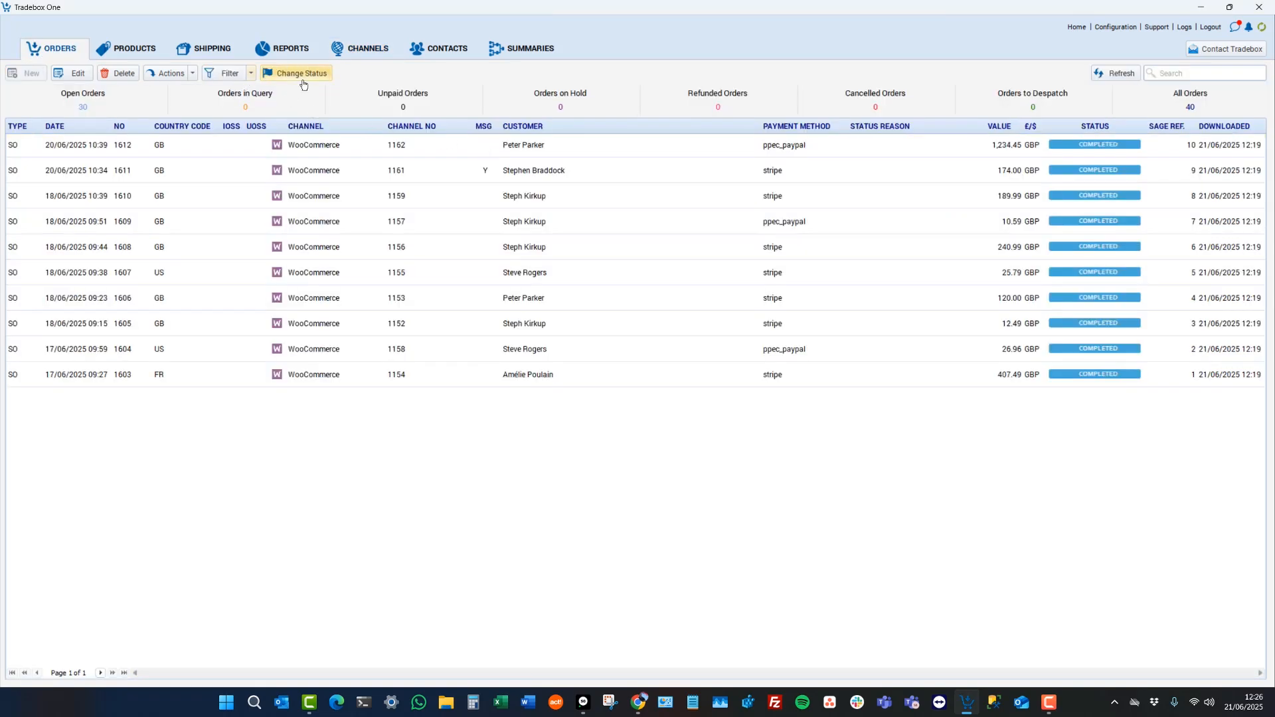
click(250, 73)
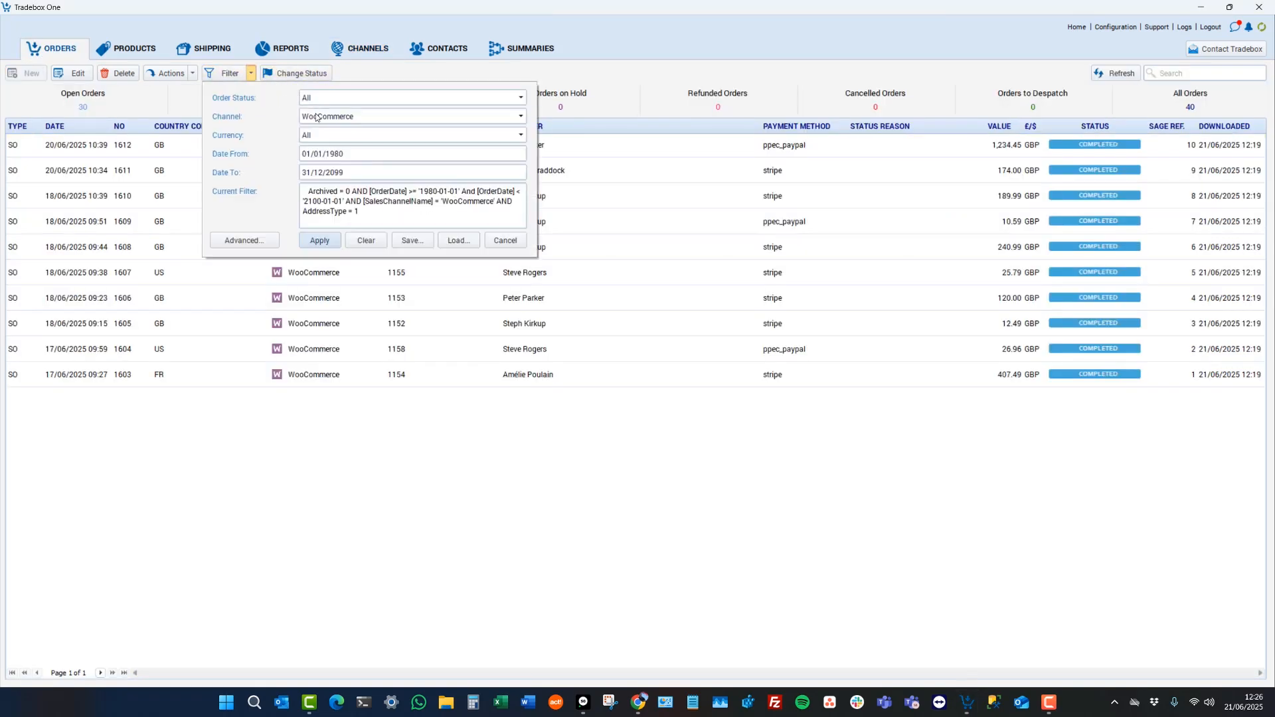
click(317, 118)
click(346, 187)
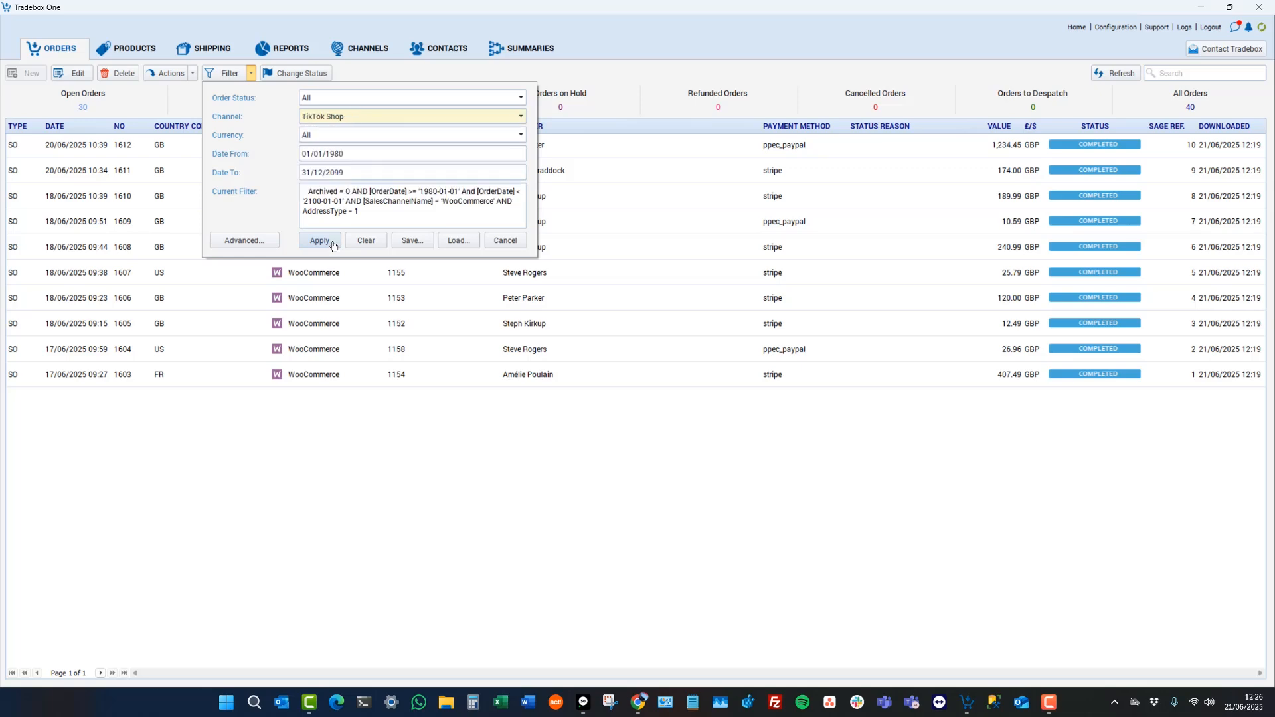
click(330, 243)
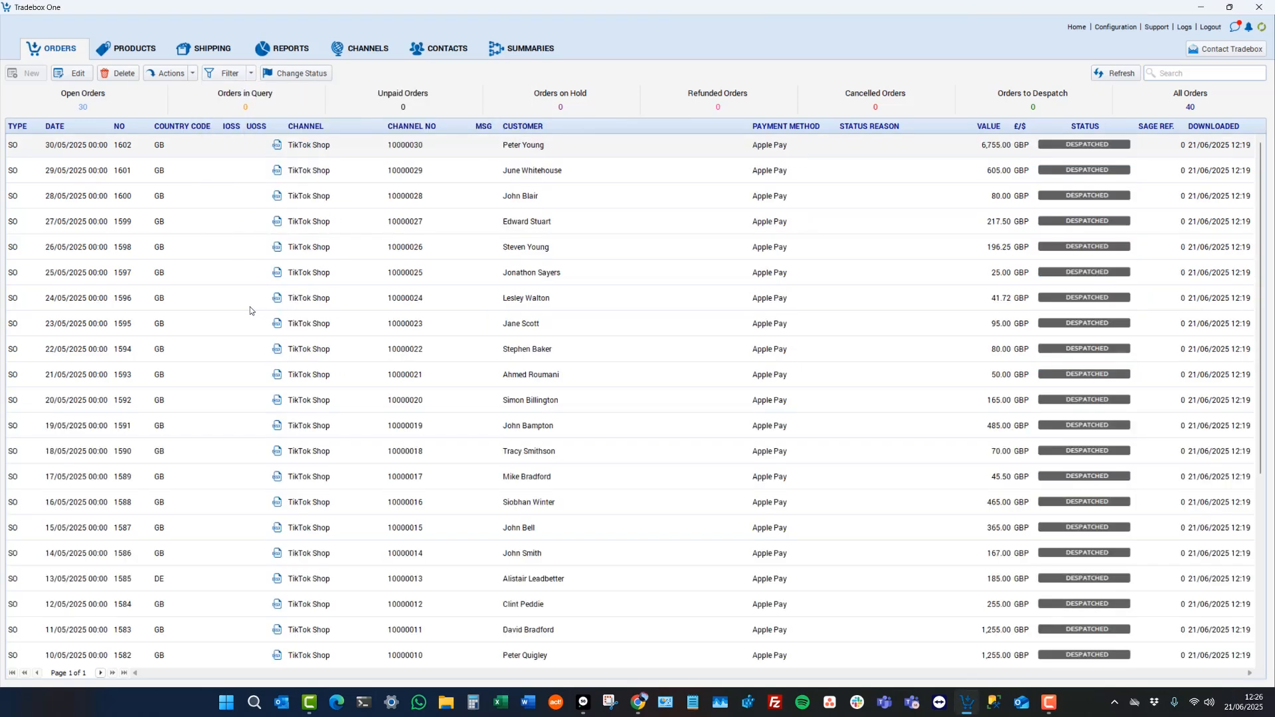
scroll(210, 322, down, 4)
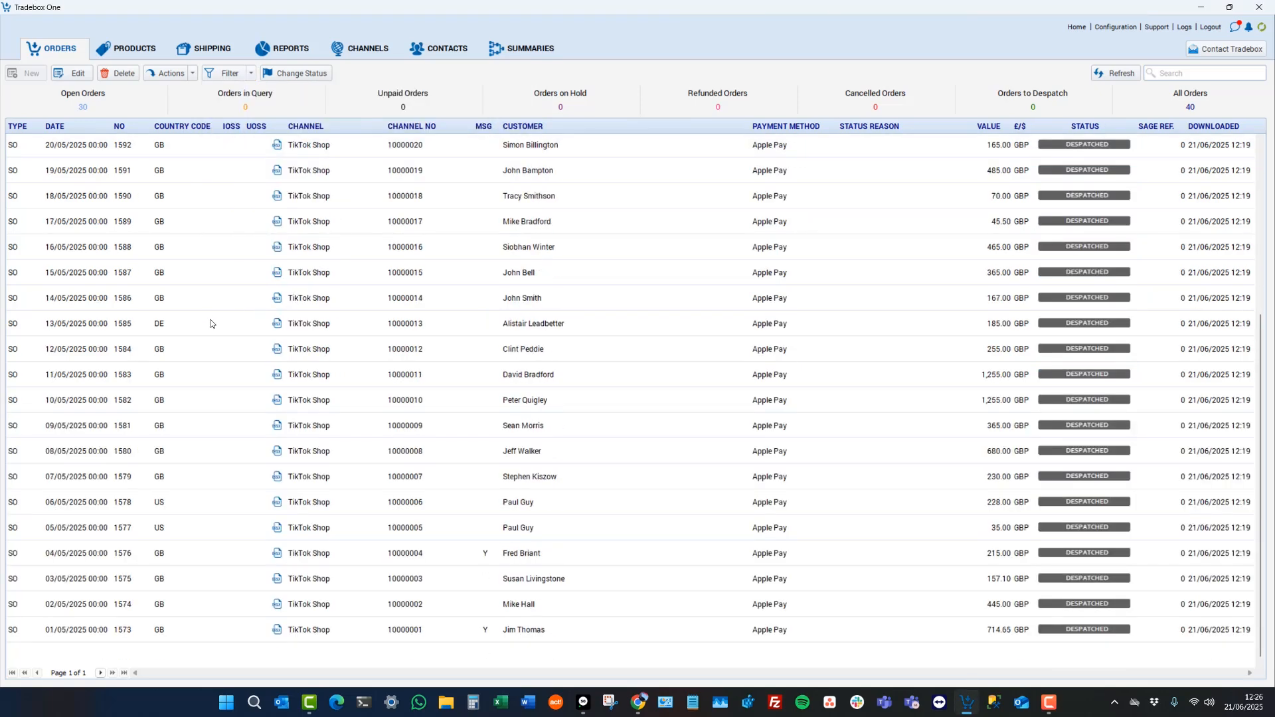
scroll(211, 323, up, 4)
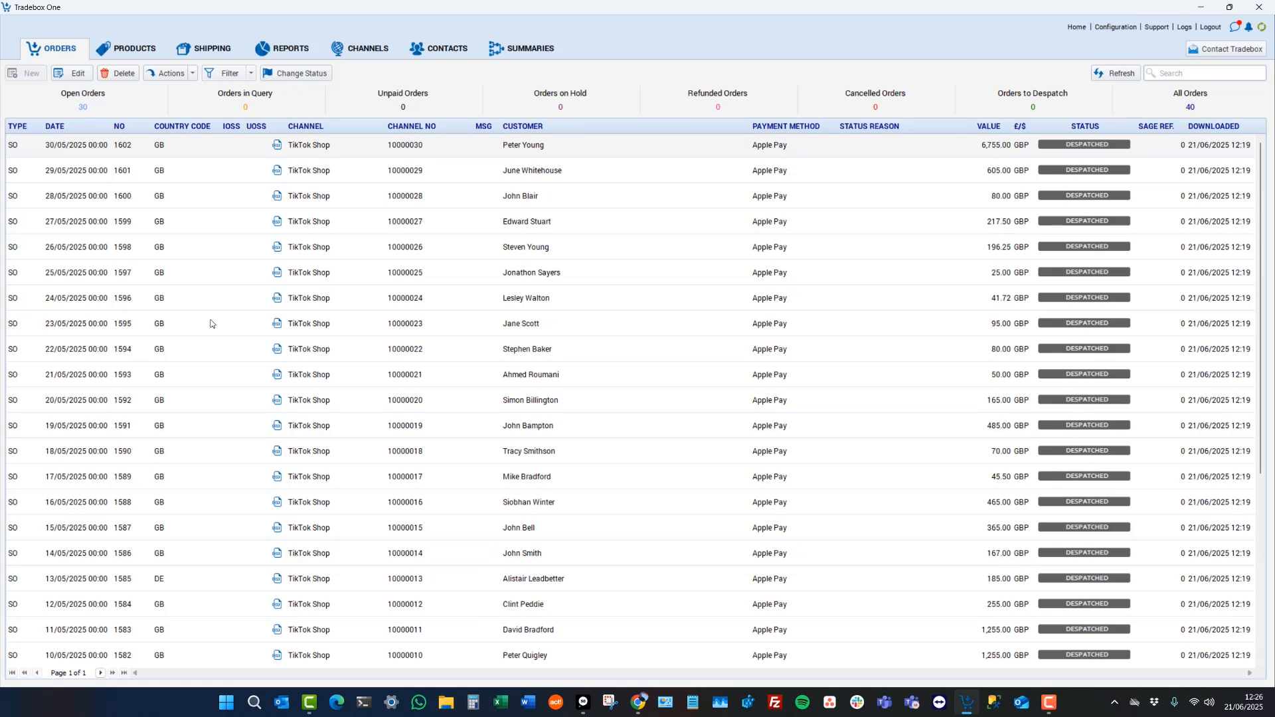
scroll(211, 324, down, 4)
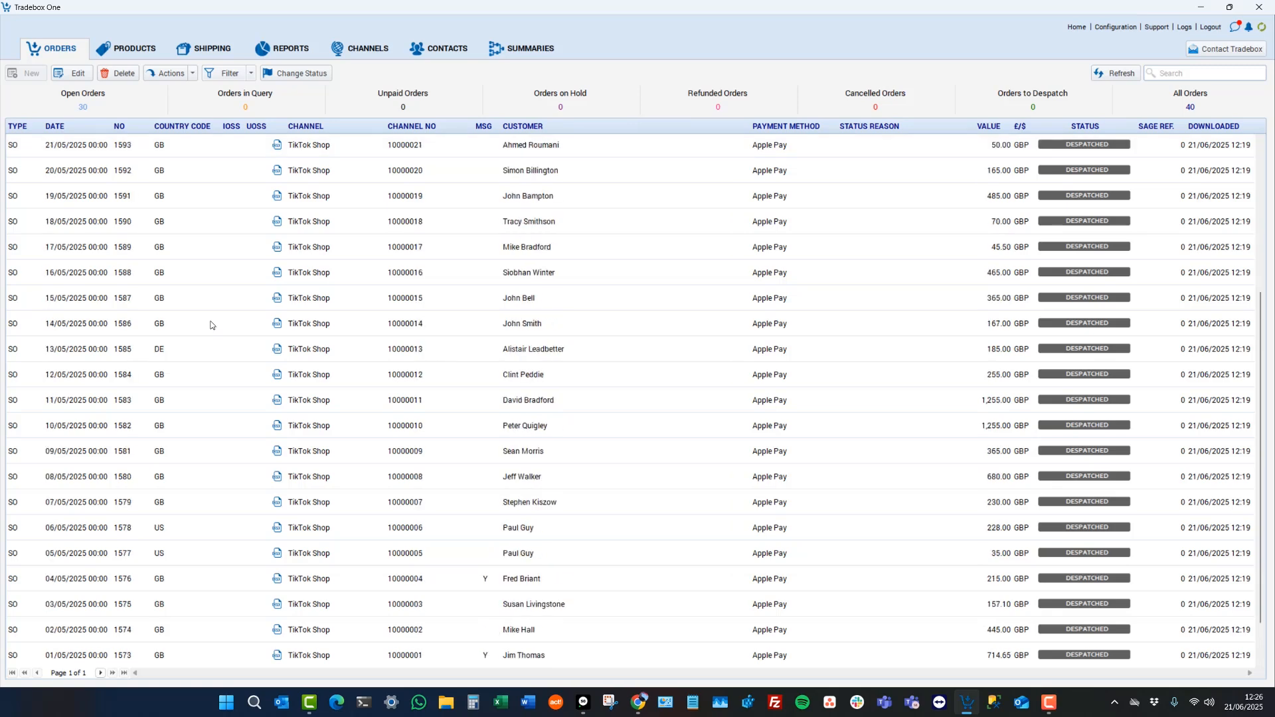
scroll(211, 325, up, 4)
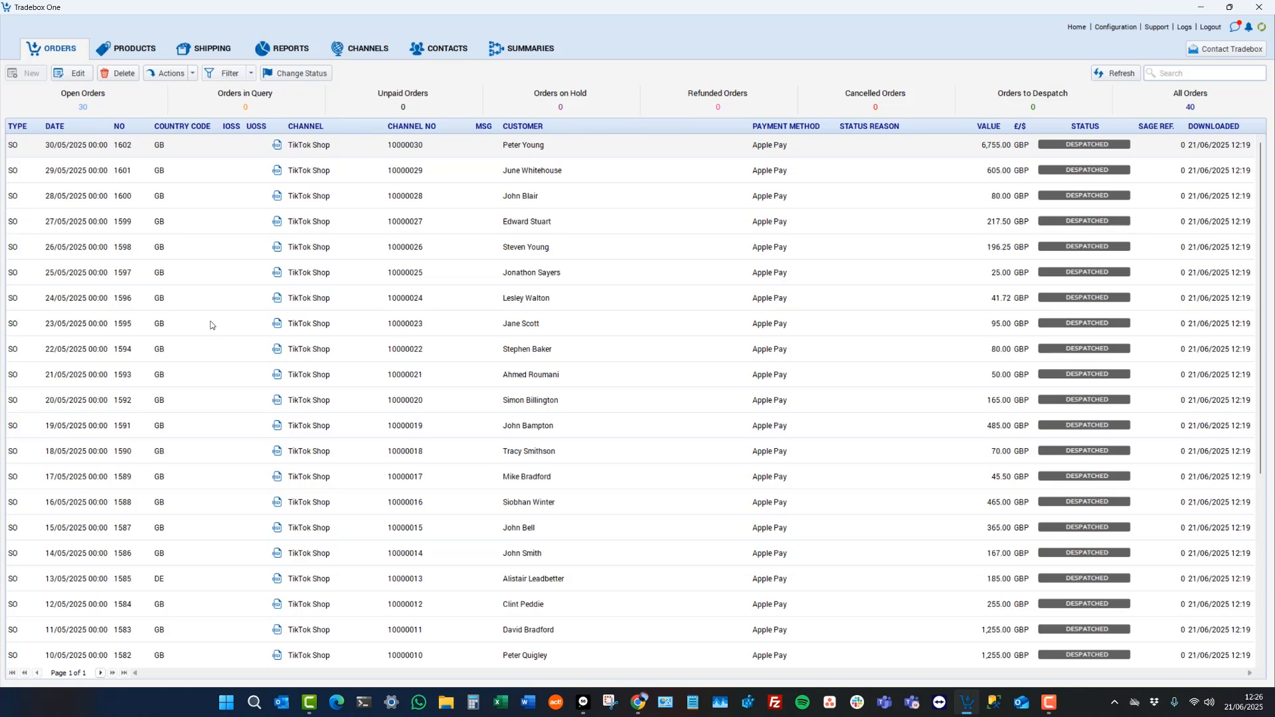
Step: Delete the existing TikTok Shop summary for 01/05/2025 to 31/05/2025 from the summaries list
click(521, 52)
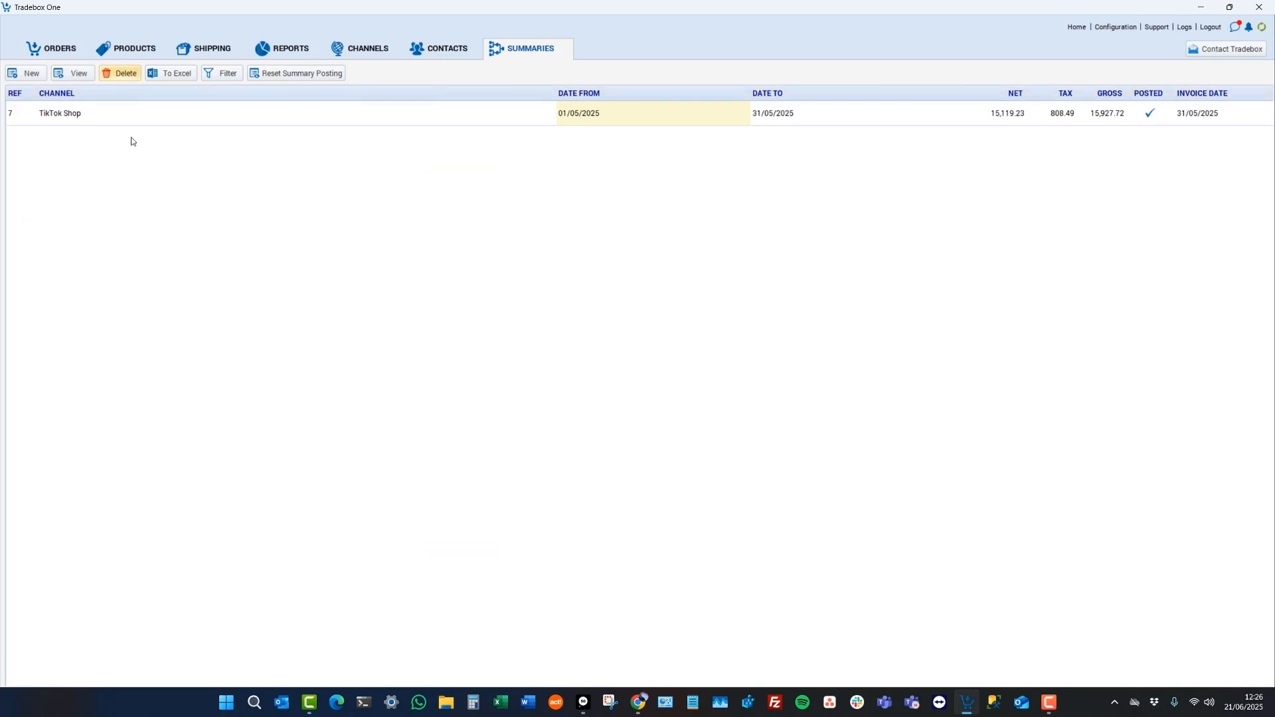
click(130, 113)
click(121, 73)
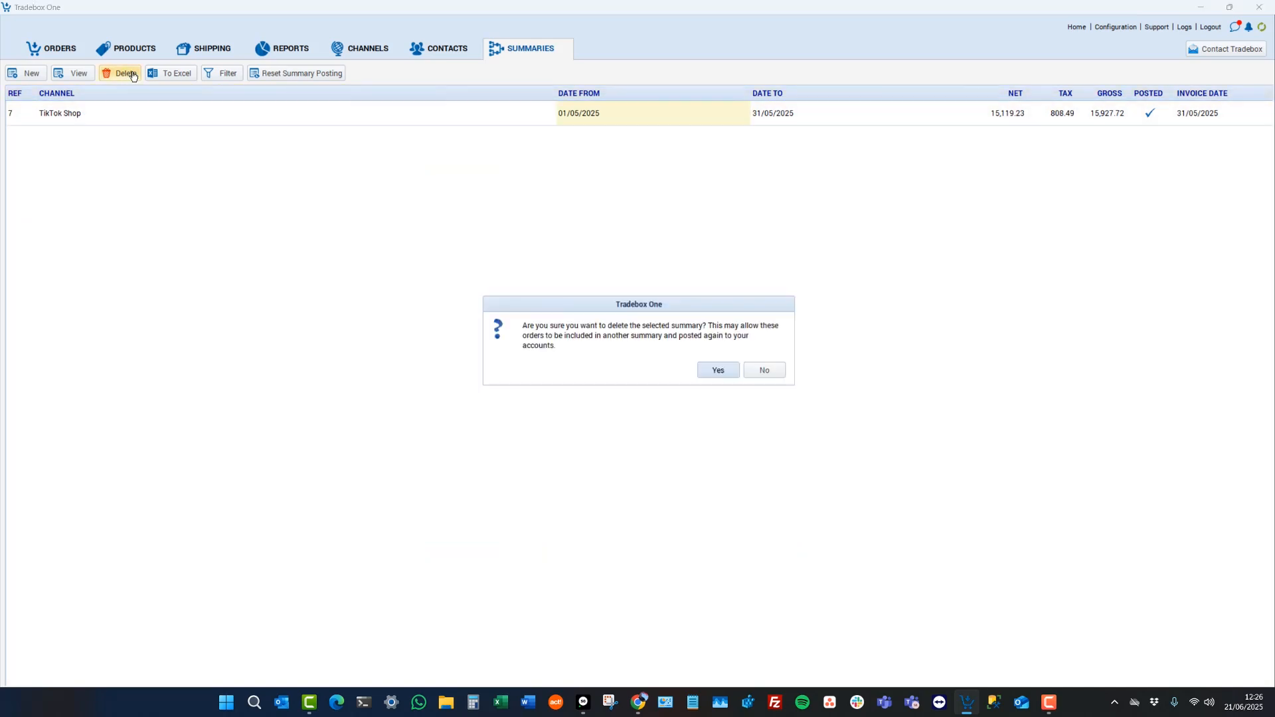
click(713, 377)
Step: Start a new summary for the TikTok Shop sales channel with order dates from 01/05/2025 to 31/05/2025
click(28, 73)
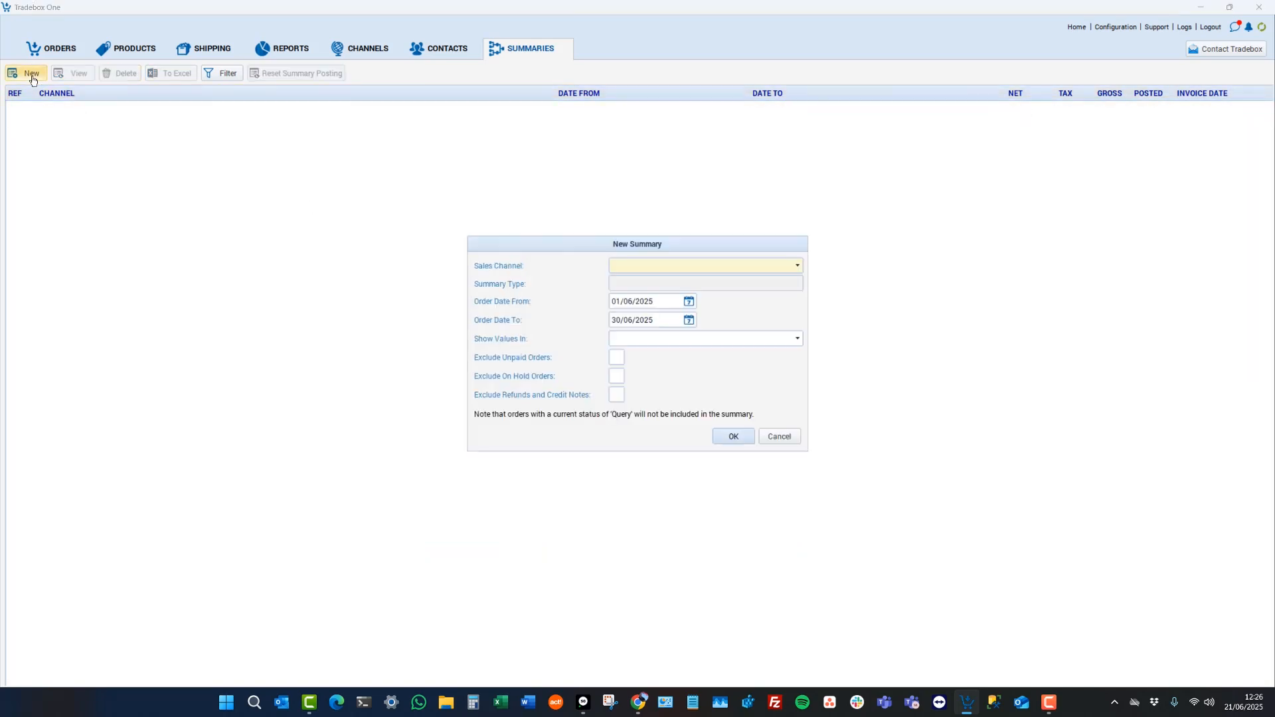
click(687, 269)
scroll(660, 293, down, 2)
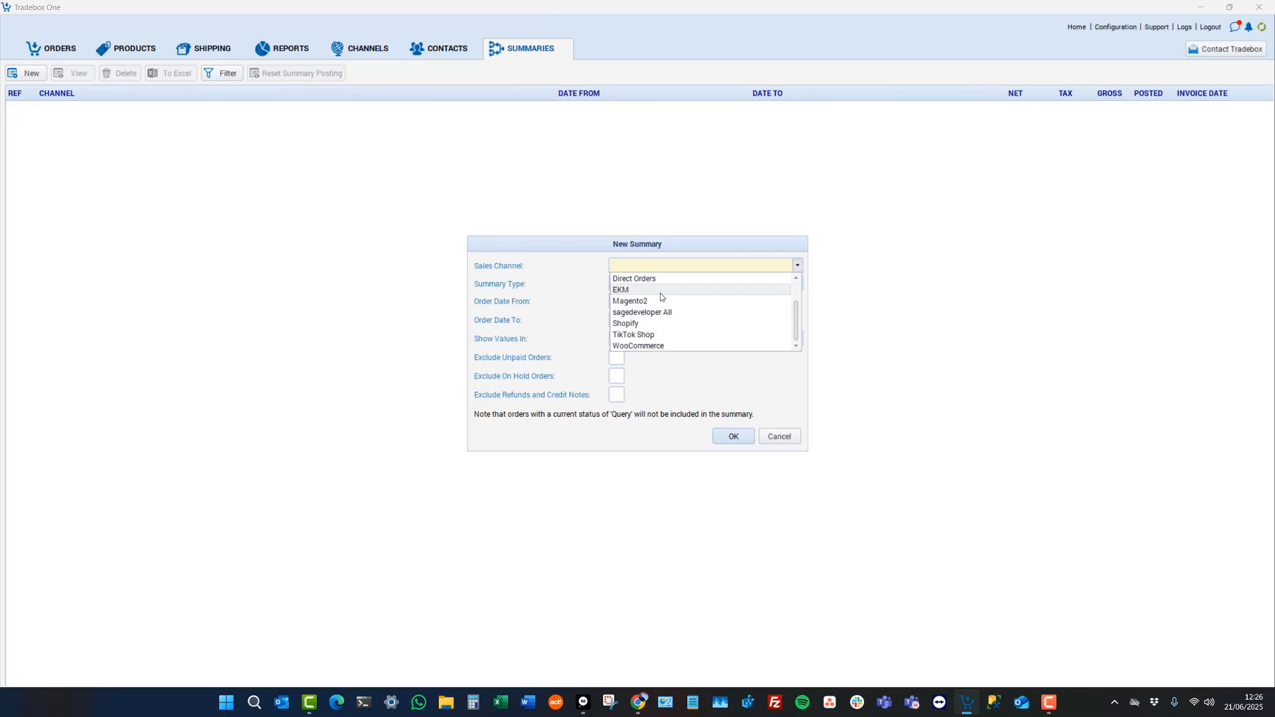
click(650, 335)
drag(657, 304, 608, 302)
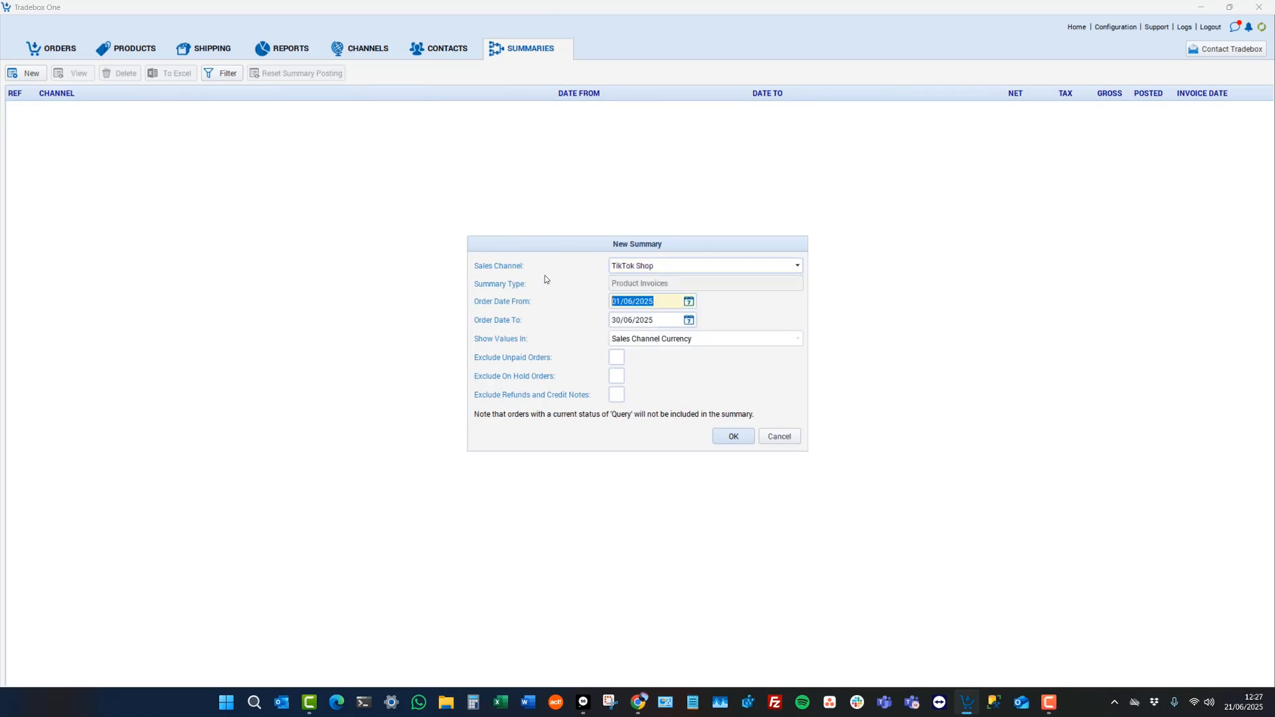
text(01/05/2025)
key(Tab)
text(31052025)
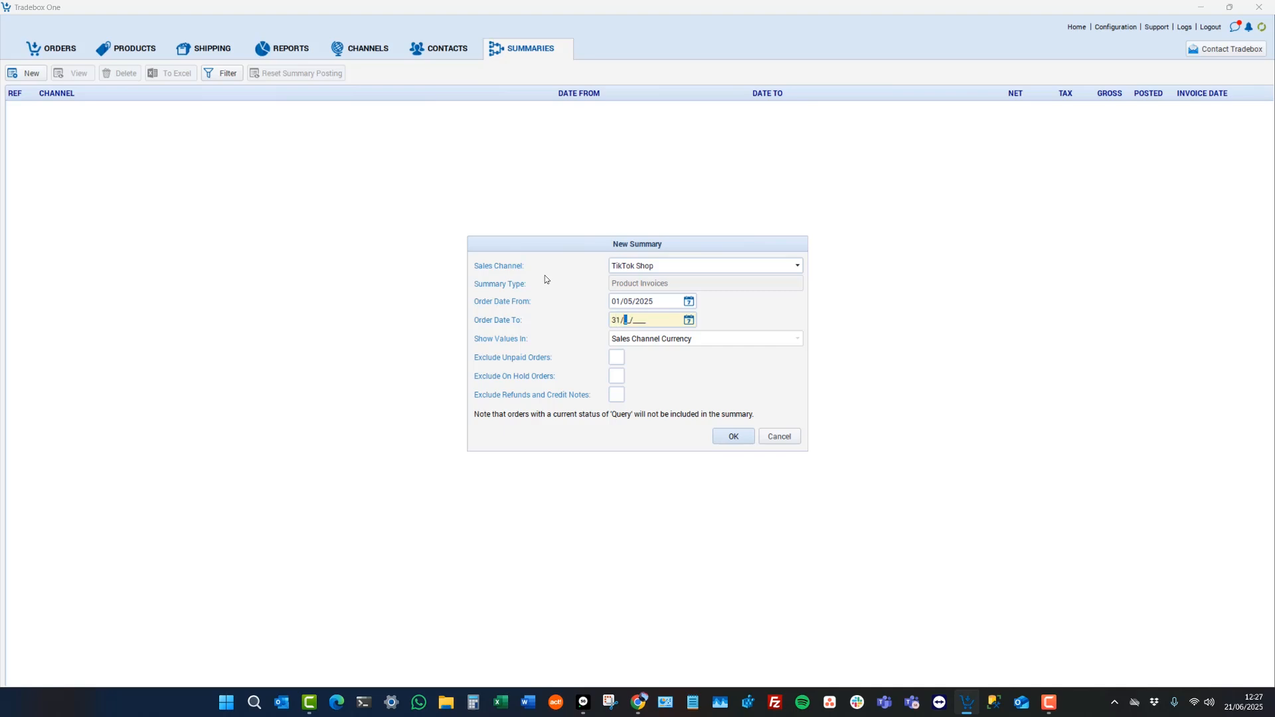
key(Tab)
Step: Exclude unpaid orders, on hold orders, and refunds and credit notes from the summary and list the matching orders
click(619, 358)
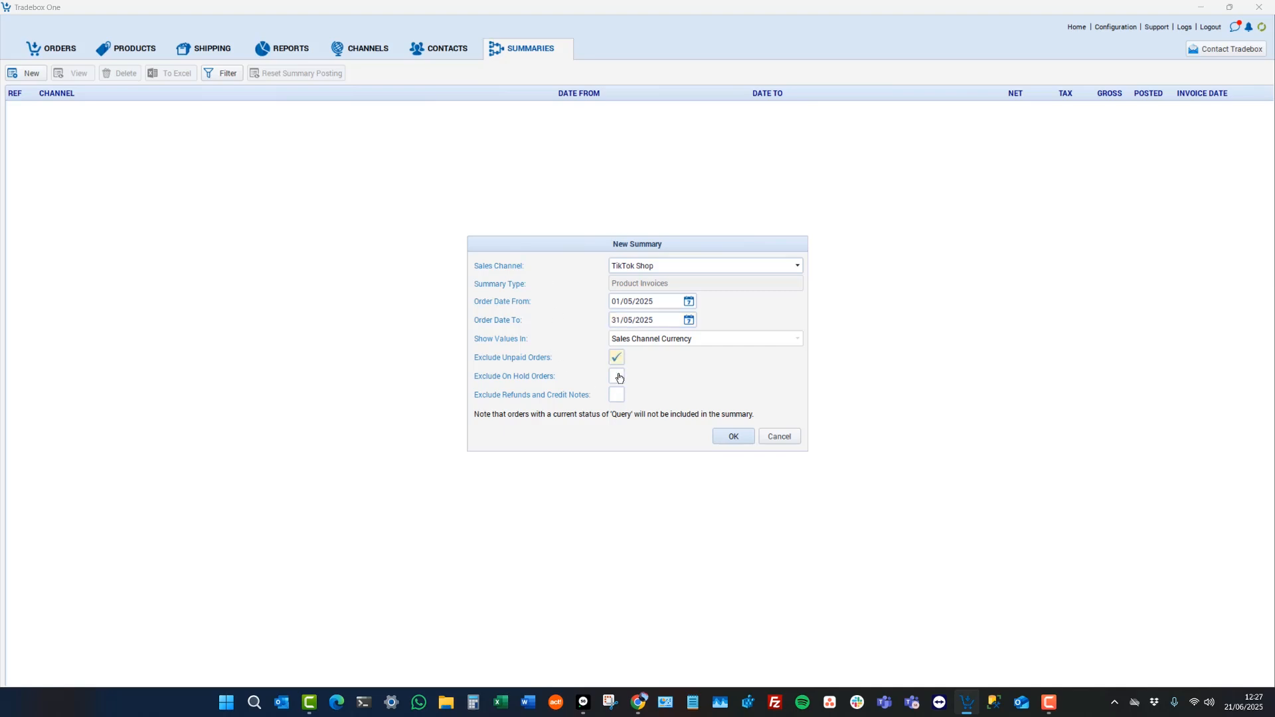
click(619, 377)
click(617, 395)
click(718, 436)
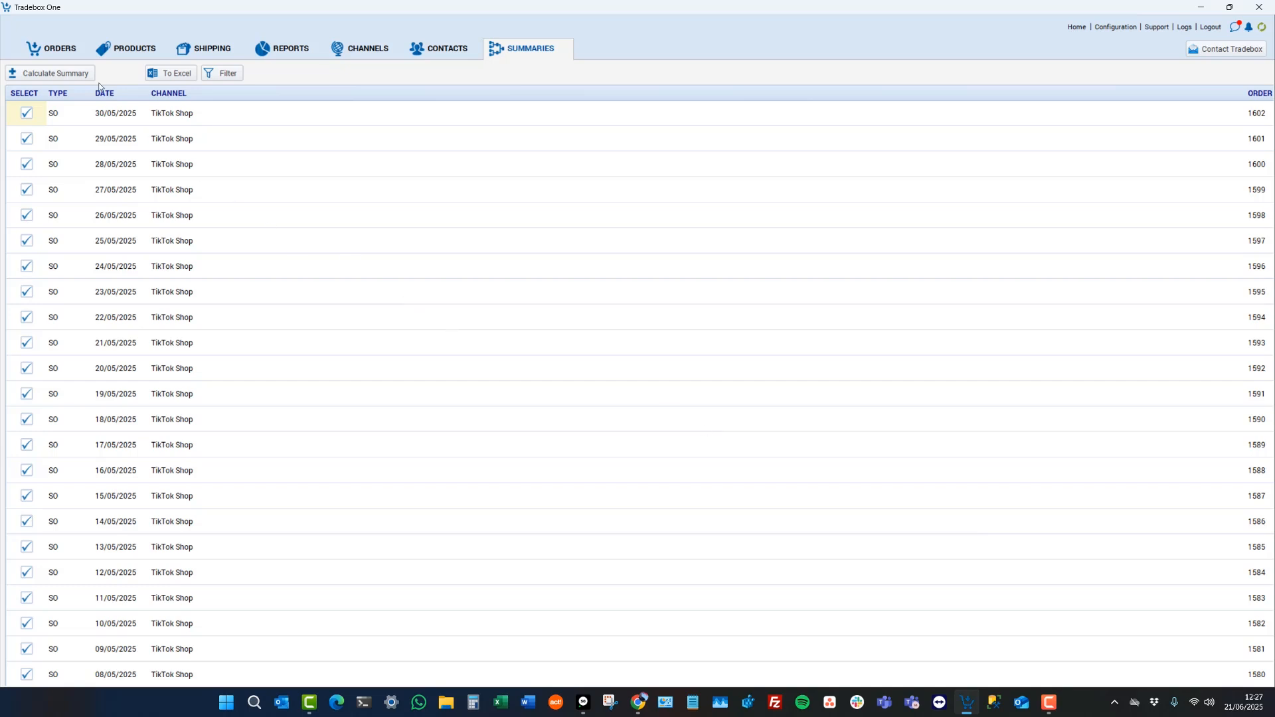
Step: Calculate the summary for the selected TikTok Shop orders and mark them as summarised
click(42, 78)
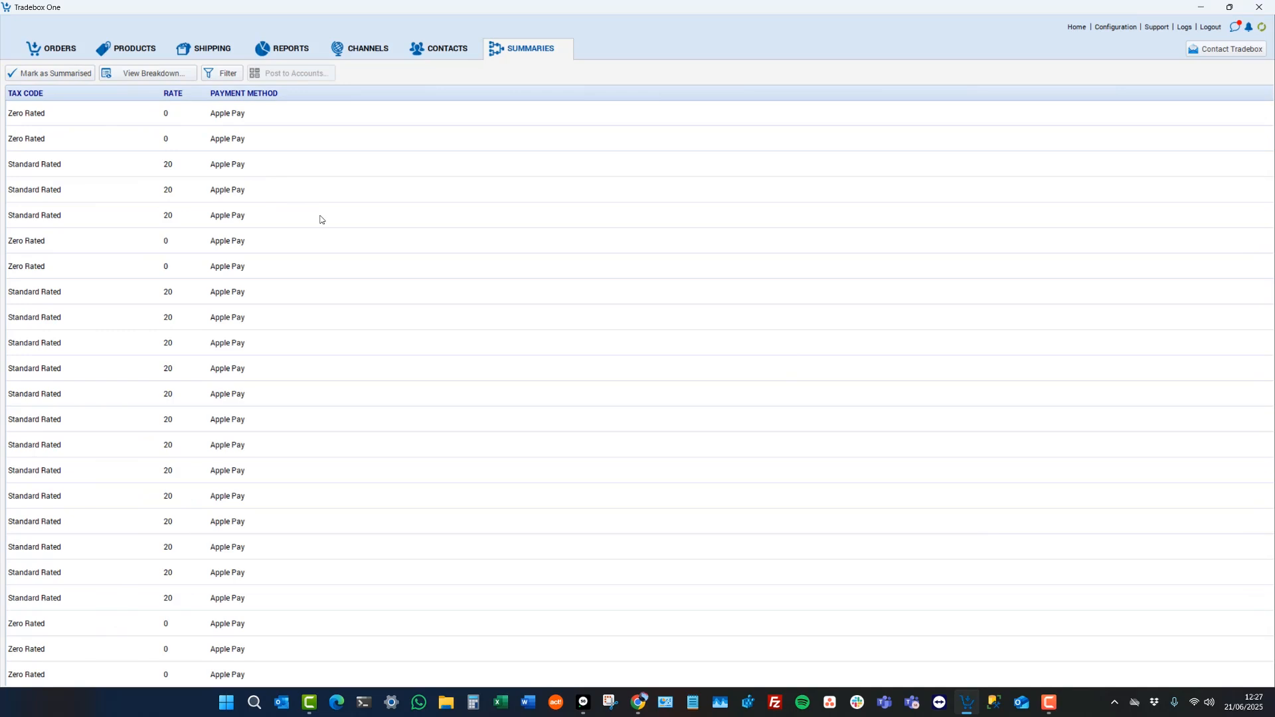
scroll(492, 383, down, 5)
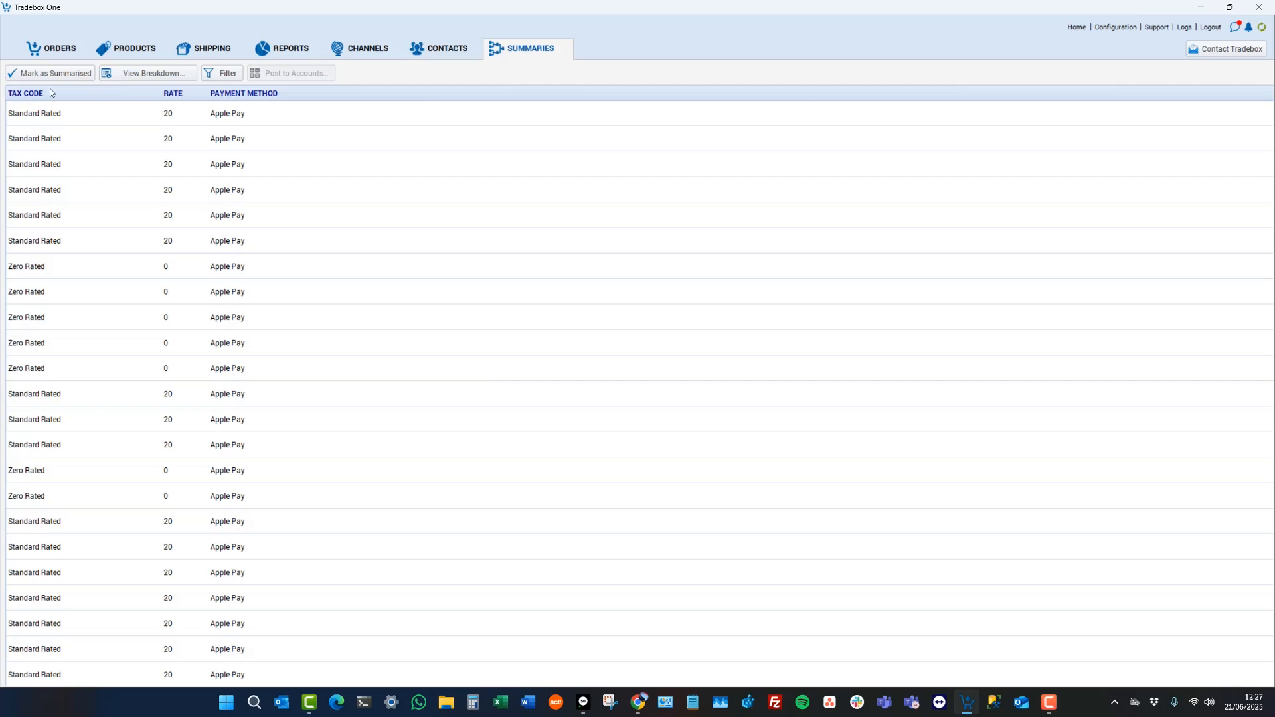
click(25, 74)
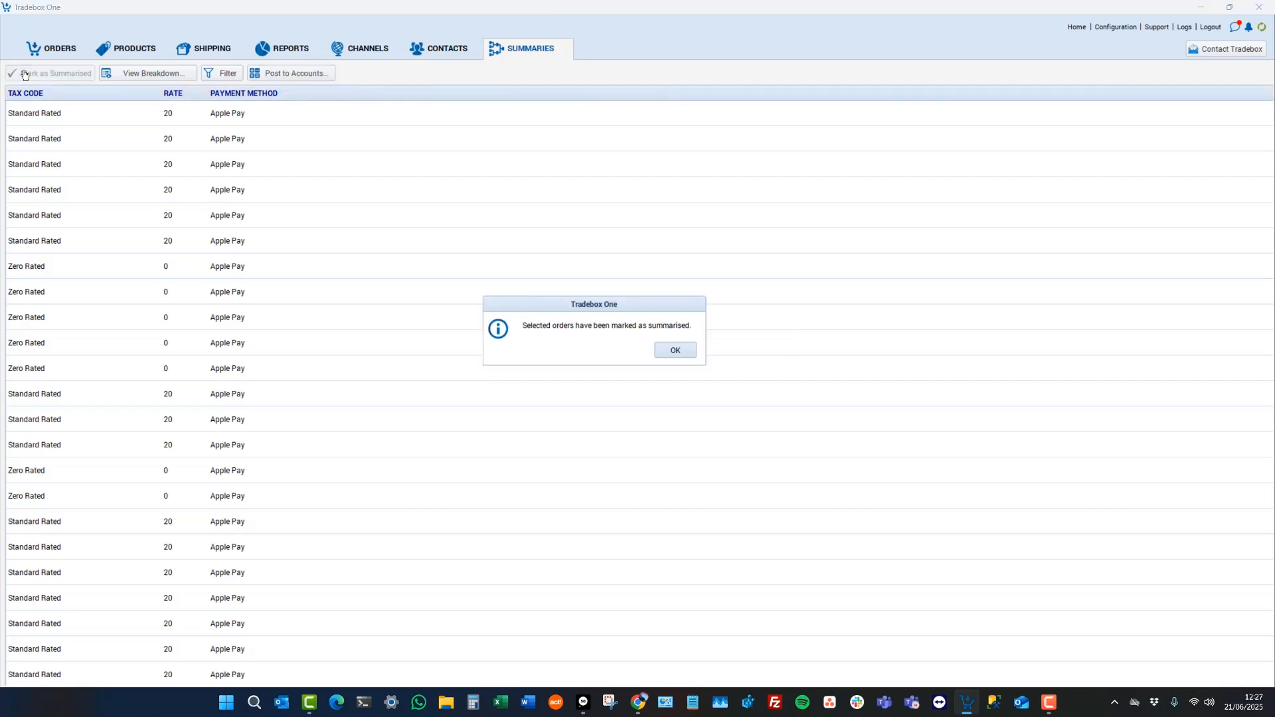
click(664, 348)
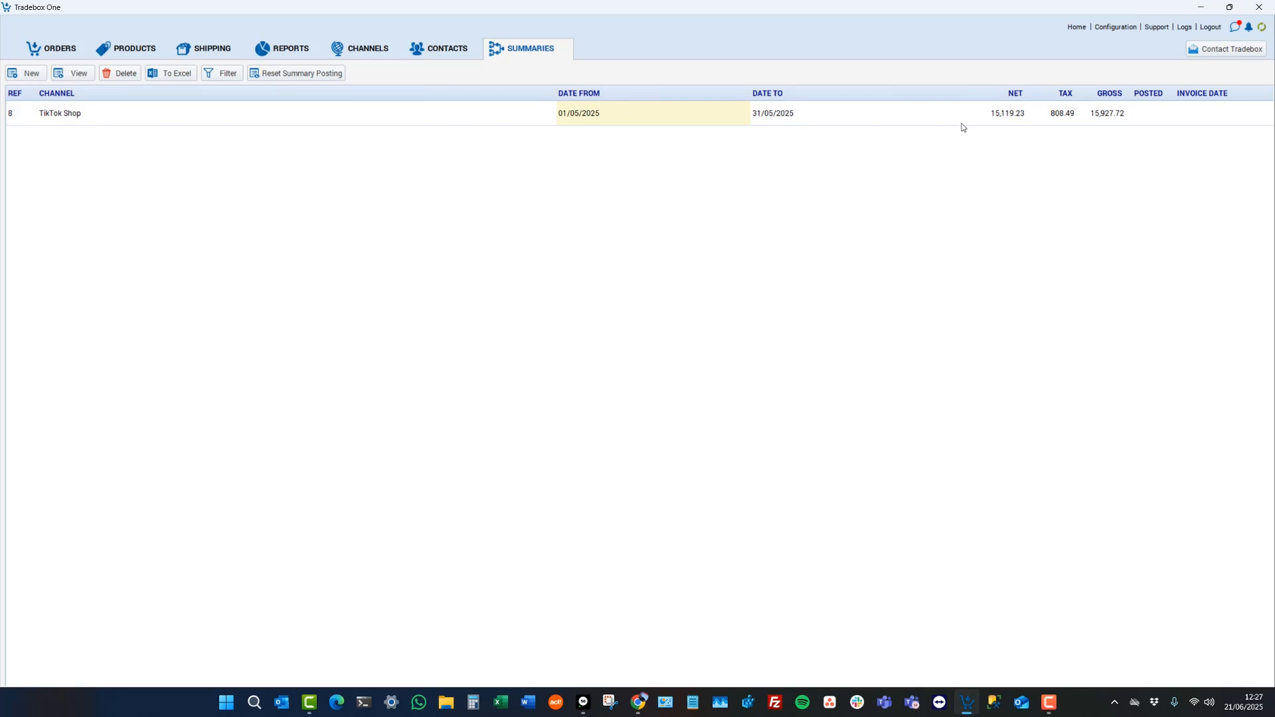
Step: Open the TikTok Shop summary and post it to the accounts with a summary date of 31/05/2025
double_click(361, 111)
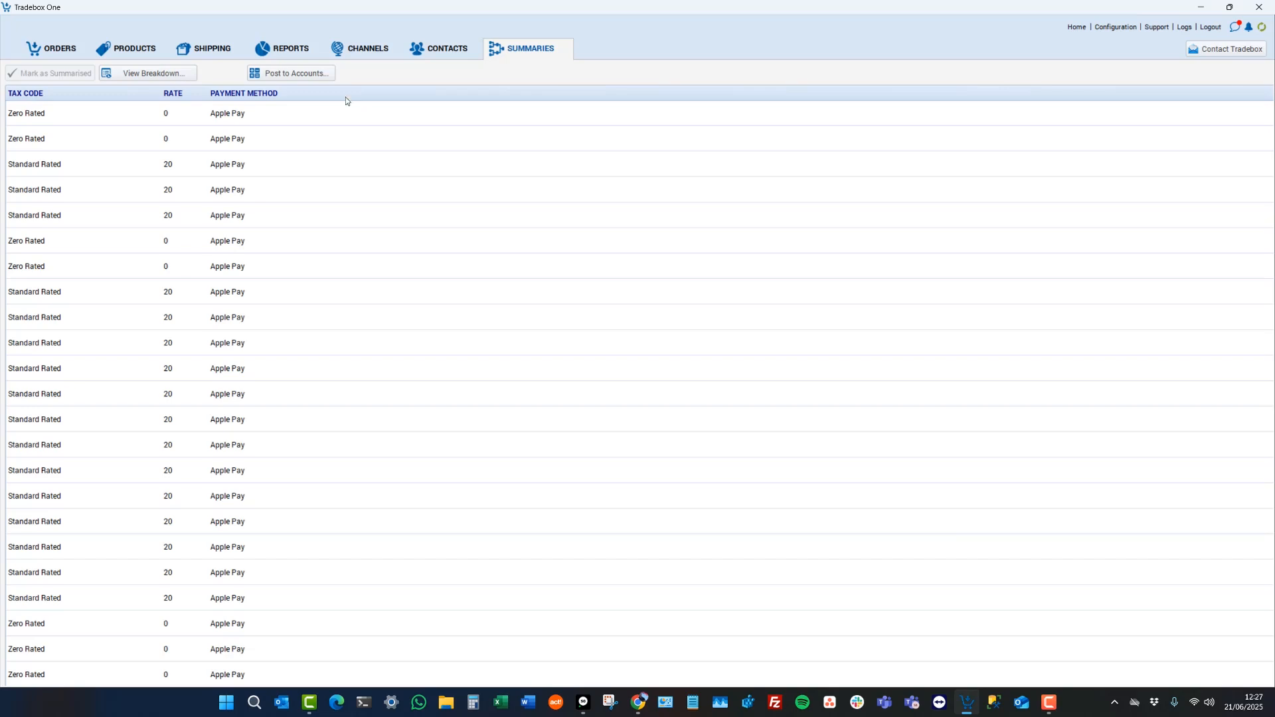
click(296, 76)
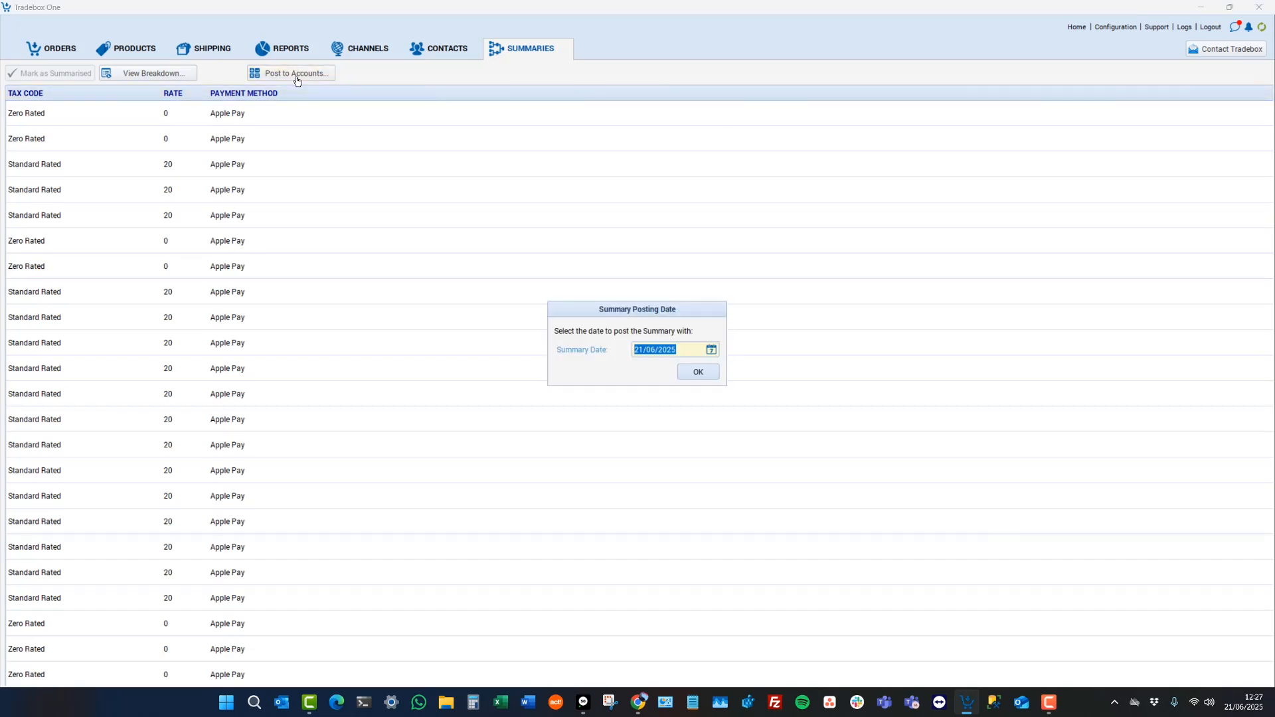
text(31/05/2025)
click(697, 372)
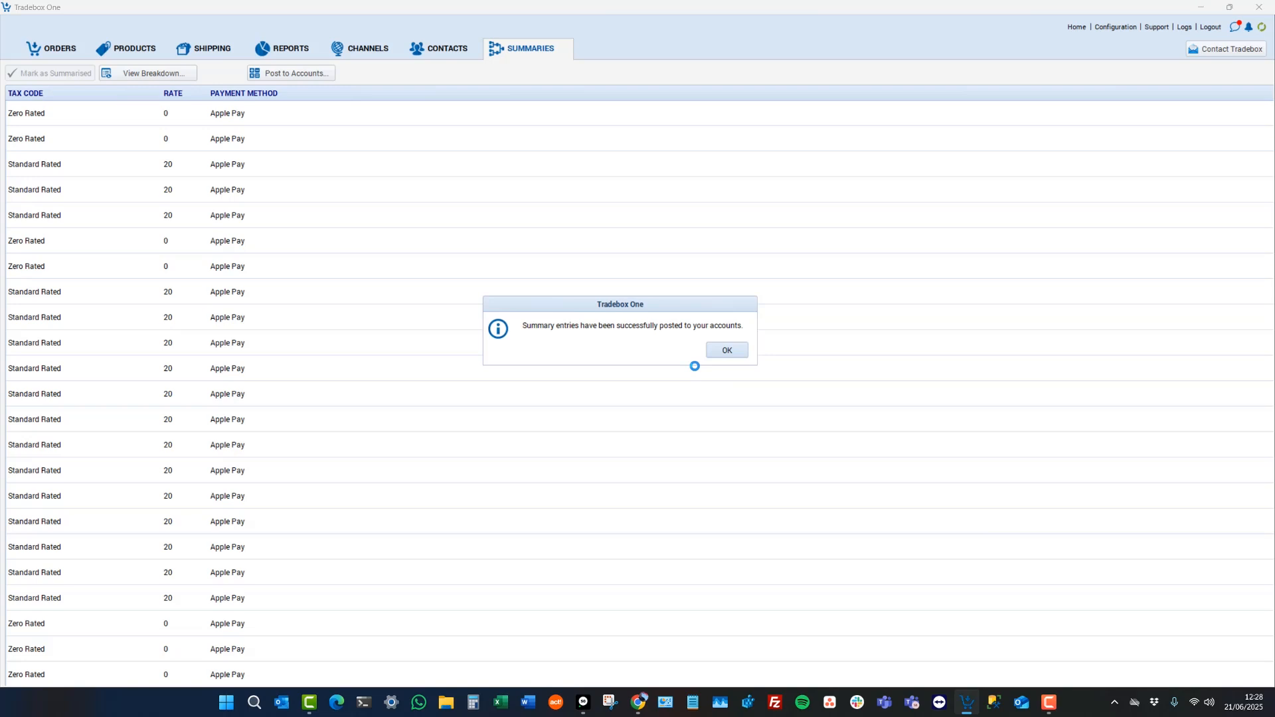
click(718, 354)
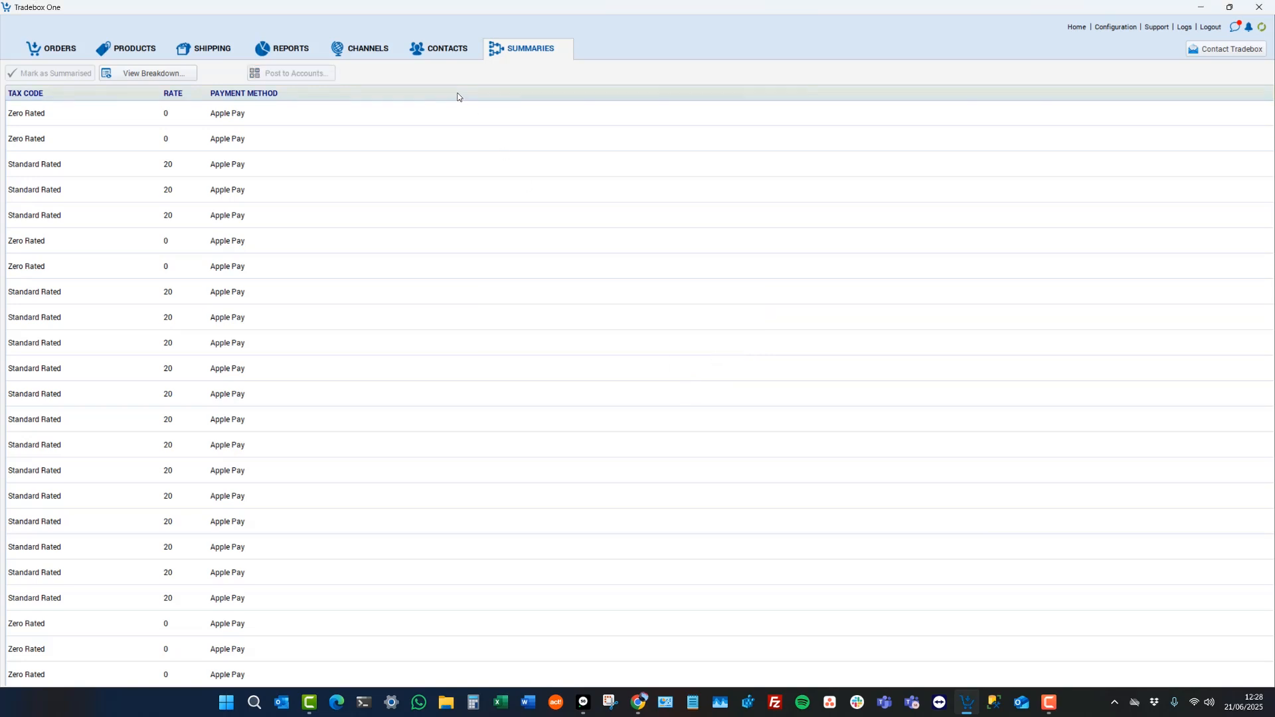
Step: Switch to Sage 50, refresh the invoices list, and review the lines of the TikTok account's invoice dated 31/05/2025 before closing it
click(365, 48)
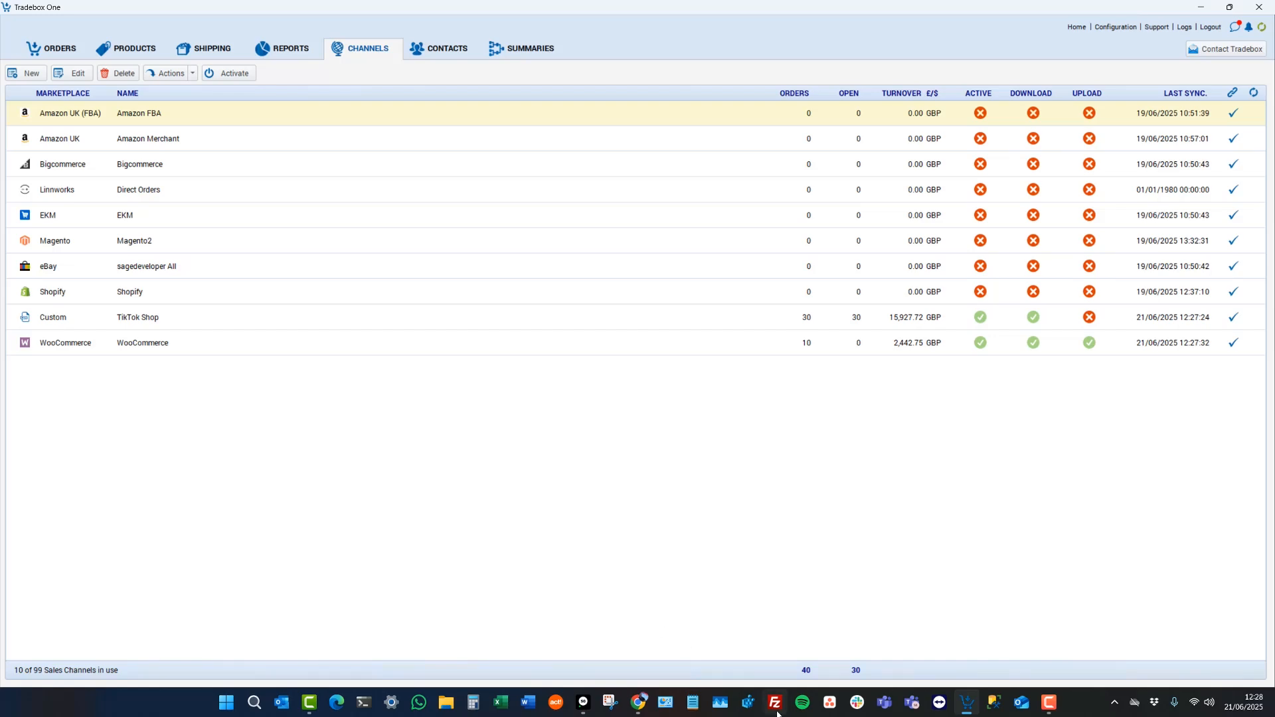
click(583, 704)
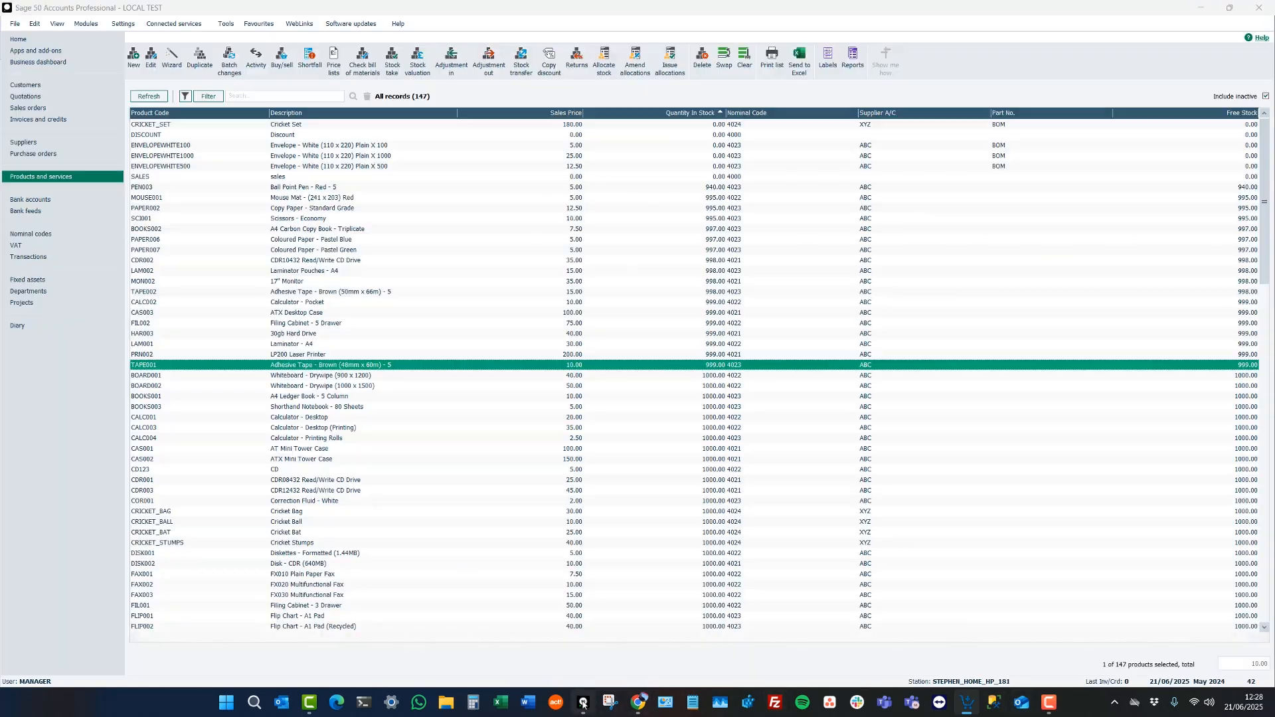
click(64, 120)
click(157, 96)
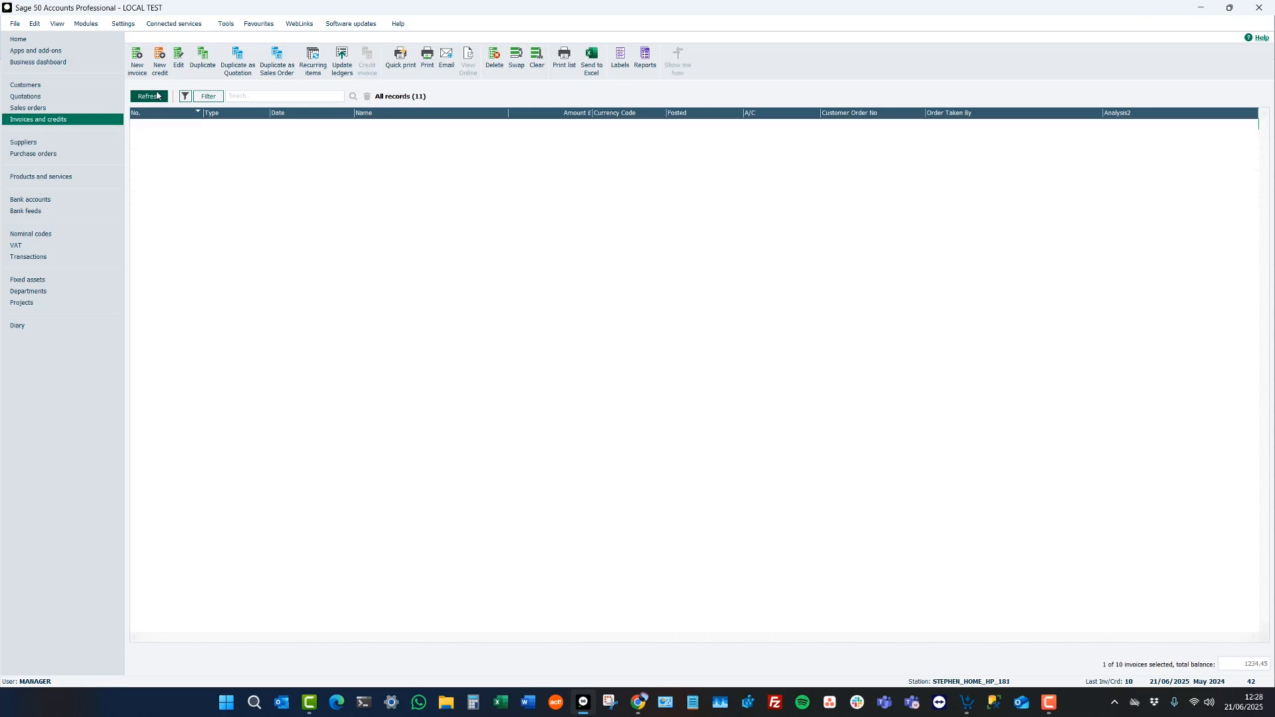
click(195, 126)
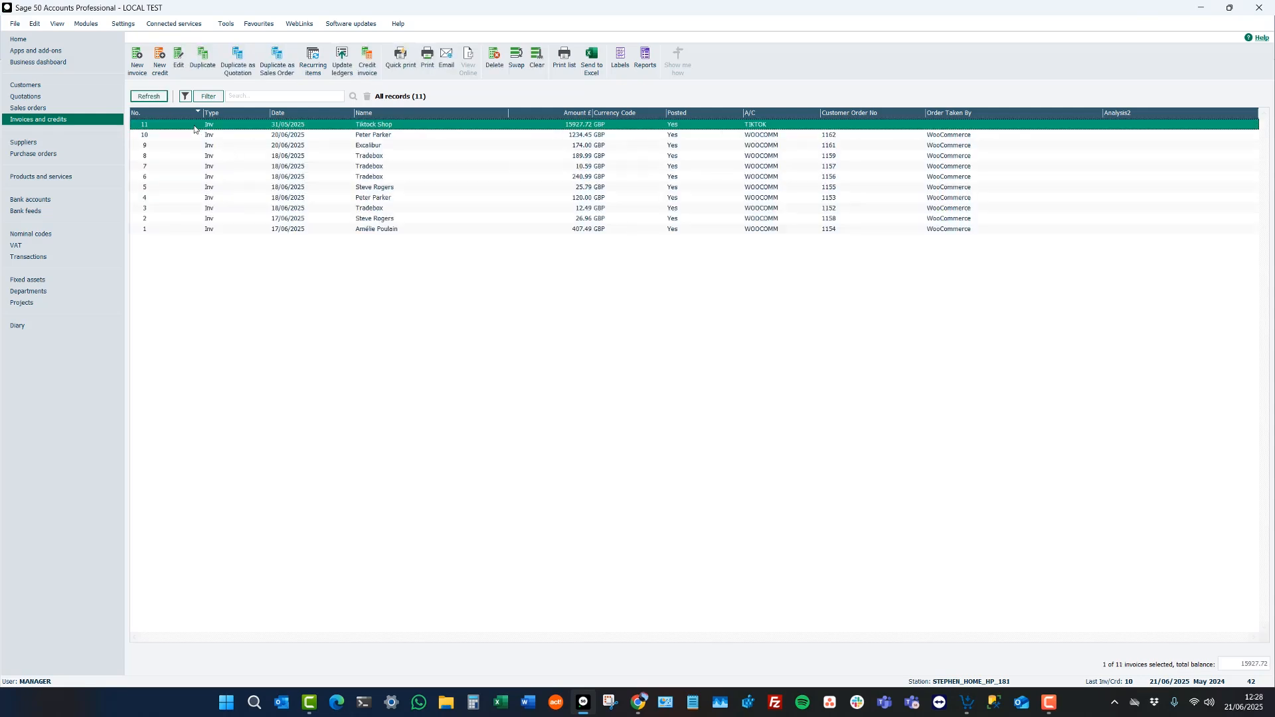
double_click(493, 128)
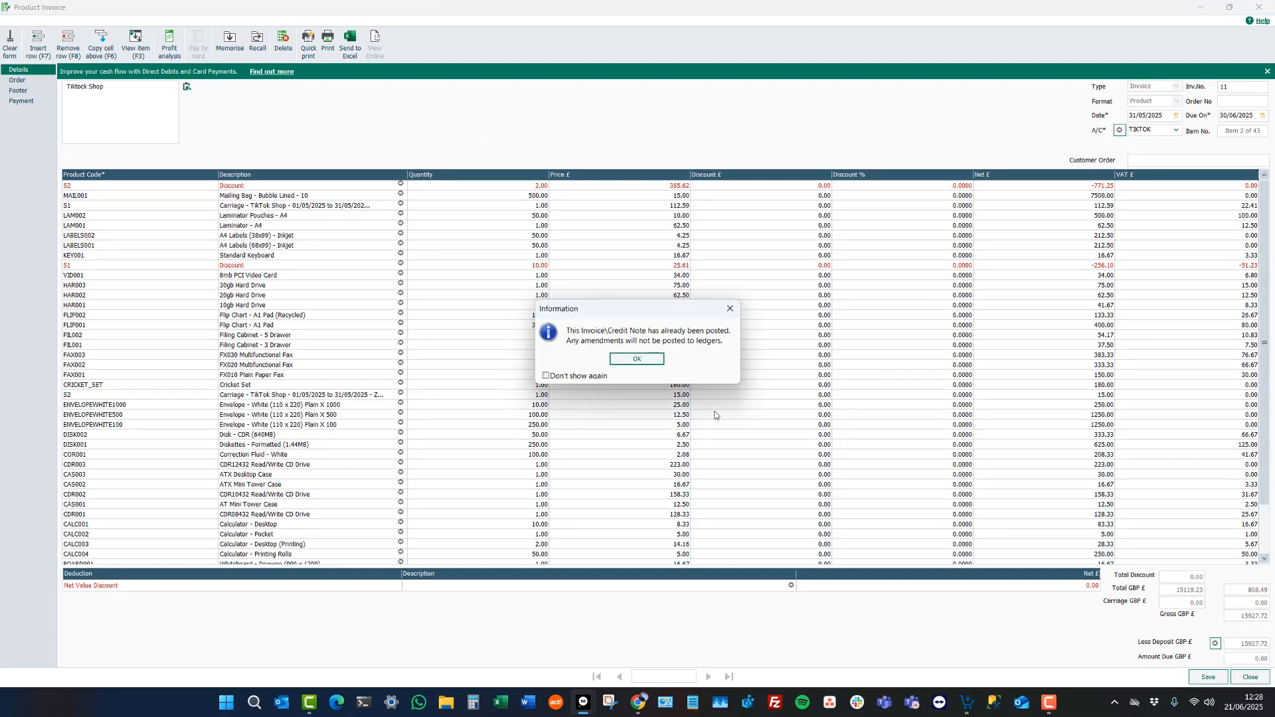
click(626, 358)
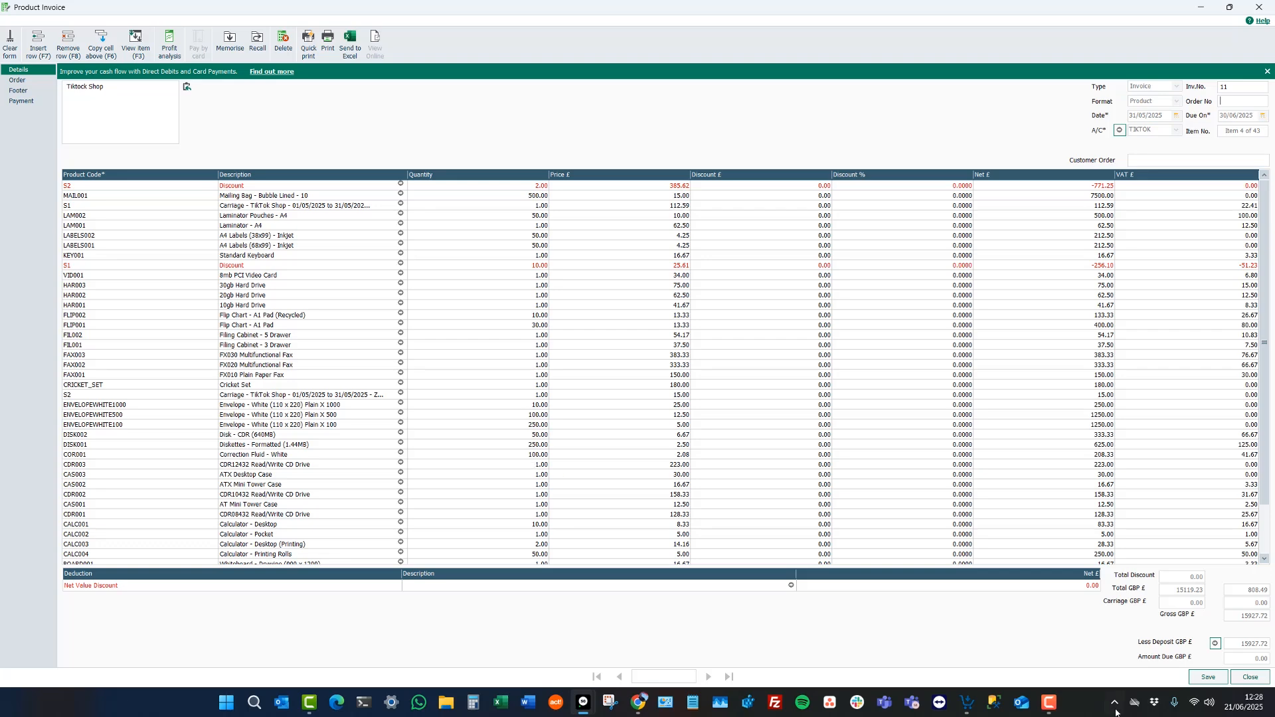
click(1251, 676)
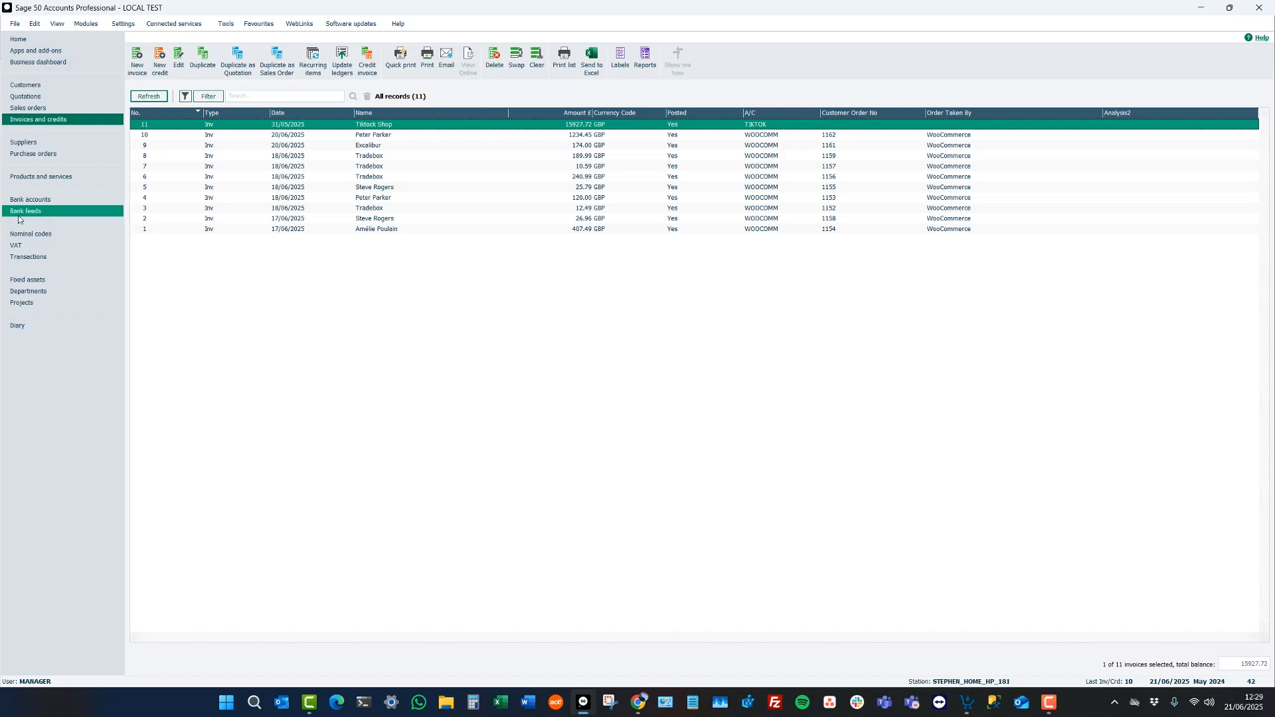
Step: Refresh the products and services list and look through the quantities in stock
click(37, 178)
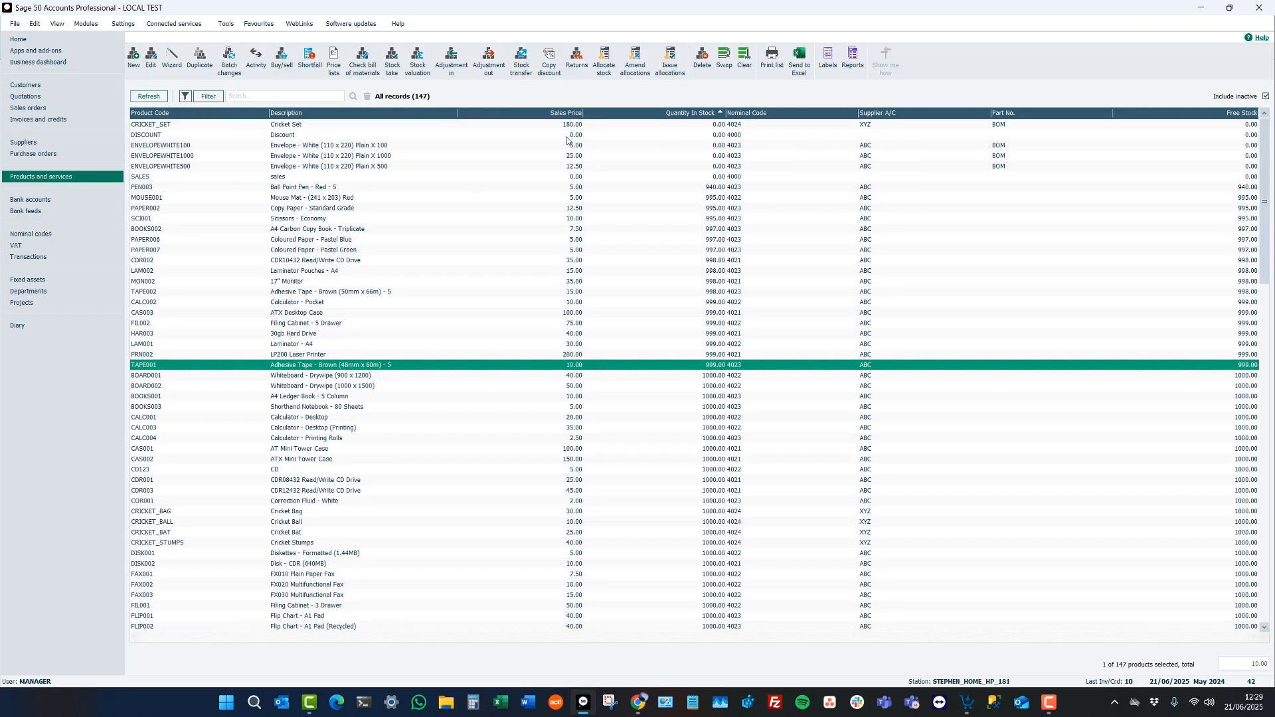
click(150, 97)
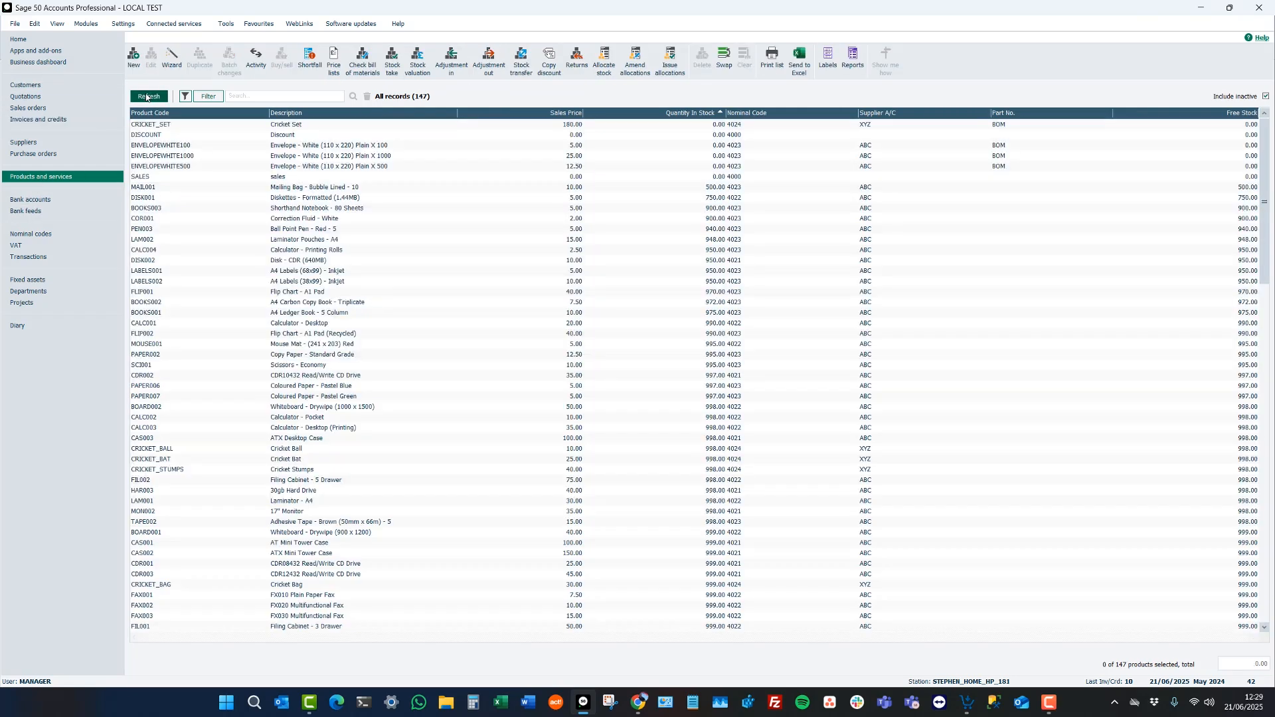
scroll(740, 265, down, 4)
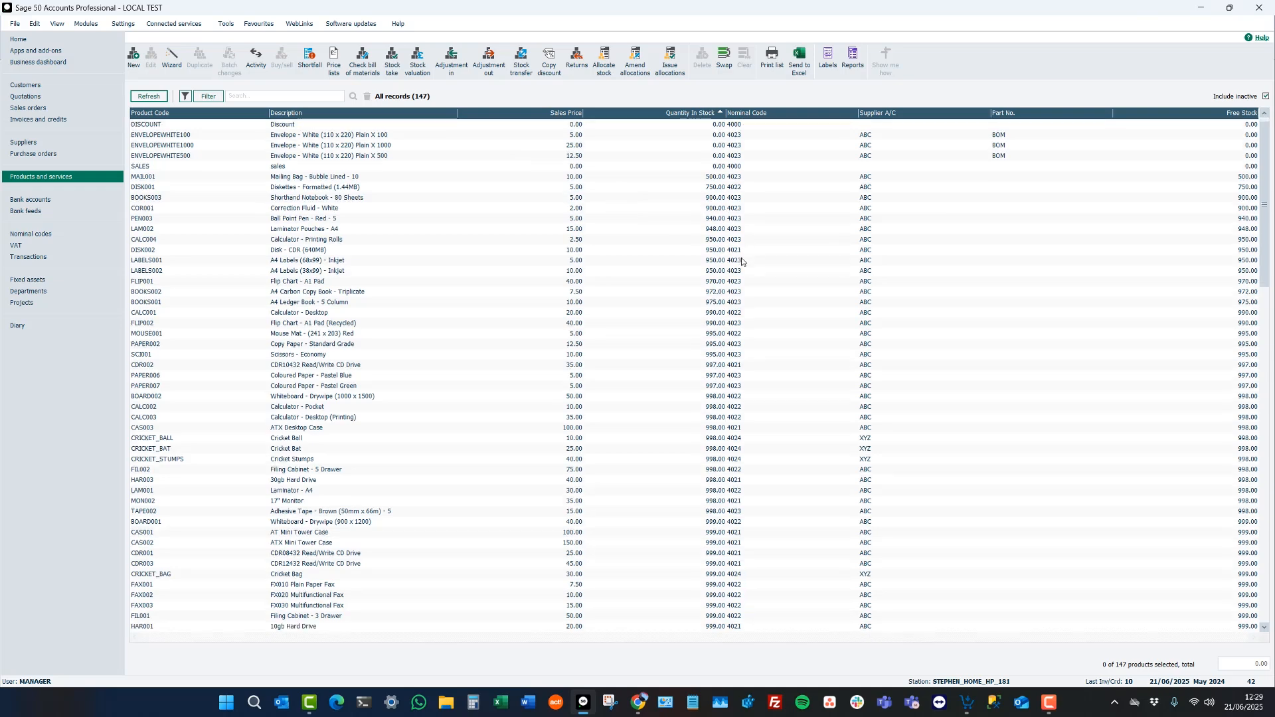
scroll(741, 265, down, 6)
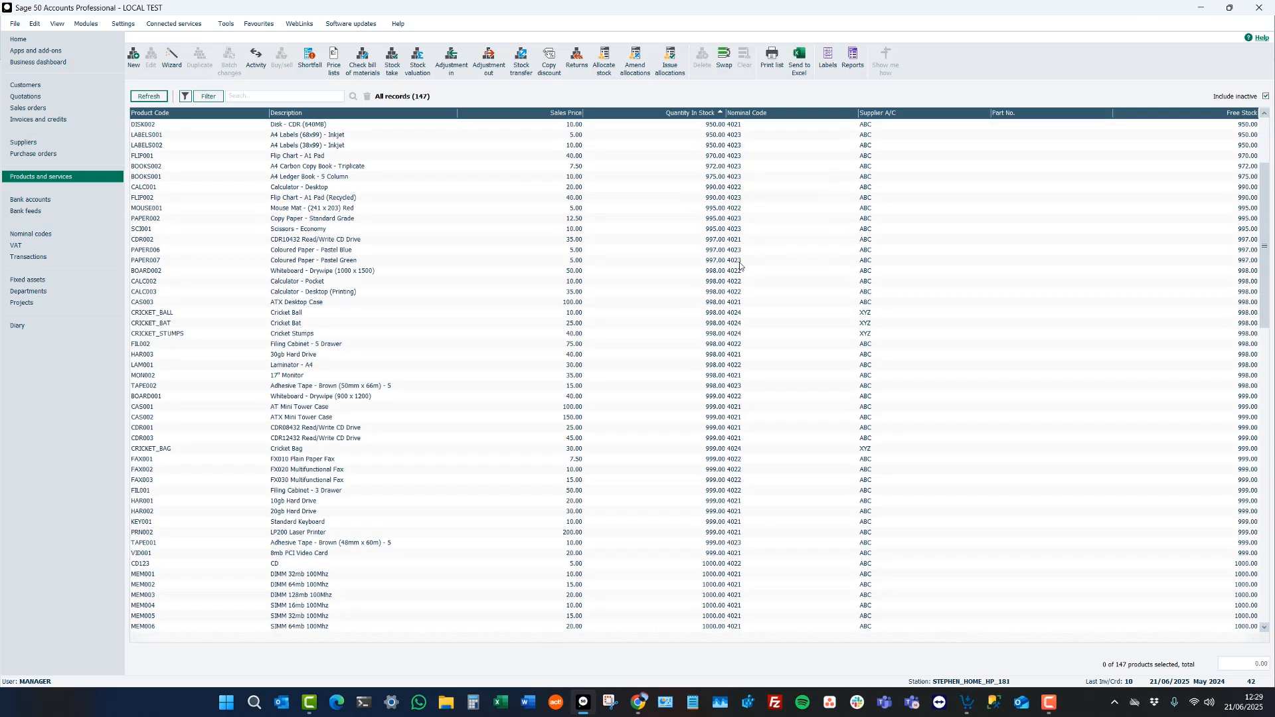
scroll(740, 267, up, 5)
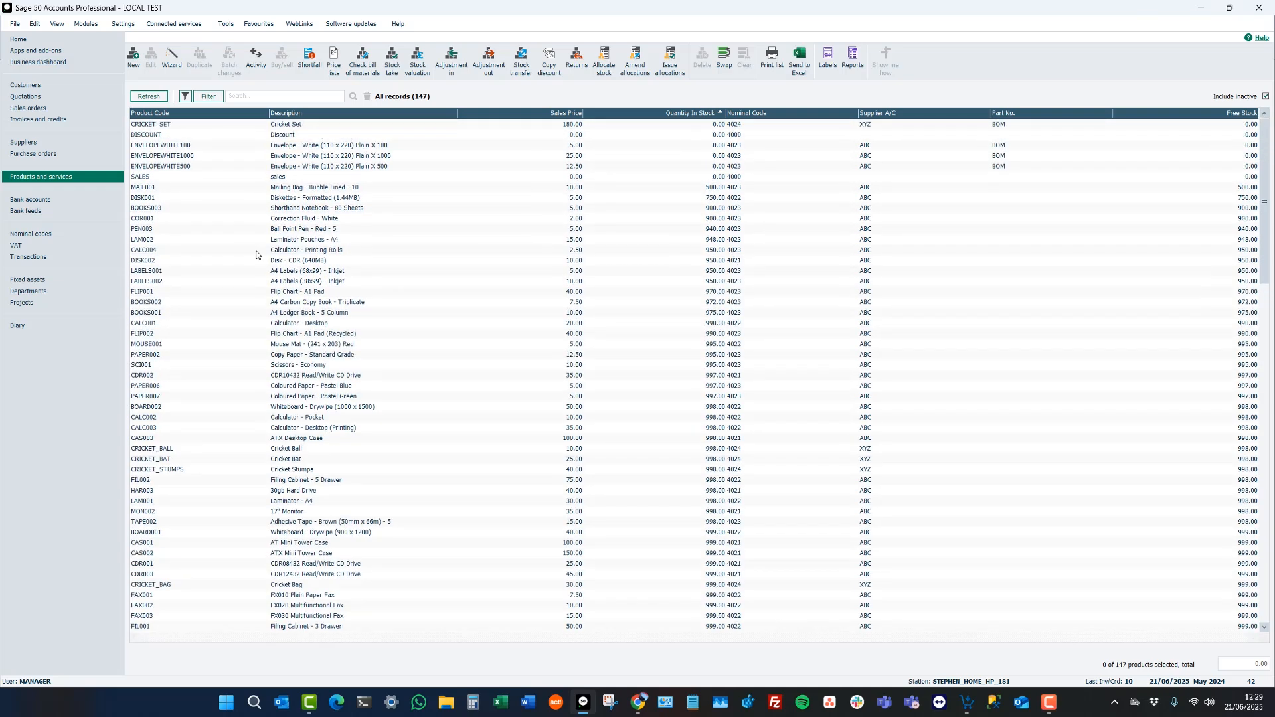
Step: Refresh the bank accounts list and check the balance of the Apple Pay account
click(69, 200)
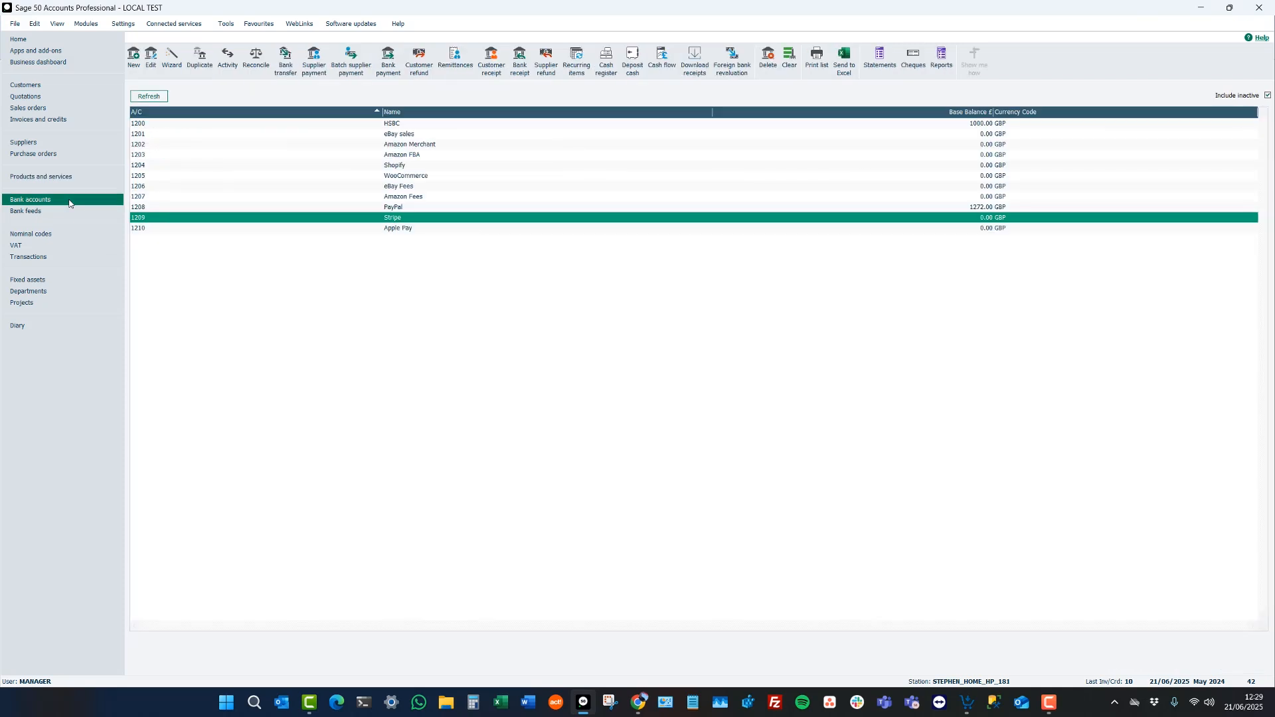
click(161, 96)
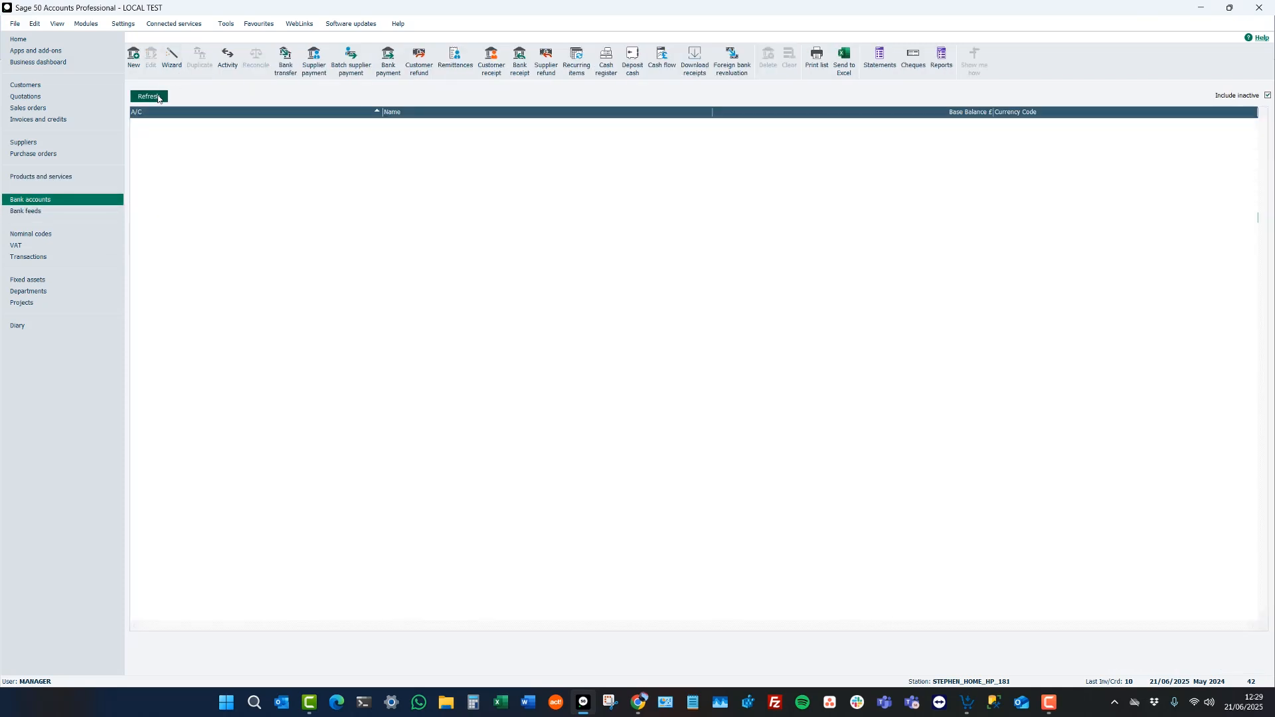
click(448, 231)
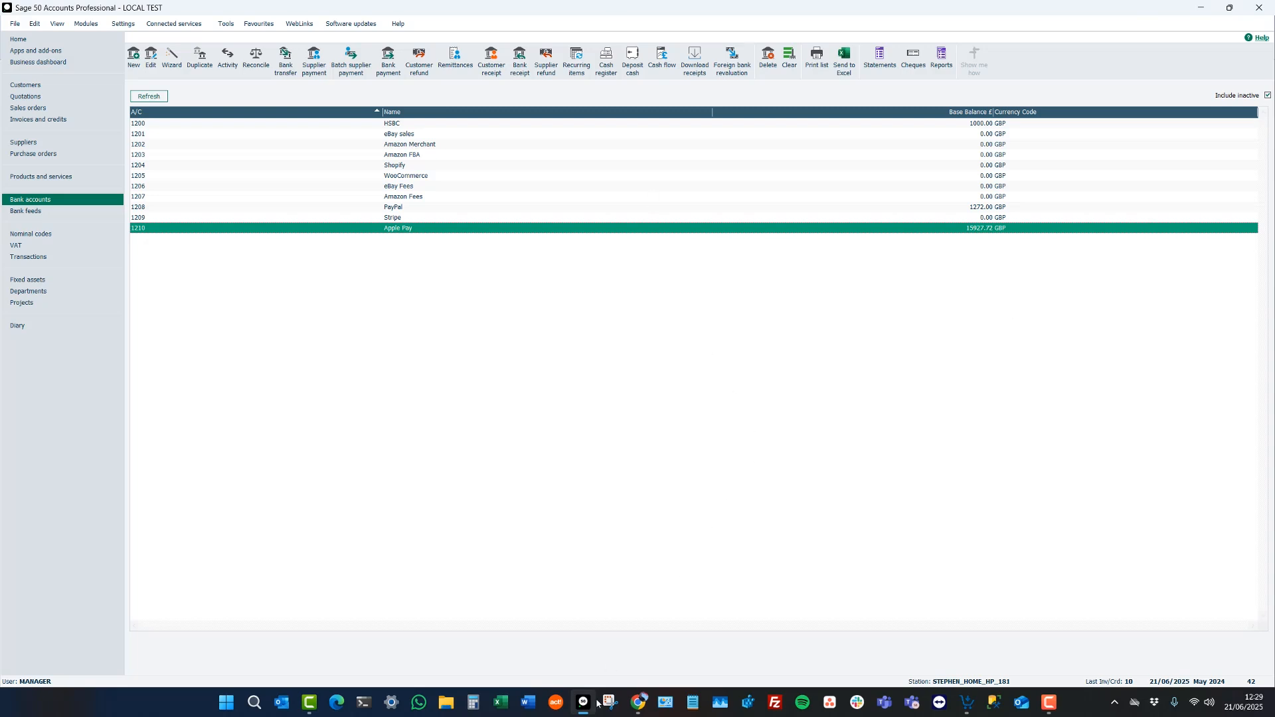
Step: Switch to Tradebox One and look at the support request form for contacting Tradebox and at the process log
click(966, 702)
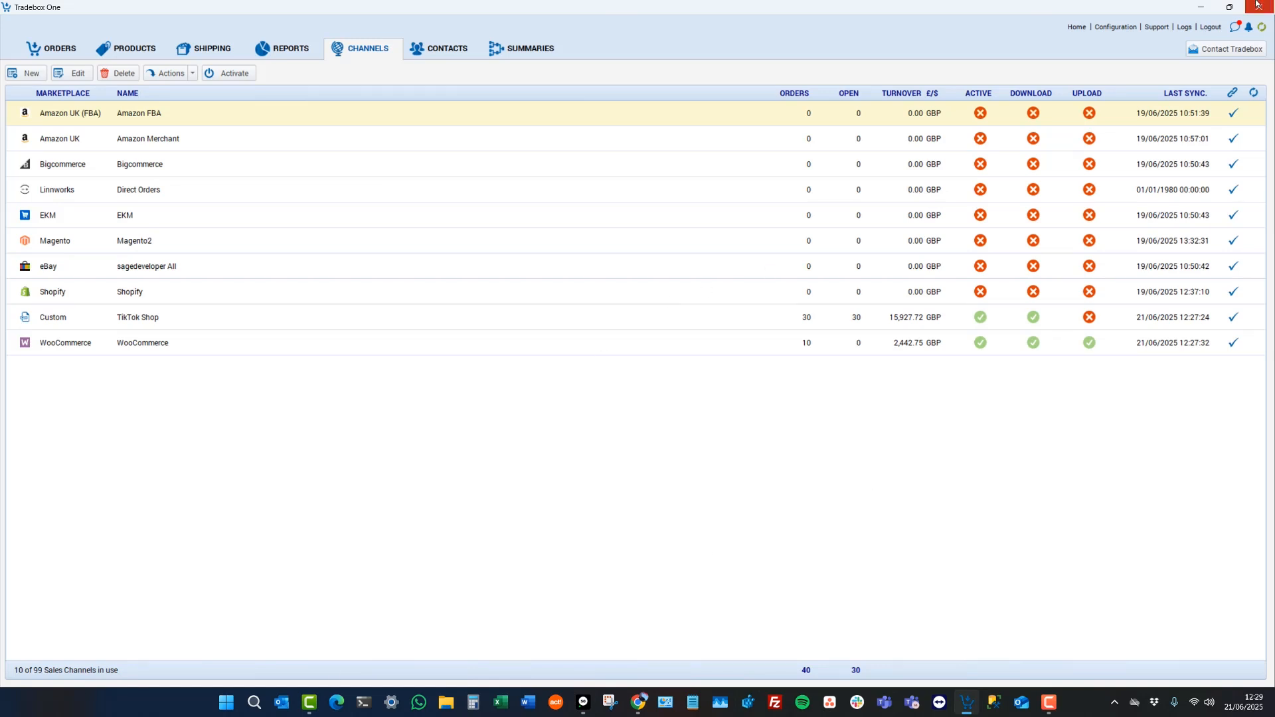
click(1227, 59)
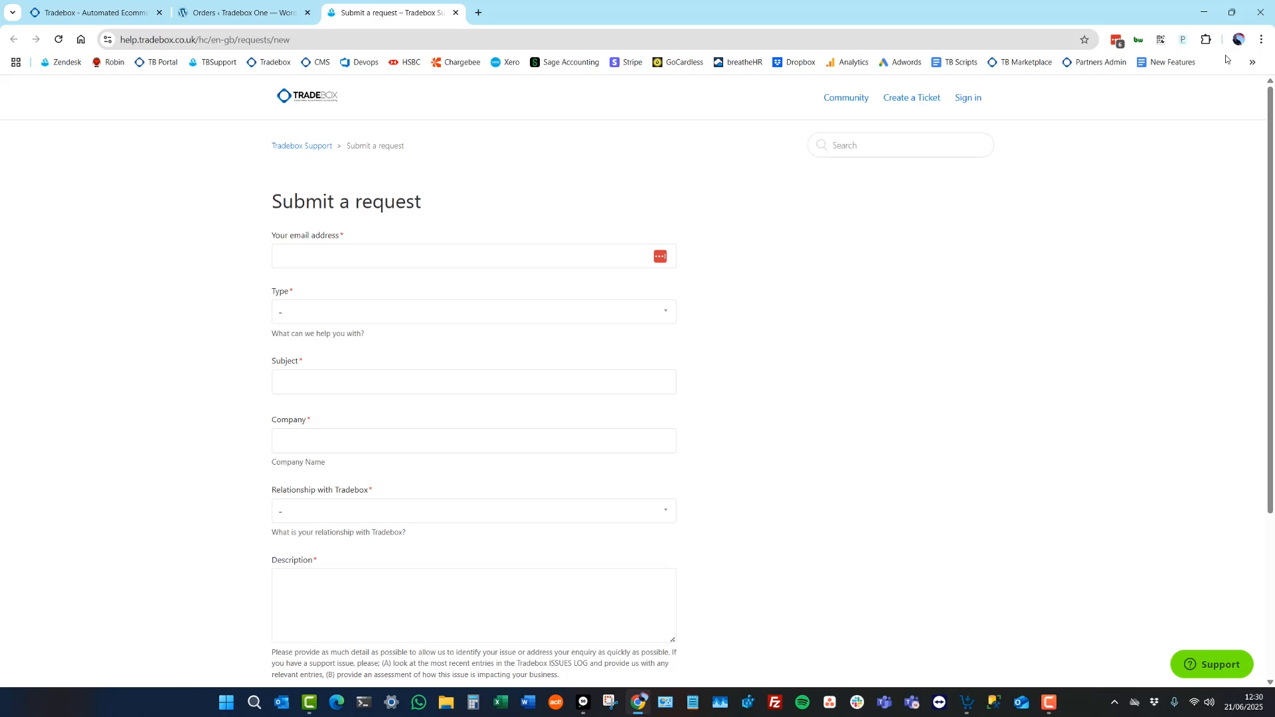
key(alt+Tab)
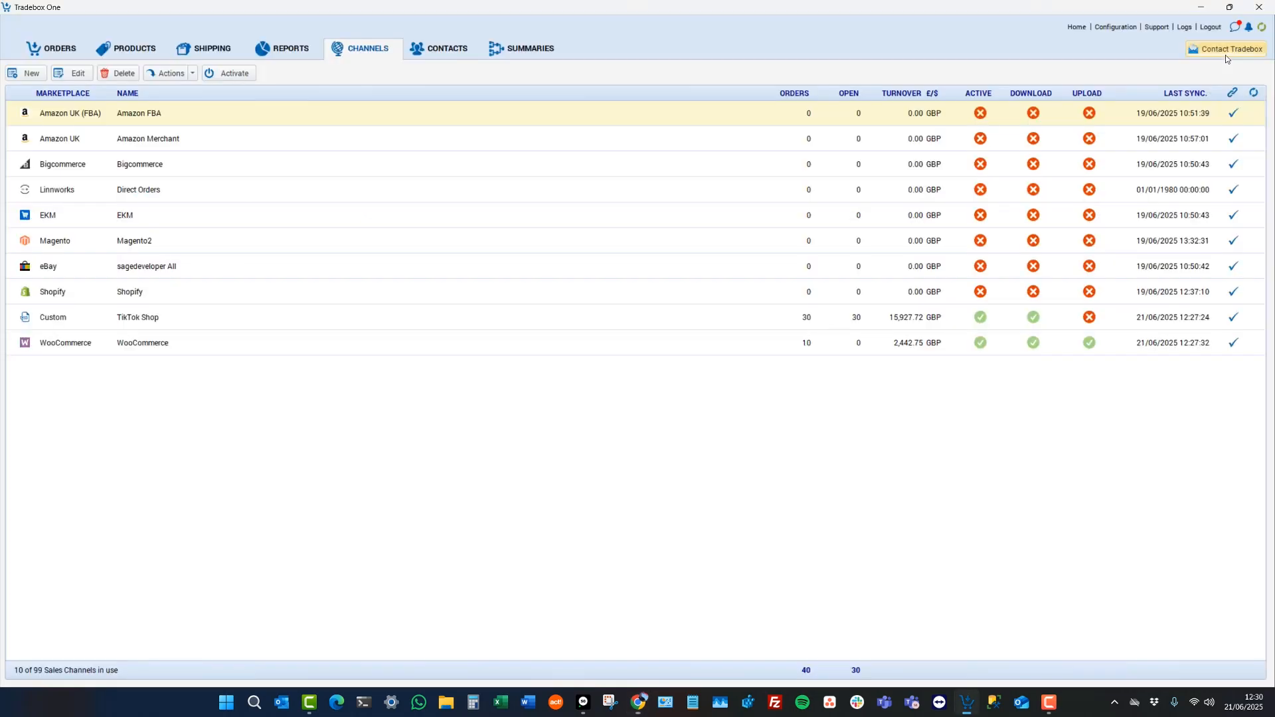
click(1185, 29)
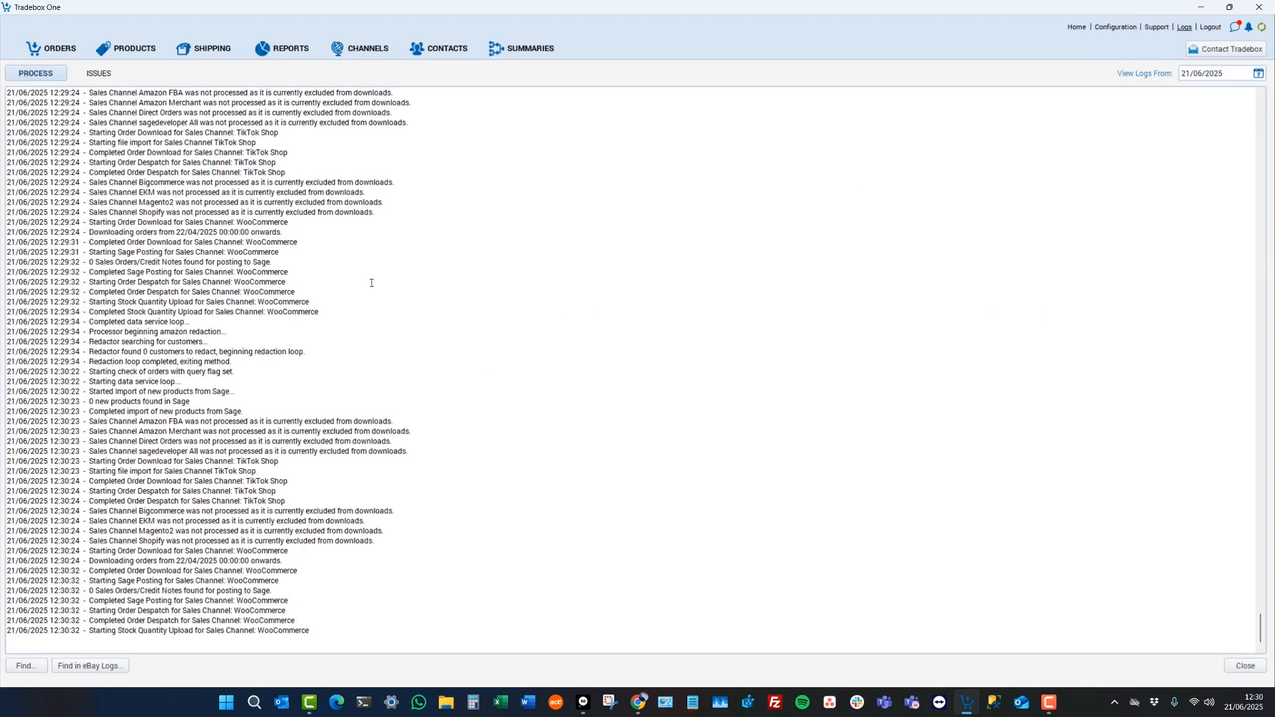
Step: Check the log of order and synchronisation issues, and open the list of sales channels
click(93, 74)
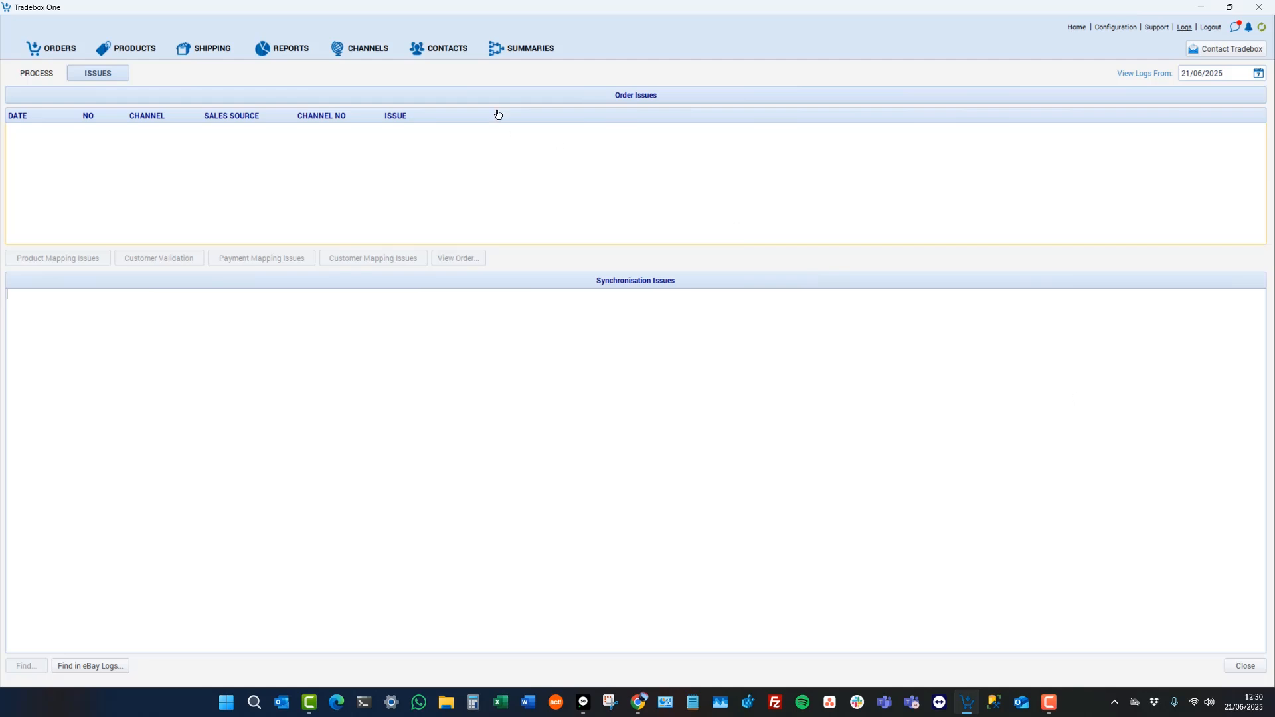
click(359, 51)
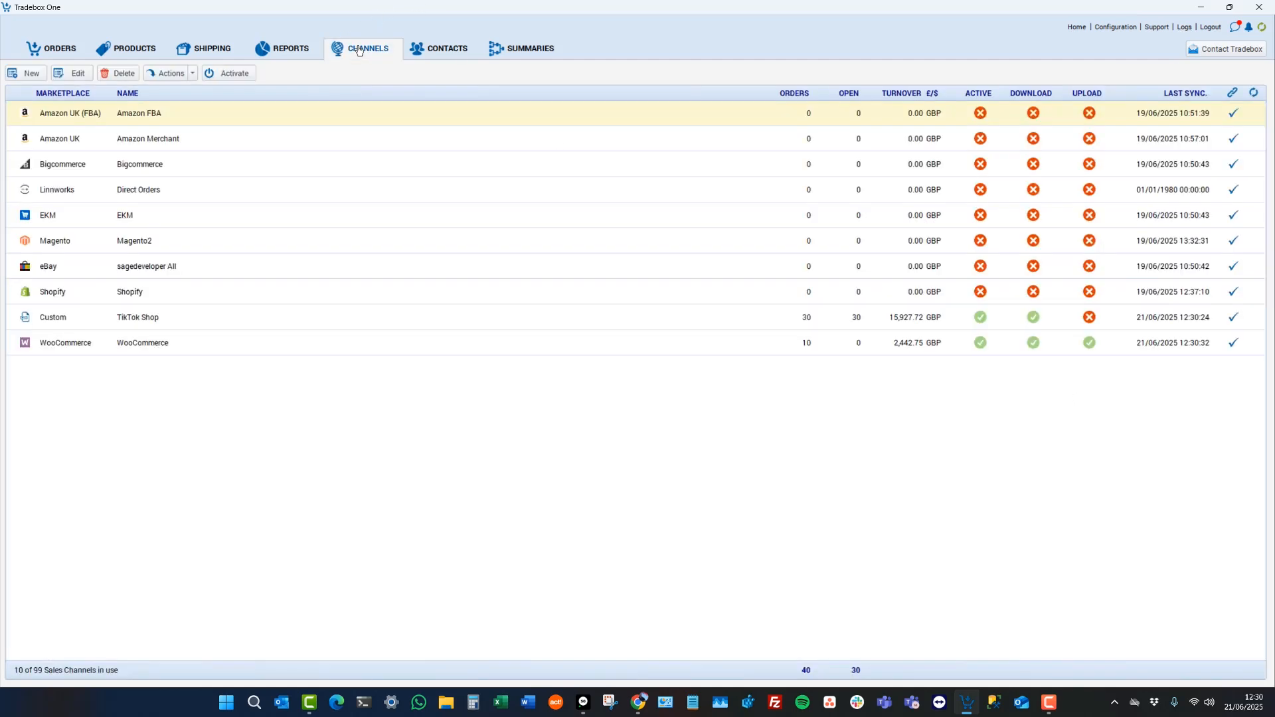
Step: Switch to Chrome and view the annual subscription packages on the Tradebox website's pricing page
click(637, 702)
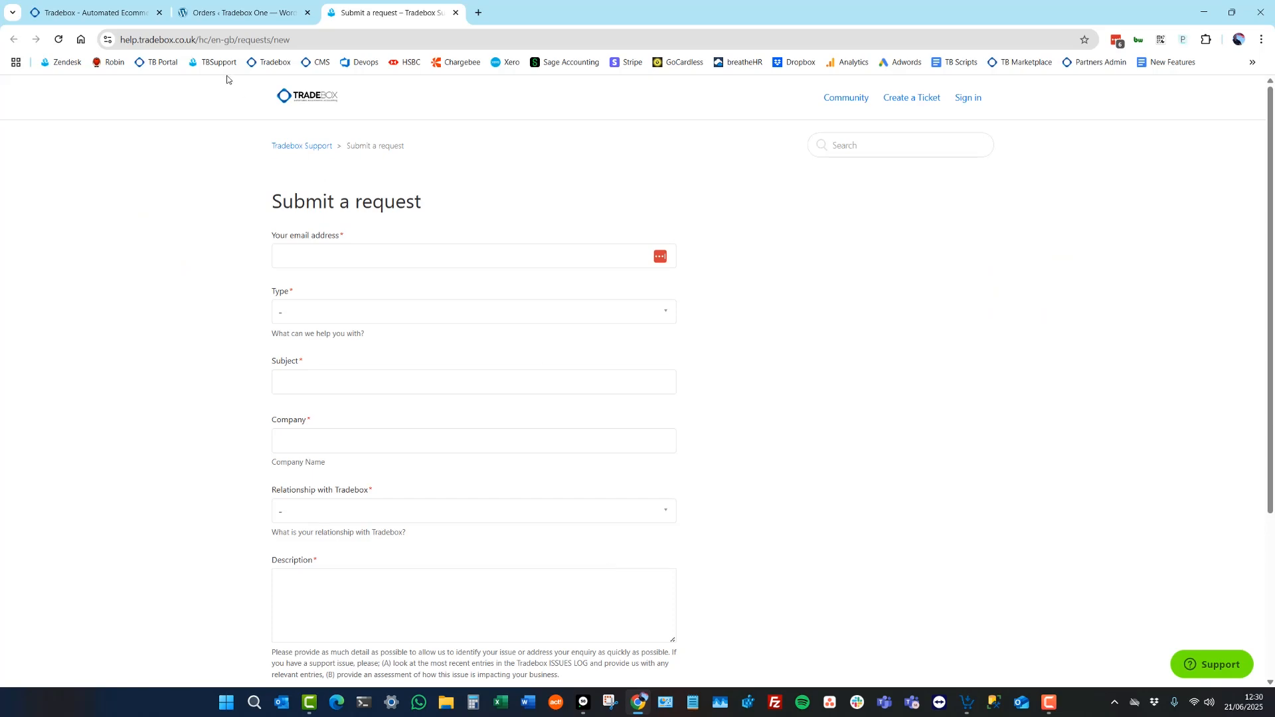
click(76, 21)
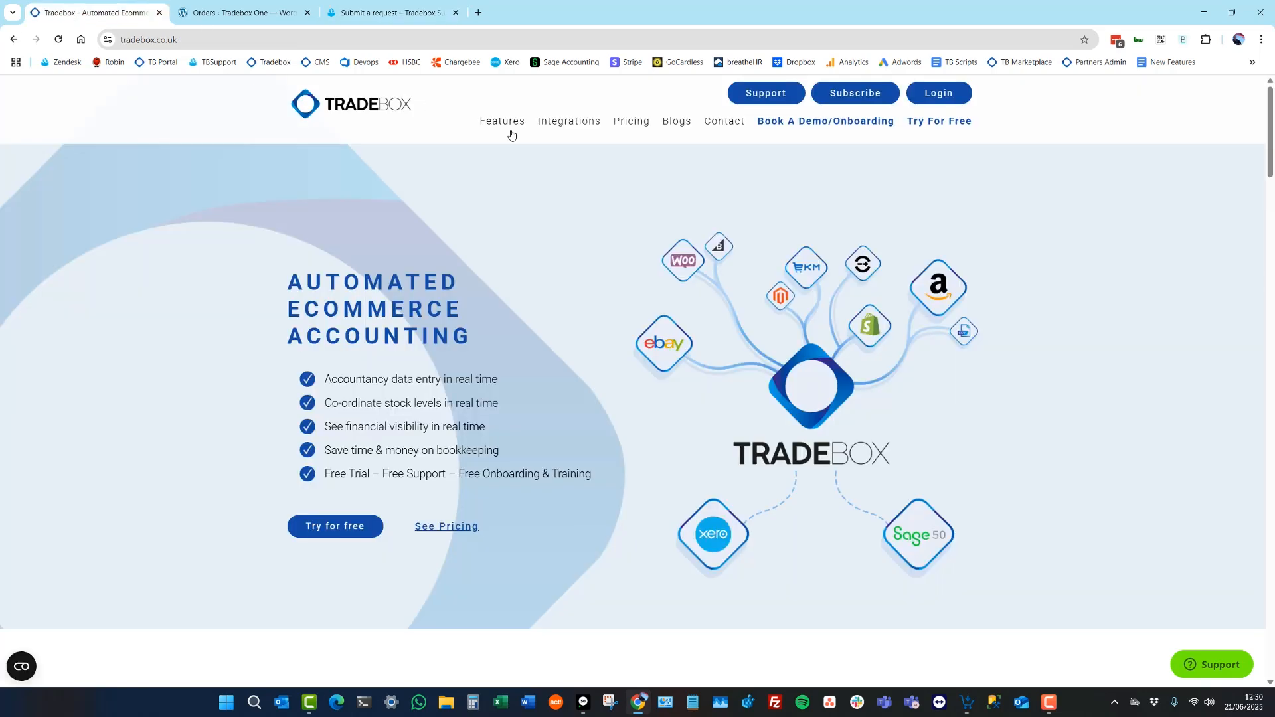
click(629, 123)
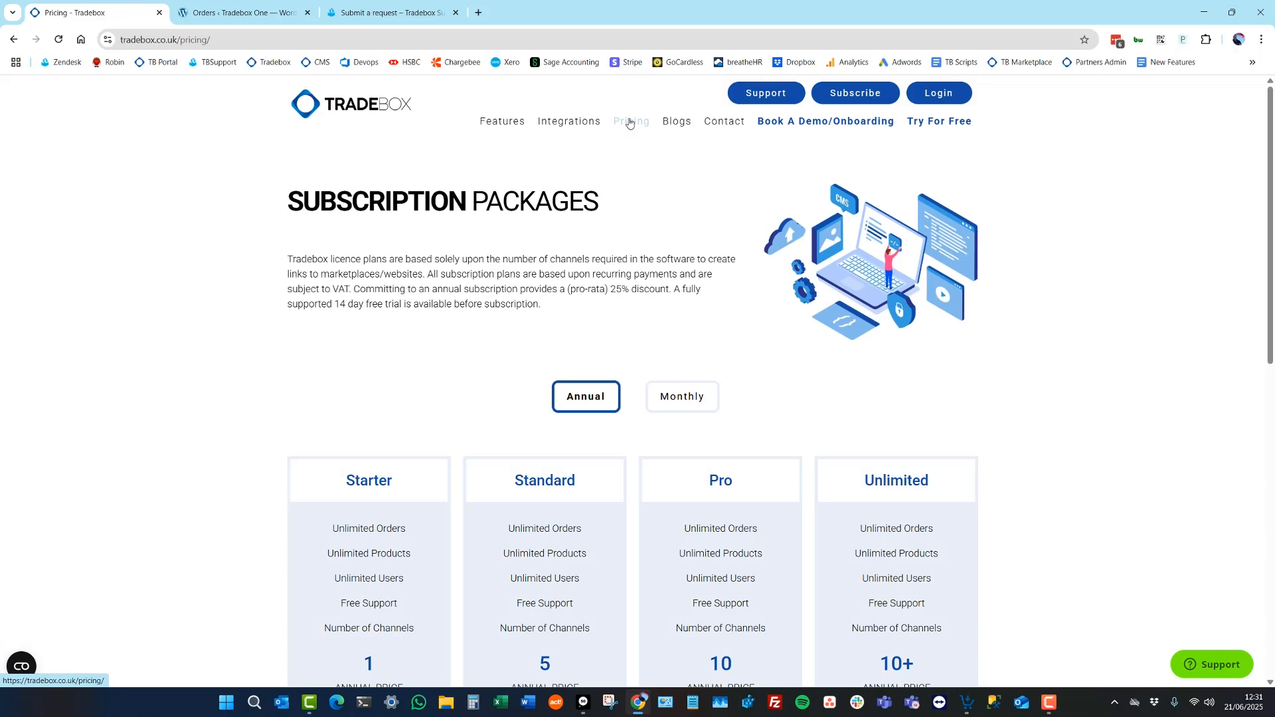
scroll(629, 124, down, 3)
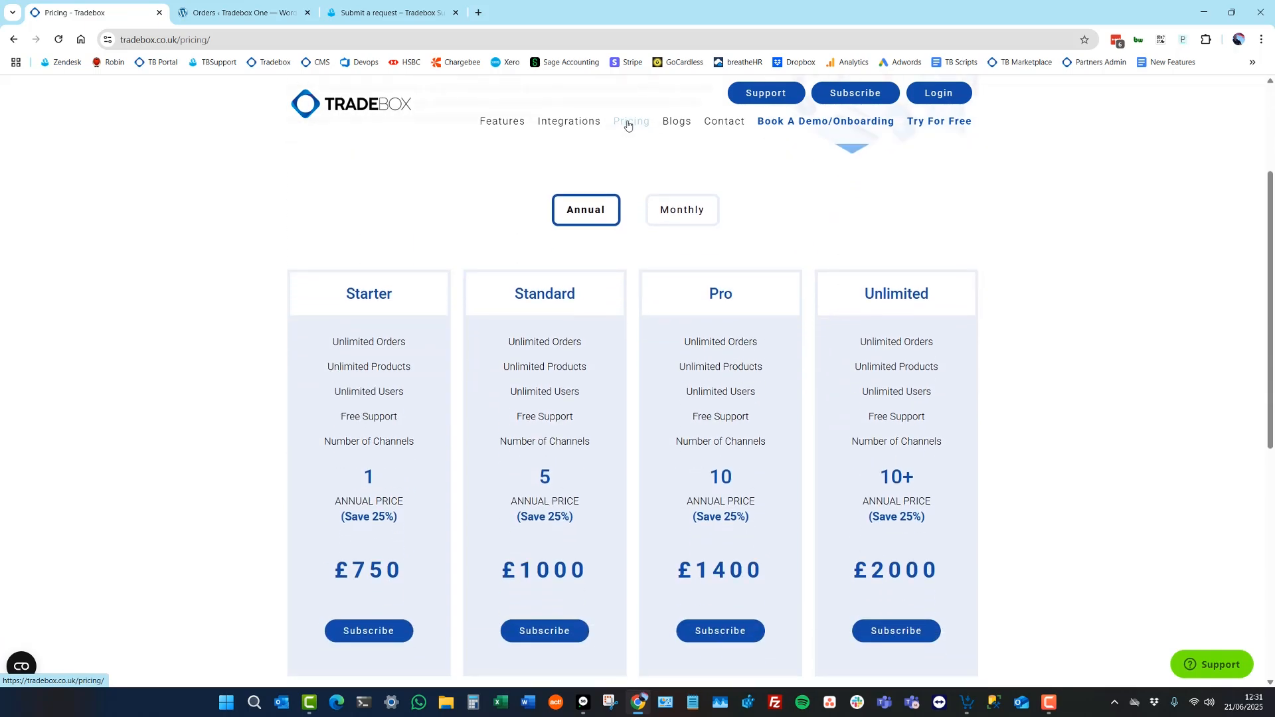
Step: Switch back to Tradebox One and go through the sales channels, from Amazon Merchant to TikTok Shop and WooCommerce
click(967, 702)
click(333, 137)
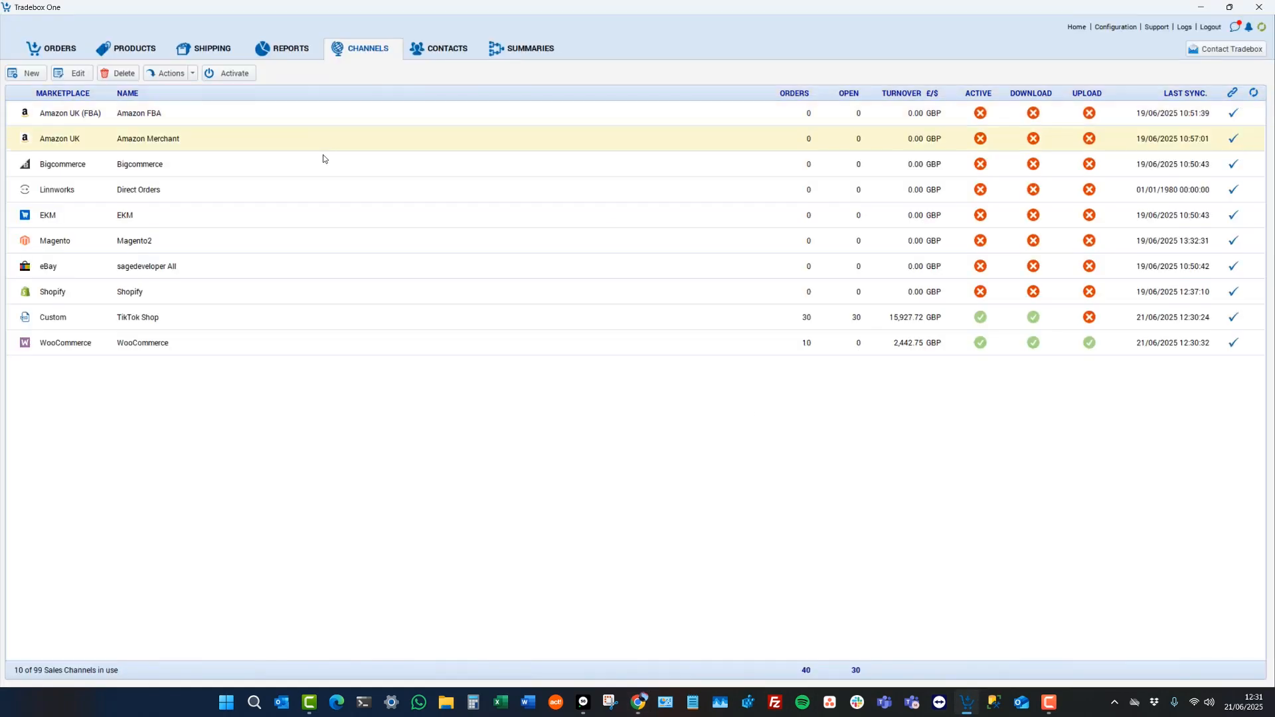
click(324, 160)
click(322, 191)
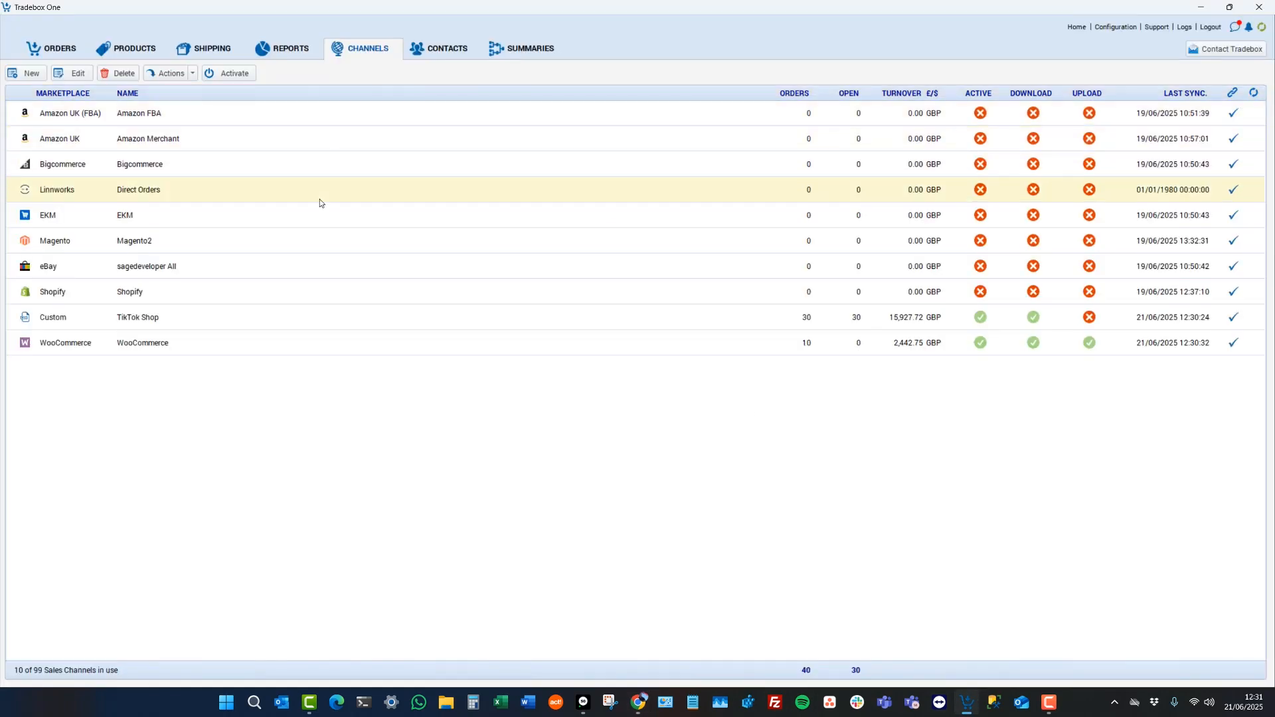
click(250, 347)
click(250, 322)
click(252, 297)
Step: Return to the pricing page in Chrome, review the annual package prices, and switch the packages to monthly pricing
key(alt+Tab)
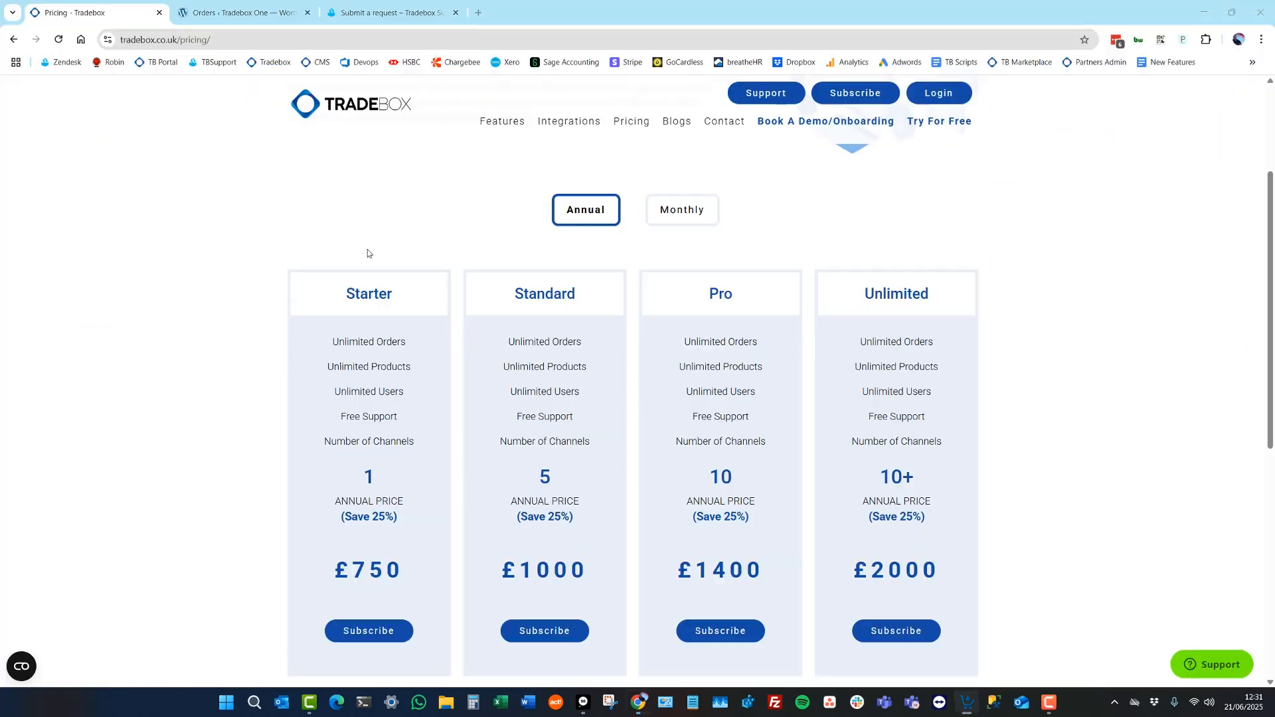
scroll(553, 334, down, 2)
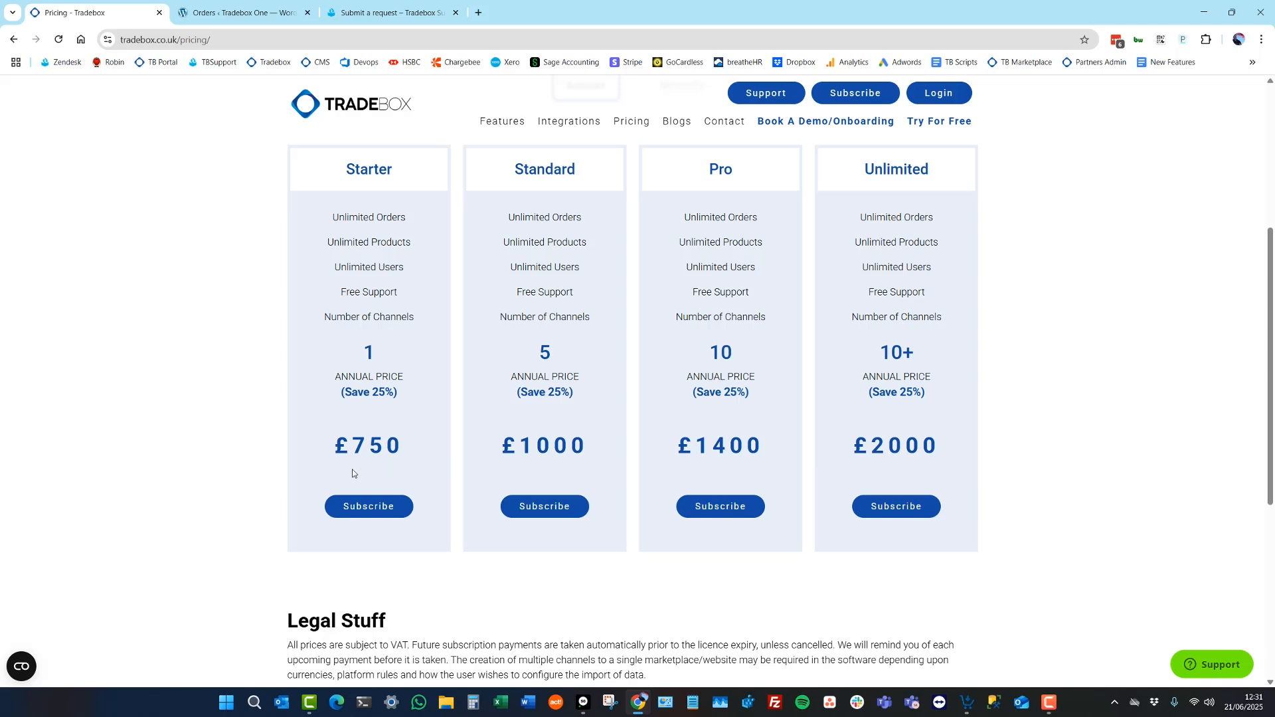
scroll(320, 480, up, 1)
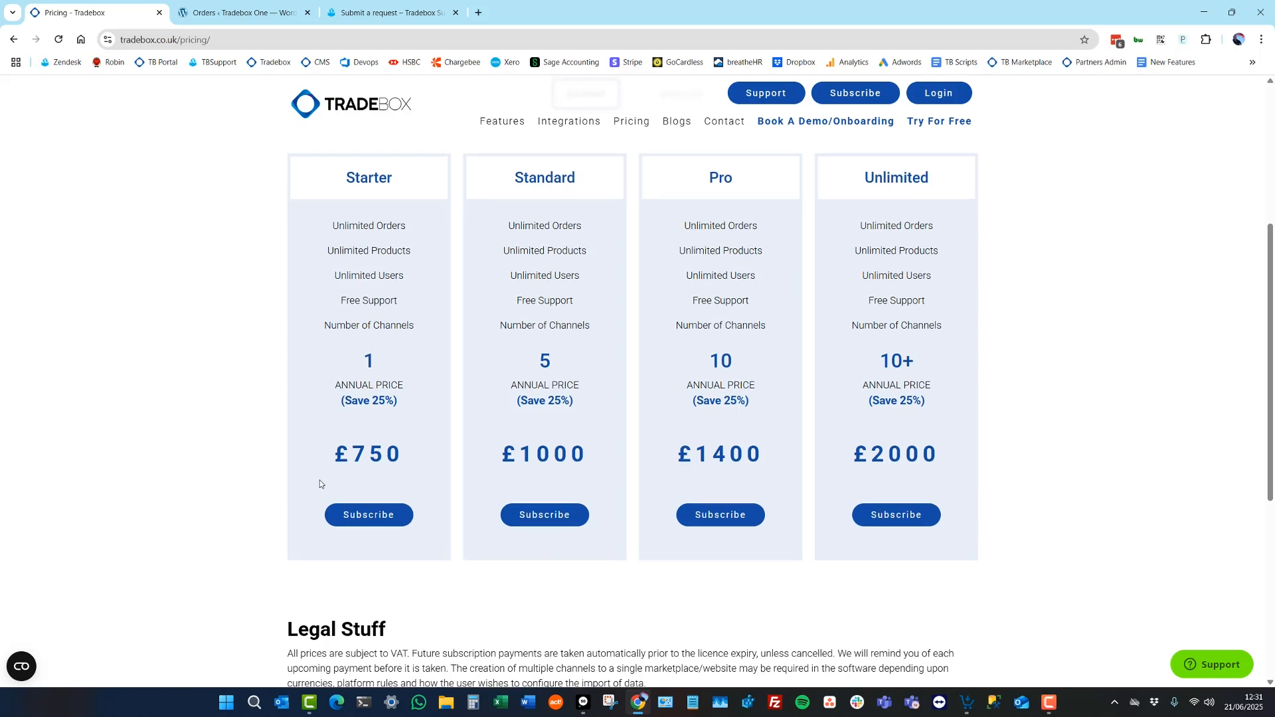
scroll(319, 483, up, 3)
click(677, 218)
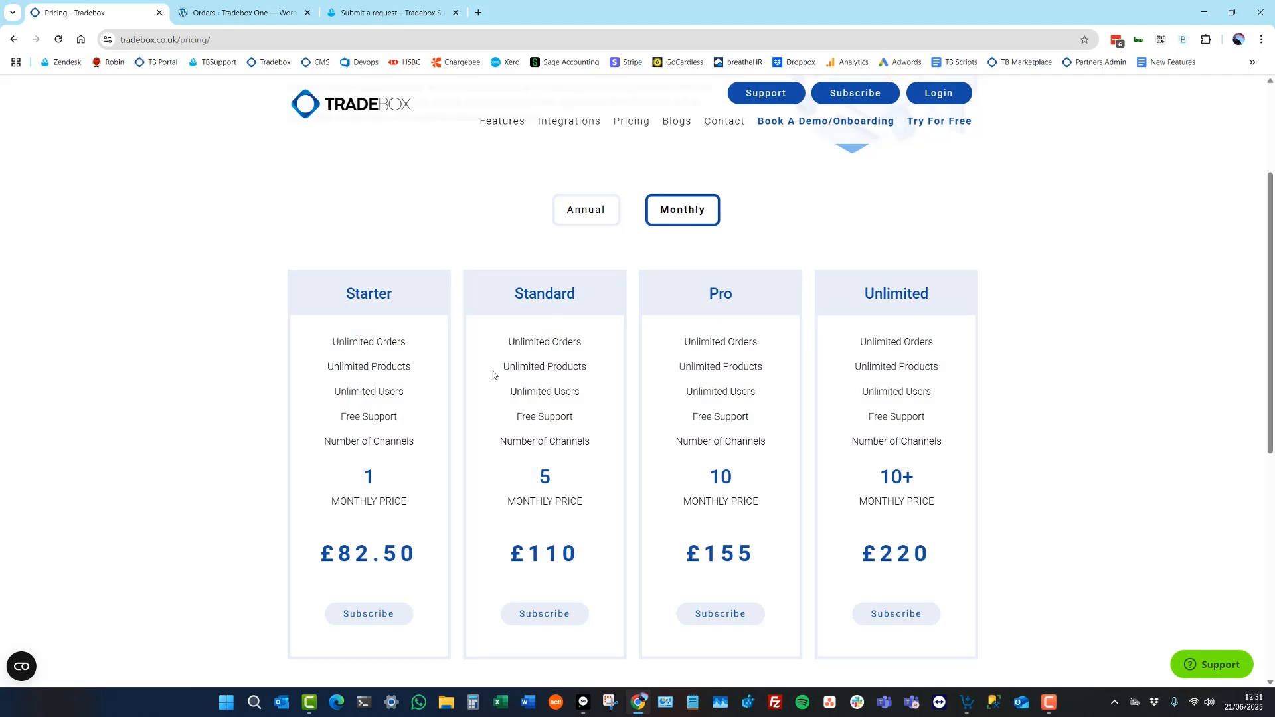
Step: View the Try For Free sign-up form and the support site's "Getting started with Tradebox One" article, and return to the pricing page
scroll(493, 374, up, 3)
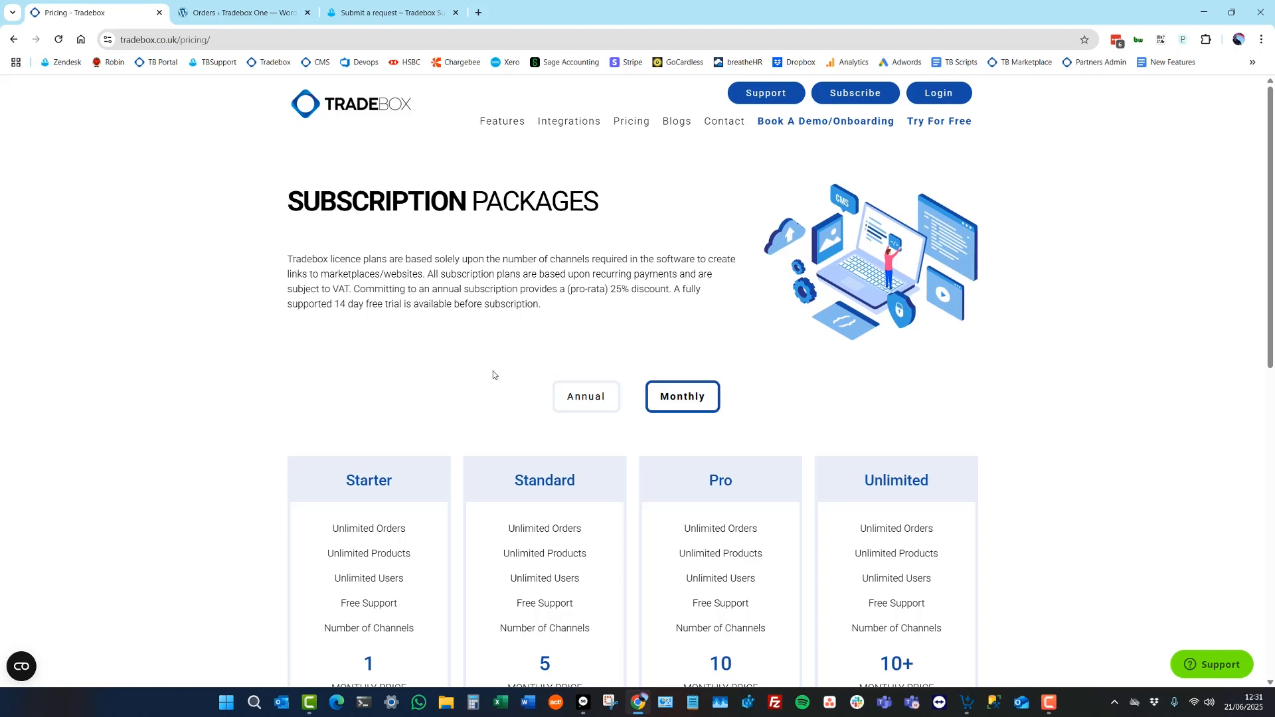
click(929, 127)
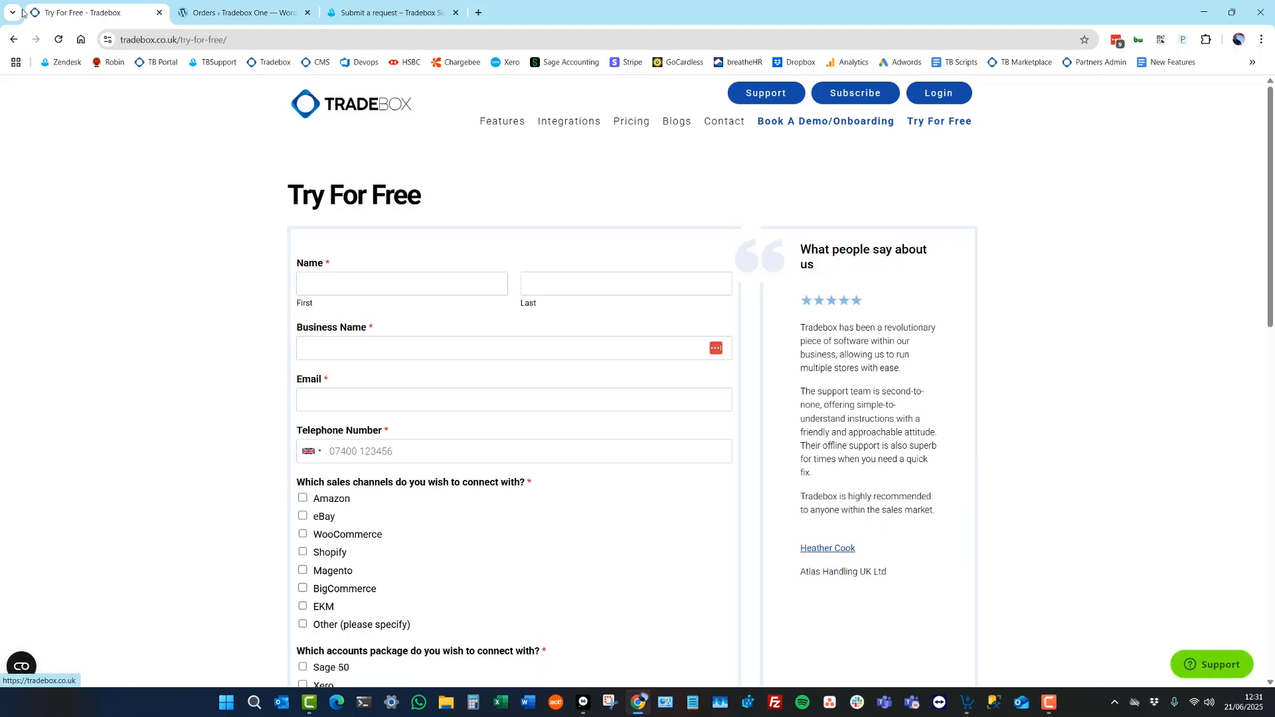
click(14, 41)
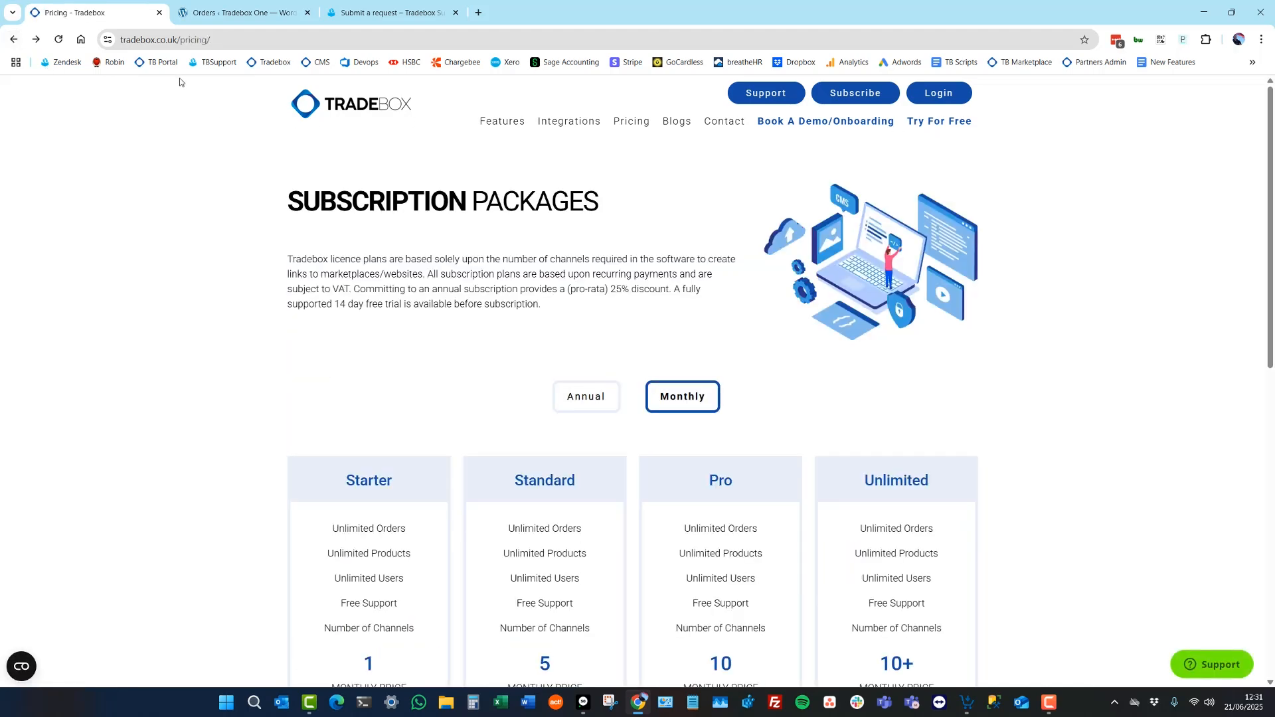
click(758, 88)
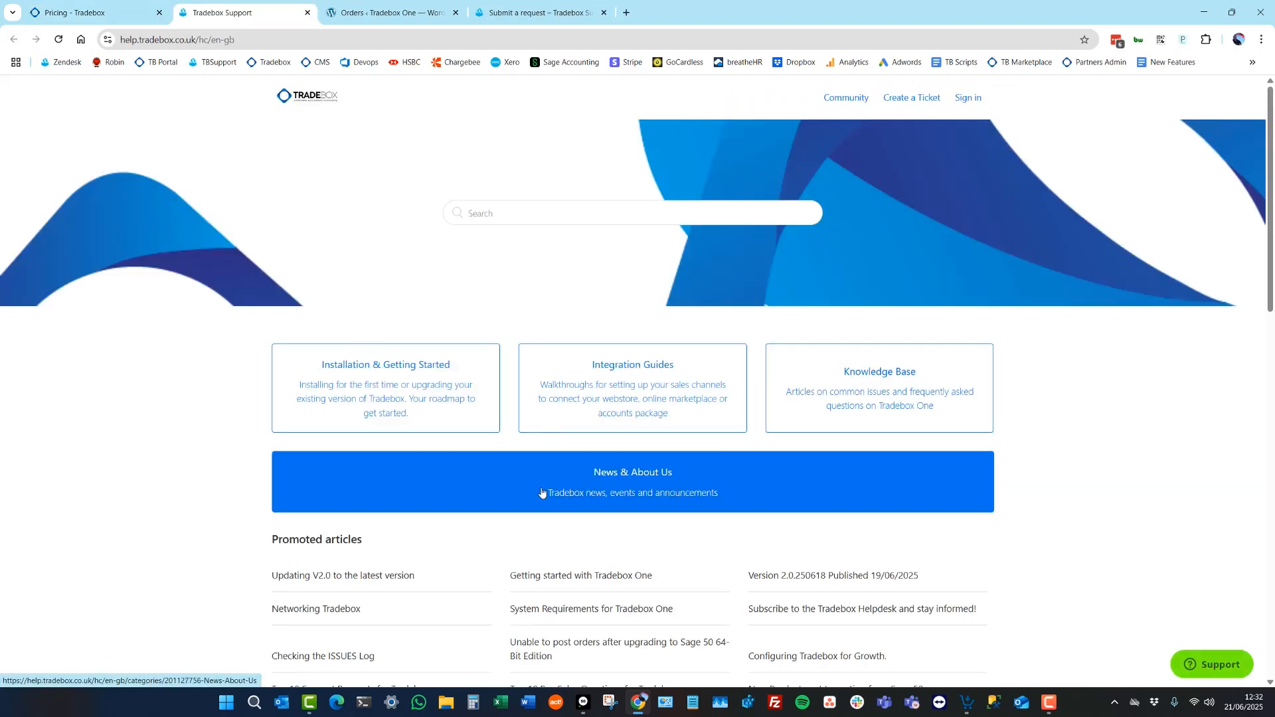
click(560, 577)
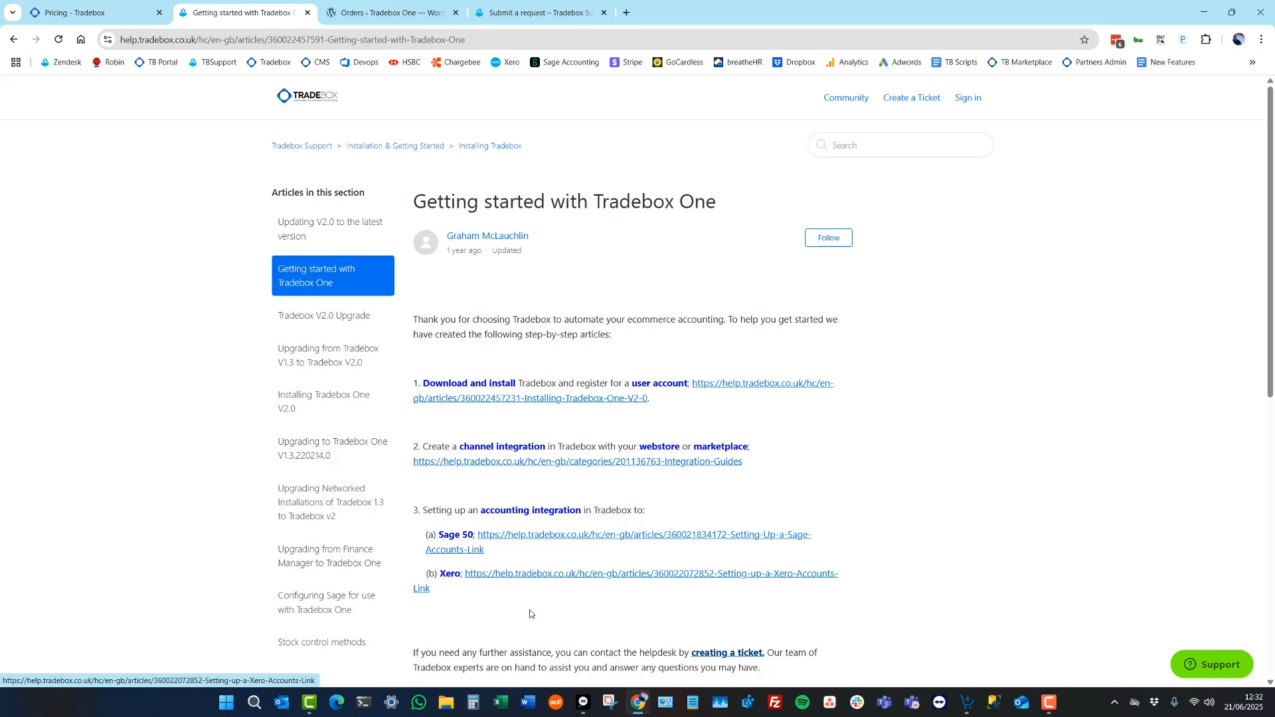
click(57, 7)
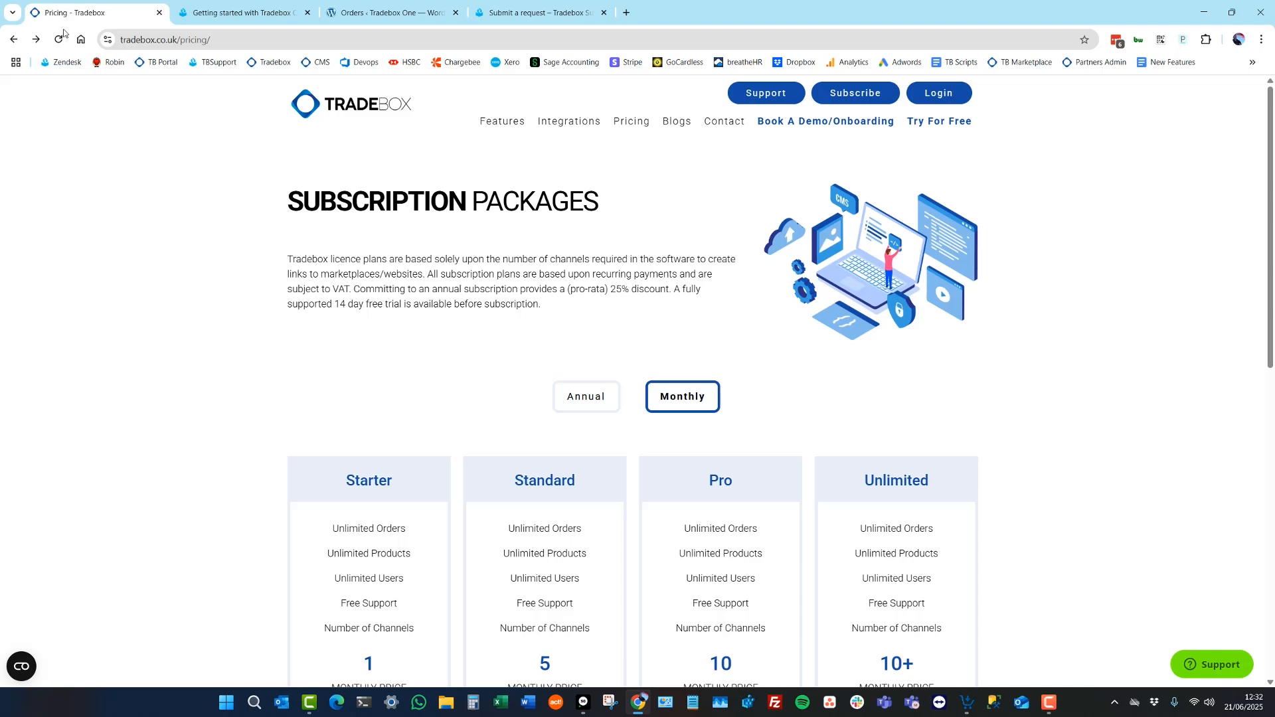
Step: Open the demo/onboarding booking calendar, view the time slots for 24 June 2025, and return to the pricing page
click(845, 124)
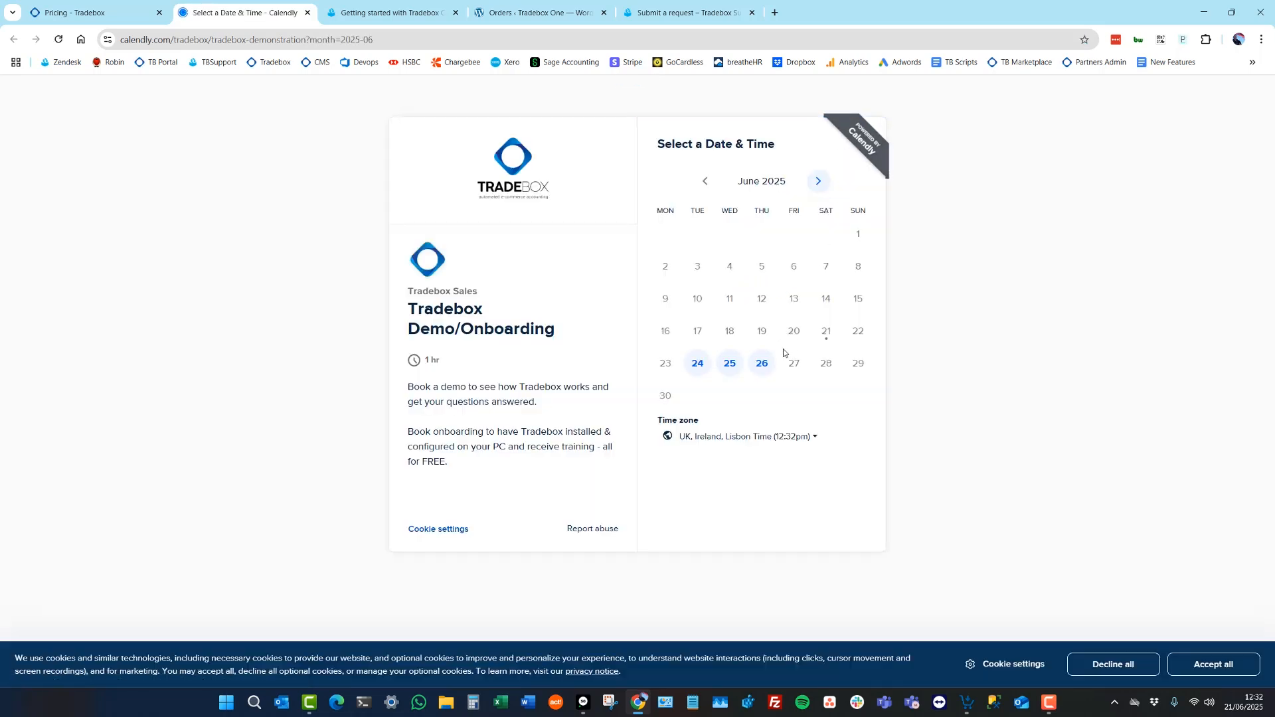
click(698, 365)
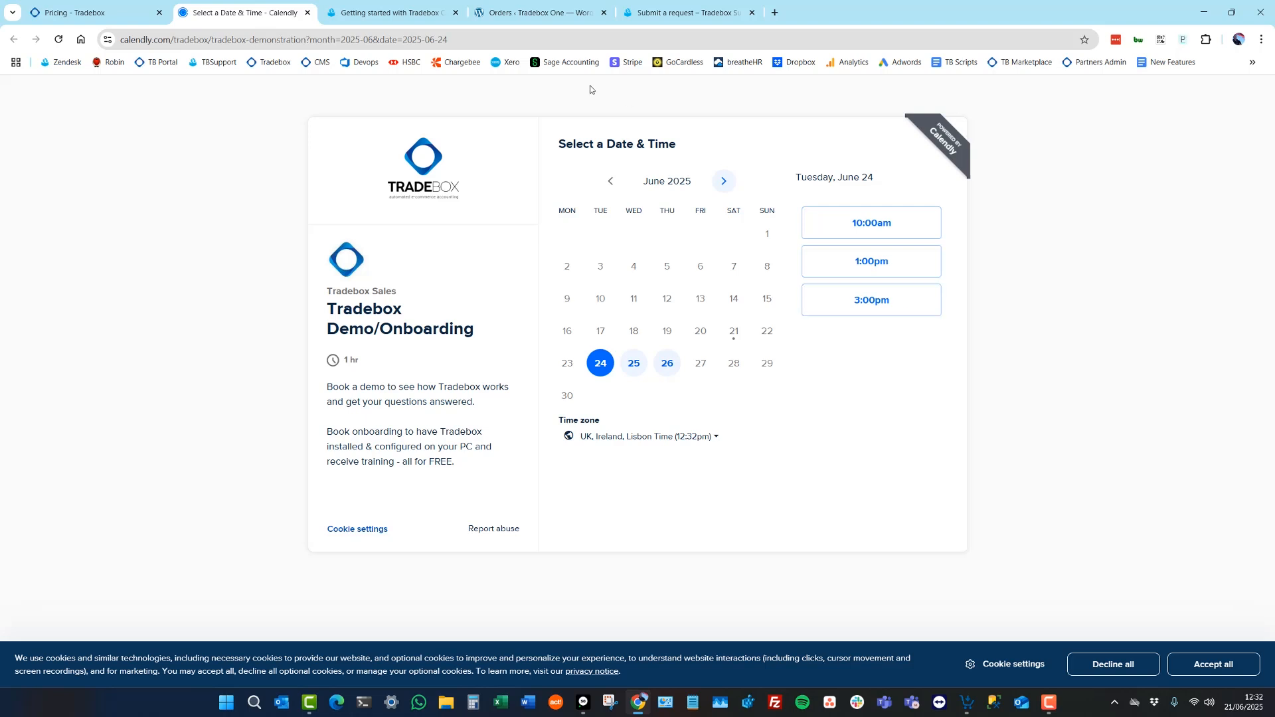
click(99, 11)
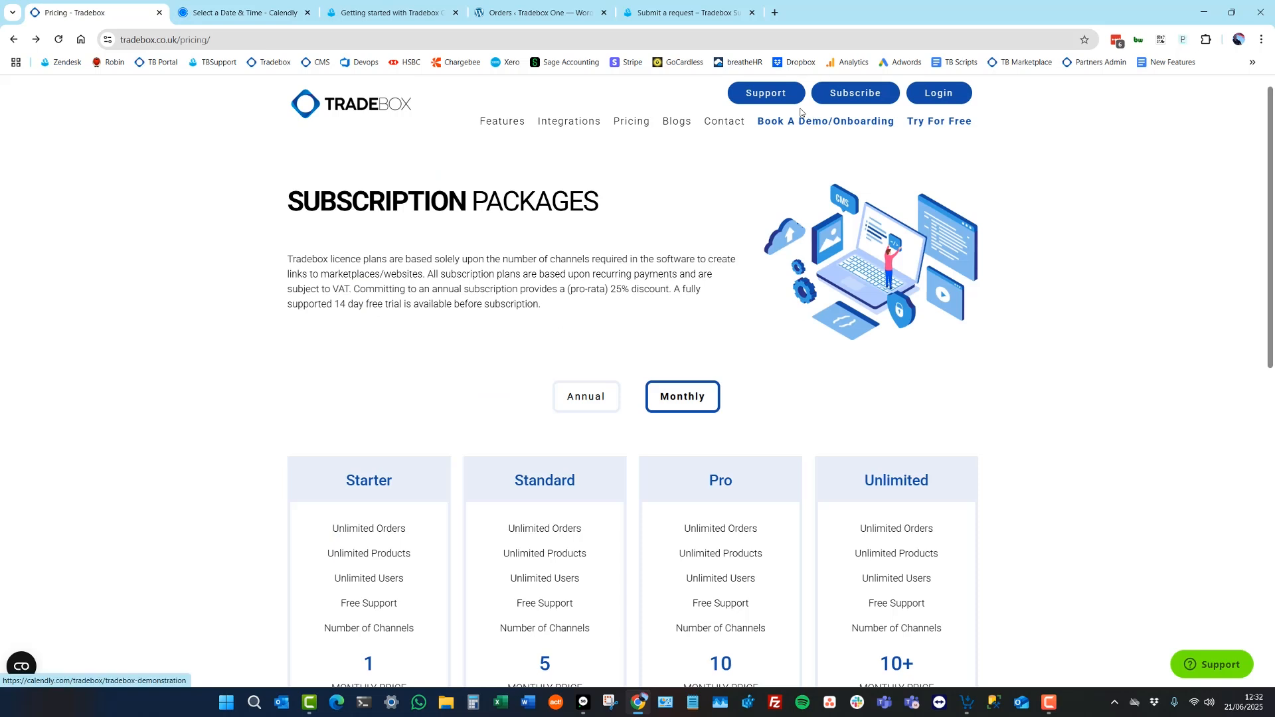